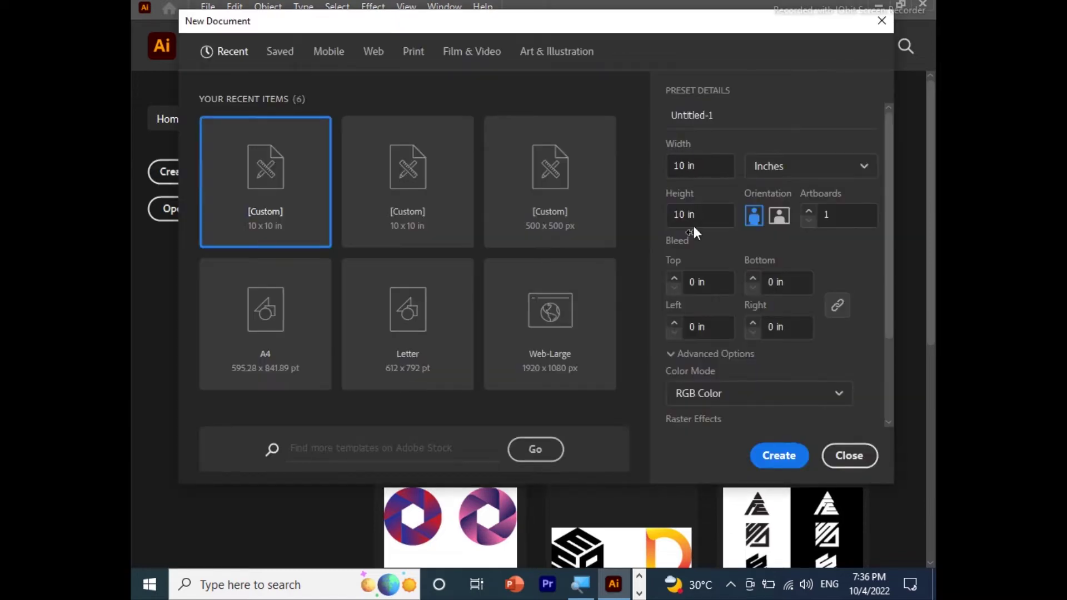
Step: Create the 10 × 10 inch RGB document from the custom preset
click(770, 457)
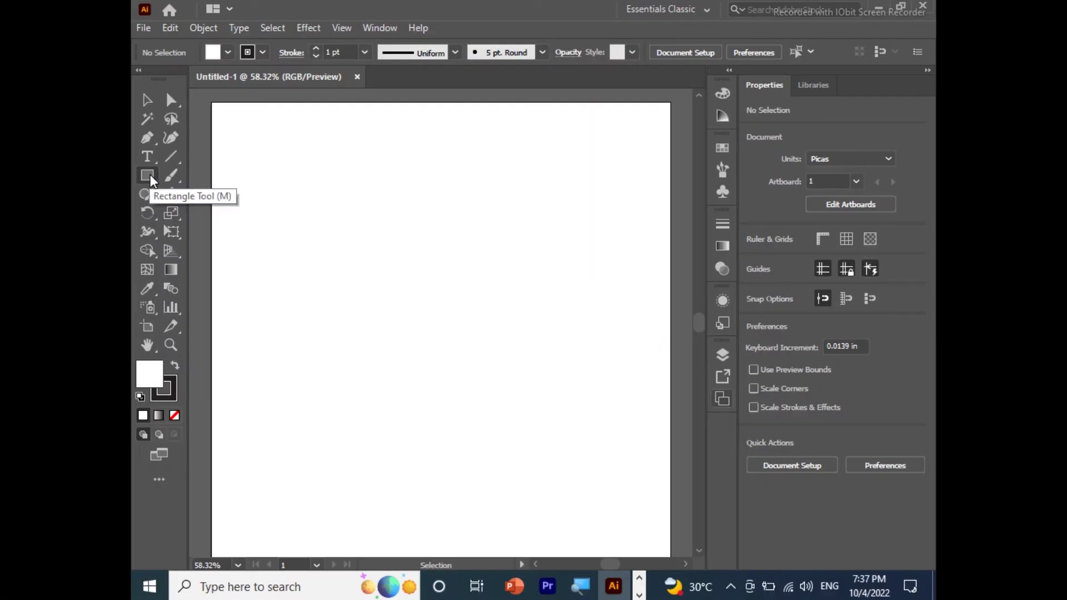
click(149, 175)
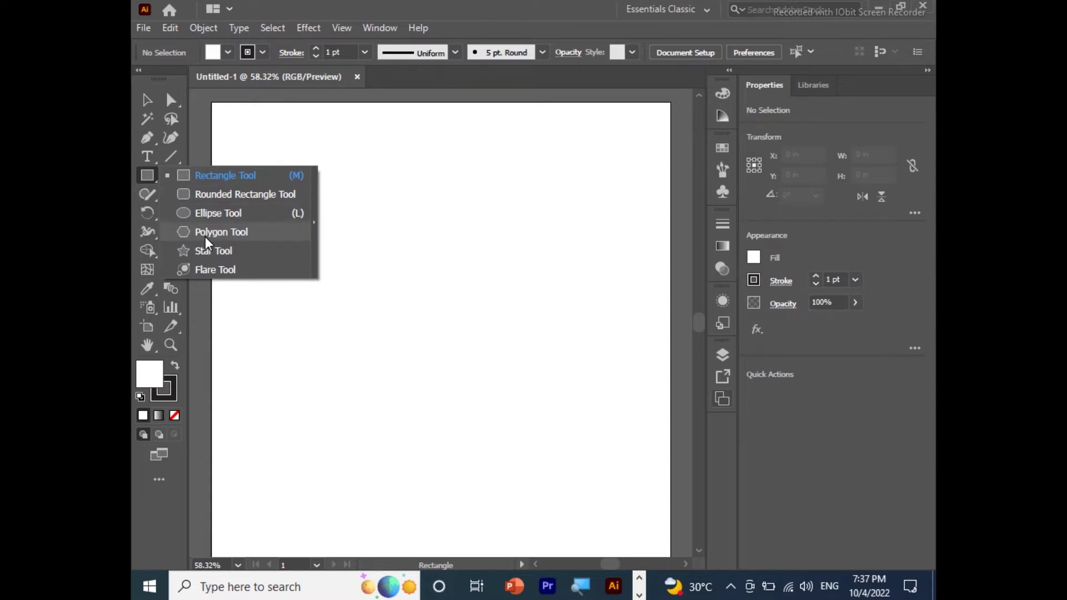
Step: Draw an unfilled hexagon and move it toward the artboard's left edge
click(214, 230)
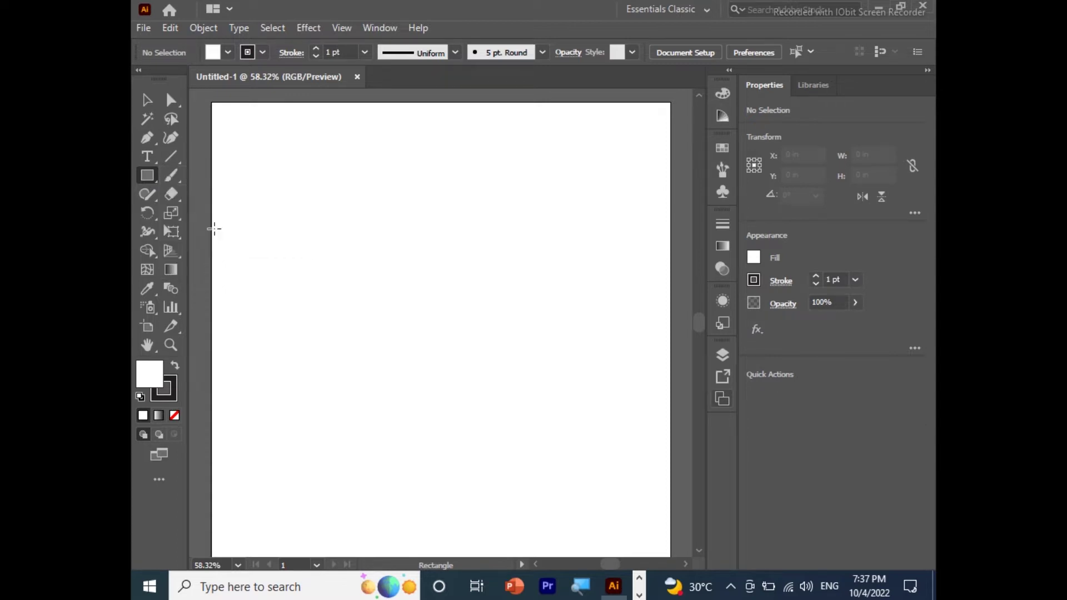
drag(396, 255, 434, 286)
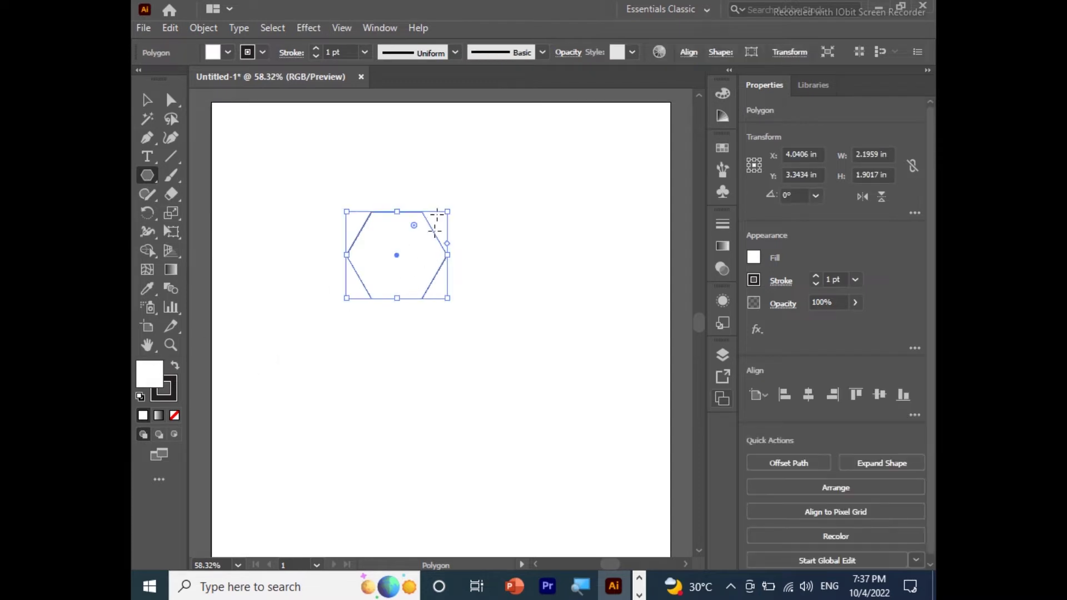
click(174, 416)
click(146, 100)
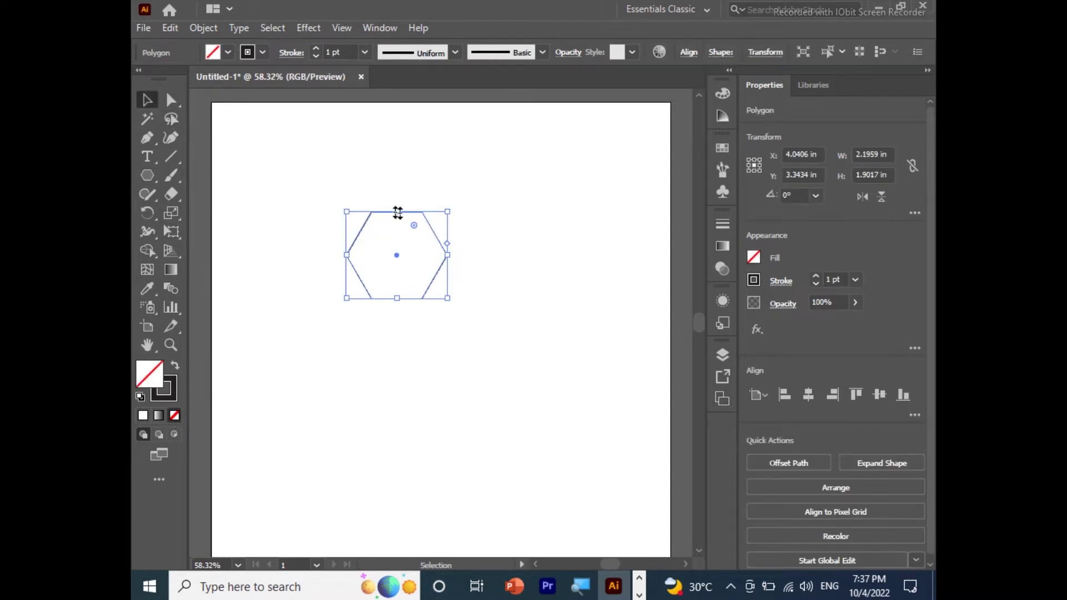
drag(413, 213, 271, 281)
Step: Draw a circle about 4.7 inches across beside the hexagon and select both shapes
click(147, 175)
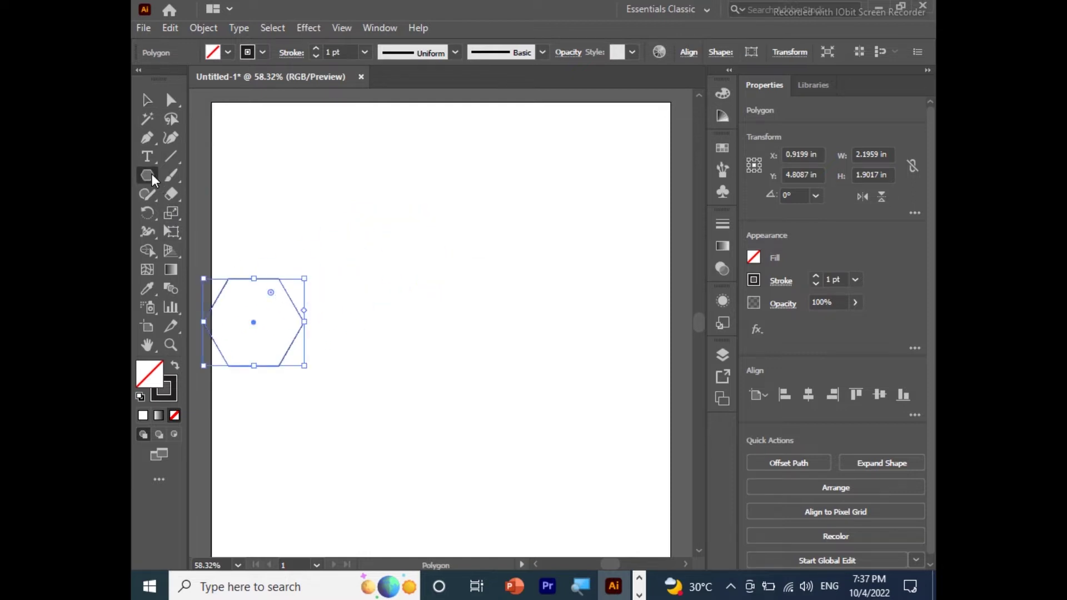
click(219, 213)
drag(433, 294, 509, 395)
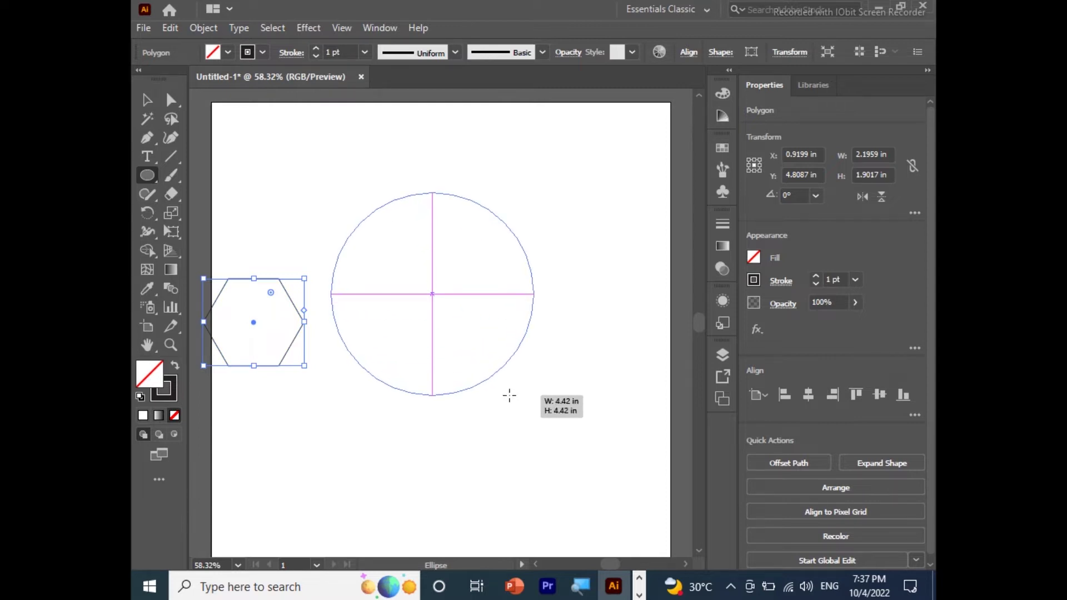
drag(509, 395, 514, 402)
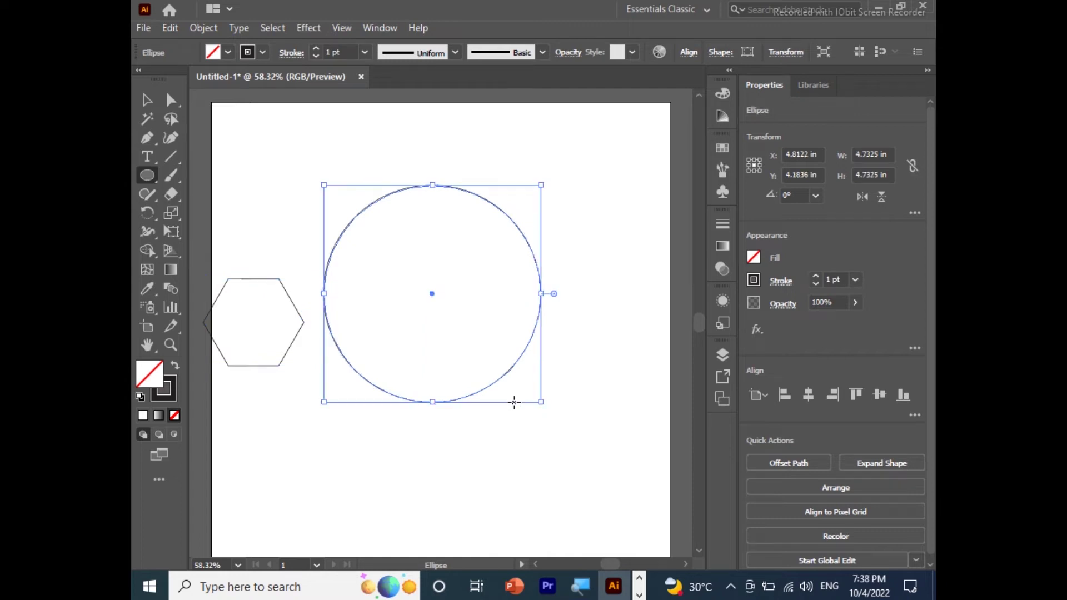
click(146, 100)
drag(259, 186, 472, 345)
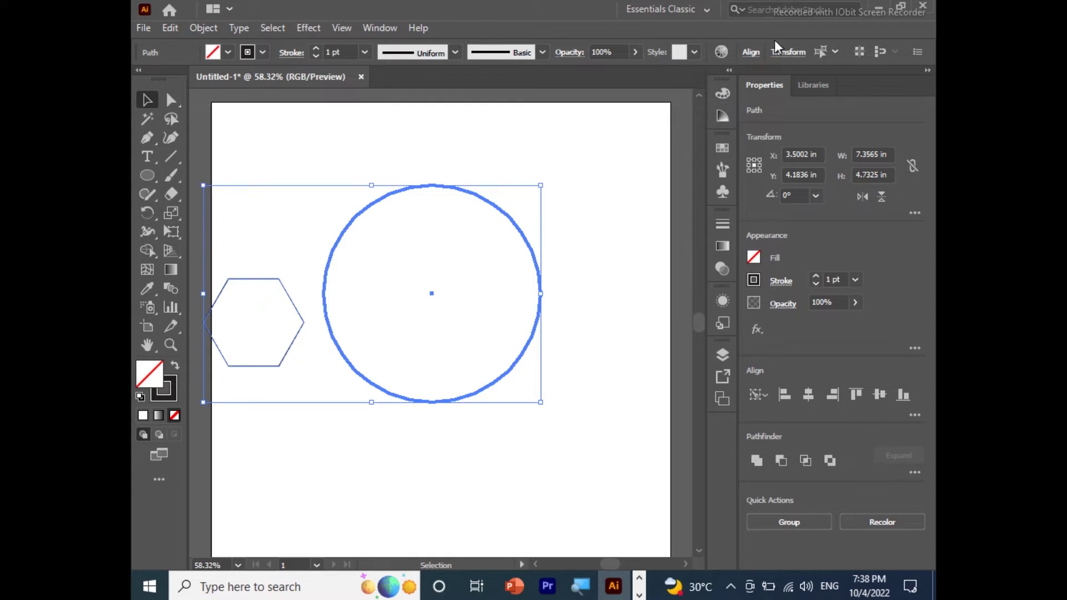
Step: Centre the hexagon horizontally and vertically on the circle
click(753, 53)
click(619, 97)
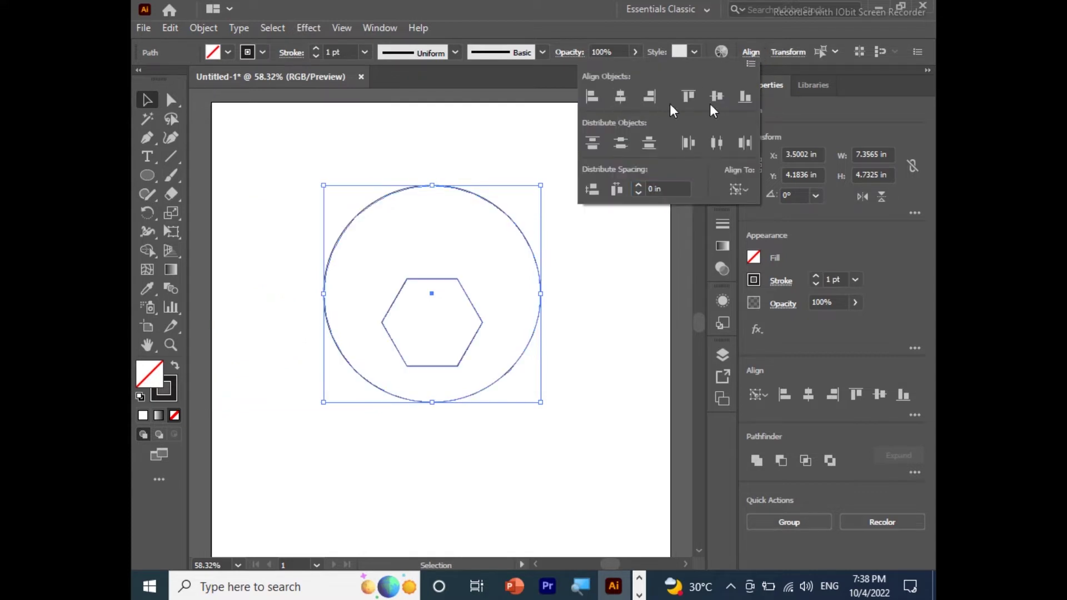
click(717, 97)
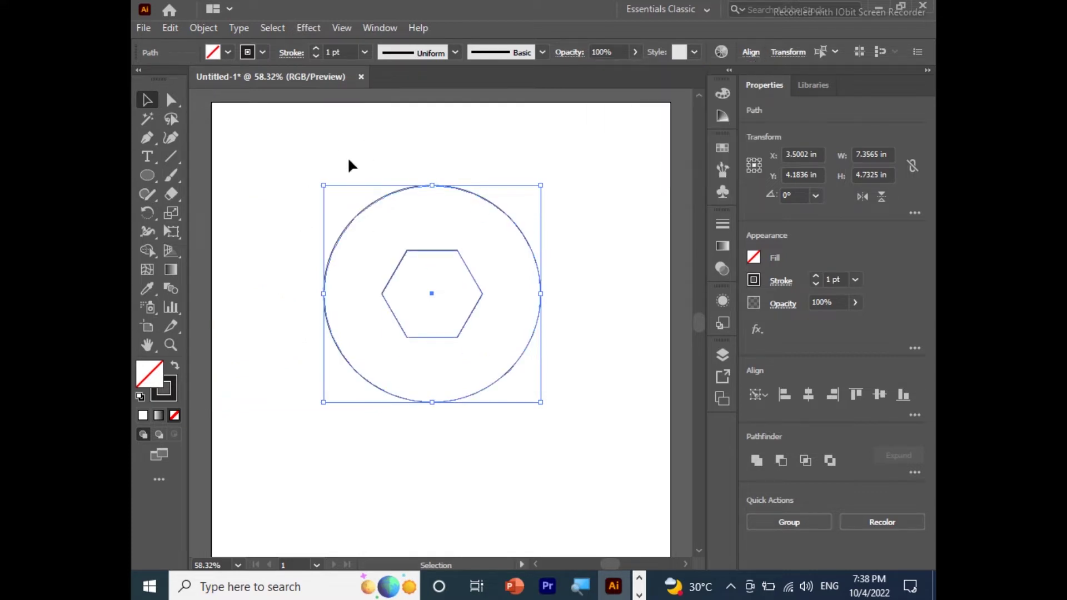
click(615, 297)
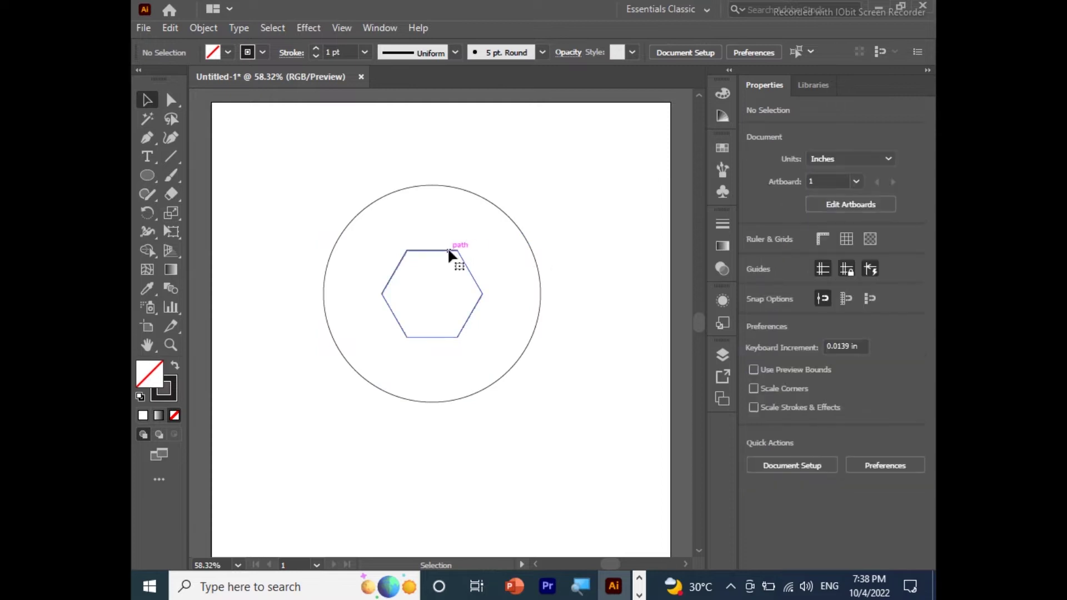
Step: Rotate the hexagon 90° in the Transform settings so a point faces up
click(423, 252)
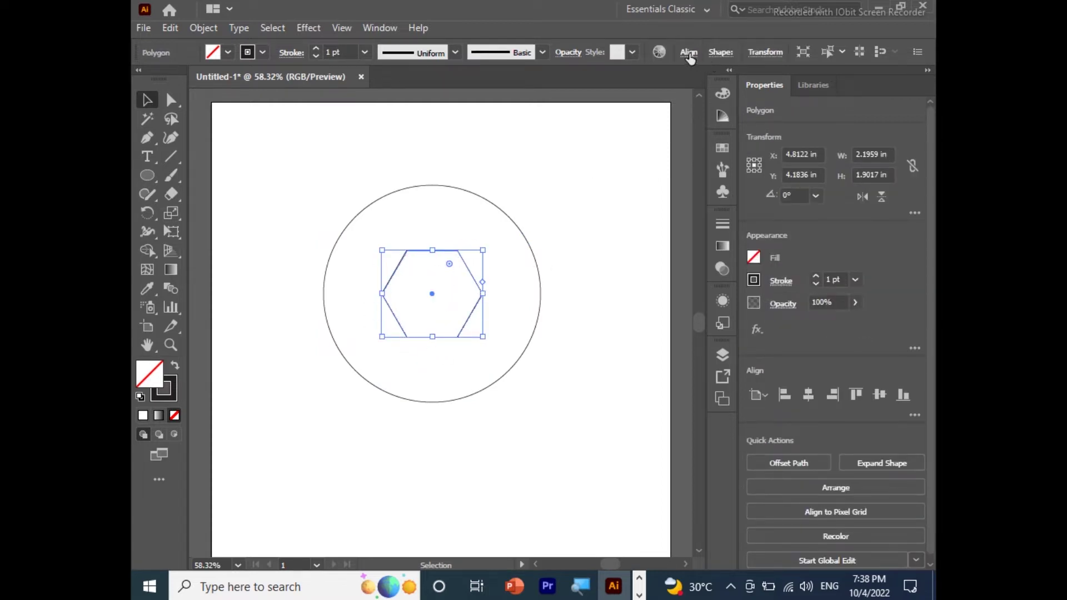
click(759, 50)
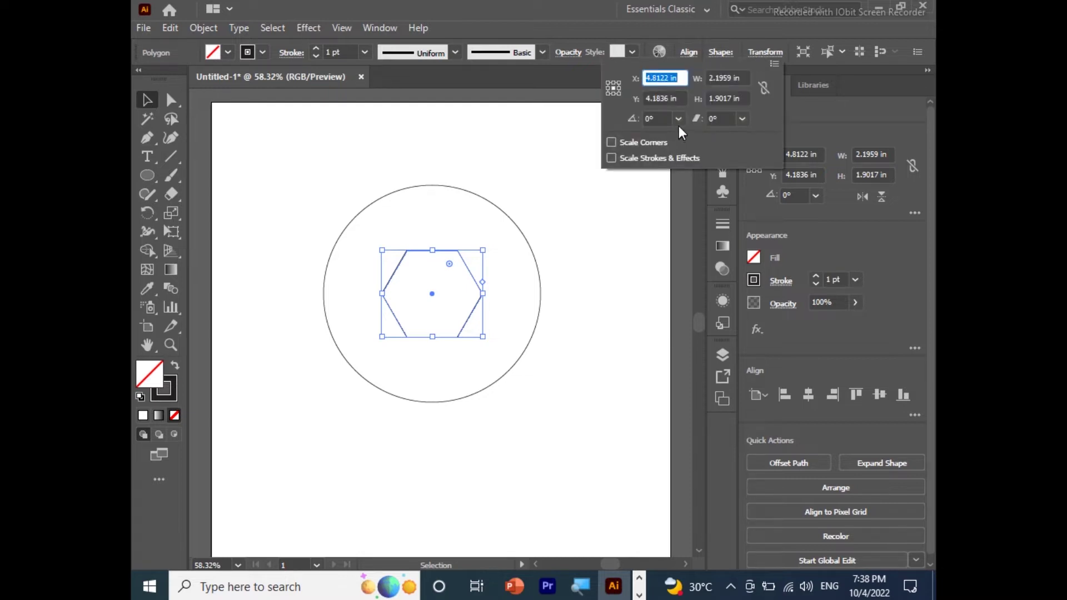
click(678, 121)
click(696, 187)
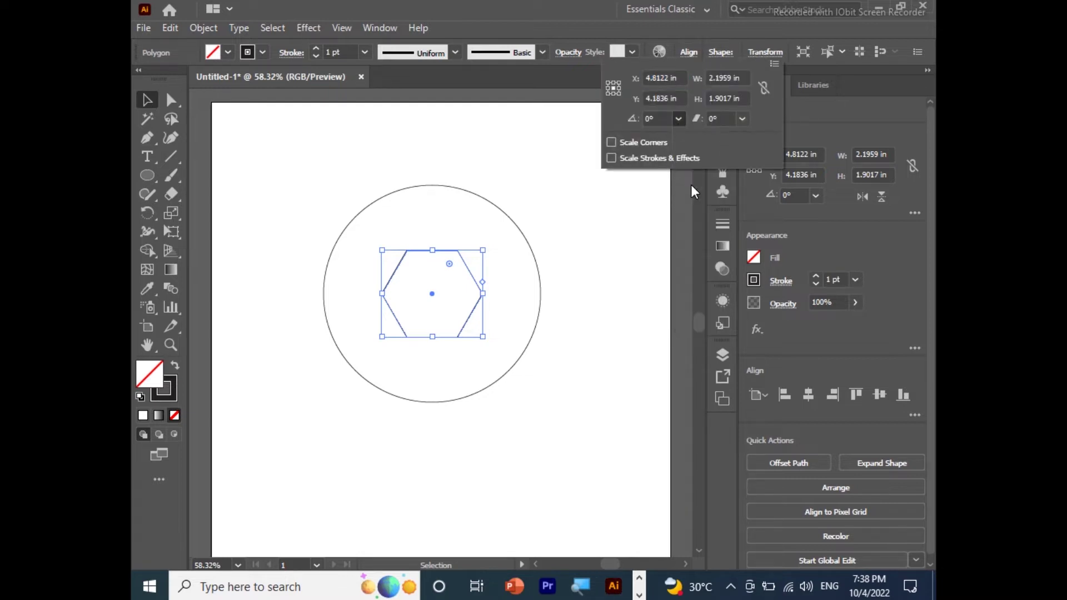
click(603, 255)
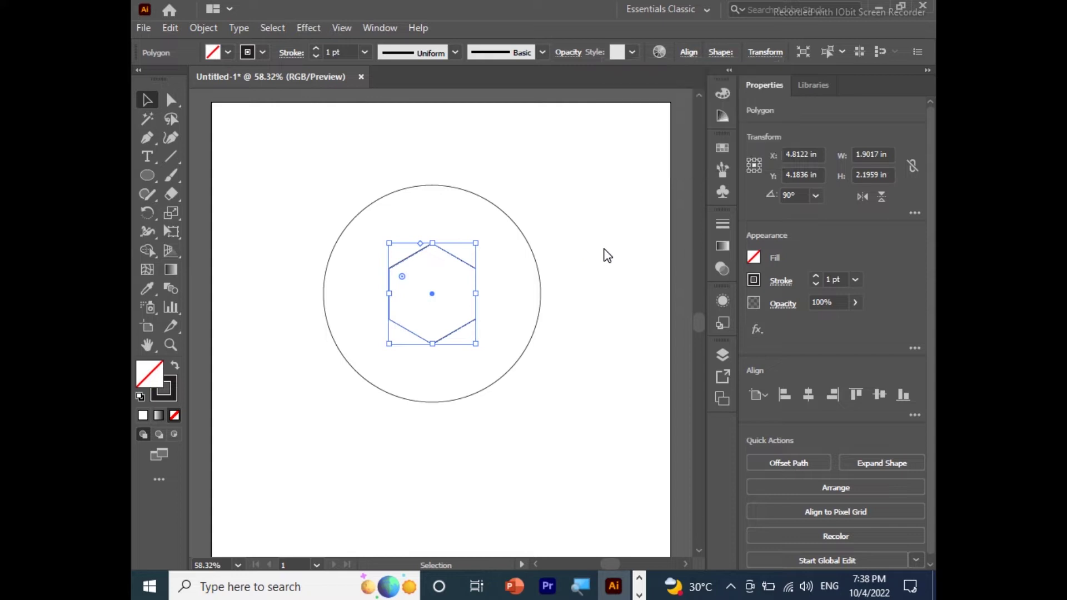
click(300, 203)
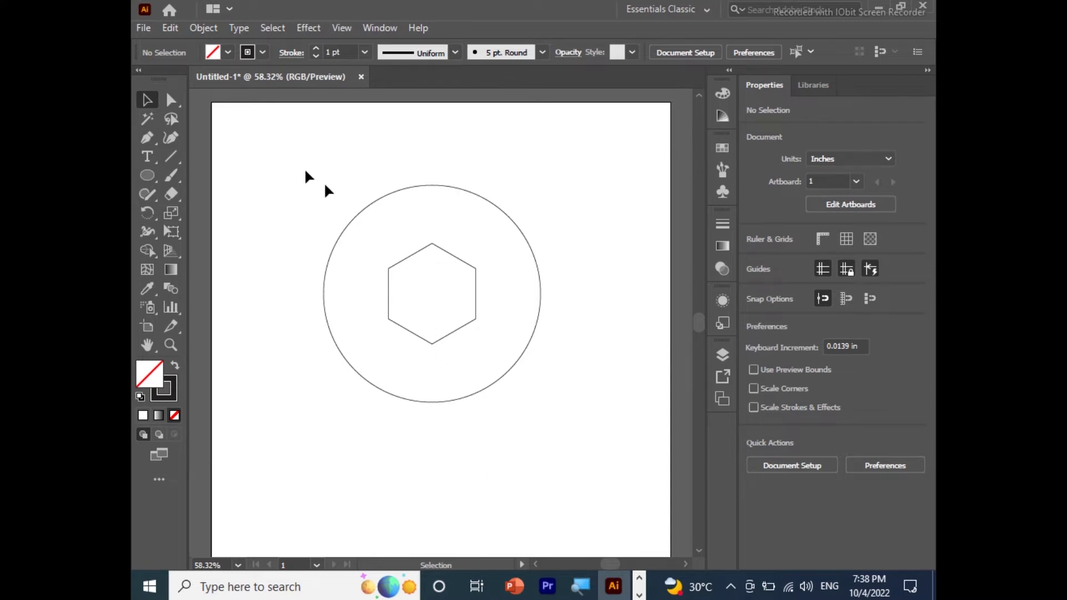
click(144, 181)
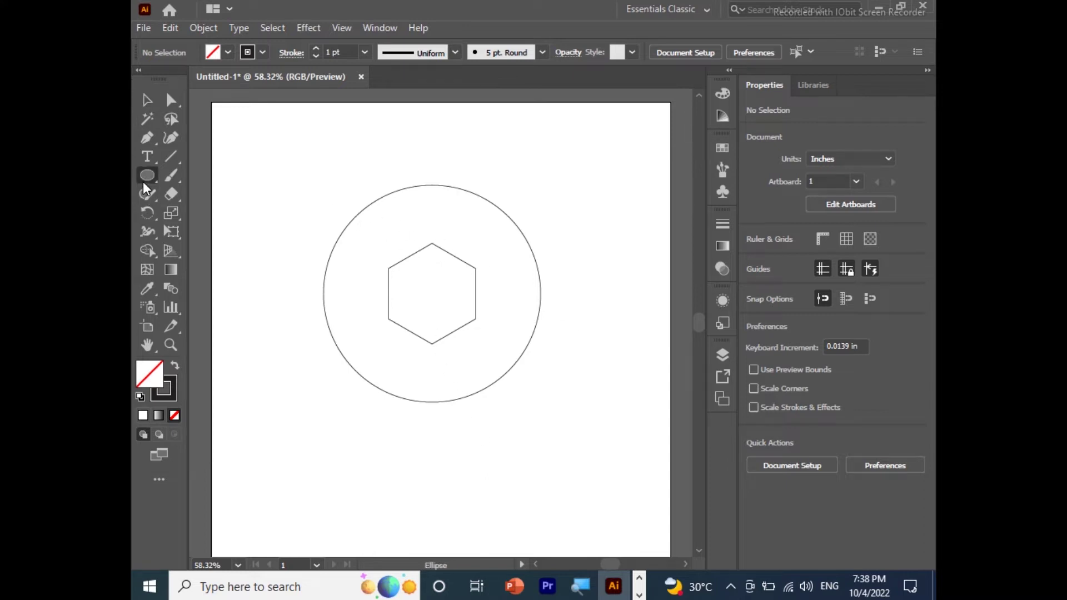
Step: Draw a tall rectangle from the hexagon's right side to the circle's edge, extending above it
right_click(142, 181)
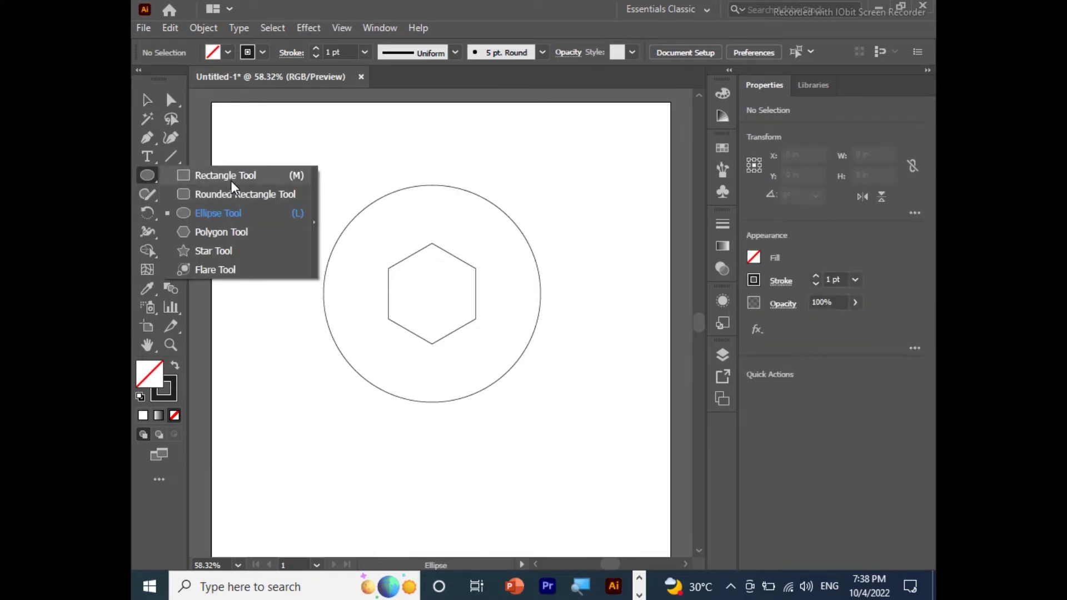
click(232, 179)
mouse_move(475, 268)
mouse_down()
mouse_move(540, 383)
mouse_move(540, 424)
mouse_up()
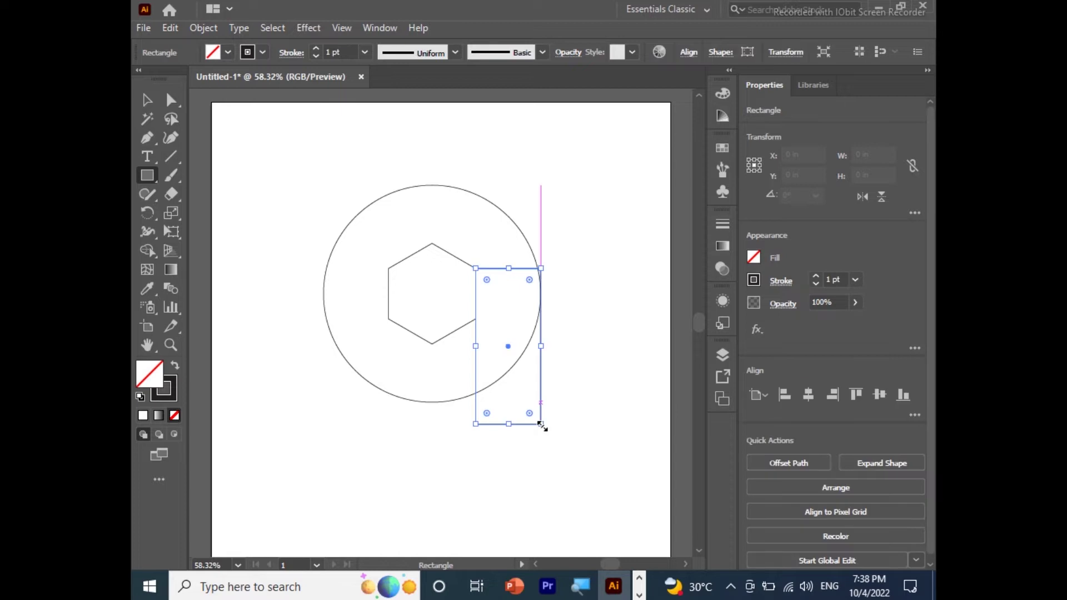
drag(510, 269, 506, 154)
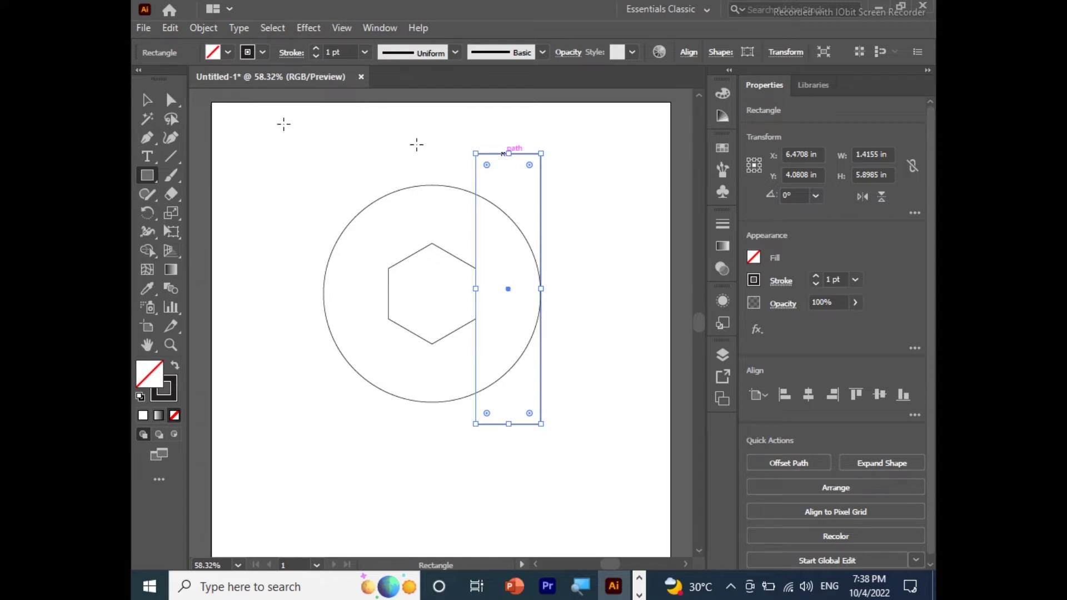
Step: Place a copy of the rectangle on the circle's left side and group the pair
click(145, 100)
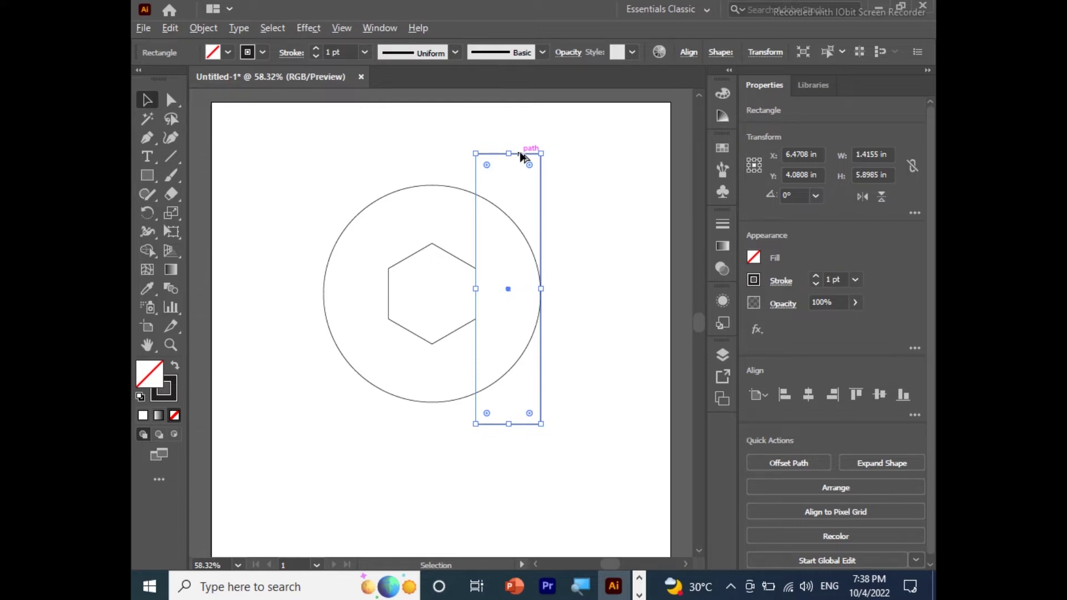
drag(521, 156, 368, 161)
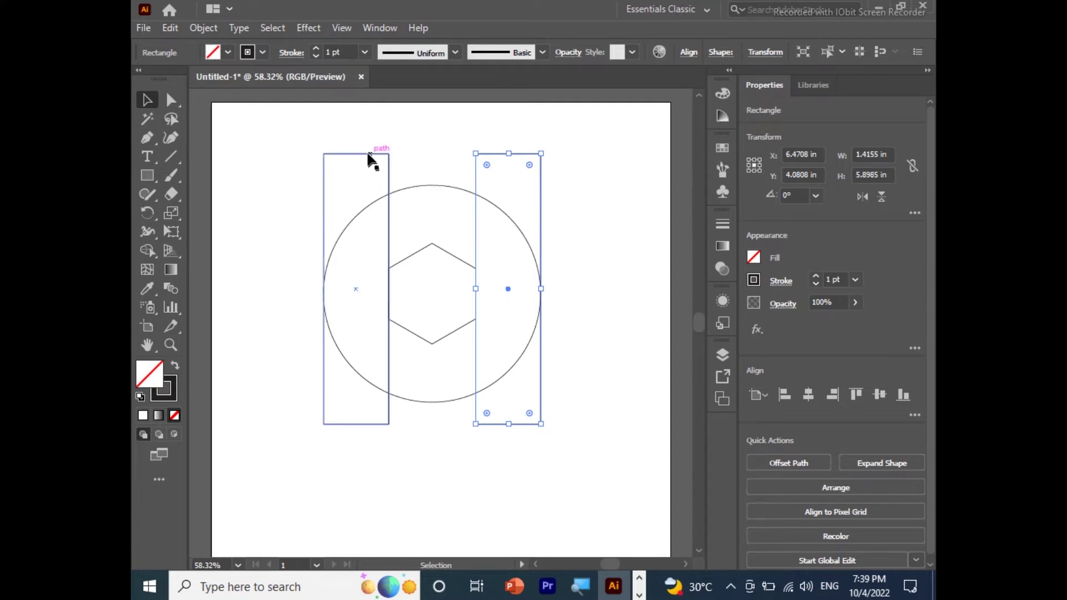
shift+click(366, 154)
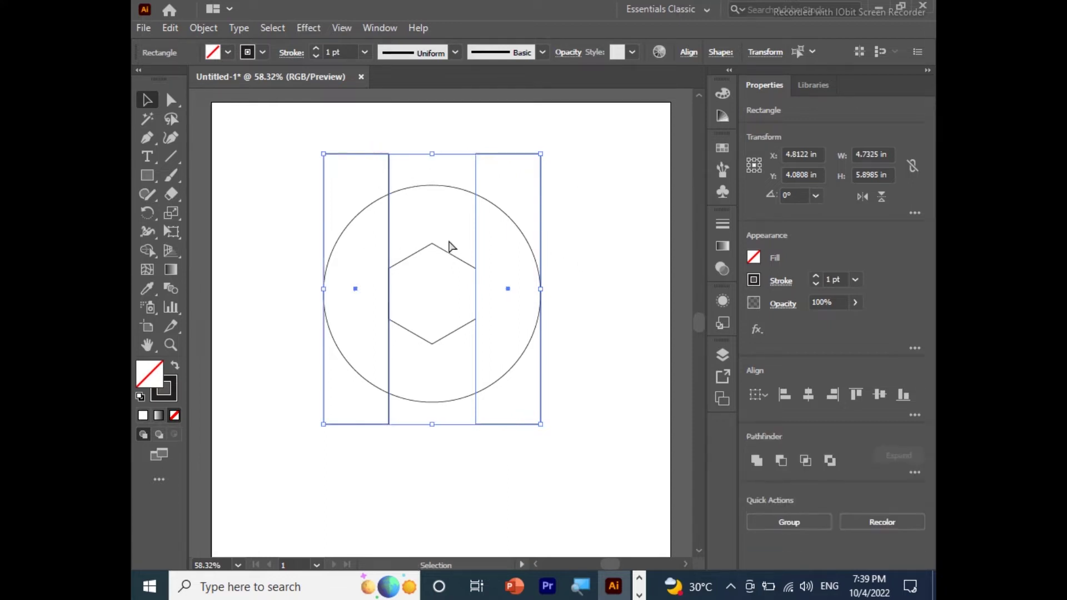
key(ctrl+g)
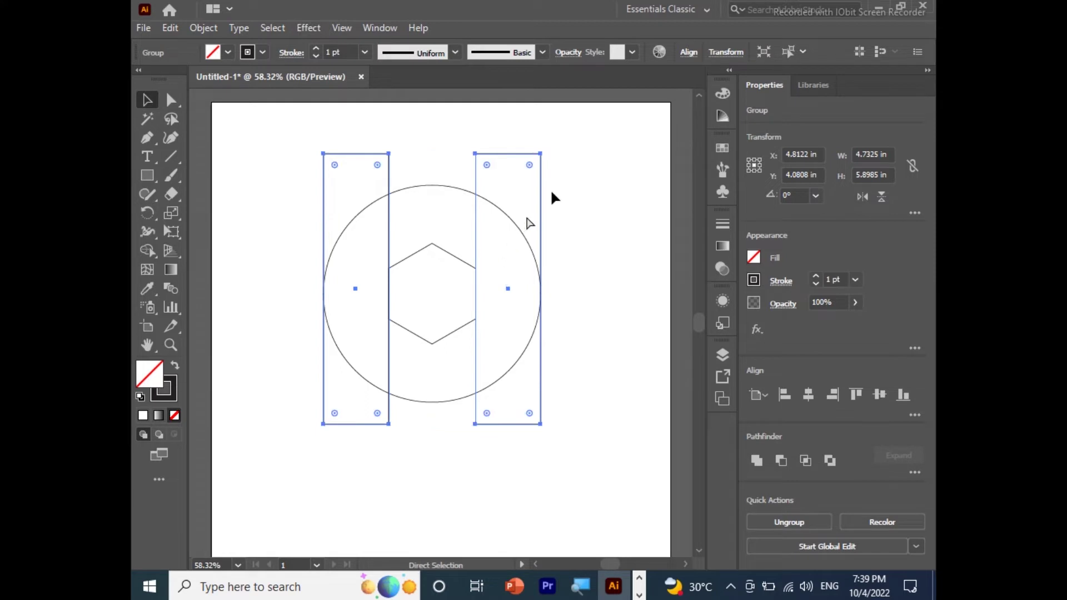
Step: Rotate the rectangle pair onto a diagonal, aligning an edge with the hexagon's top corner
mouse_move(541, 148)
mouse_down()
mouse_move(612, 326)
mouse_move(608, 314)
mouse_up()
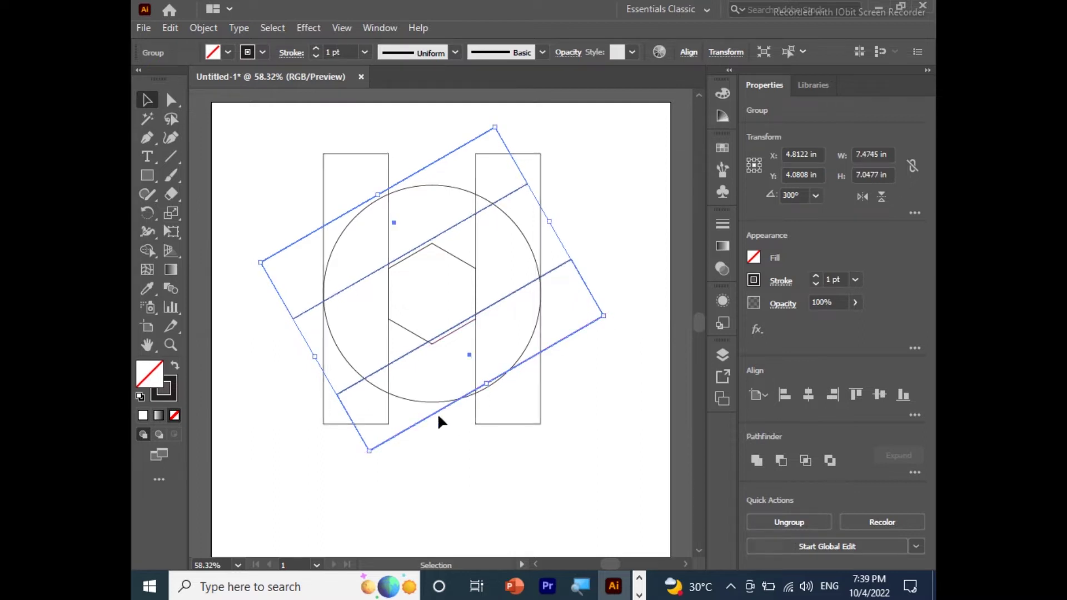
drag(432, 415, 429, 420)
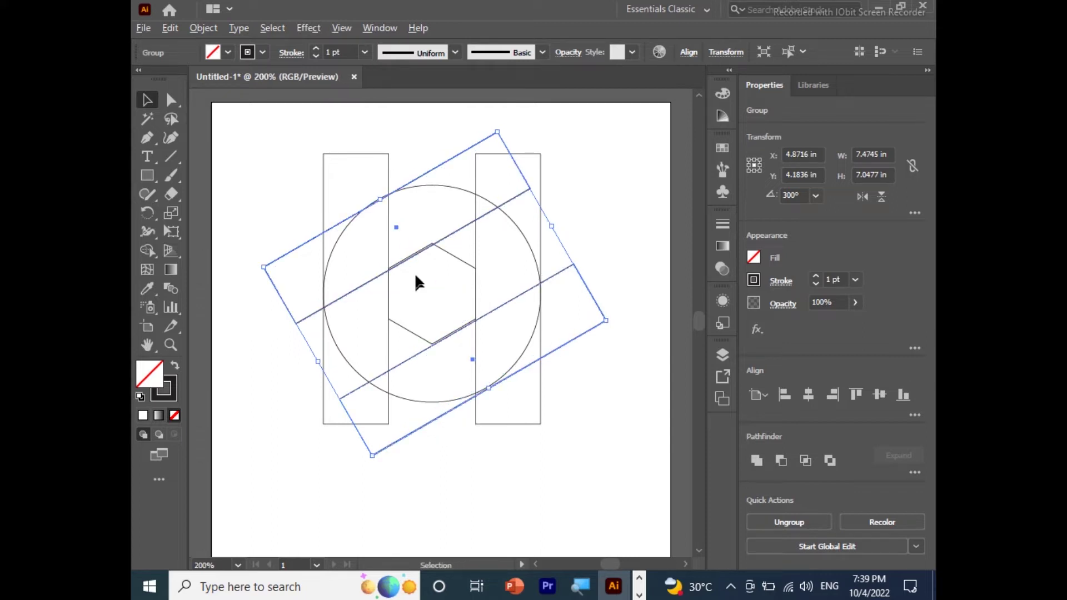
scroll(414, 272, up, 4)
drag(485, 160, 482, 155)
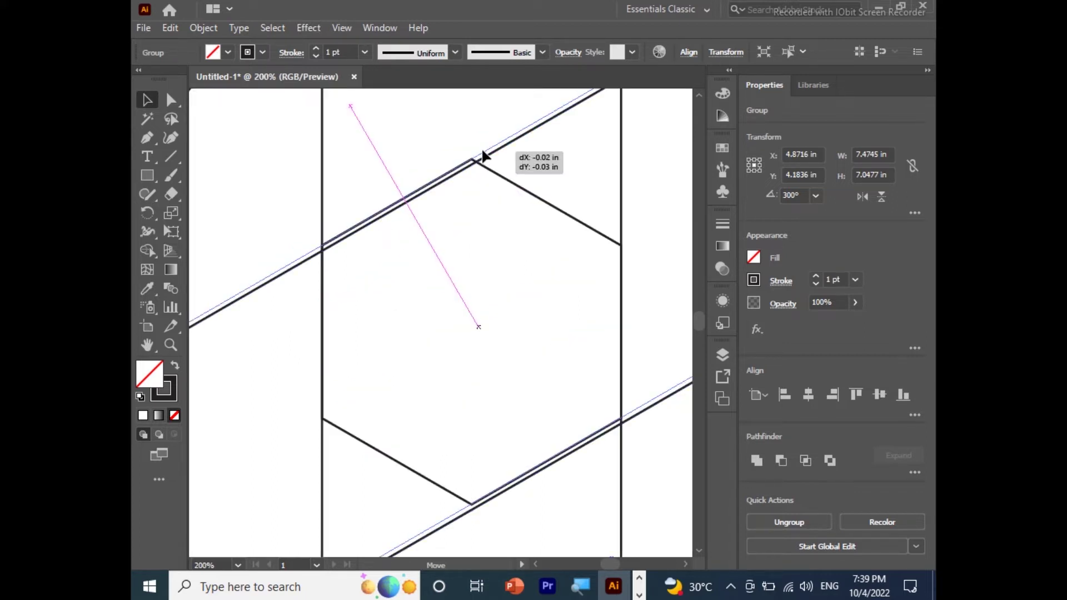
scroll(525, 255, down, 3)
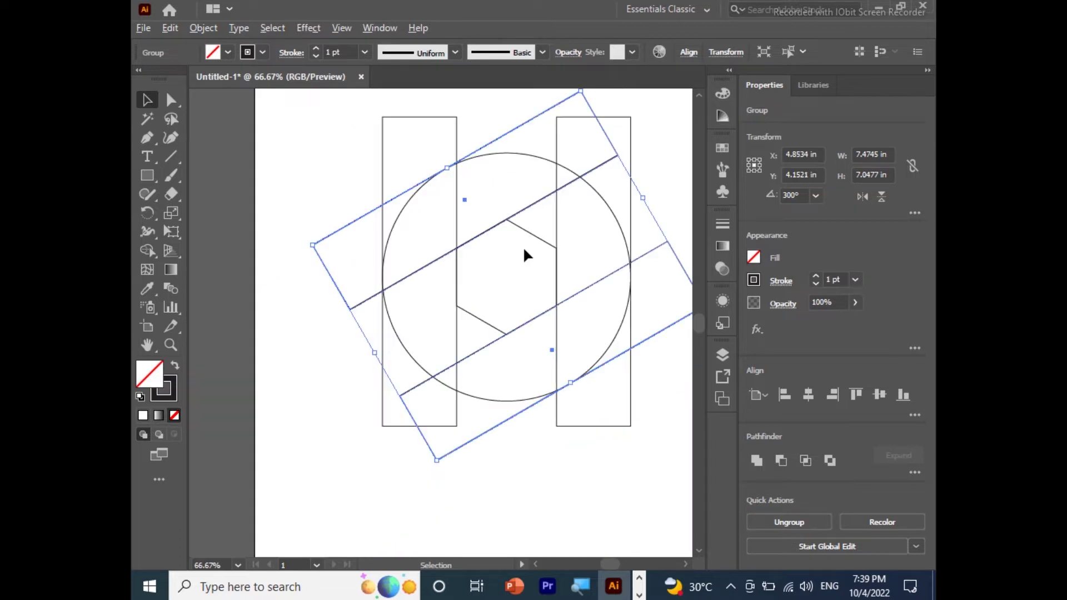
scroll(517, 272, down, 2)
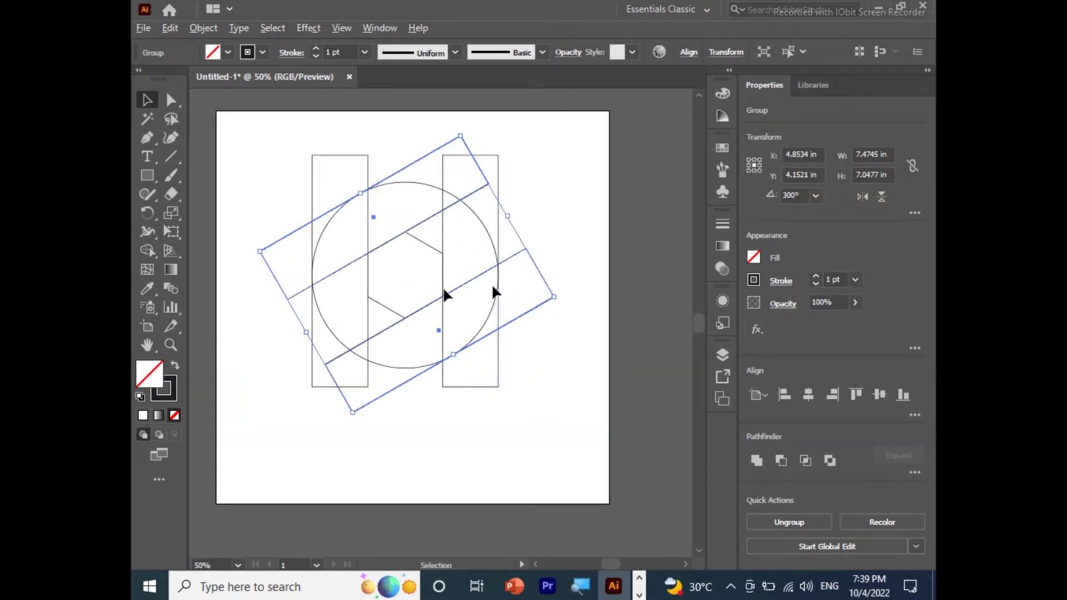
scroll(491, 284, up, 1)
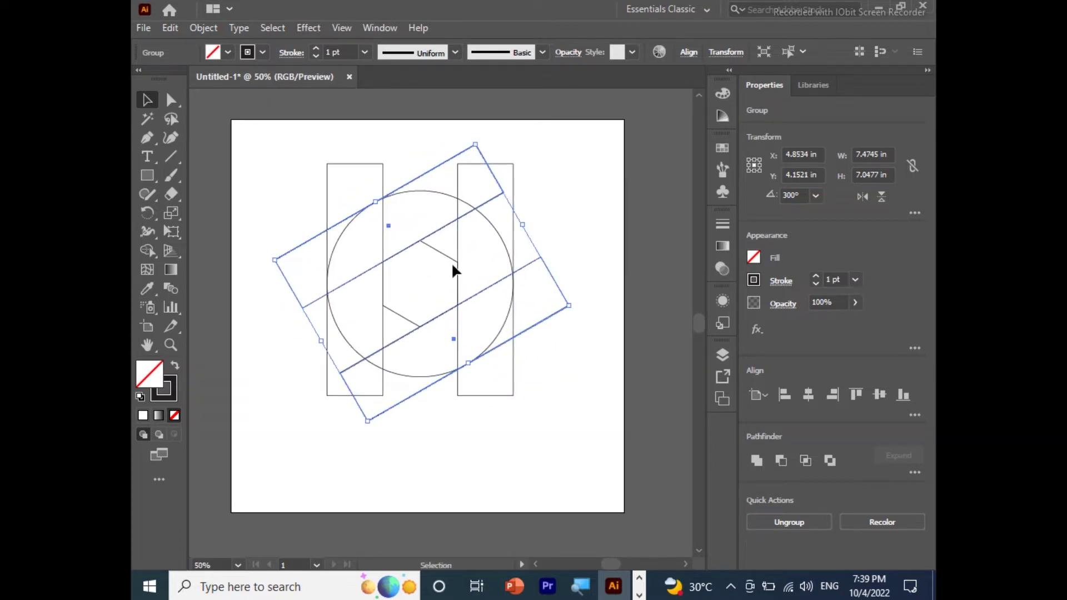
click(481, 403)
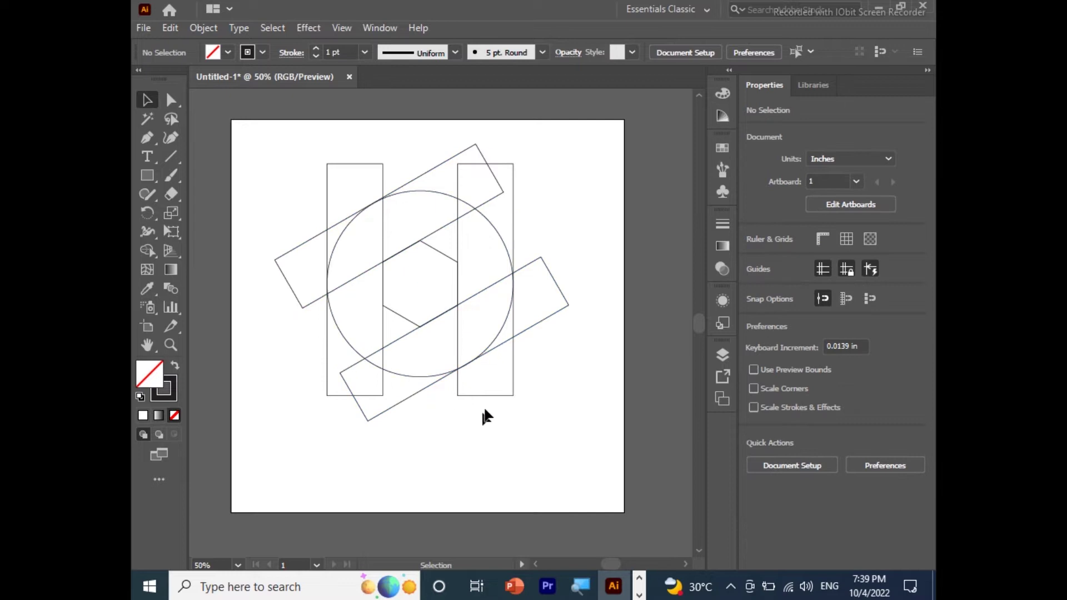
Step: Rotate a copy of the bars to 240°, align it with the grid, and select everything
click(392, 406)
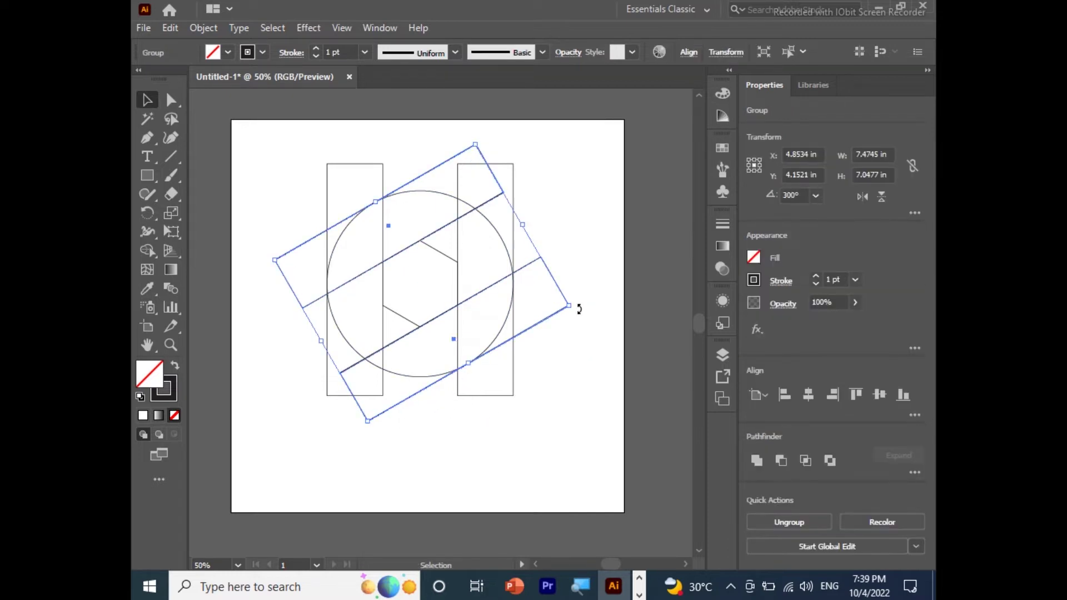
mouse_move(577, 305)
mouse_down()
mouse_move(400, 472)
mouse_move(489, 464)
mouse_up()
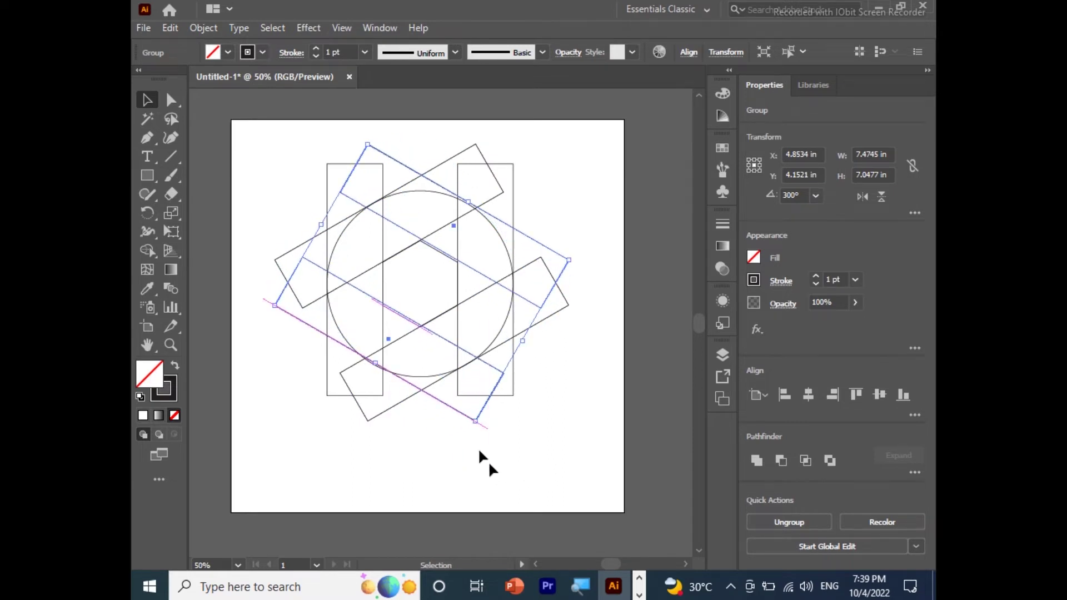
scroll(426, 248, up, 1)
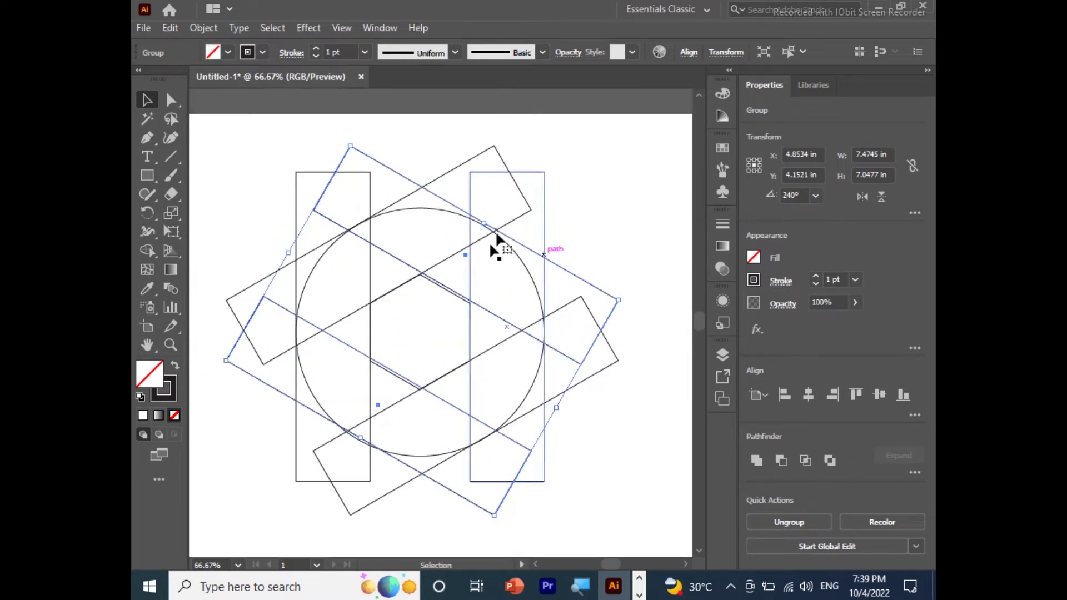
scroll(457, 302, up, 1)
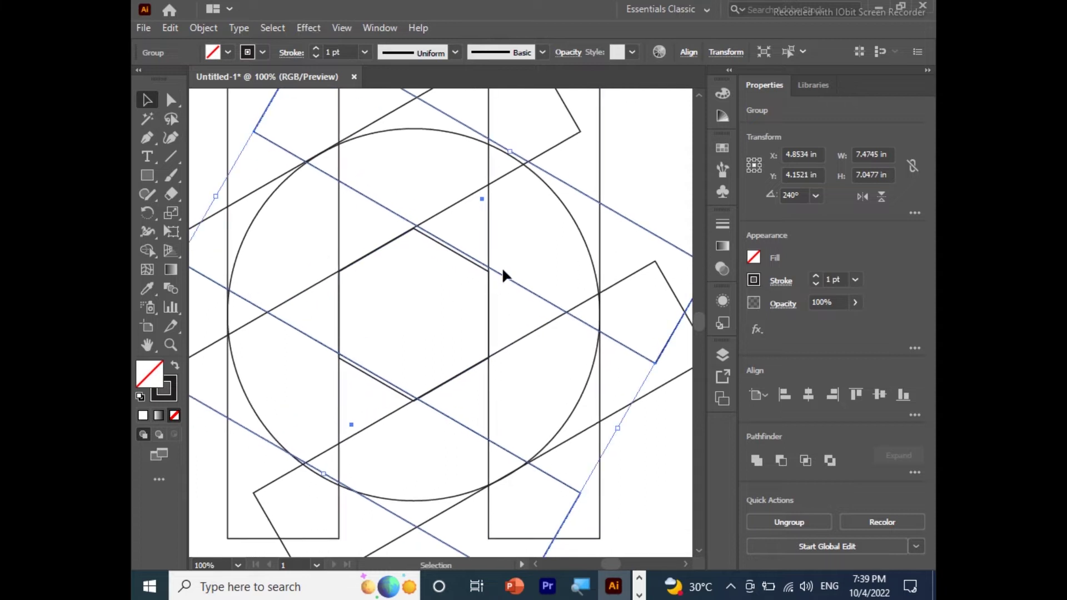
drag(499, 275, 498, 271)
click(633, 200)
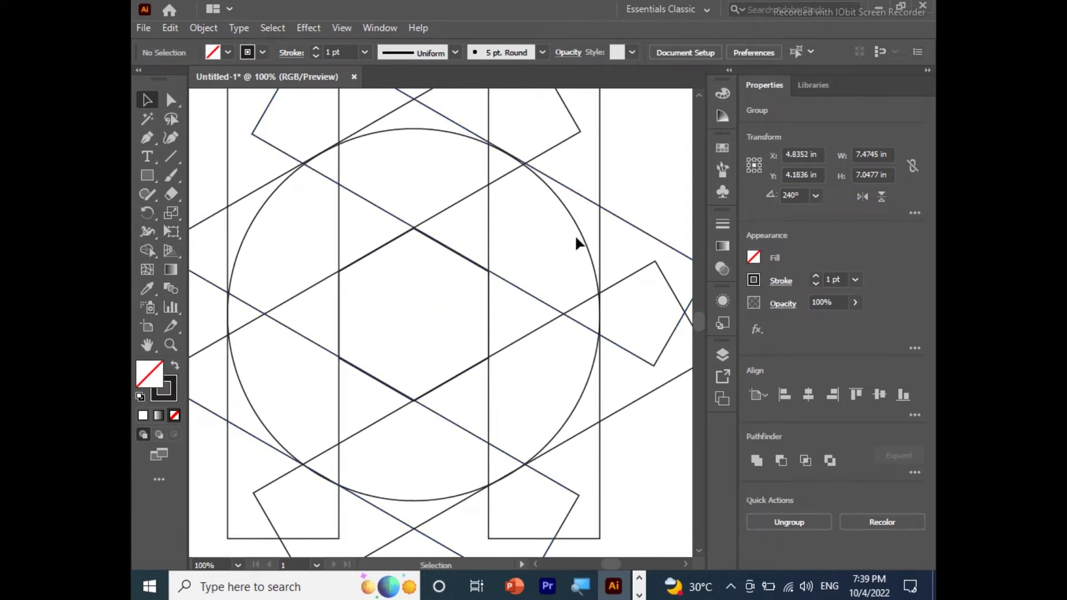
scroll(576, 243, down, 2)
key(ctrl+a)
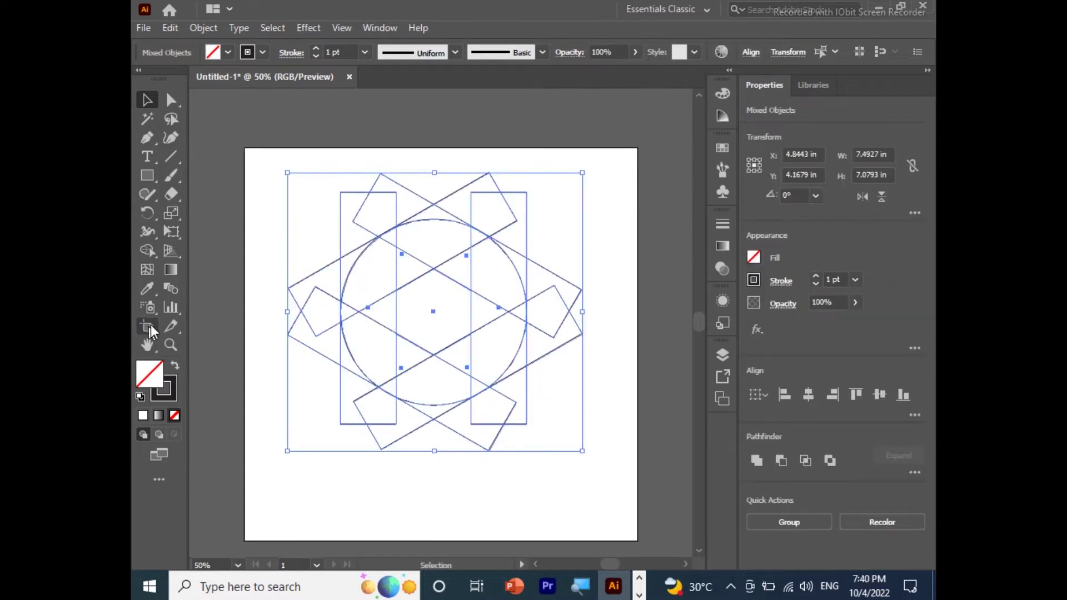
Step: Use Shape Builder to delete the bar pieces outside the circle on all sides
key(shift+m)
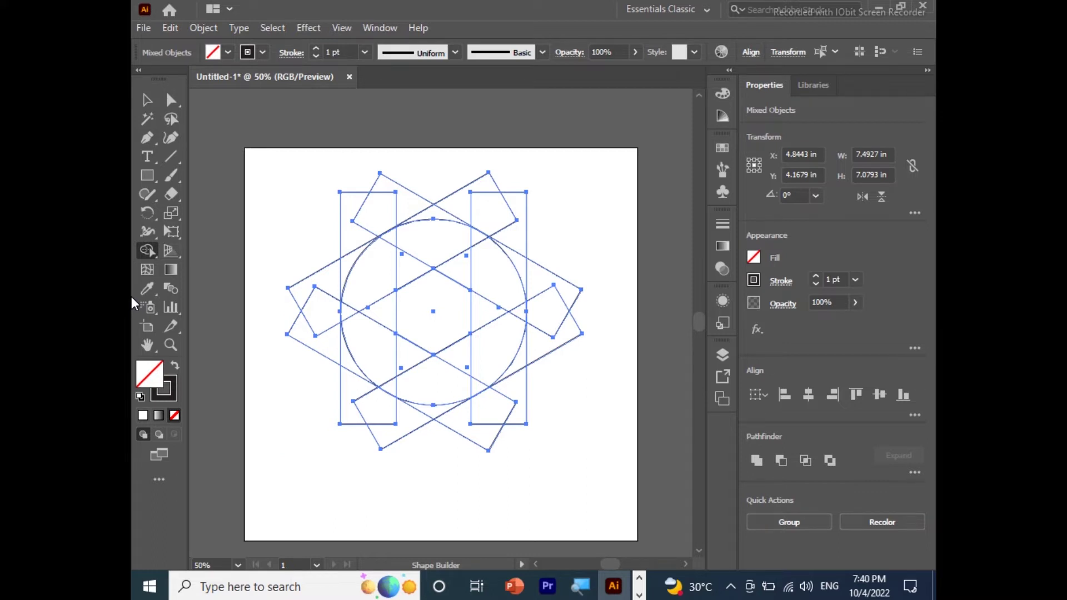
mouse_move(358, 232)
mouse_down()
mouse_move(492, 214)
mouse_move(522, 261)
mouse_move(530, 255)
mouse_up()
drag(549, 312, 550, 350)
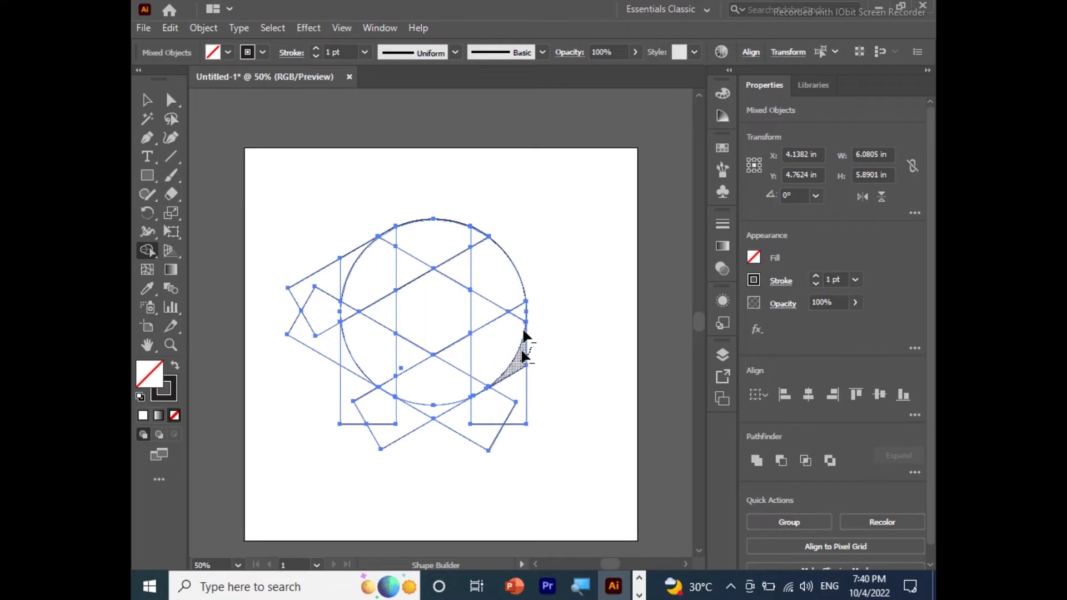
mouse_move(524, 356)
mouse_down()
mouse_move(455, 442)
mouse_move(369, 405)
mouse_up()
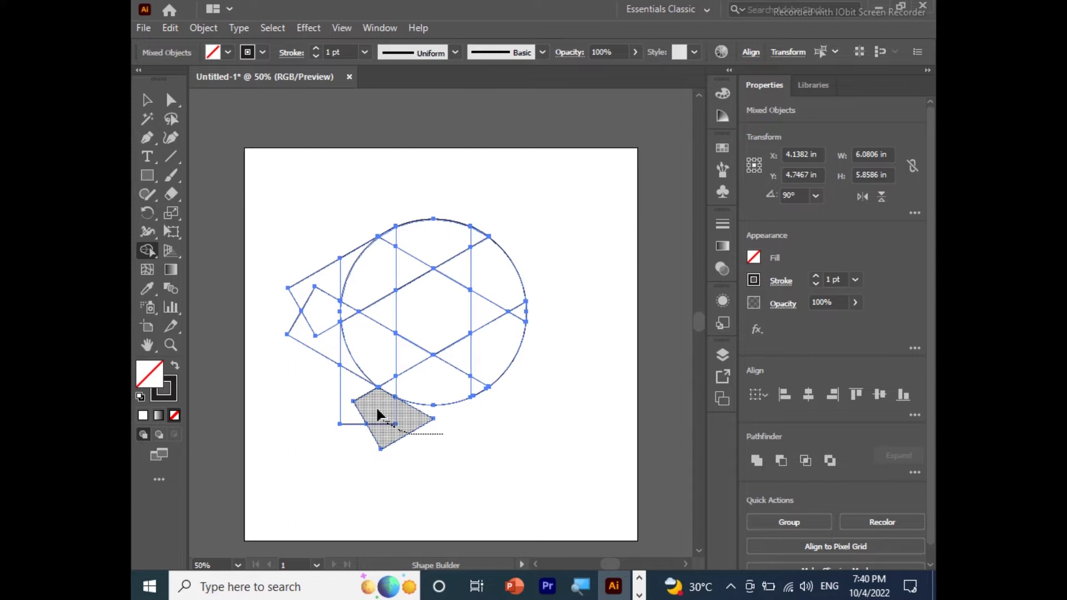
mouse_move(370, 405)
mouse_down()
mouse_move(345, 369)
mouse_move(324, 268)
mouse_move(338, 254)
mouse_move(318, 266)
mouse_up()
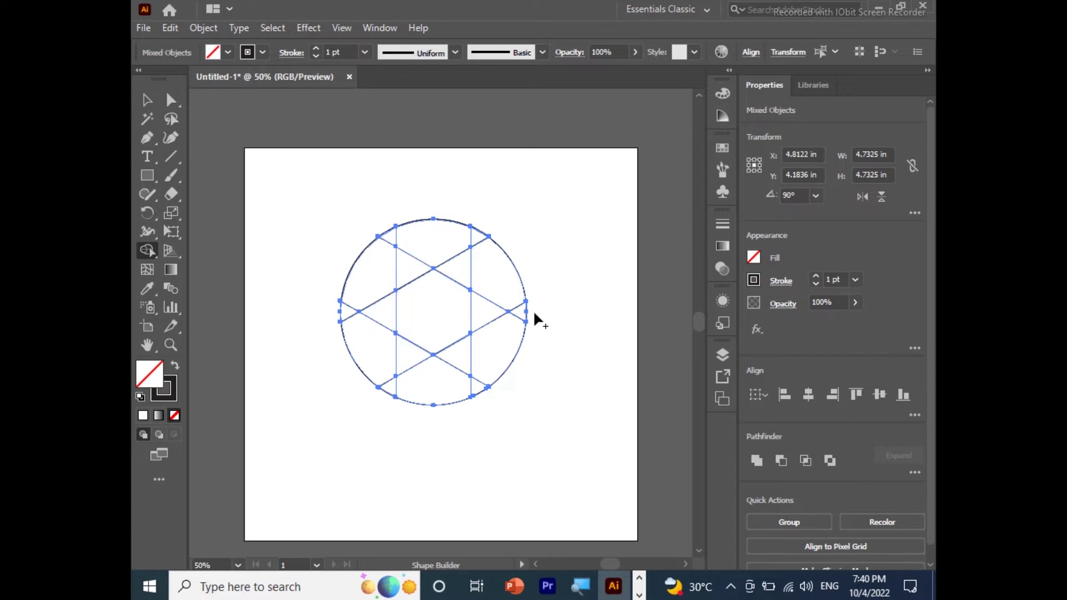
Step: Merge the top cap with its adjacent triangle and set black fill with no stroke
key(ctrl+equal)
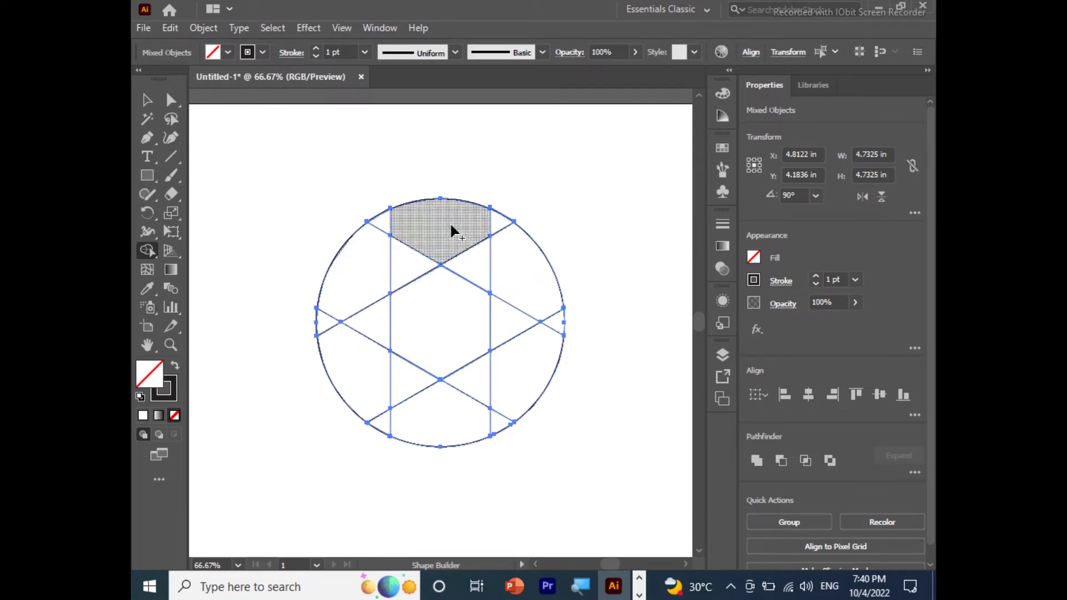
drag(500, 222, 439, 234)
click(175, 365)
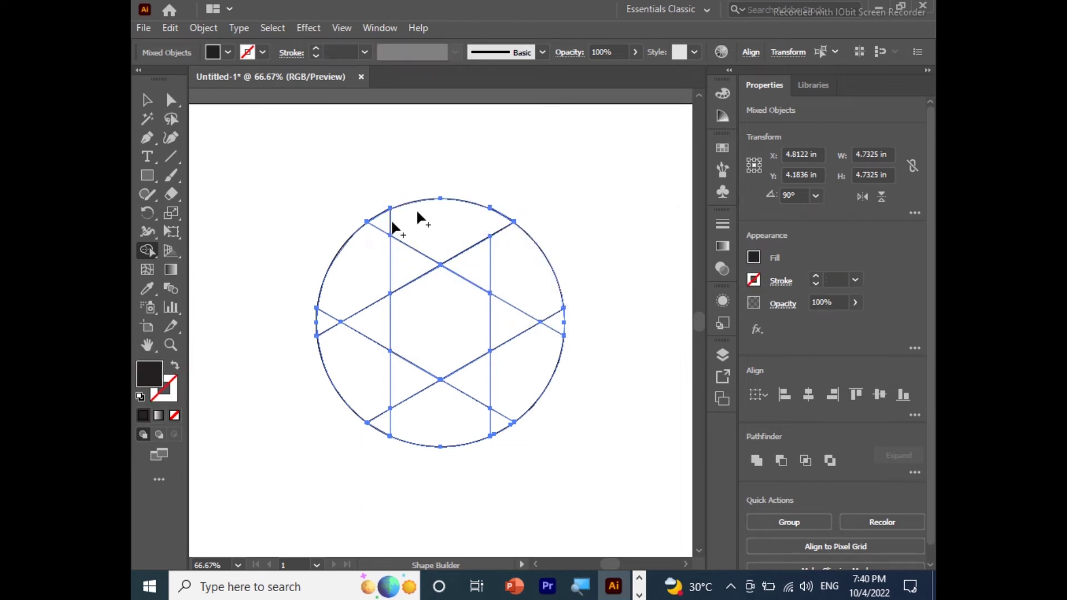
Step: Fill the top cap black and merge the small triangles into the left blades
click(439, 229)
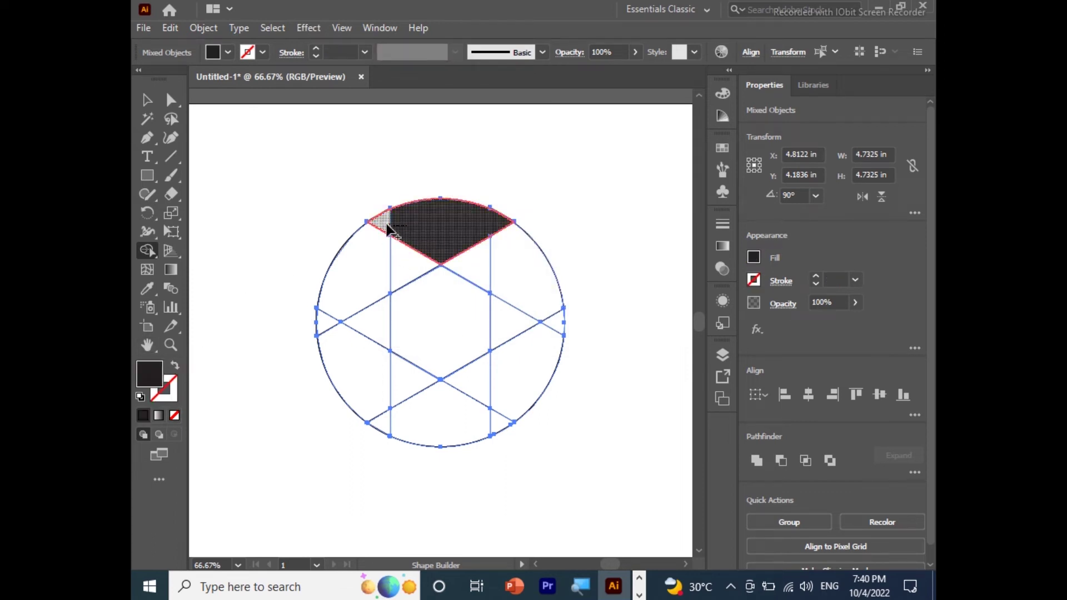
drag(428, 233, 488, 243)
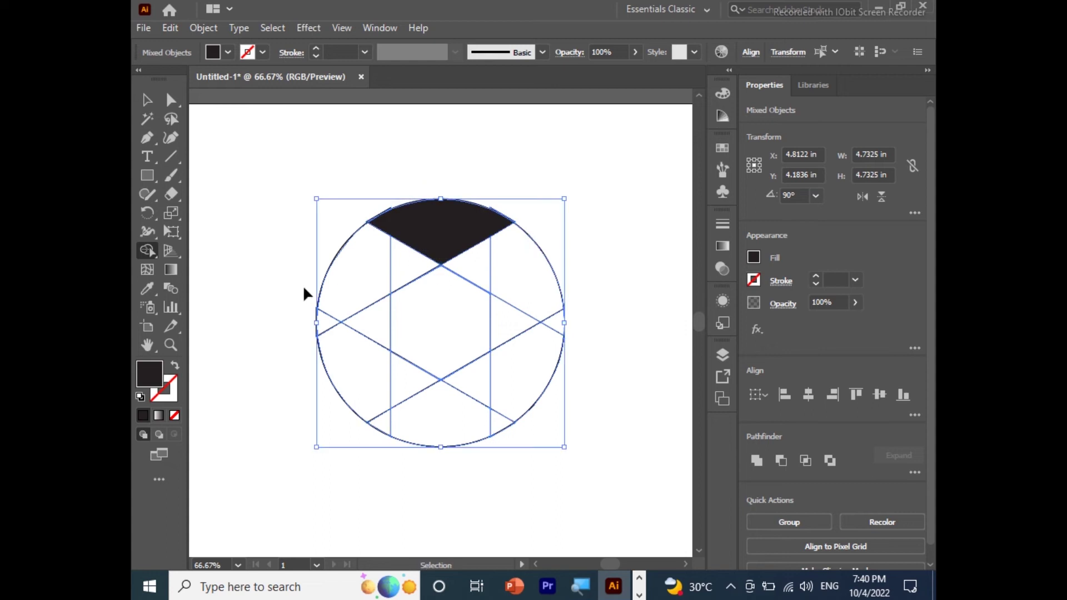
key(ctrl+z)
key(ctrl+z)
mouse_move(408, 261)
mouse_down()
mouse_move(372, 269)
mouse_move(326, 318)
mouse_up()
scroll(464, 364, down, 2)
scroll(435, 317, right, 1)
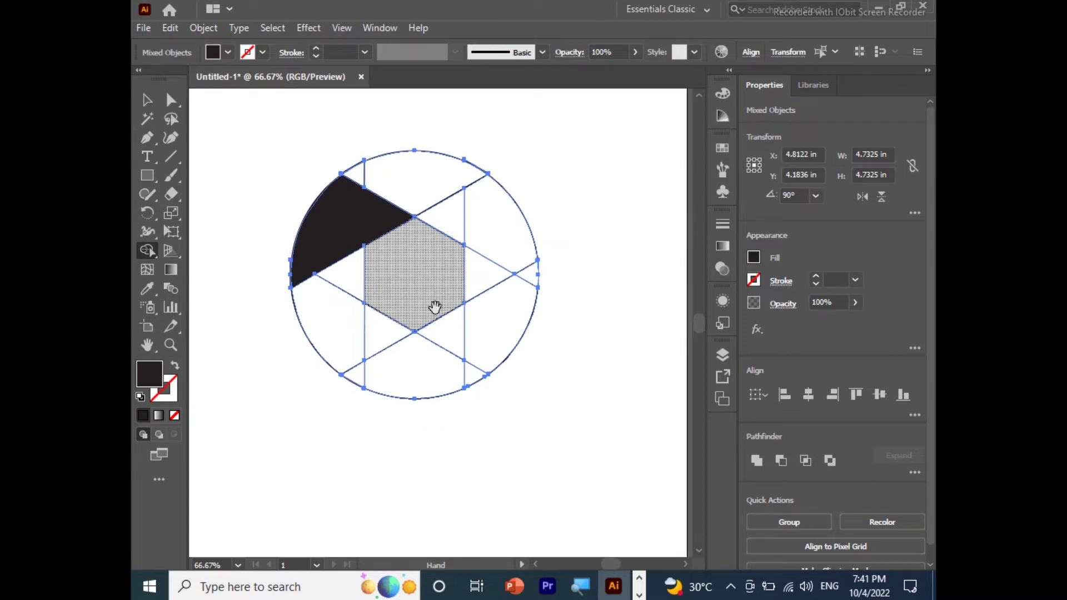
drag(357, 280, 354, 375)
click(331, 276)
Step: Merge the lower and lower-right triangles into black blades and rework the top-region merges
drag(378, 336, 476, 374)
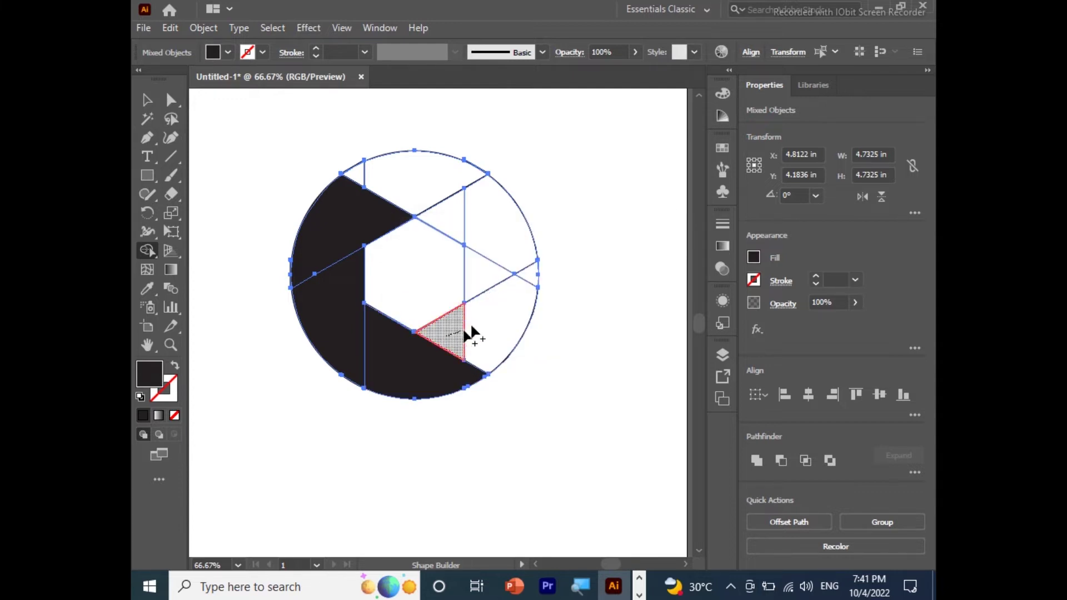
drag(465, 327, 528, 275)
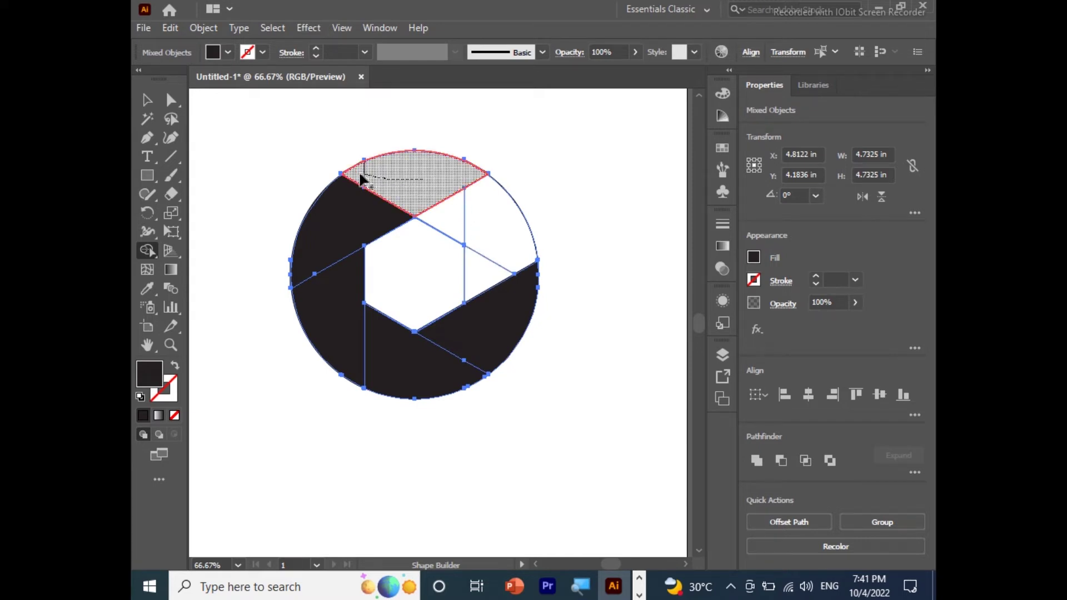
drag(401, 185, 356, 176)
drag(477, 272, 460, 179)
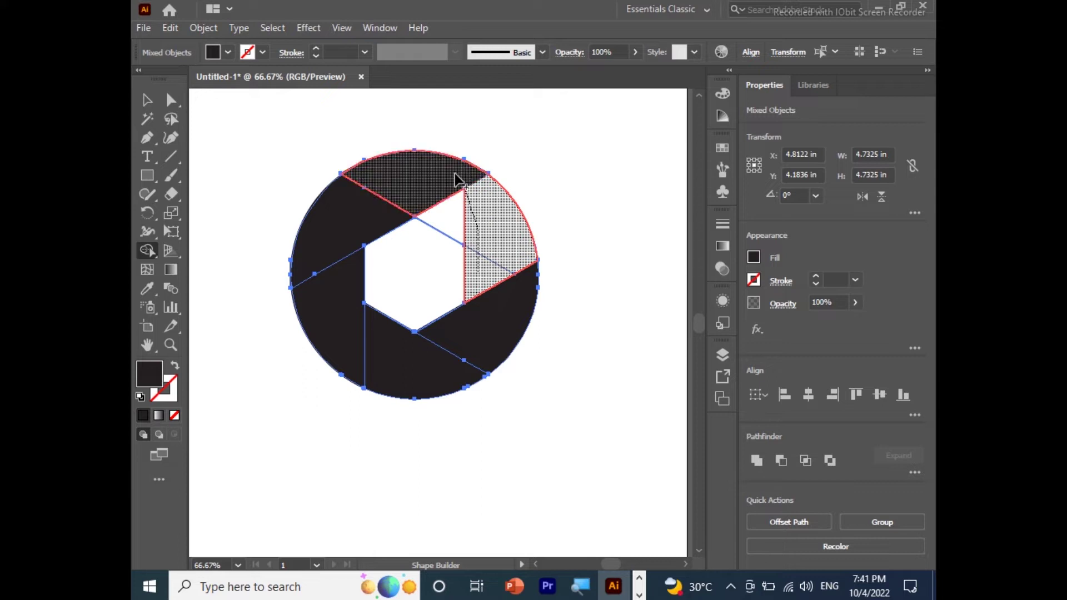
drag(455, 179, 470, 222)
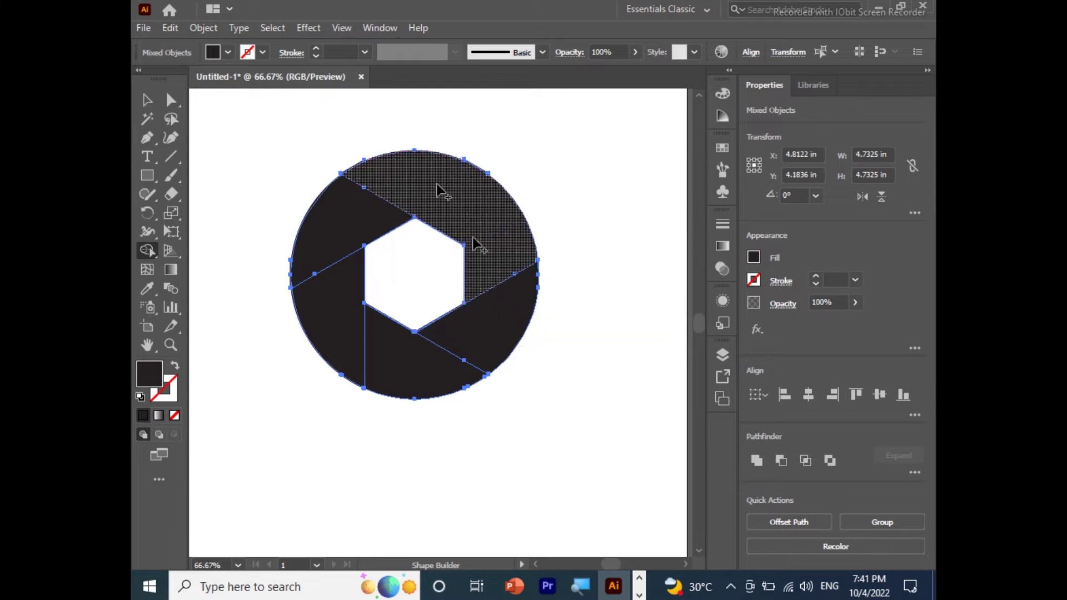
key(ctrl+z)
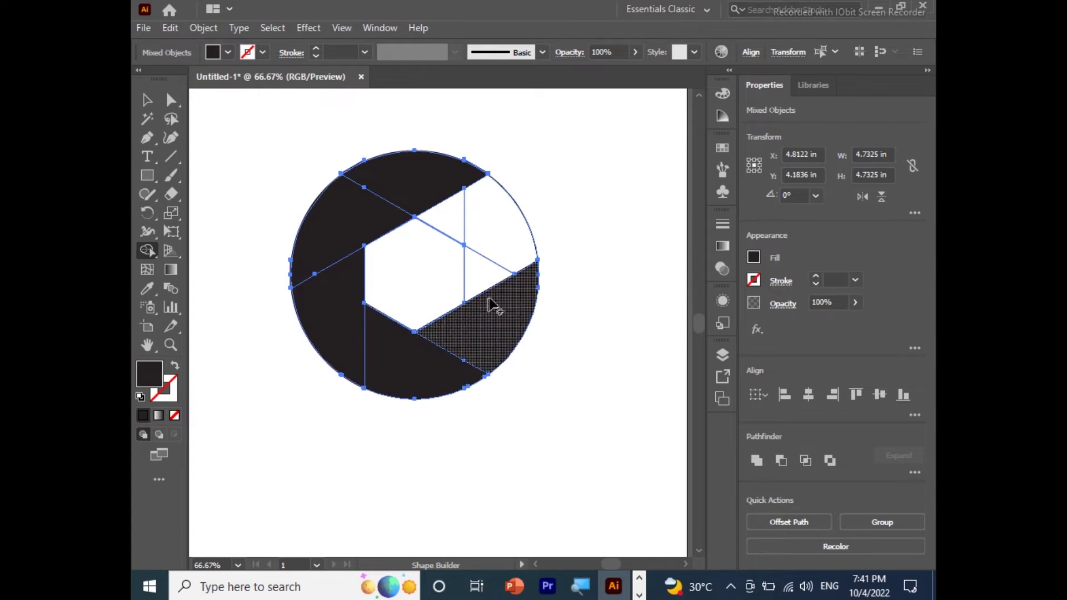
Step: Merge the stray triangles into the top and upper-right blades, then draw a vertical cut line
mouse_move(477, 277)
mouse_down()
mouse_move(485, 245)
mouse_move(495, 280)
mouse_up()
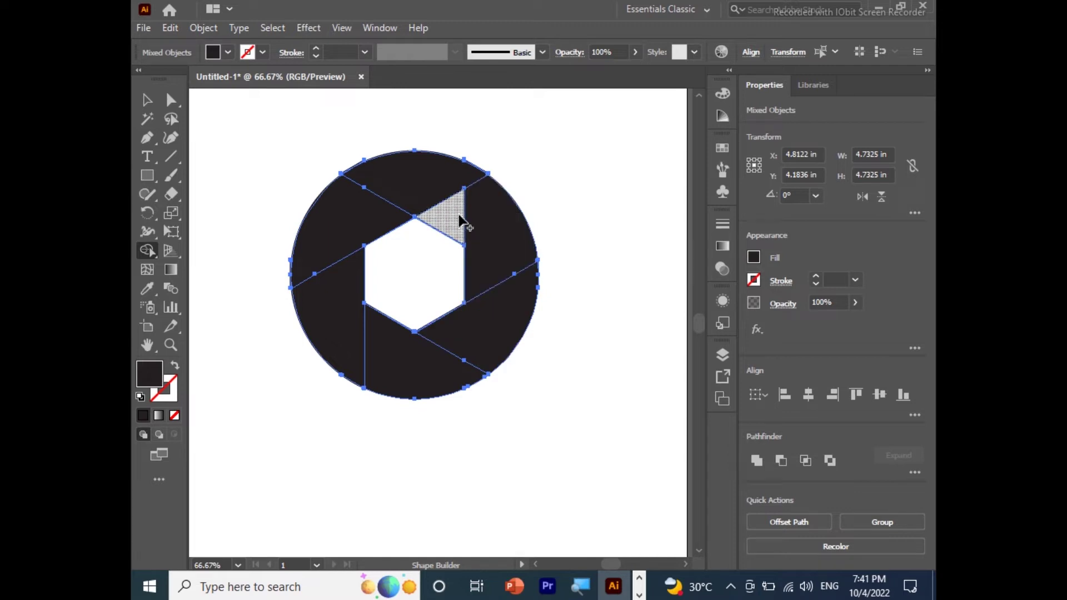
alt+click(460, 220)
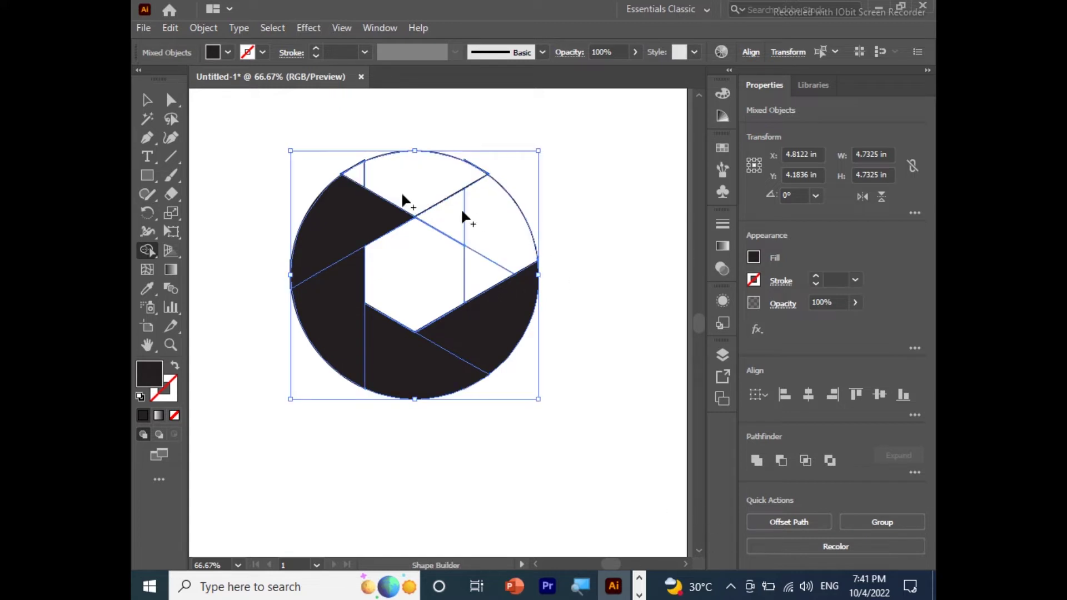
drag(439, 215, 352, 171)
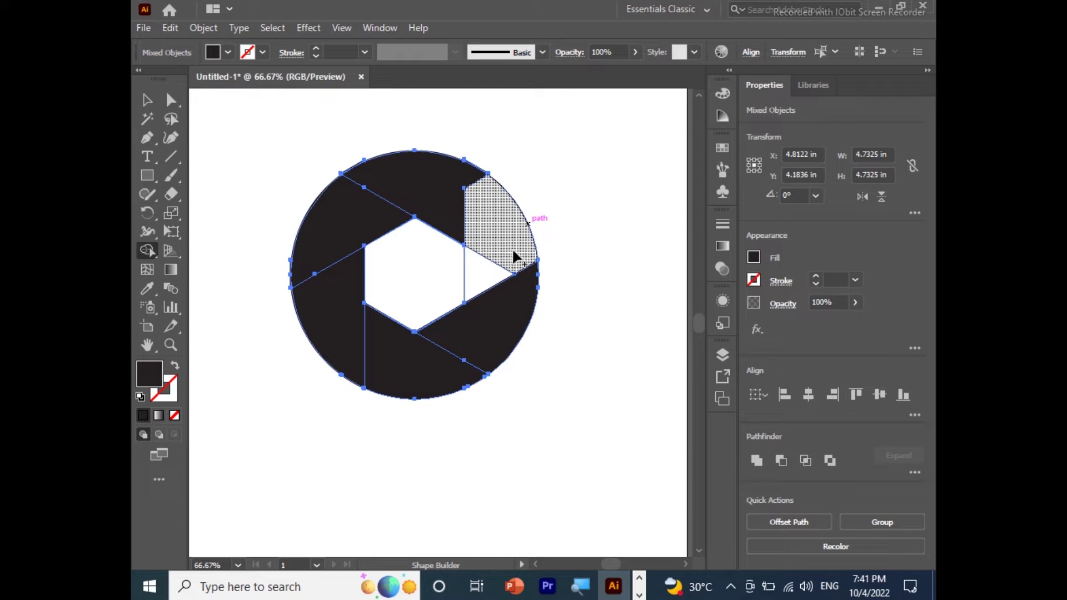
drag(481, 278, 481, 222)
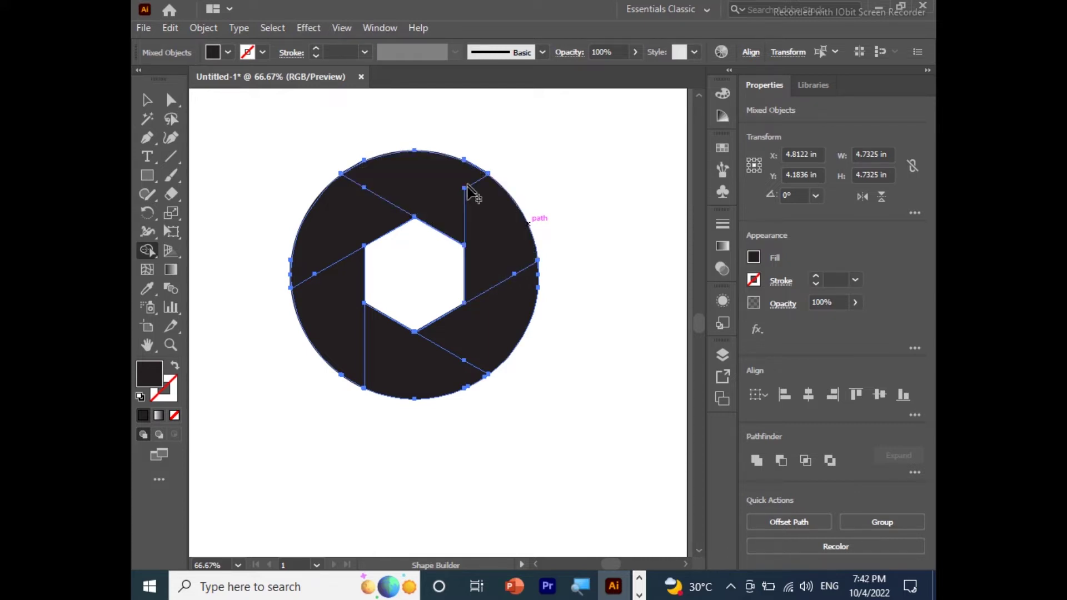
click(170, 156)
drag(466, 388, 464, 126)
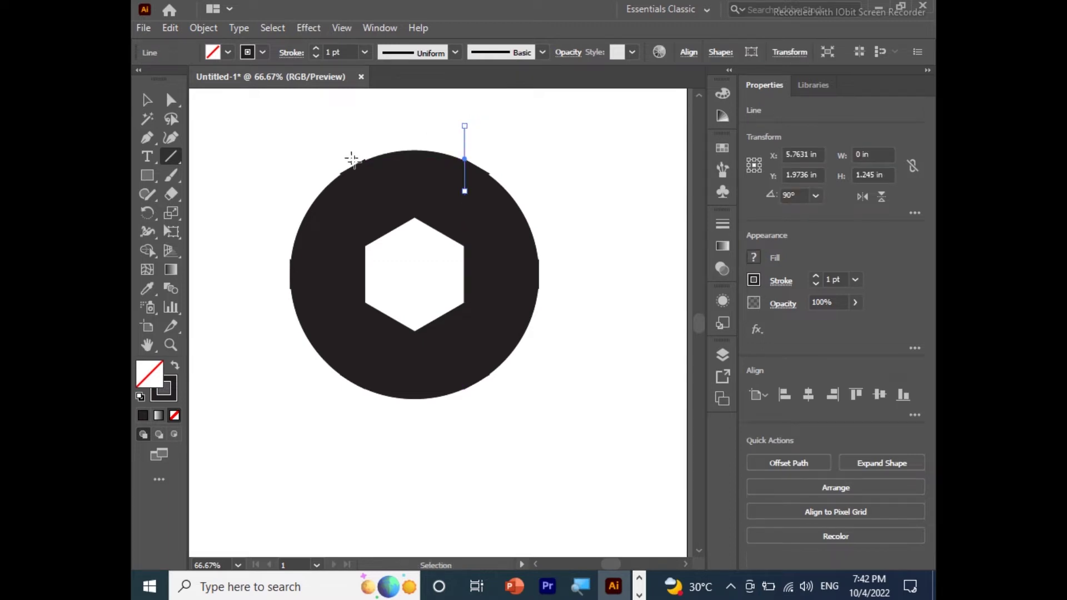
Step: Delete the right segment made by the cut, refill it black, and remove the stray line above
key(ctrl+a)
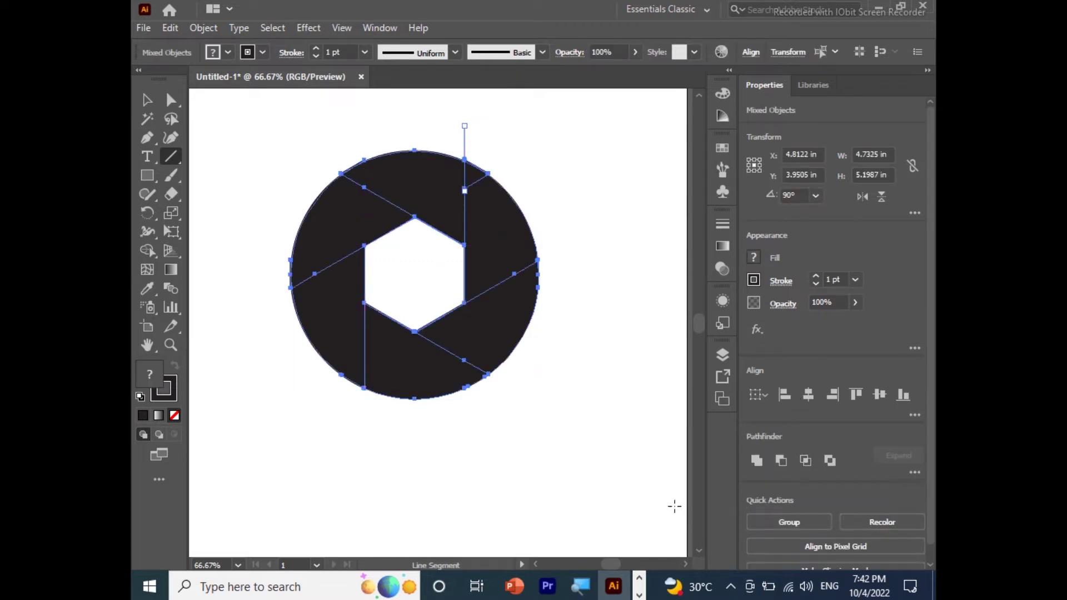
key(shift+m)
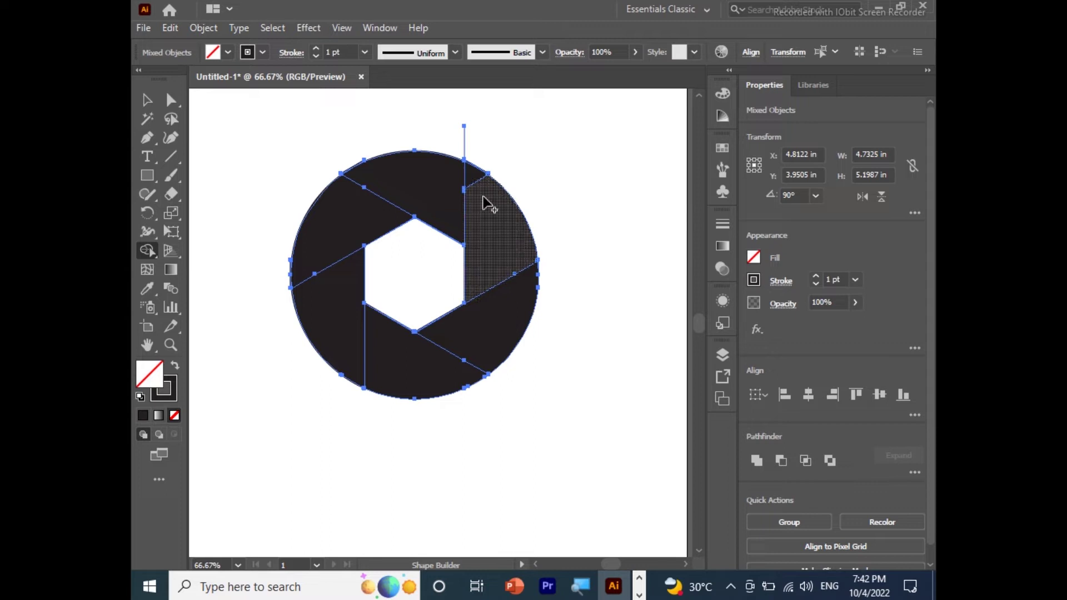
alt+click(476, 178)
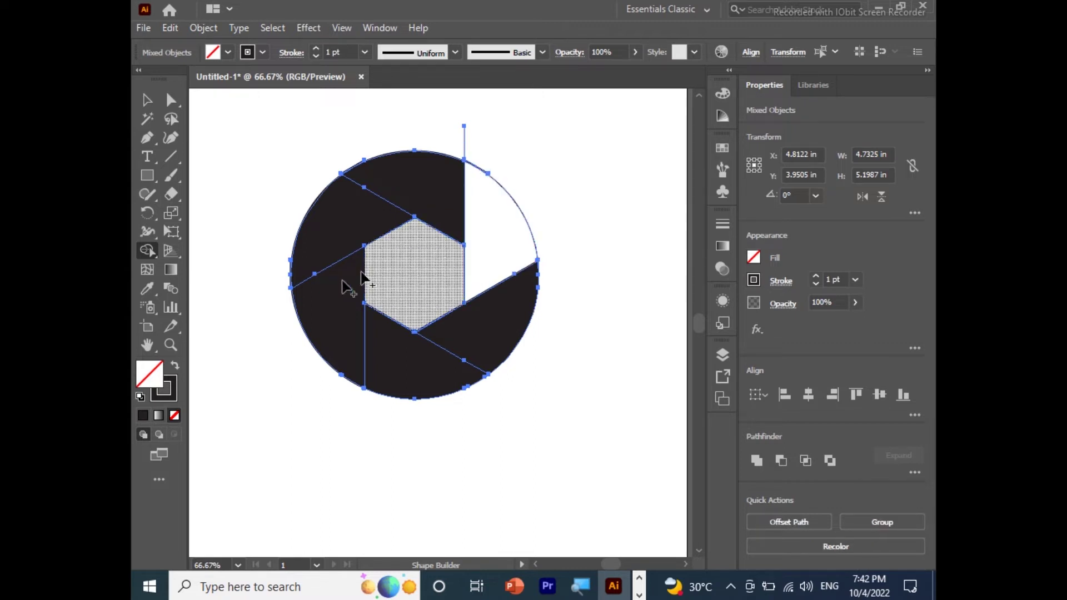
click(175, 367)
click(488, 175)
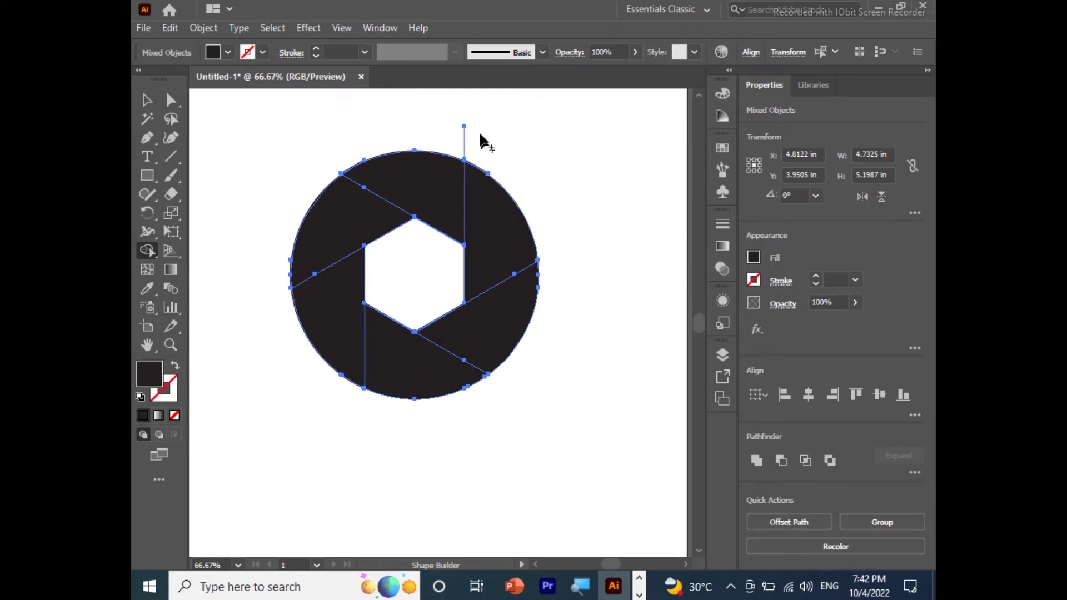
alt+click(465, 146)
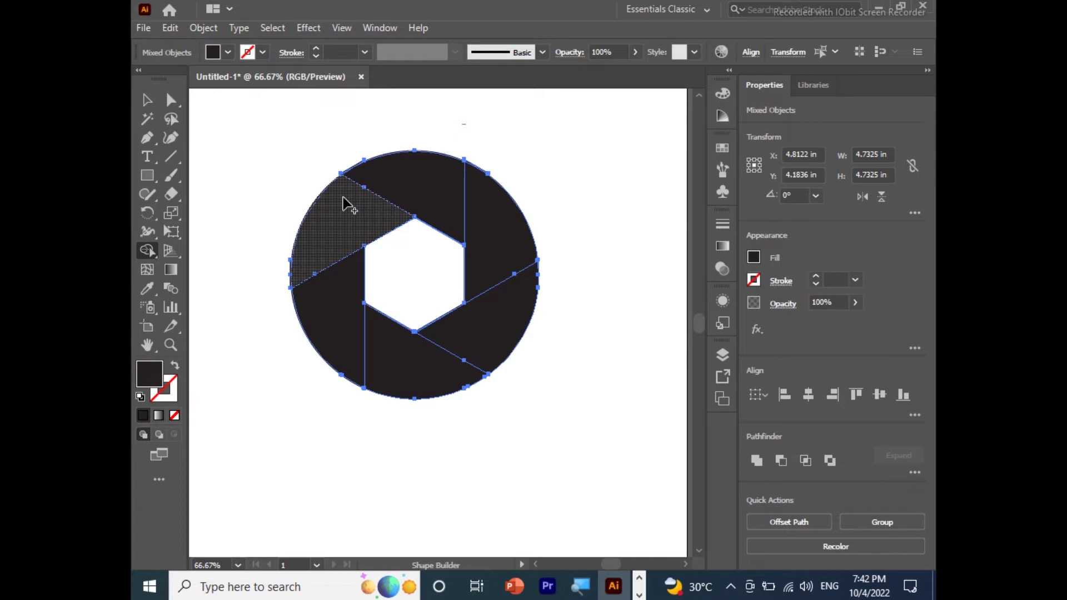
click(142, 103)
click(613, 187)
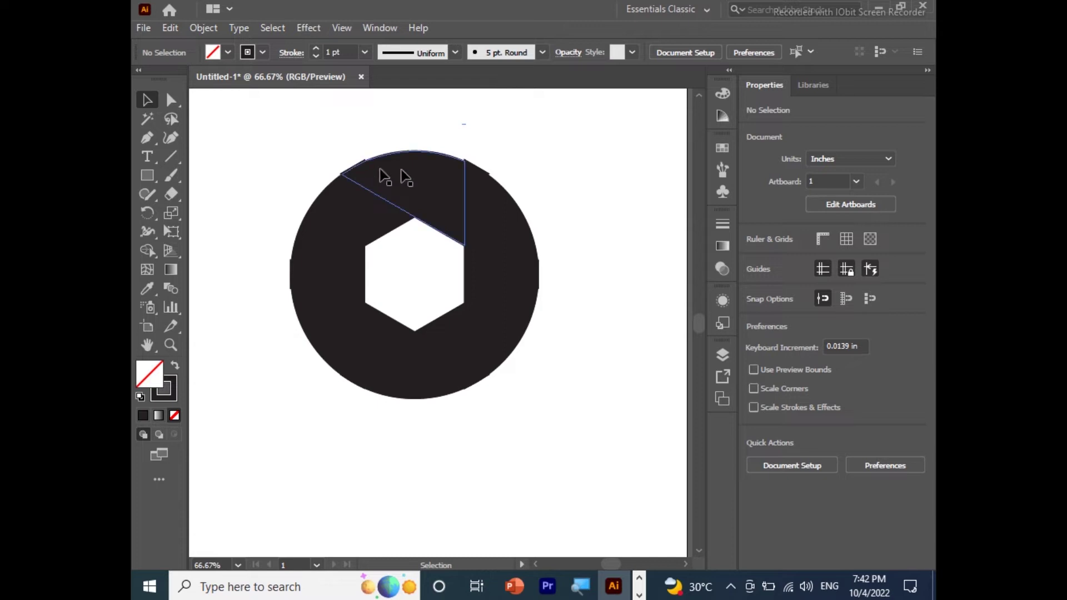
Step: Zoom in along the circle's top edge and merge the thin sliver there into its blade
key(z)
drag(454, 144, 494, 191)
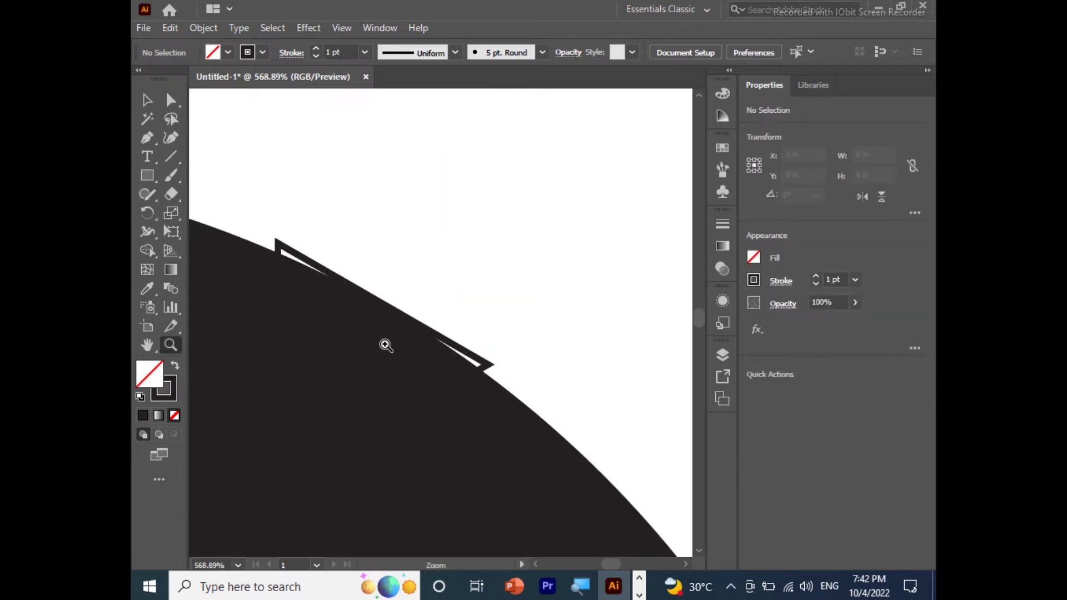
key(ctrl+a)
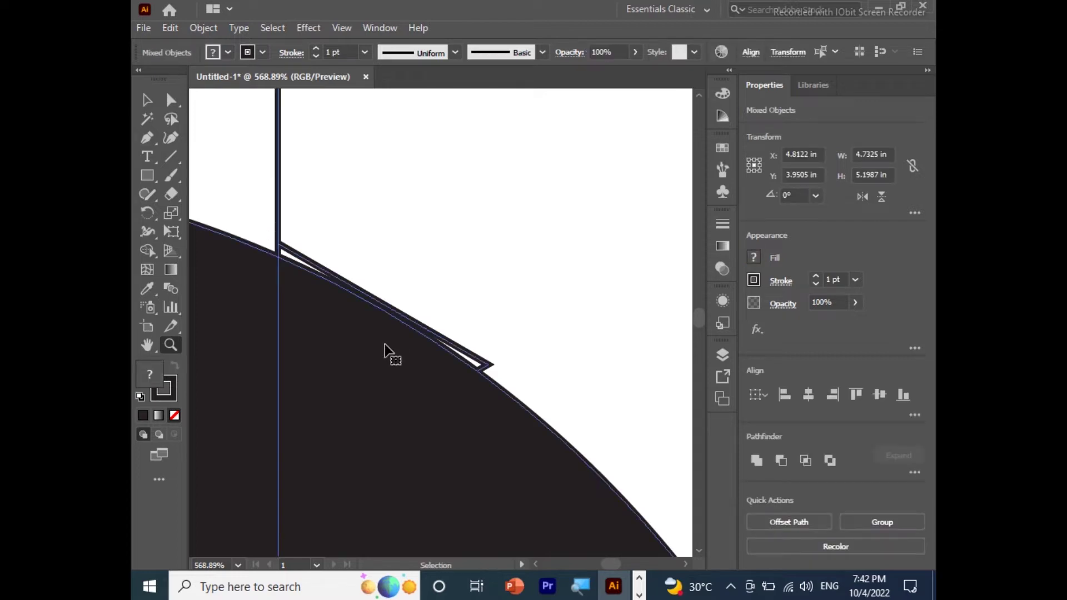
key(ctrl+minus)
key(ctrl+minus)
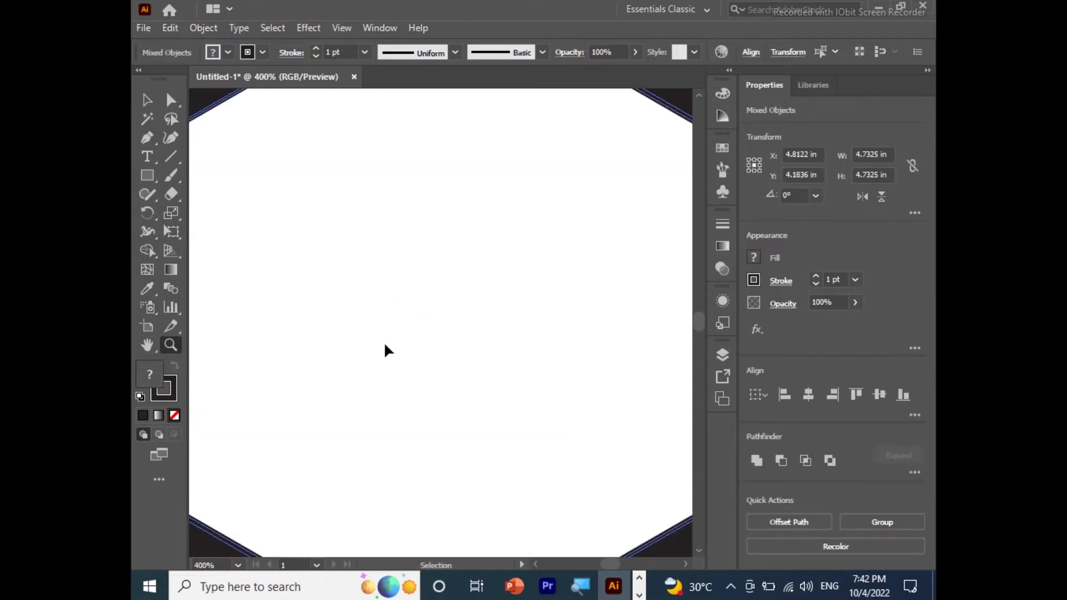
key(ctrl+minus)
key(ctrl+minus)
key(ctrl+minus)
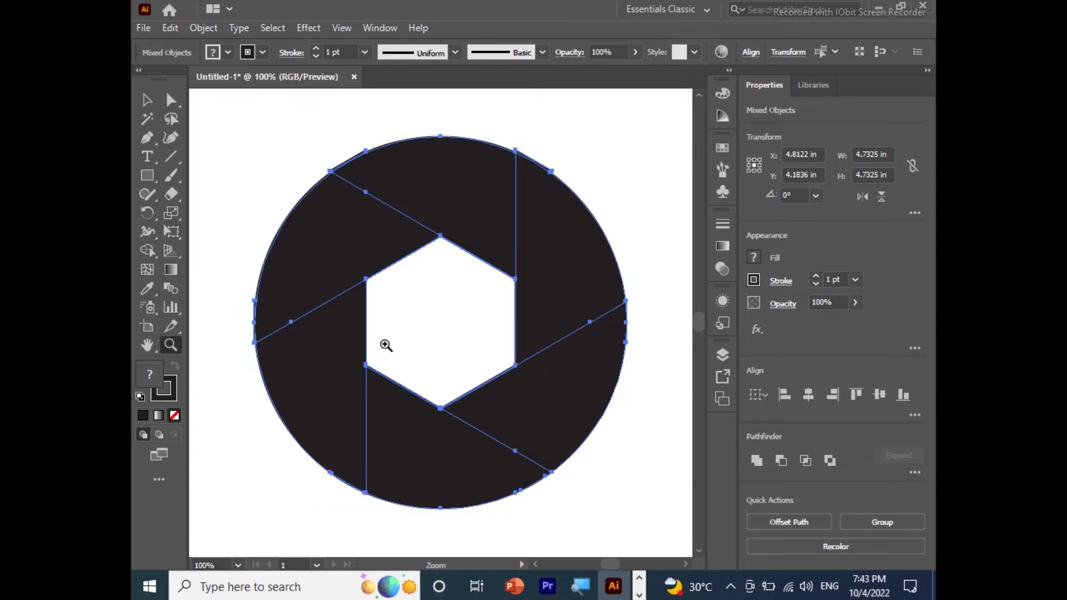
key(shift+m)
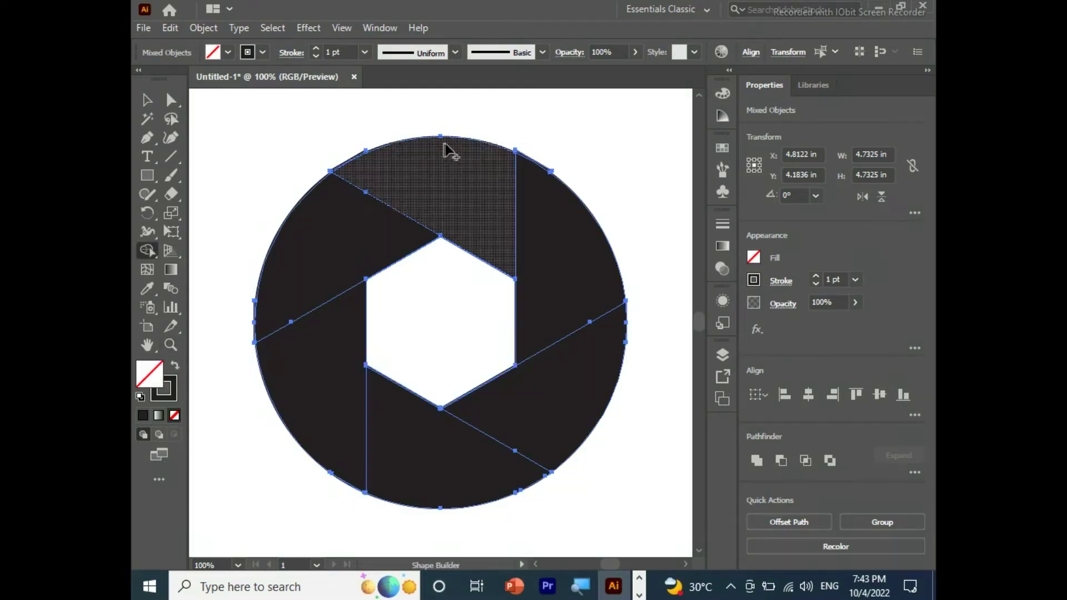
key(ctrl+plus)
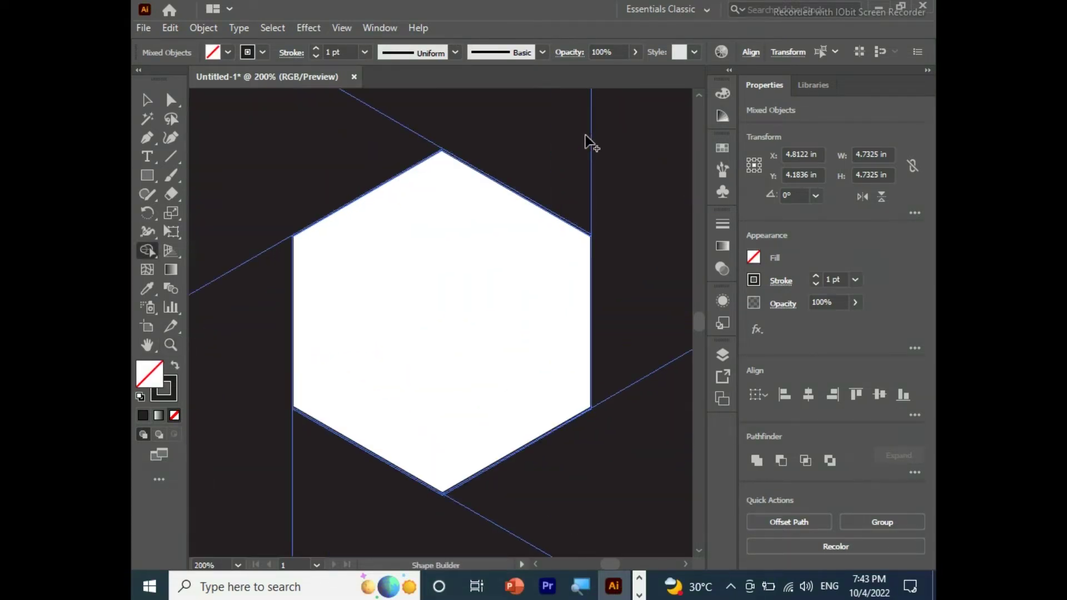
drag(584, 131, 497, 453)
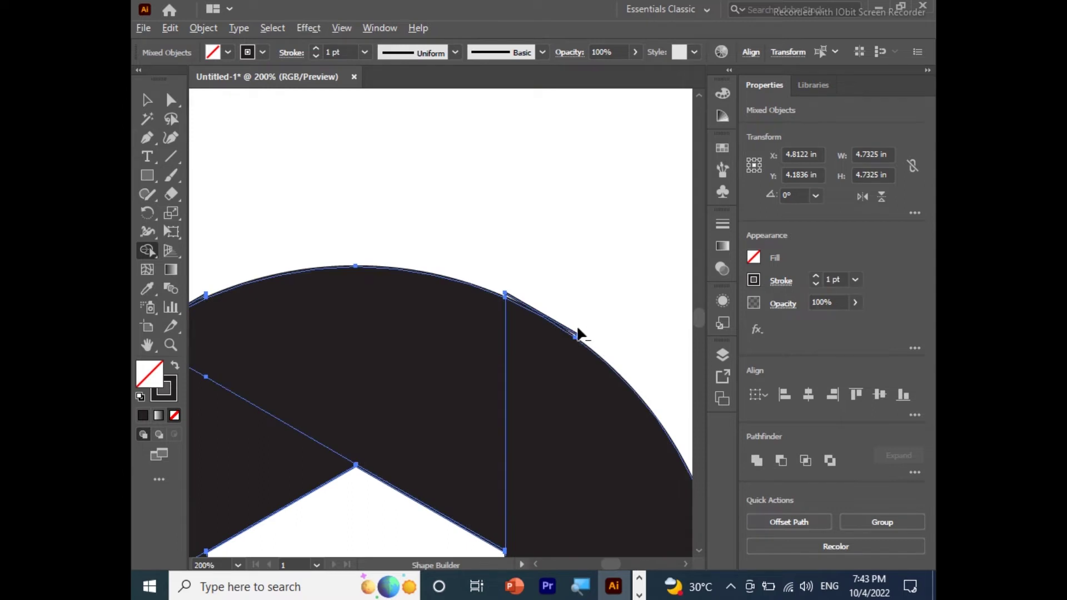
drag(392, 340, 458, 359)
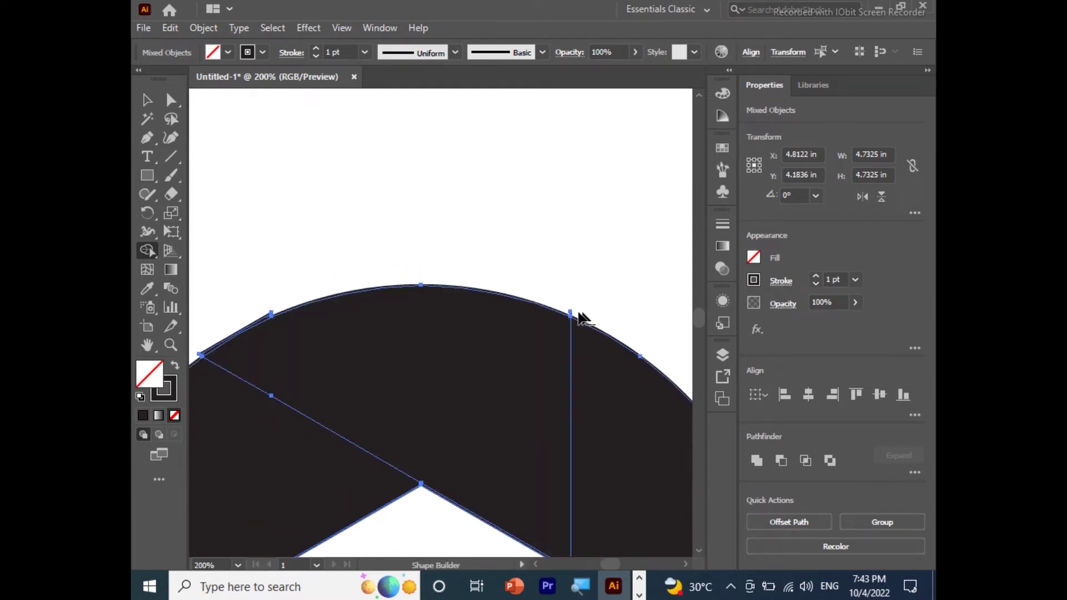
scroll(453, 317, left, 5)
scroll(565, 327, down, 2)
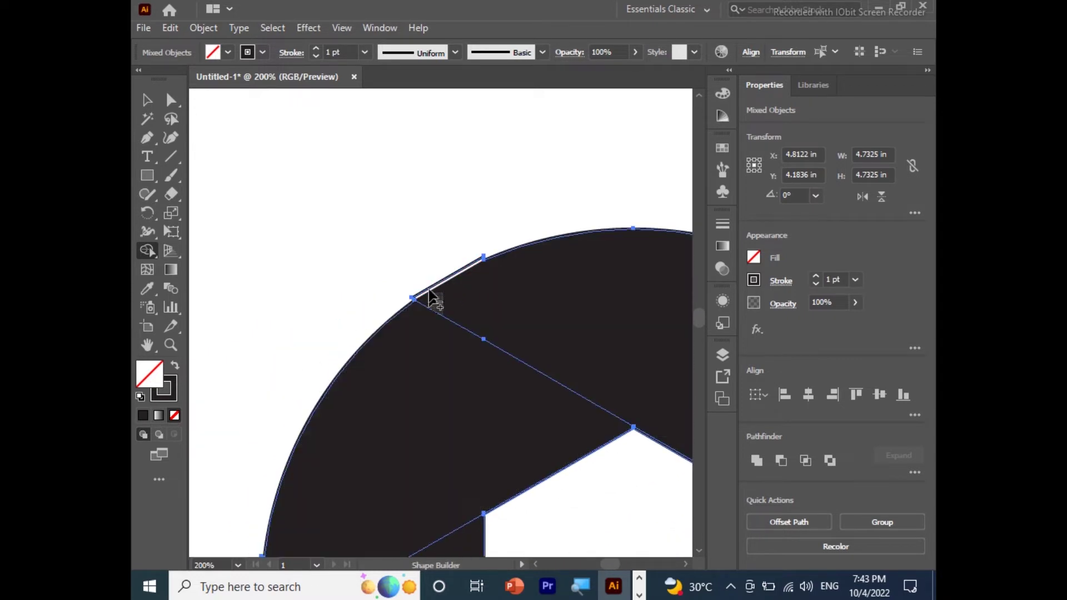
drag(432, 294, 364, 327)
Step: Delete the thin sliver along the curved left edge, check the arc, and zoom back out
scroll(381, 286, down, 8)
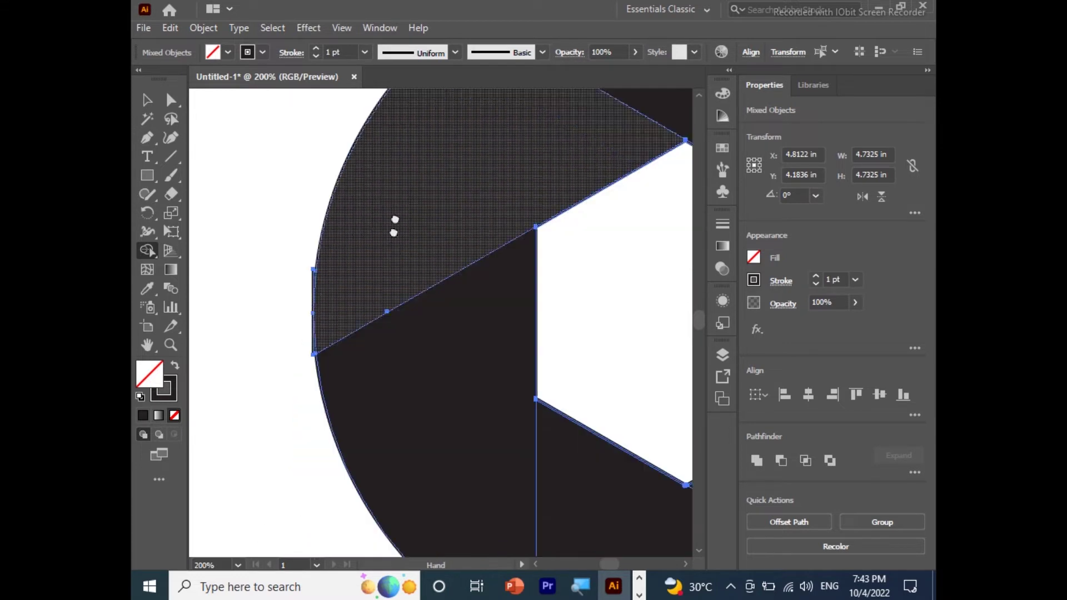
drag(400, 387, 338, 345)
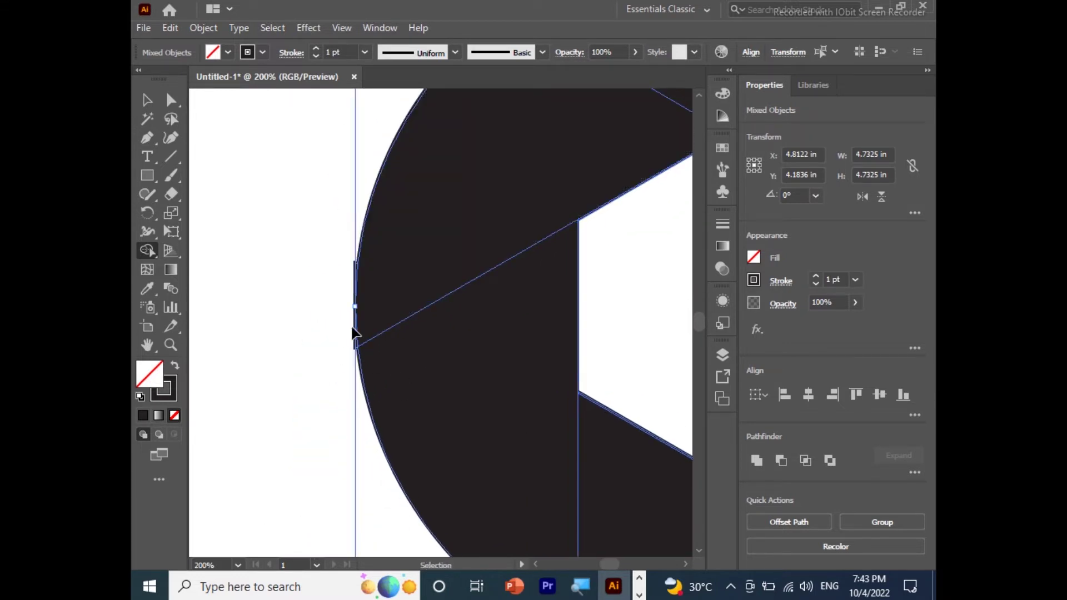
scroll(356, 331, up, 2)
drag(269, 368, 347, 371)
scroll(348, 370, left, 6)
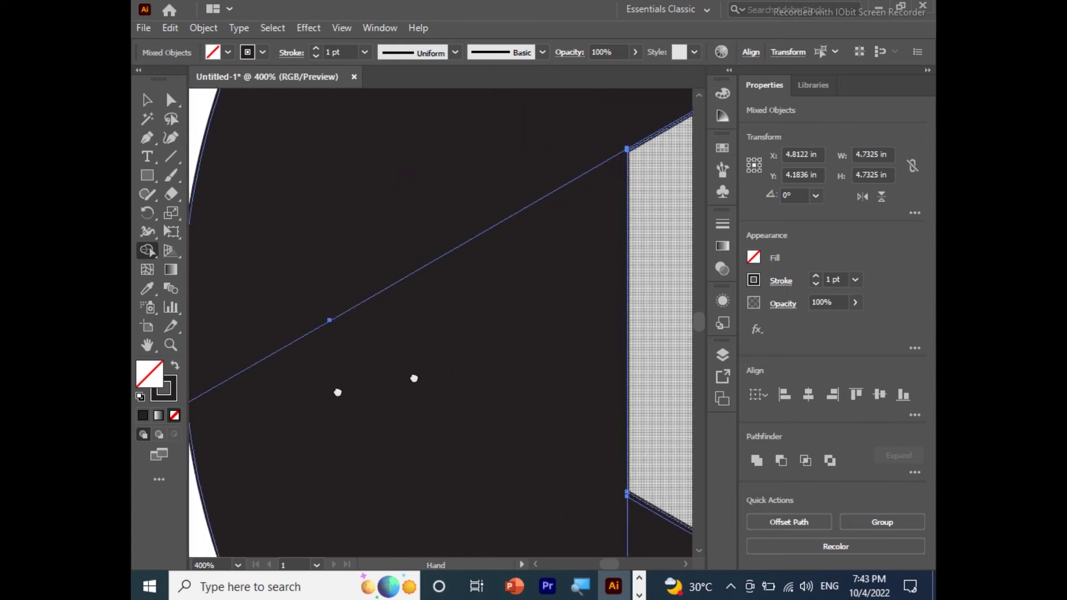
alt+click(408, 283)
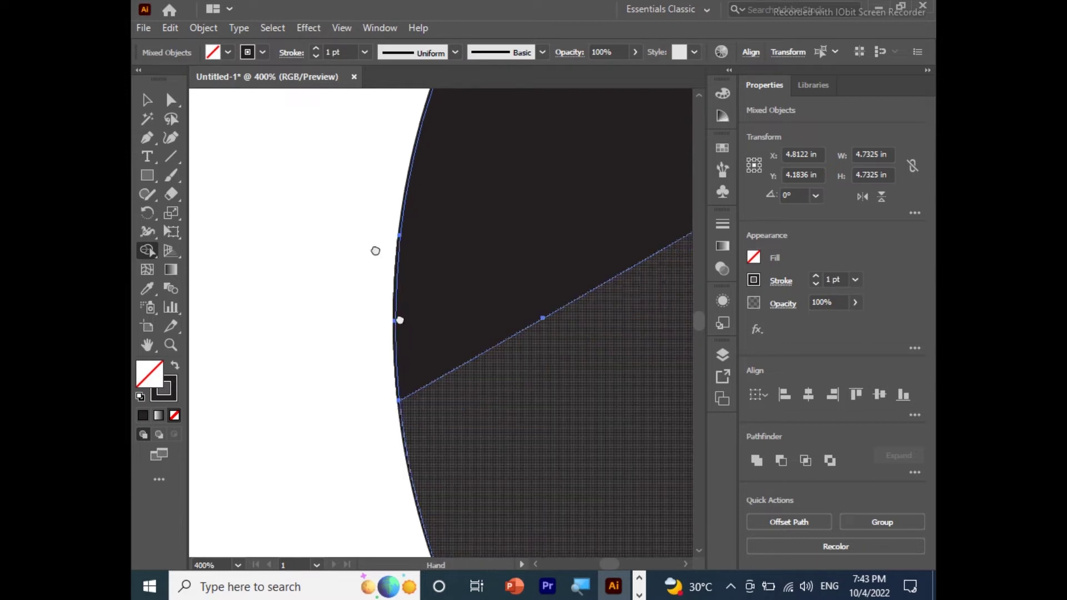
scroll(400, 239, down, 5)
scroll(447, 305, down, 5)
scroll(553, 414, right, 5)
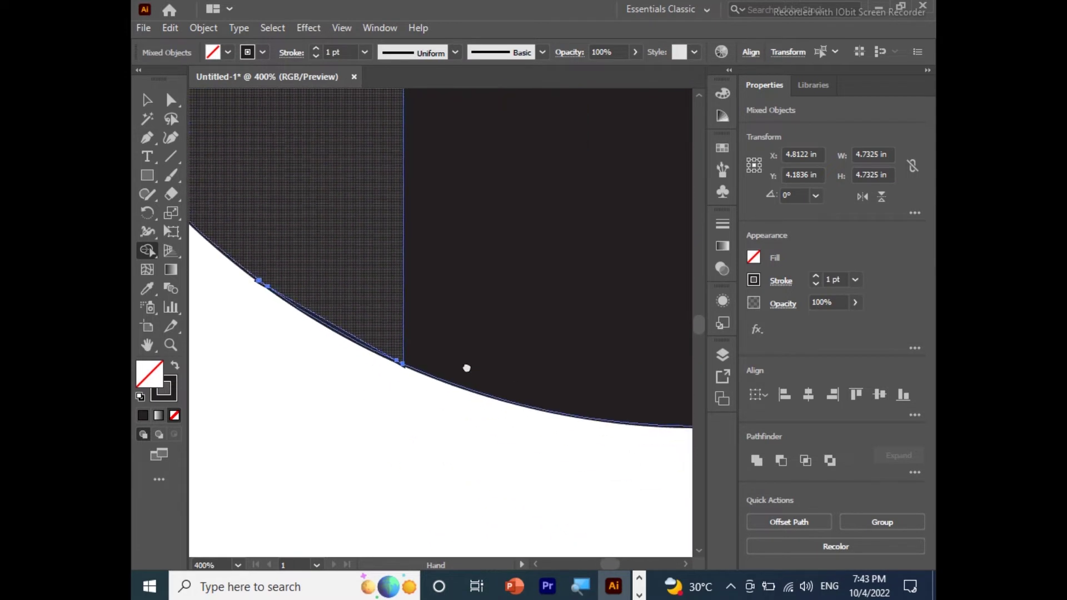
scroll(447, 338, up, 3)
scroll(423, 361, right, 5)
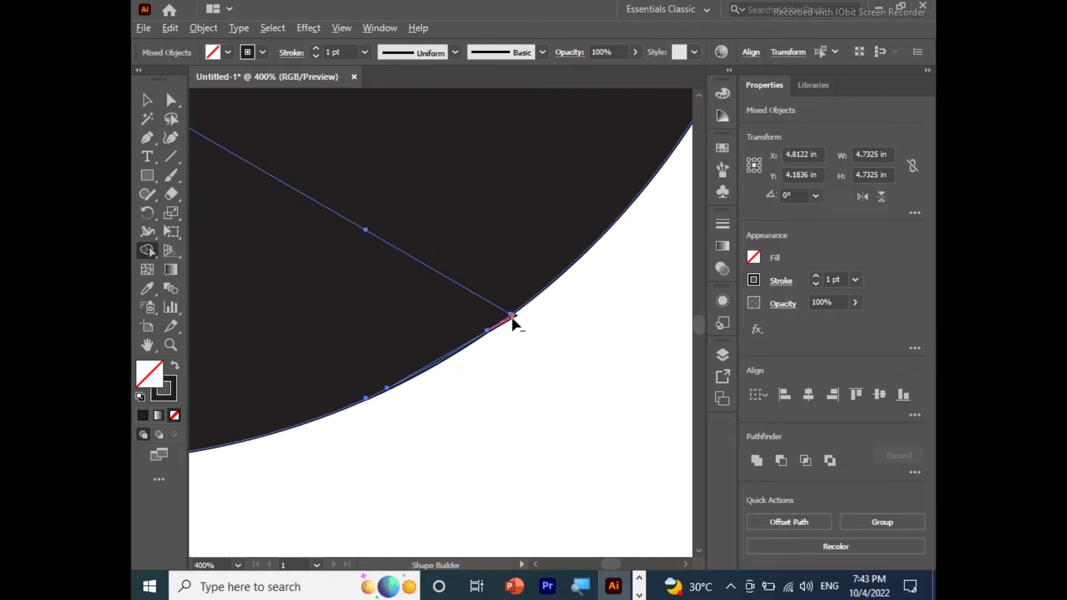
drag(525, 316, 411, 502)
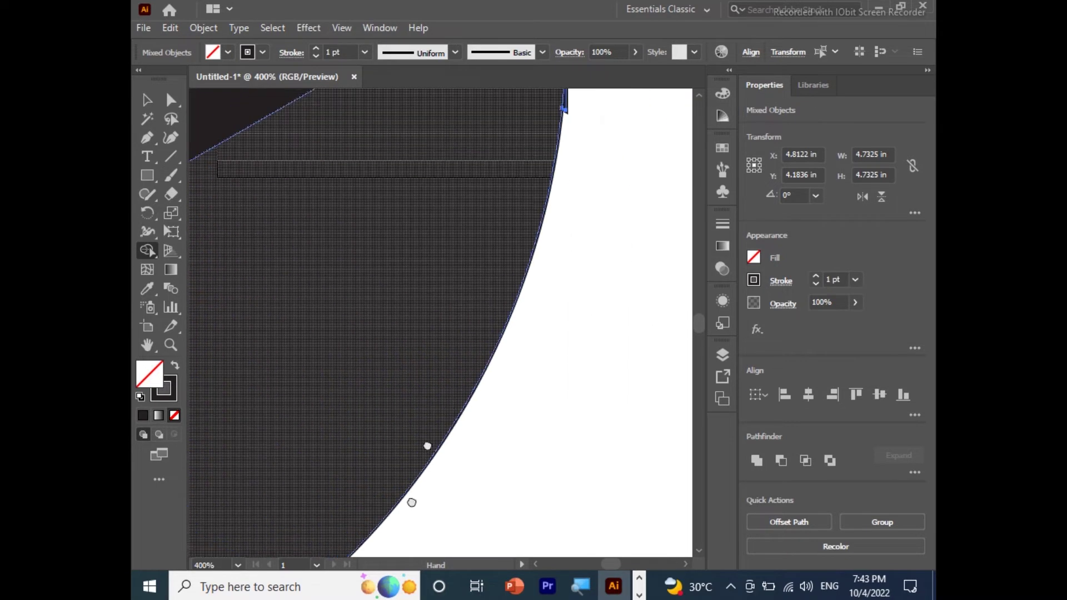
scroll(411, 502, up, 2)
scroll(542, 437, up, 3)
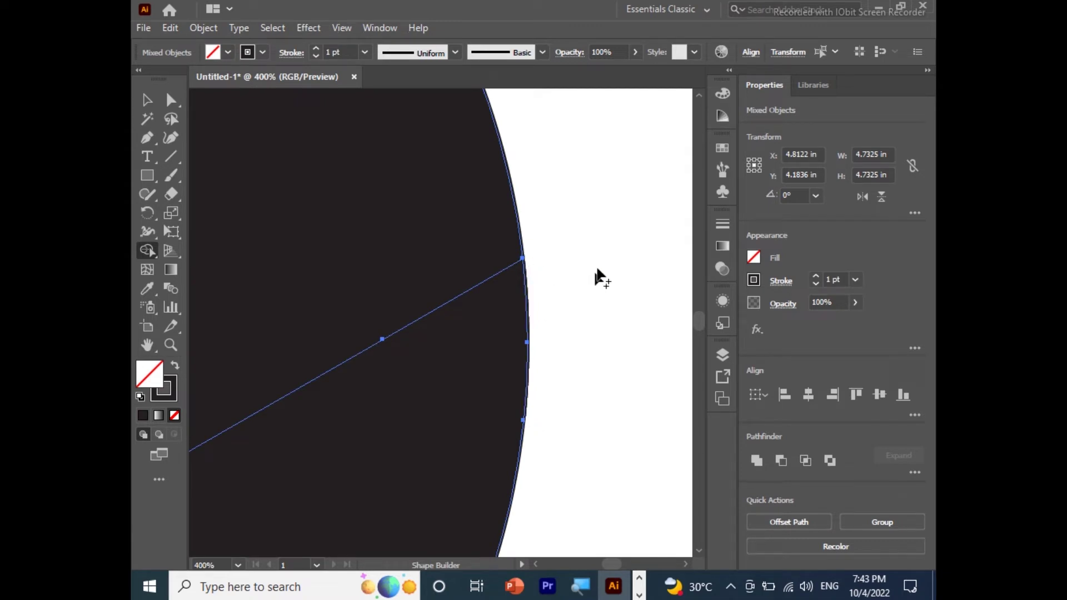
mouse_move(591, 278)
mouse_down()
mouse_move(488, 281)
mouse_move(335, 312)
mouse_up()
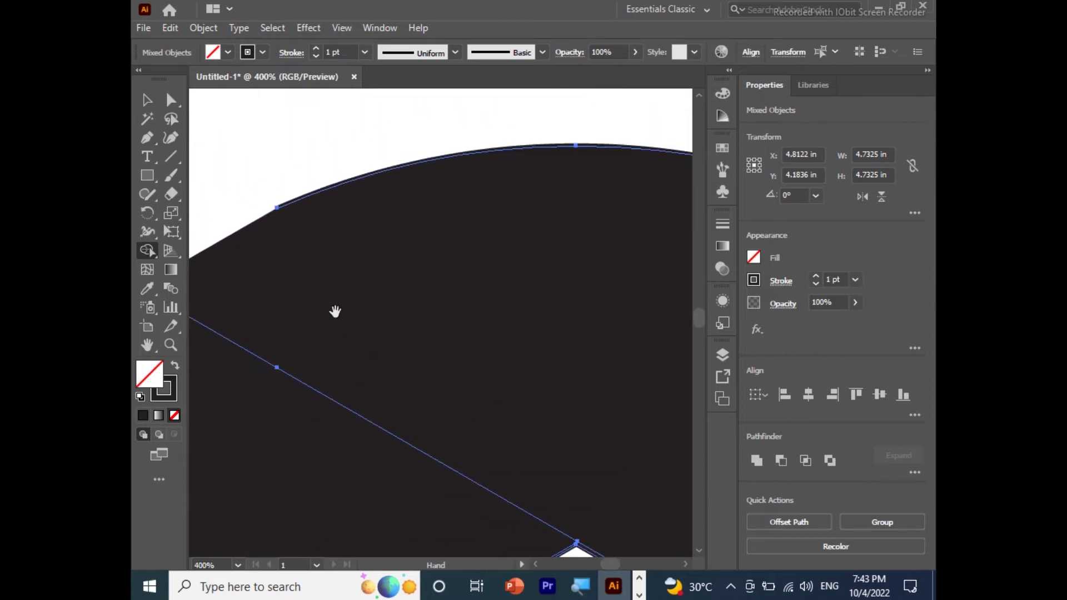
key(ctrl+minus)
key(ctrl+minus)
key(ctrl+minus)
key(ctrl+minus)
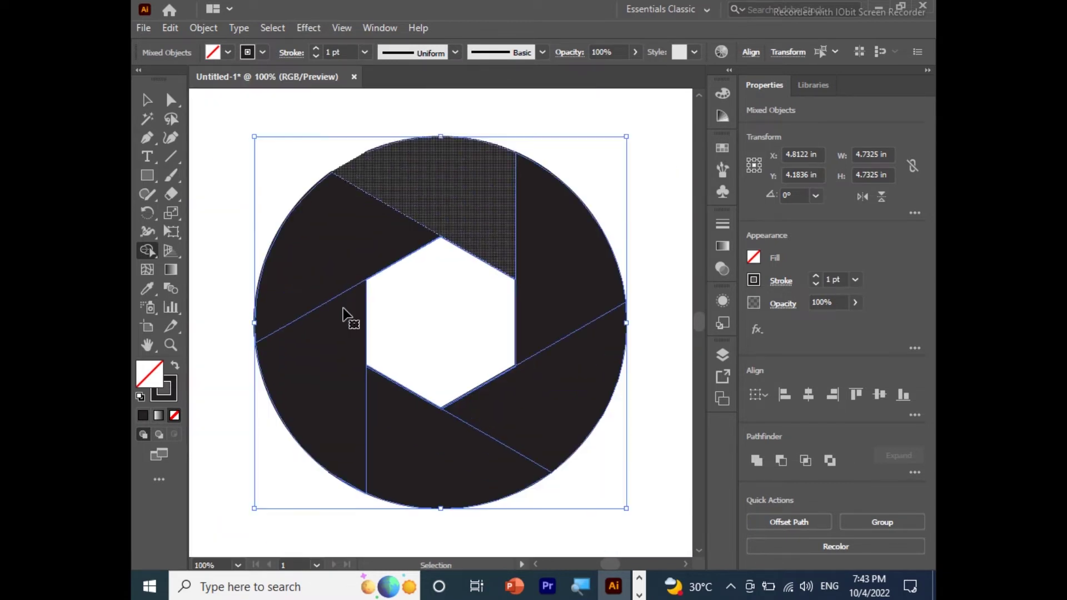
key(ctrl+minus)
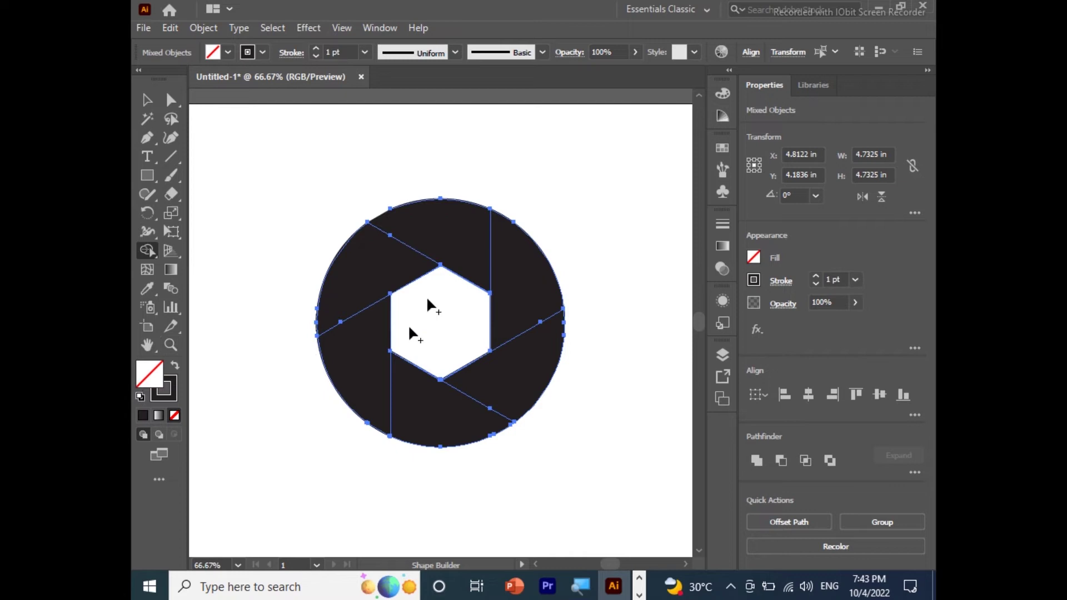
key(ctrl+plus)
click(148, 101)
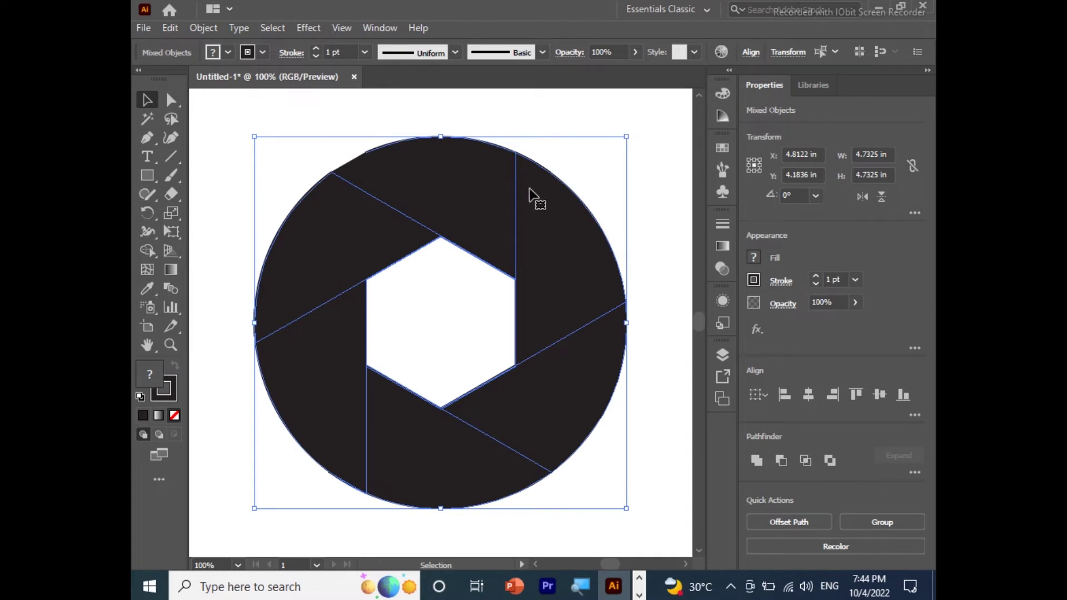
click(177, 101)
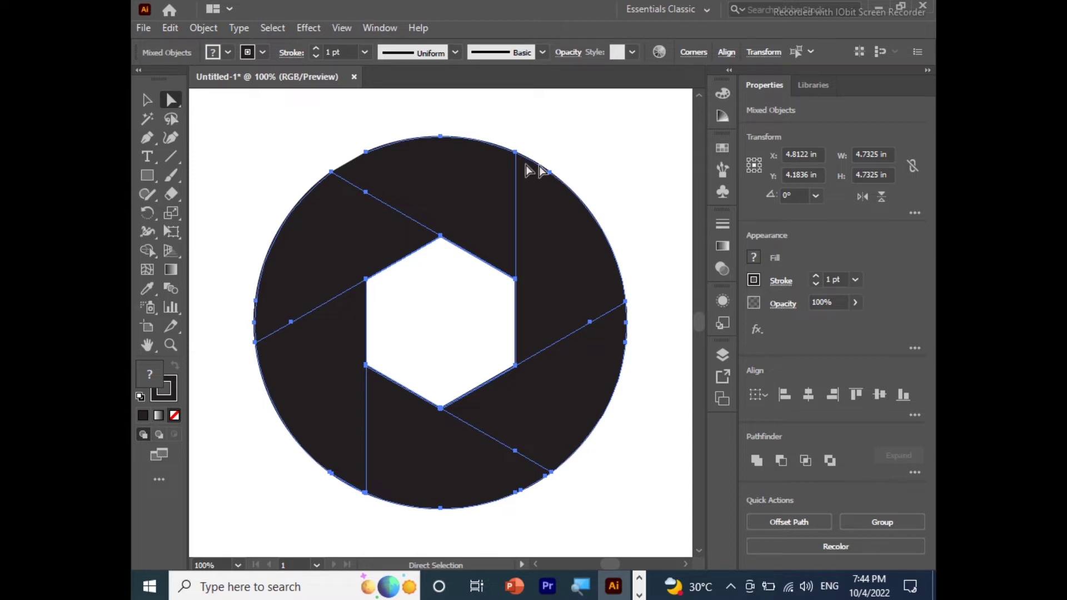
click(519, 114)
click(481, 193)
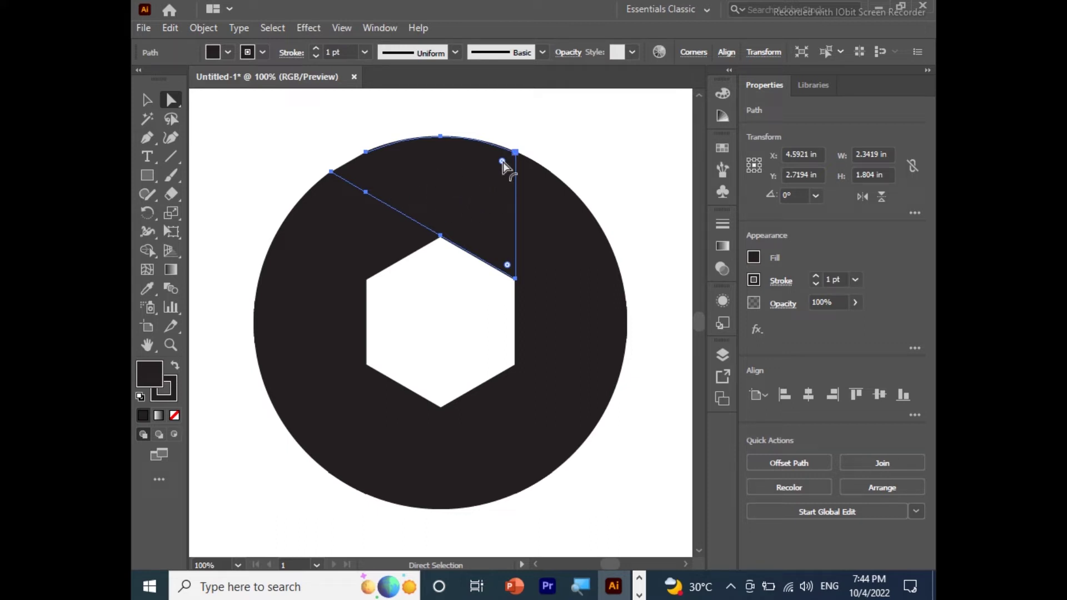
drag(501, 162, 472, 185)
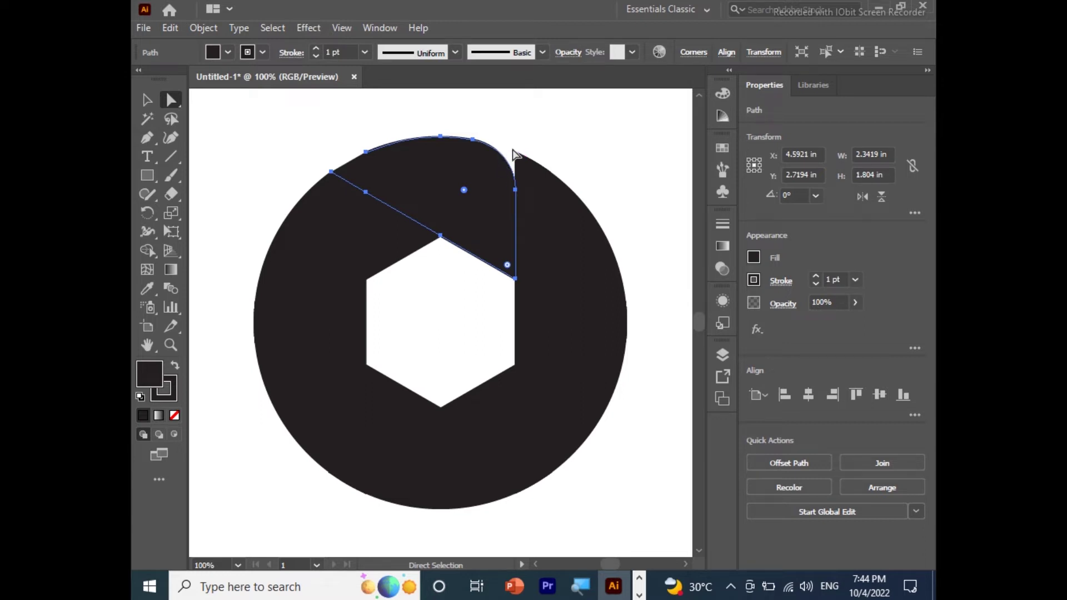
drag(510, 163, 517, 149)
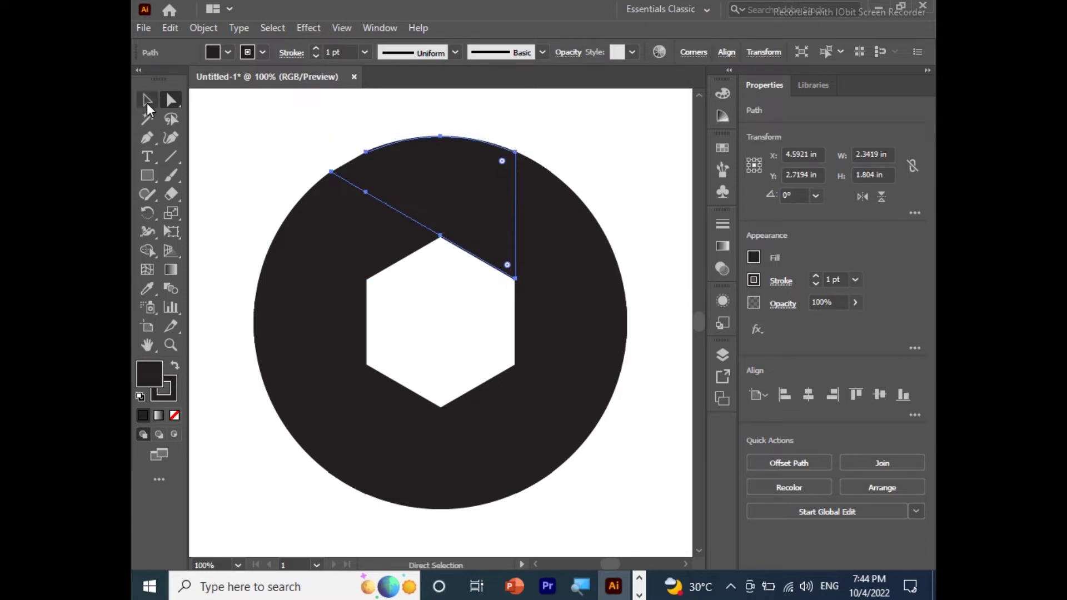
click(146, 101)
drag(226, 122, 650, 522)
key(a)
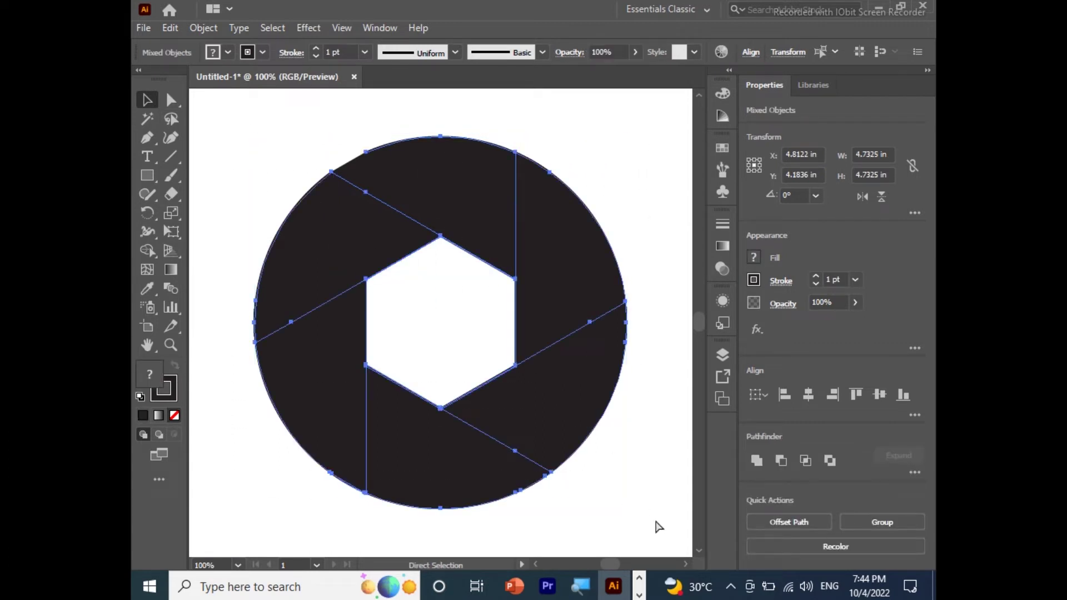
key(v)
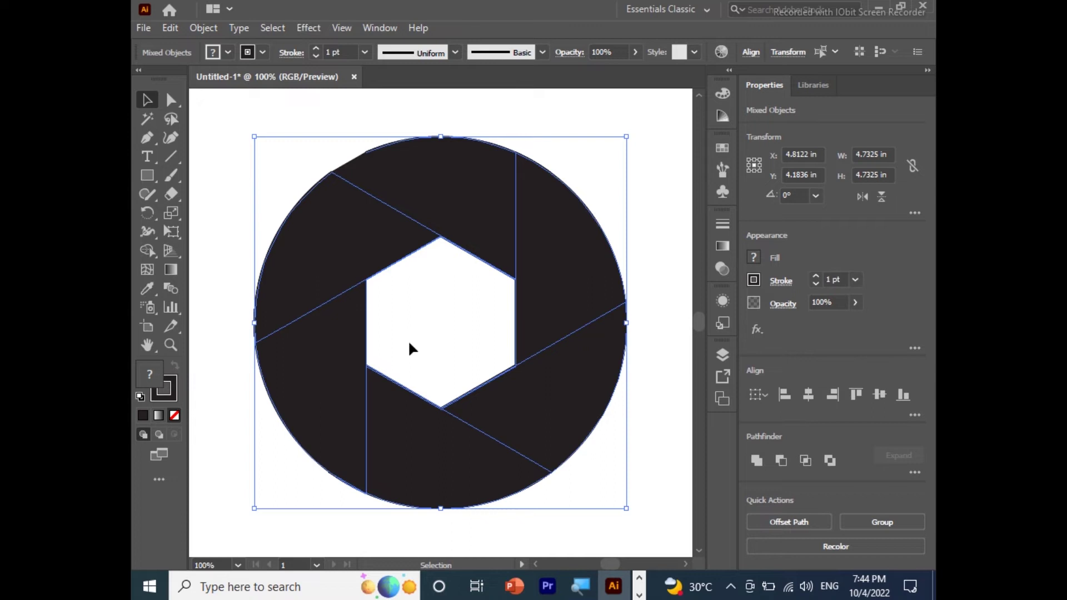
click(266, 98)
click(171, 100)
Step: Round the top blade's upper-right outer corner to about 0.6961 in and check the Corners radius
click(480, 179)
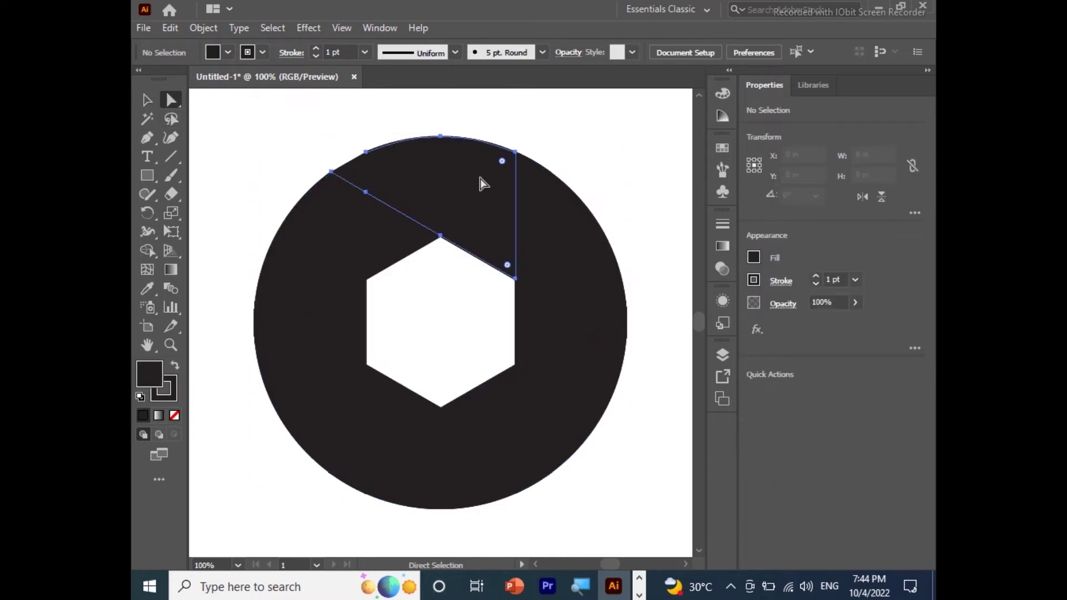
drag(501, 163, 451, 181)
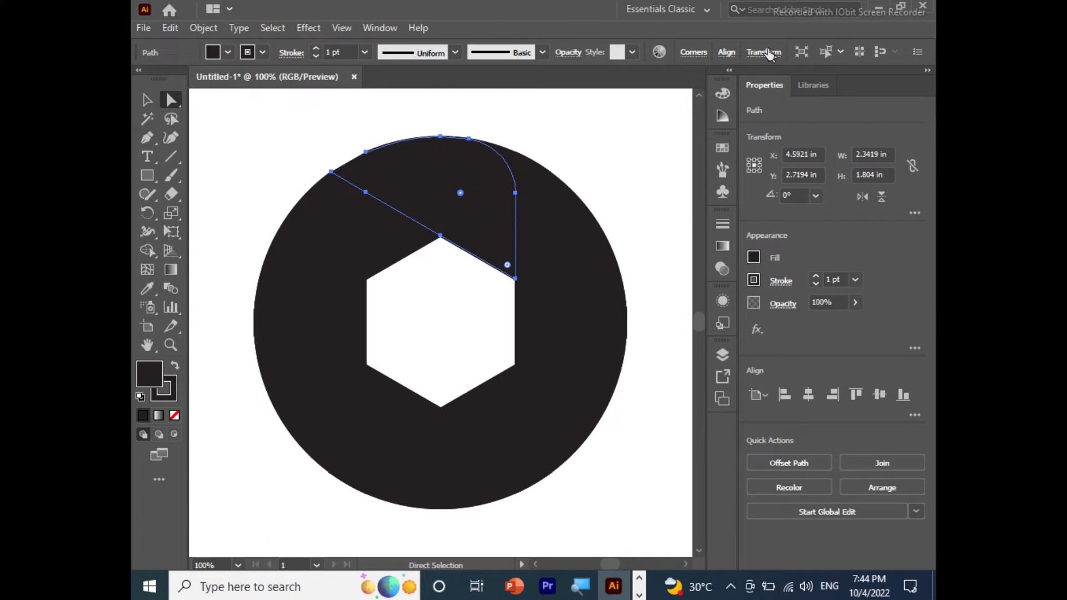
click(766, 52)
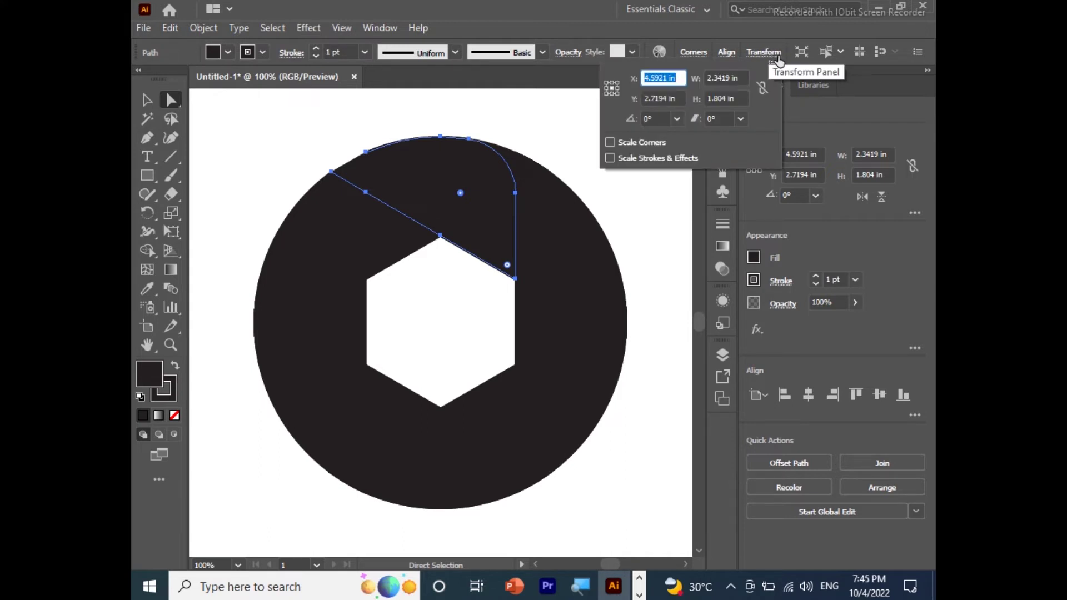
click(726, 52)
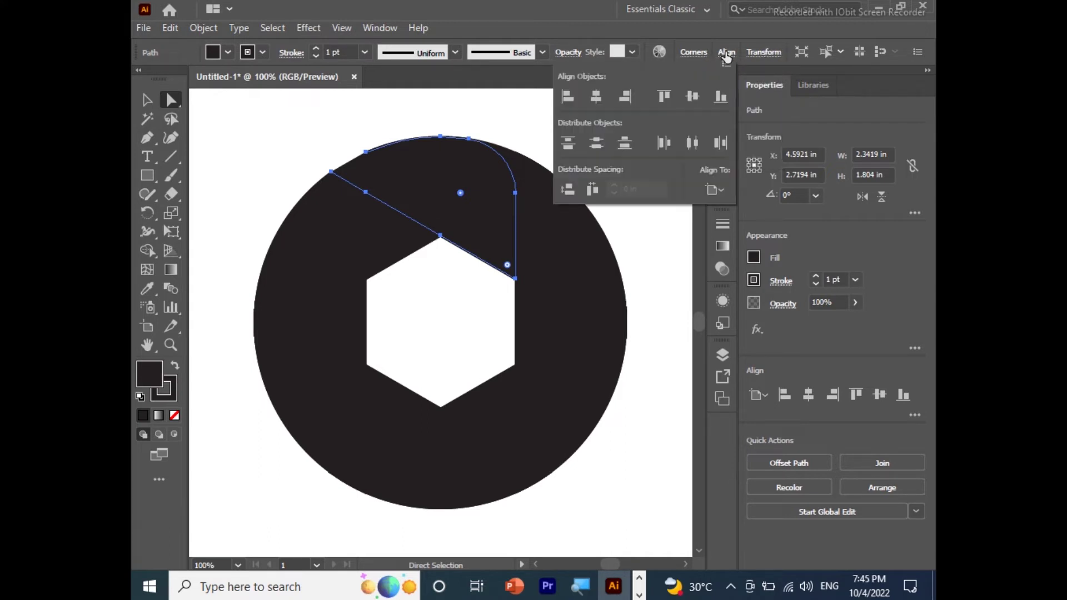
click(694, 53)
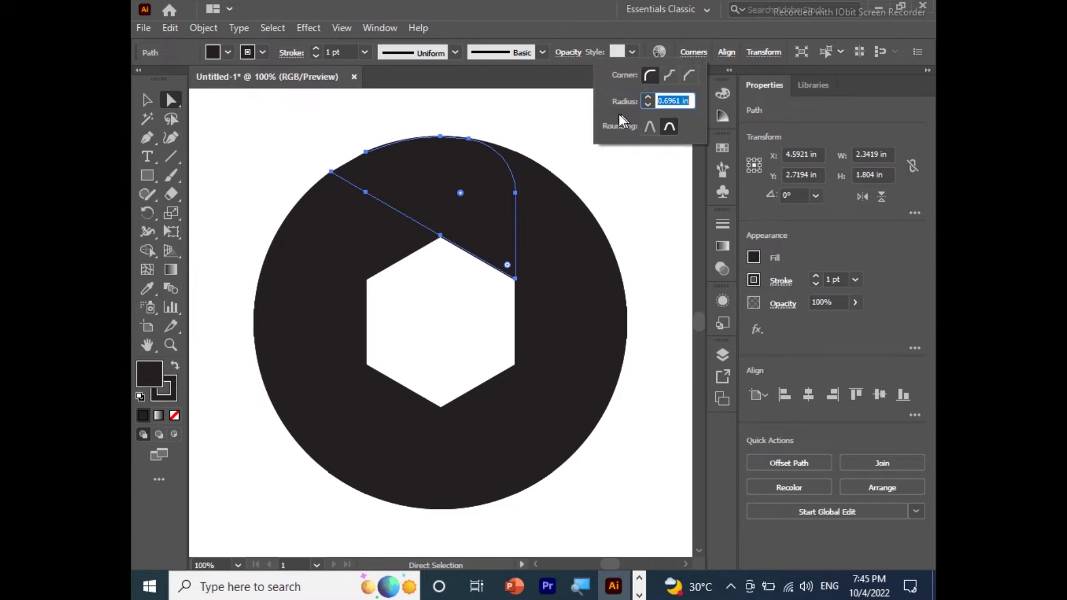
click(679, 99)
drag(689, 100, 660, 98)
click(561, 232)
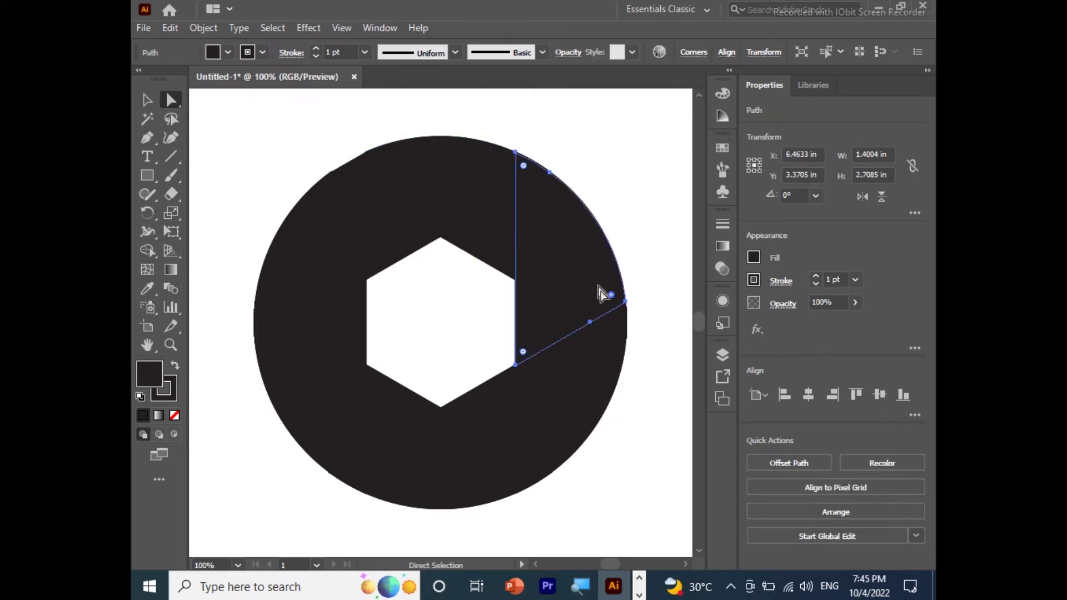
Step: Round the right blade's corner, then the lower-right blade's corner with radius 0.75
click(694, 51)
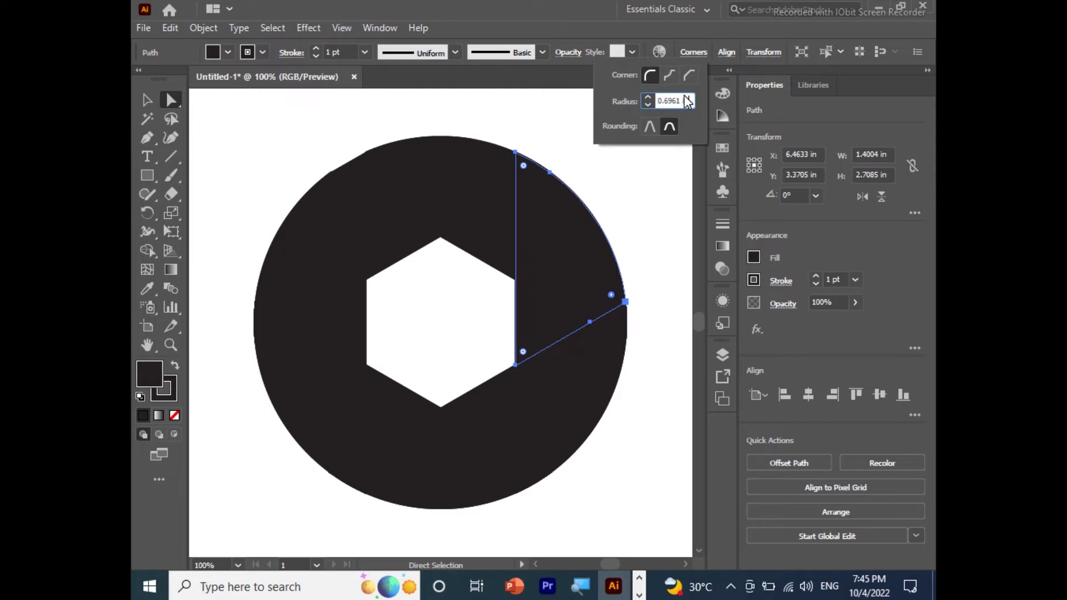
key(Return)
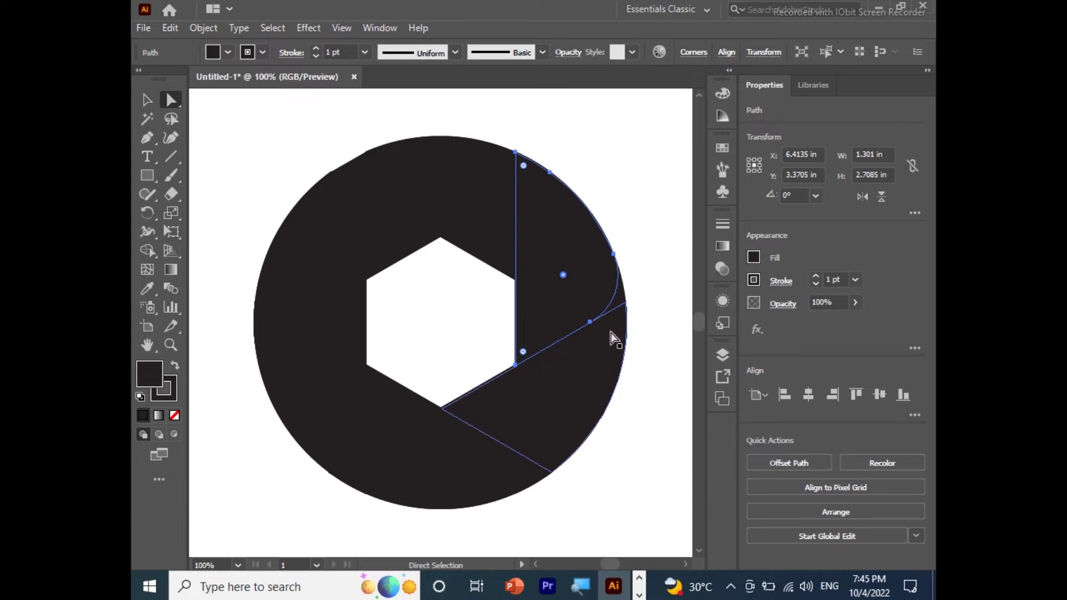
click(589, 372)
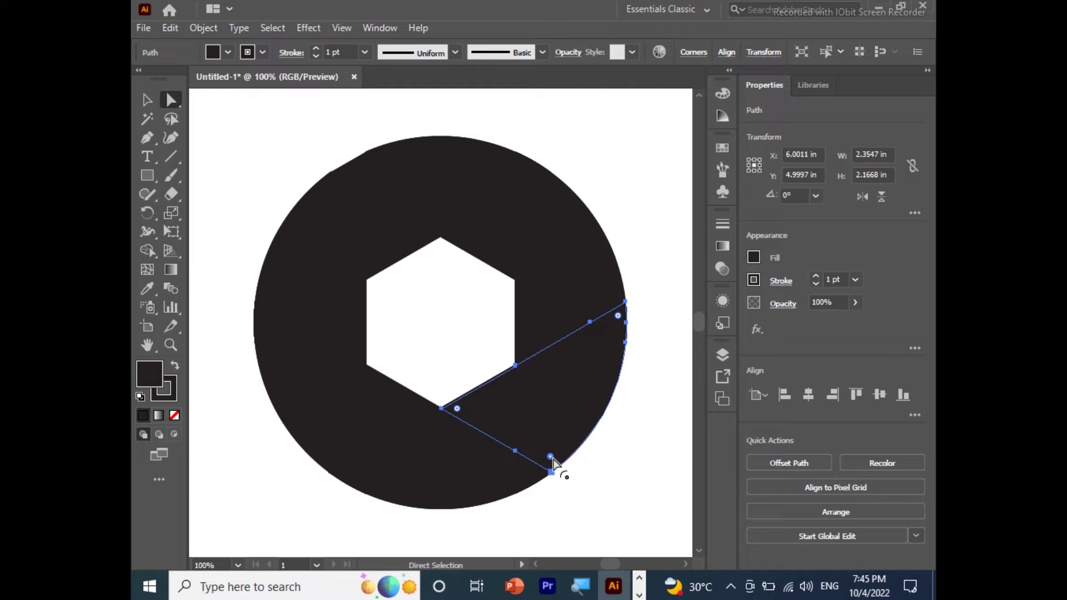
click(697, 55)
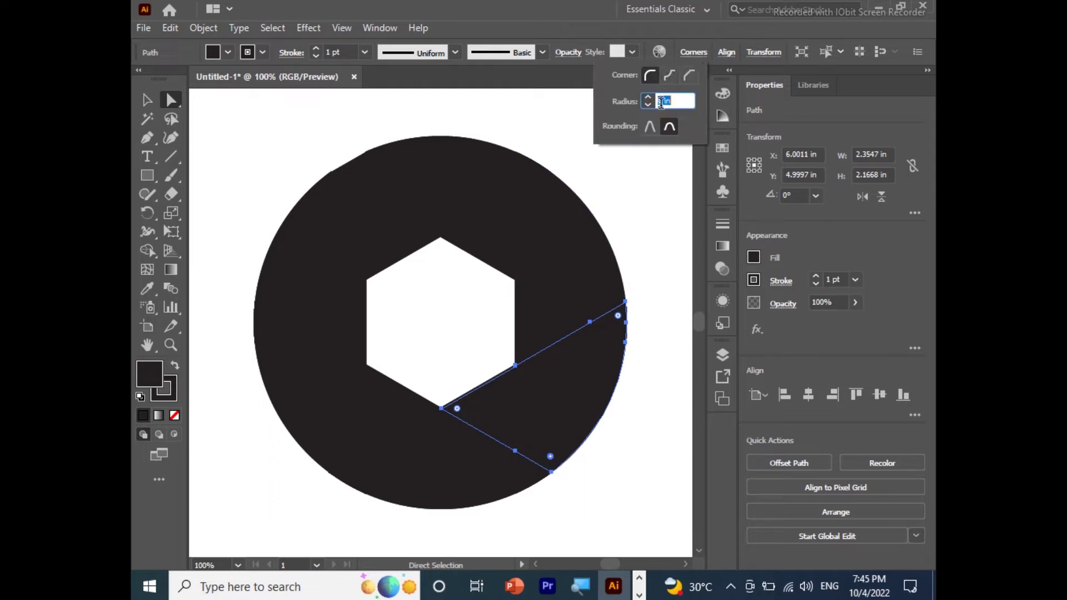
text(0.75)
key(Return)
Step: Round the bottom-left blade's outer corner with a Corners radius
drag(478, 348, 488, 240)
click(453, 357)
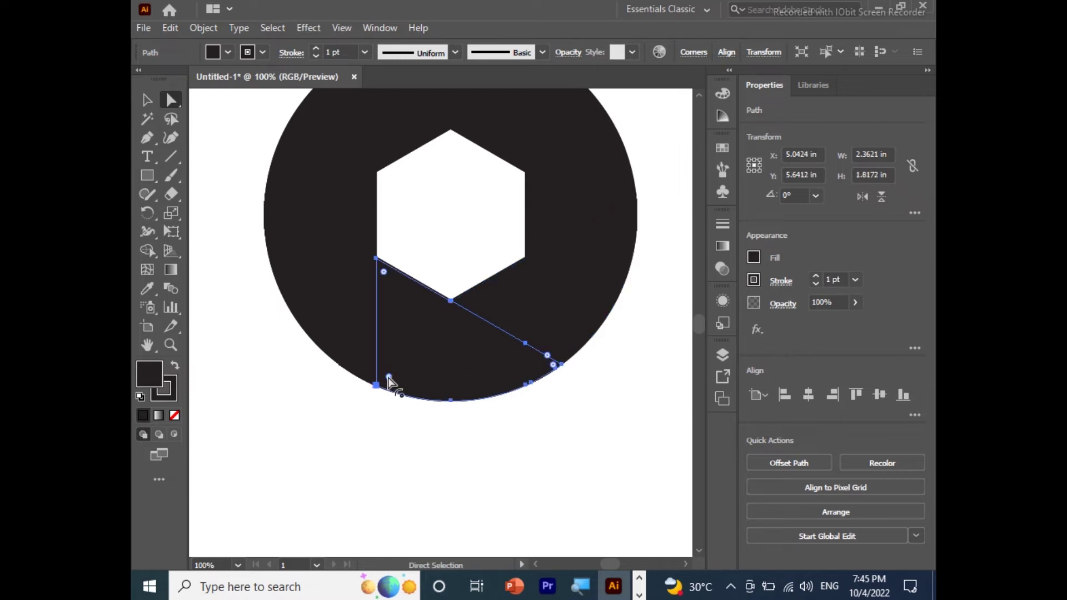
click(694, 53)
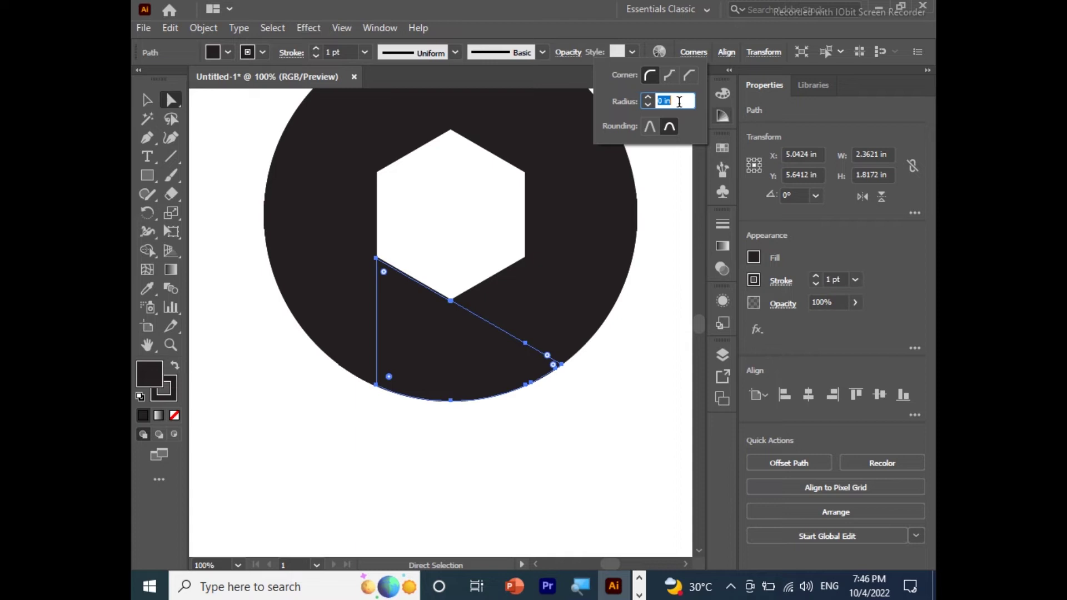
click(679, 102)
key(Return)
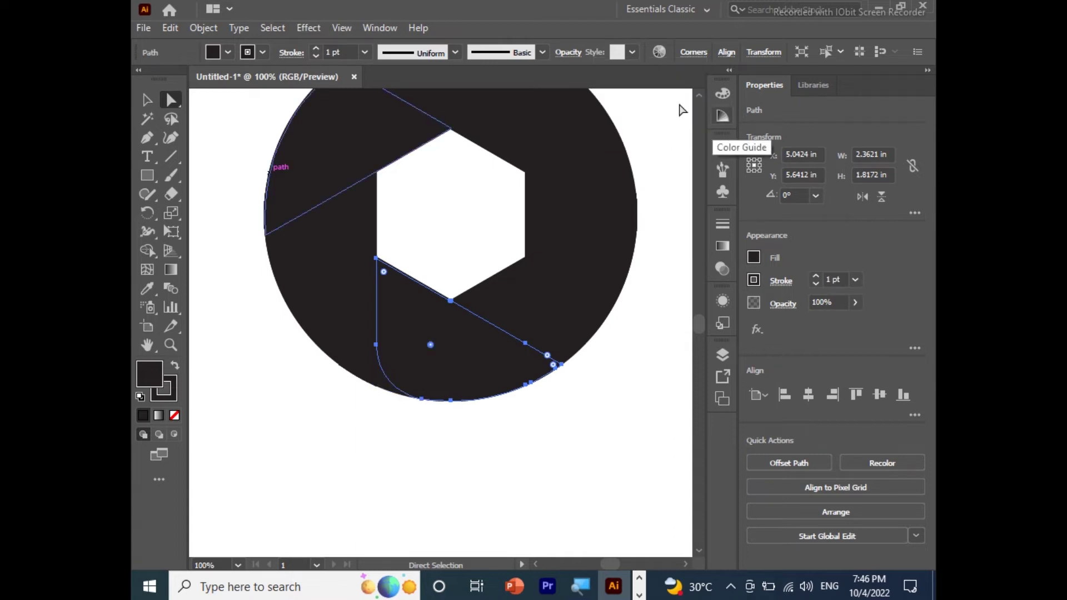
mouse_move(369, 310)
mouse_down()
mouse_move(429, 356)
mouse_move(440, 396)
mouse_up()
click(349, 334)
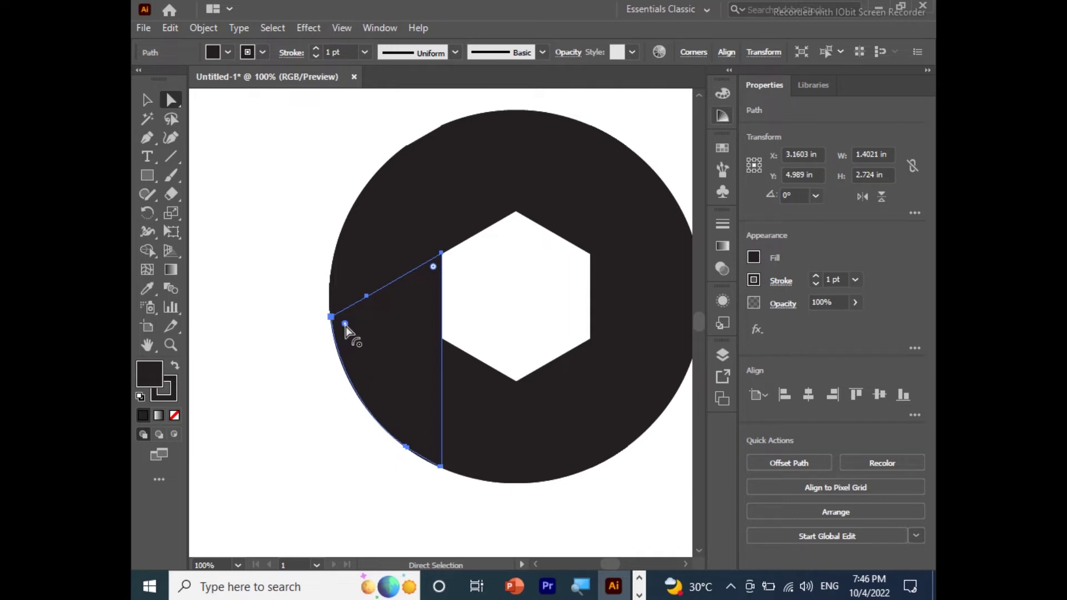
Step: Round the left blade's corner, then the upper-left blade's corner with radius 0.5
click(692, 52)
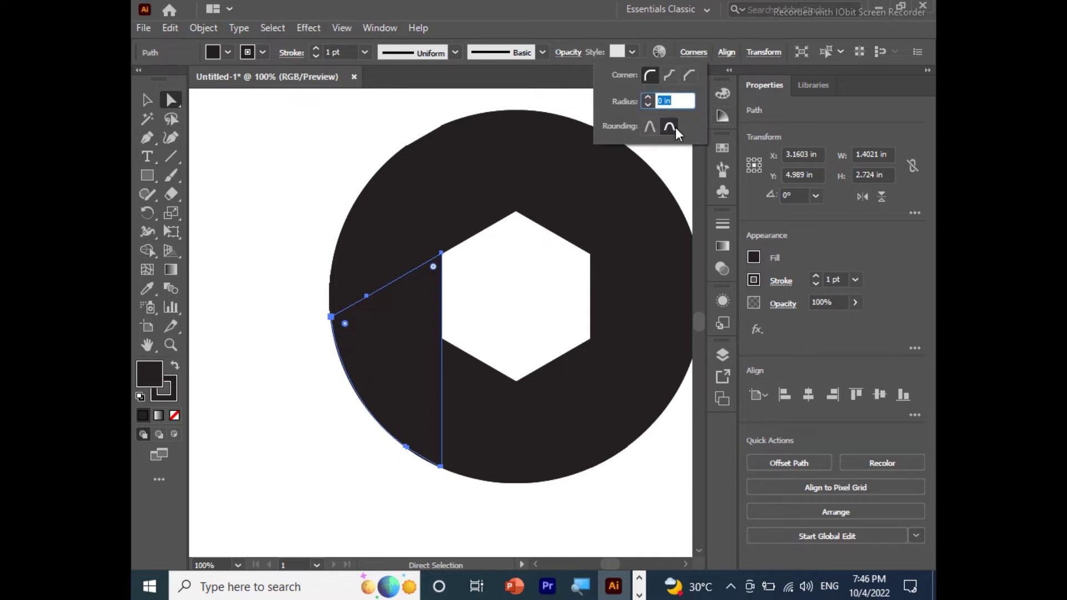
key(Return)
click(408, 188)
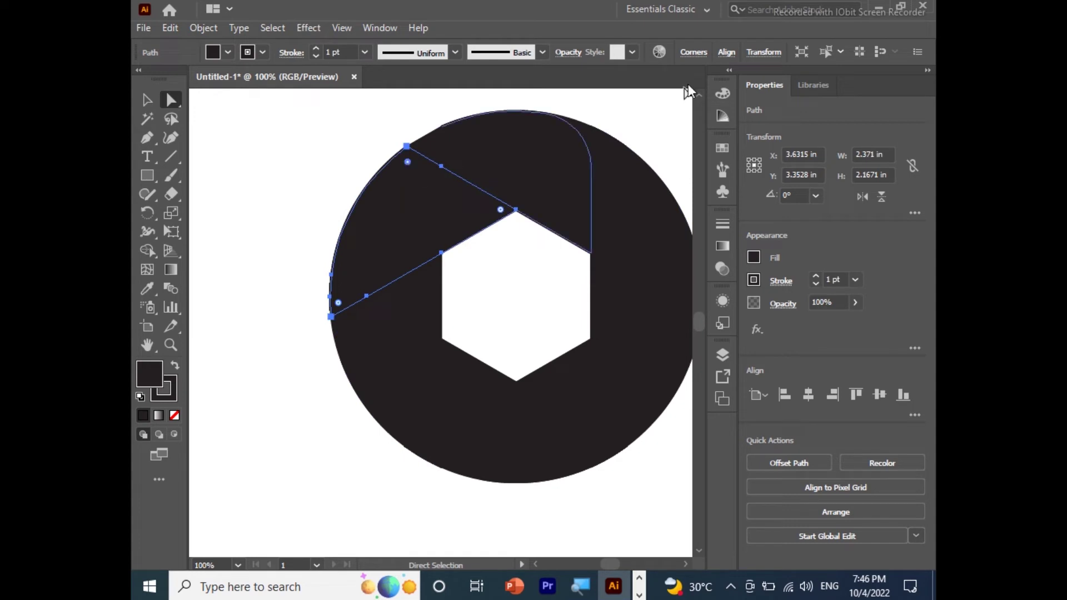
click(726, 51)
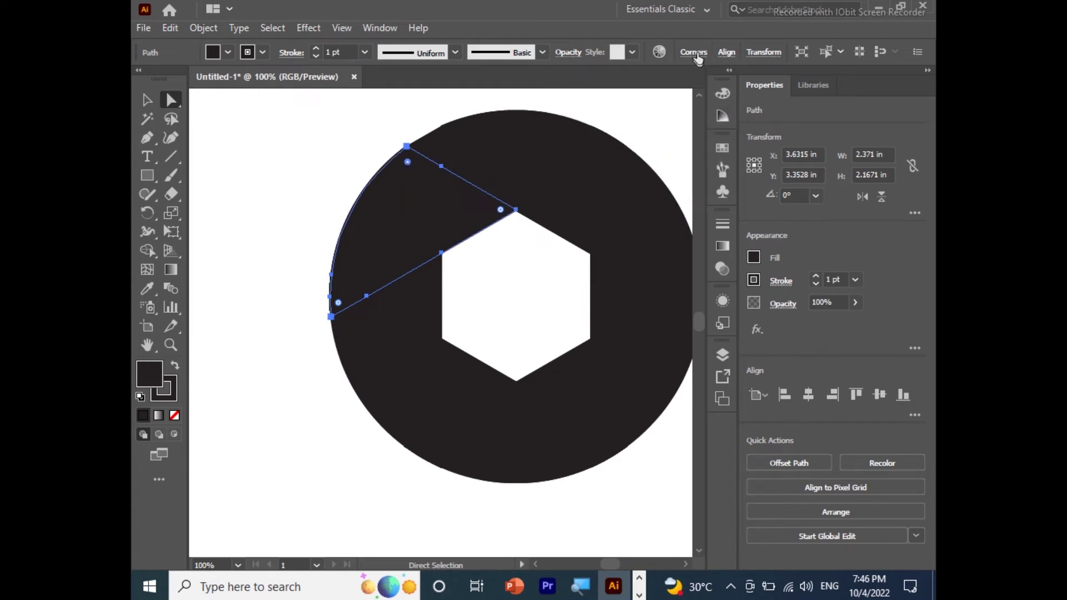
click(694, 52)
text(0.5)
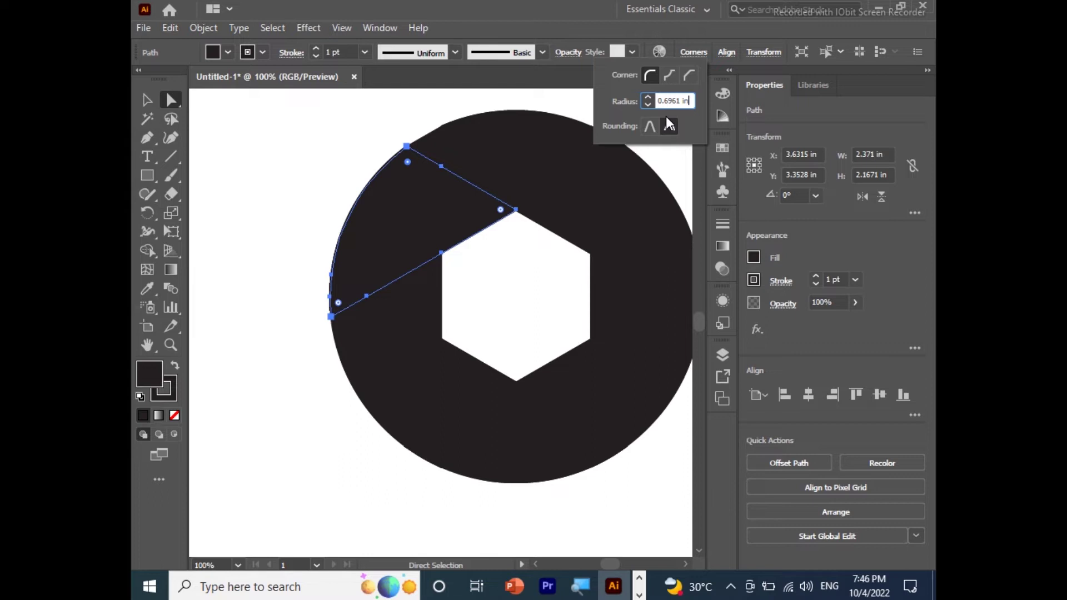
key(Return)
Step: Select all the aperture blades and the ring, ready for Shape Builder merging
mouse_move(542, 209)
mouse_down()
mouse_move(464, 244)
mouse_move(378, 467)
mouse_up()
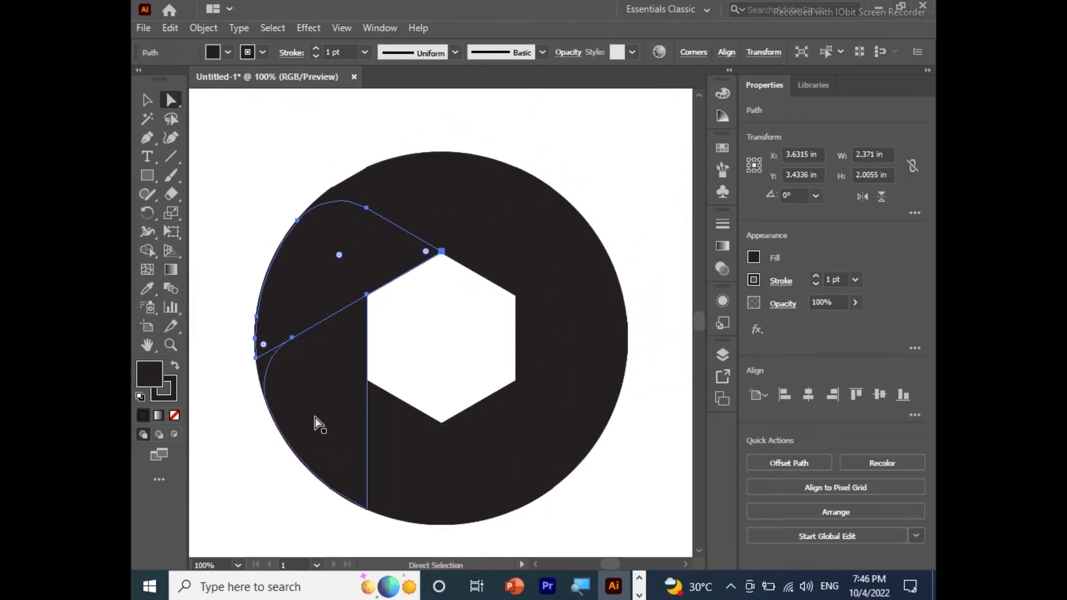
key(ctrl+a)
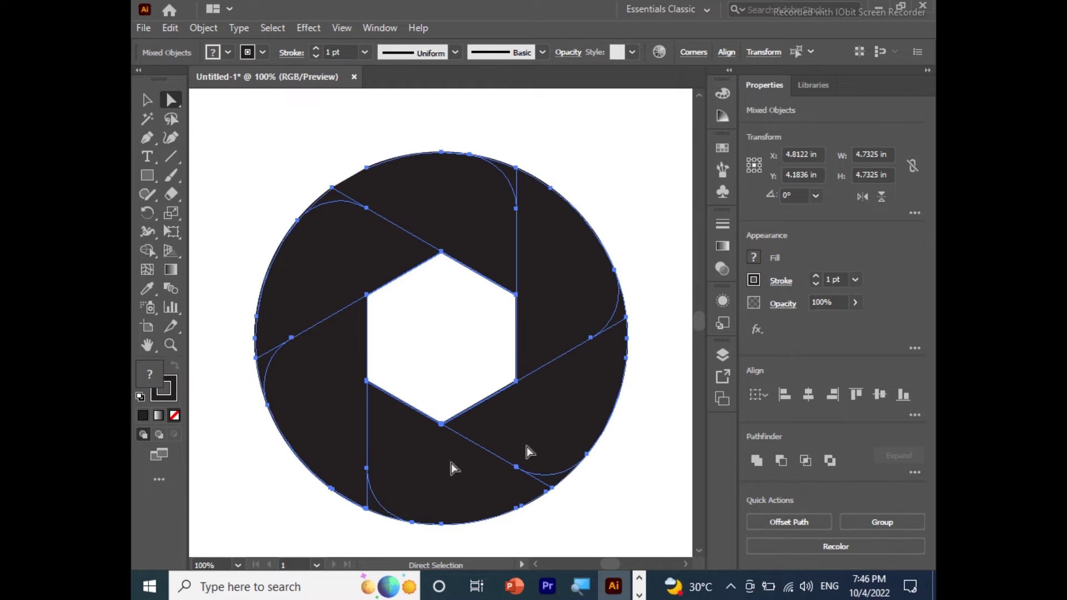
mouse_move(509, 353)
mouse_down()
mouse_move(505, 288)
mouse_move(507, 310)
mouse_up()
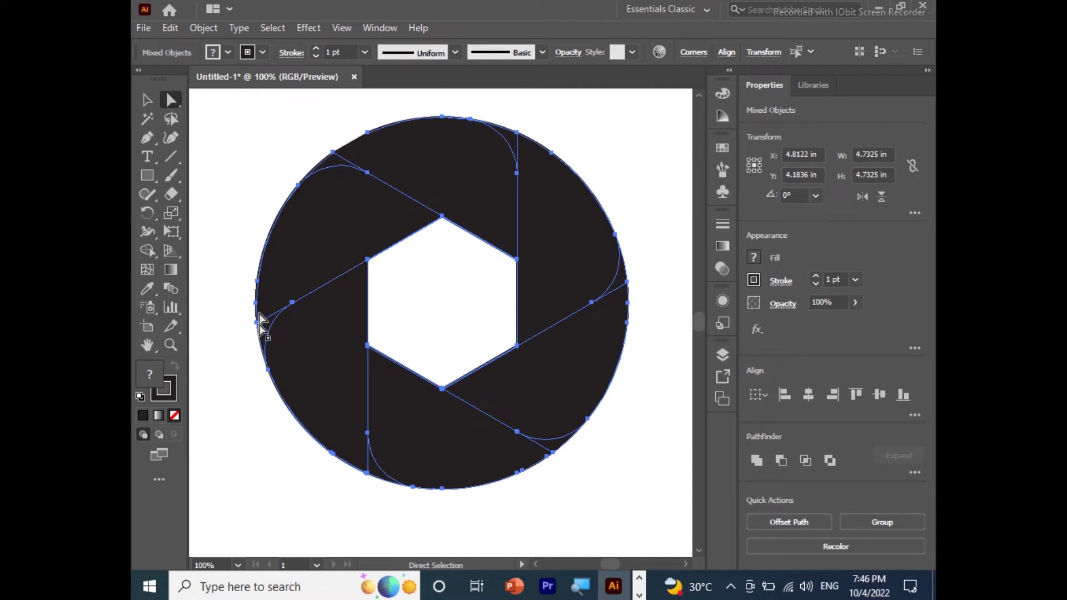
key(shift+m)
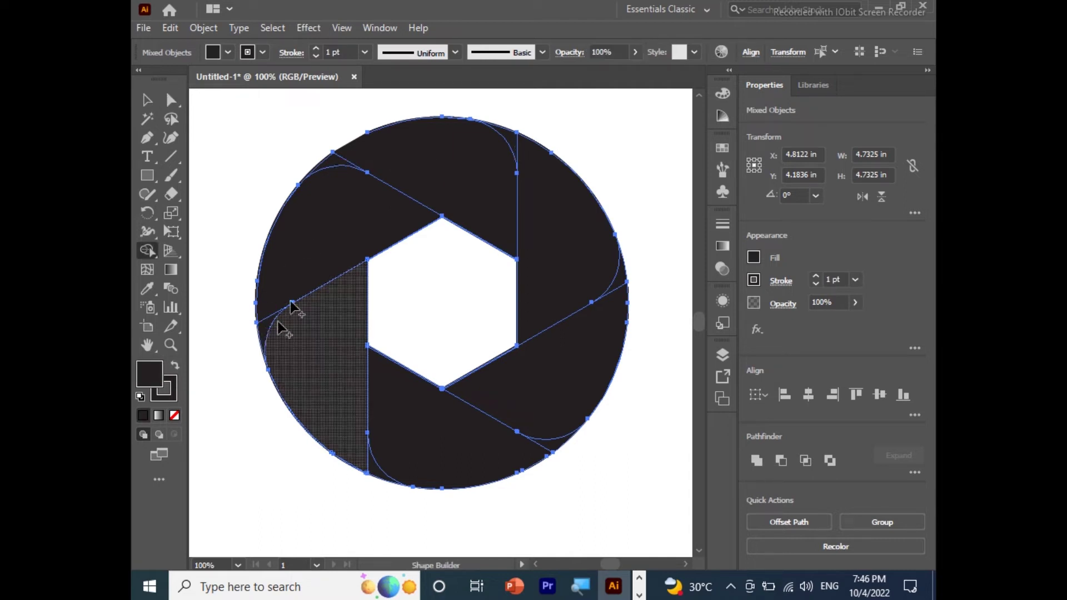
Step: Merge the pieces of the right, top, upper-left, lower-left, bottom and lower-right blades with Shape Builder
click(512, 143)
click(346, 166)
drag(320, 225, 262, 329)
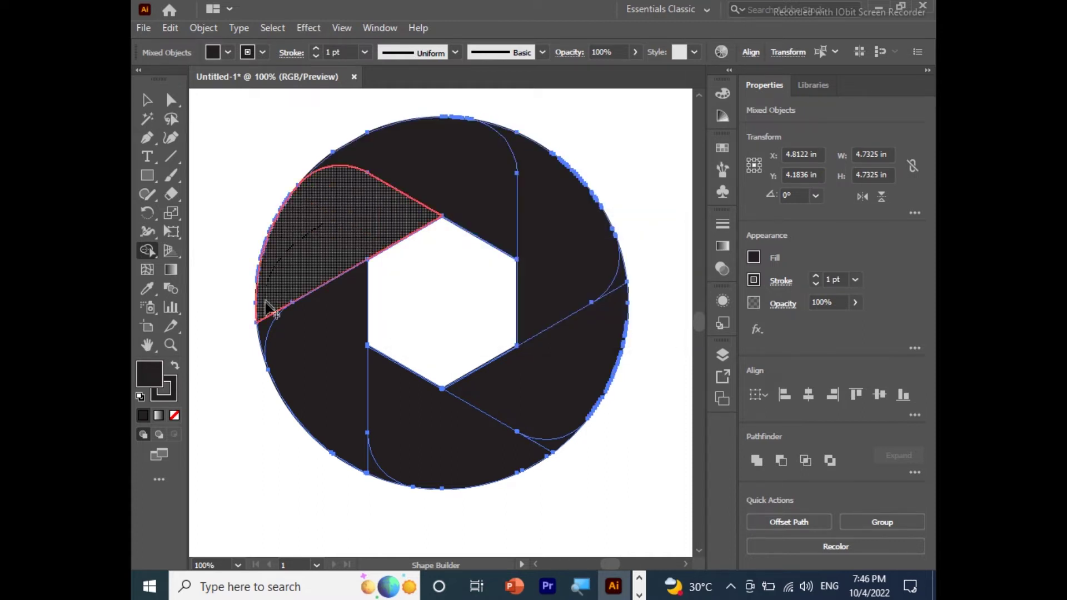
drag(339, 436, 401, 462)
drag(476, 460, 553, 447)
drag(589, 339, 624, 286)
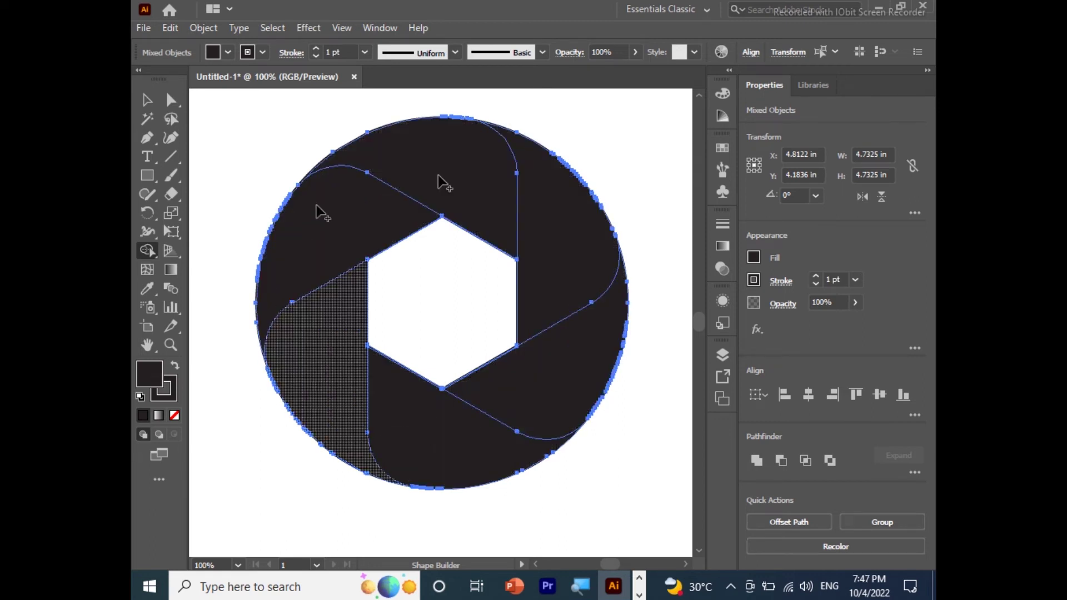
click(147, 101)
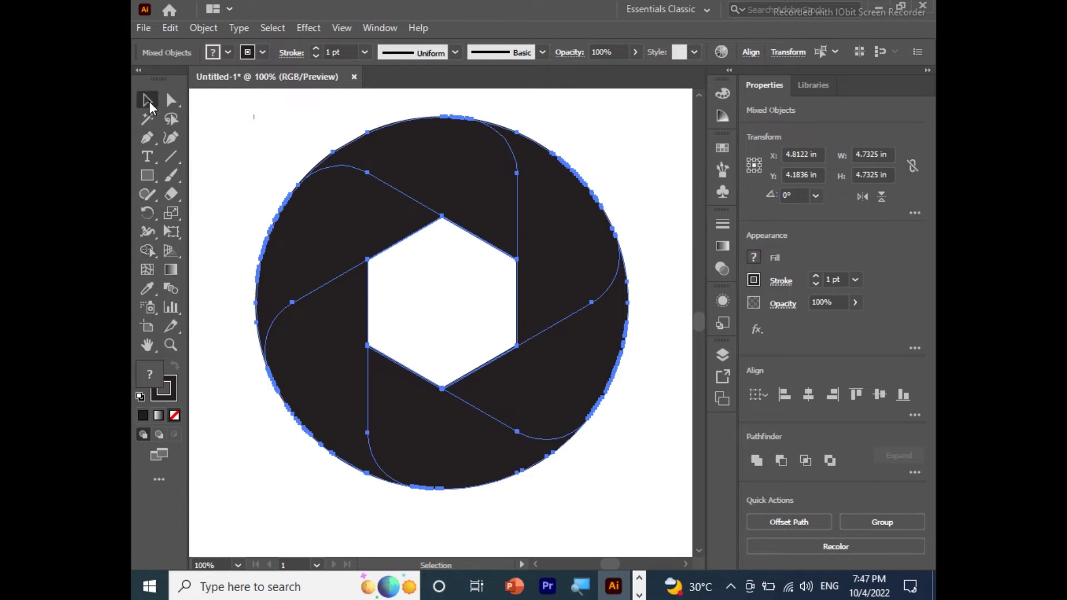
Step: Fill the blades with the White, Black linear gradient and remove their stroke
click(723, 247)
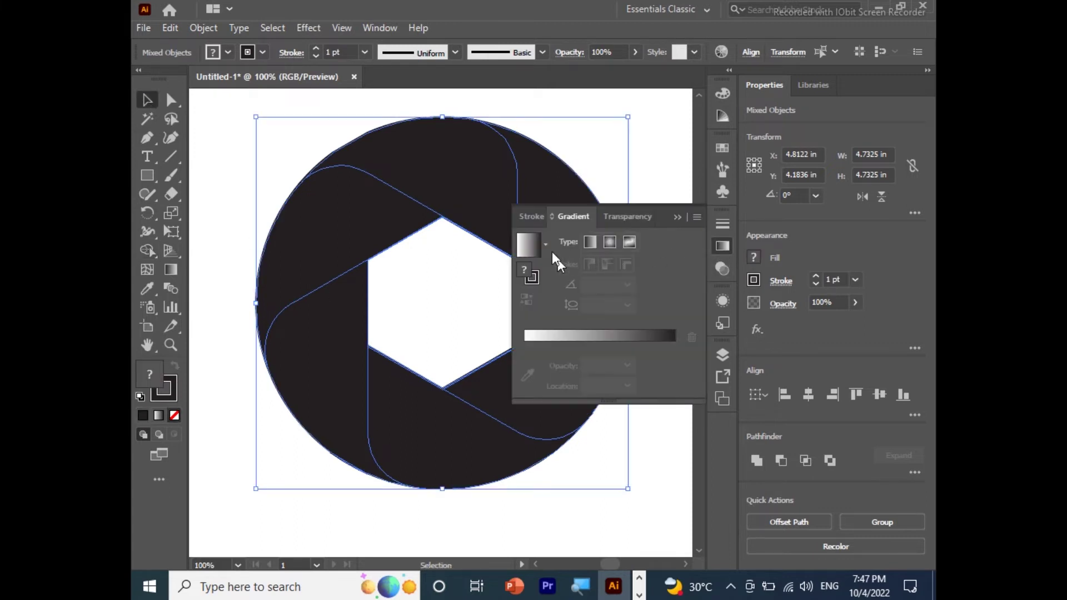
click(546, 244)
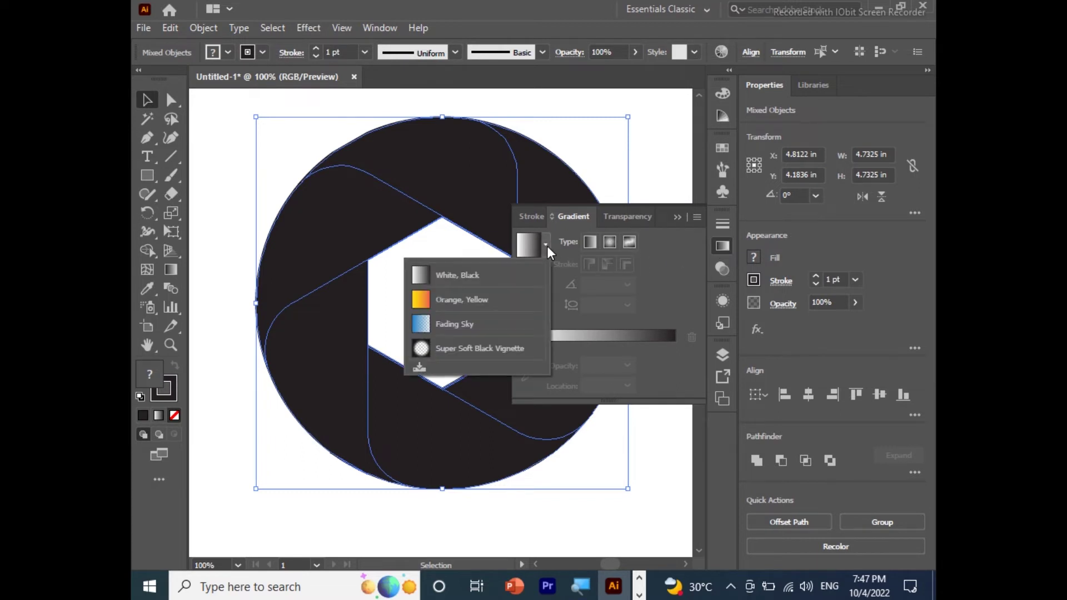
click(479, 284)
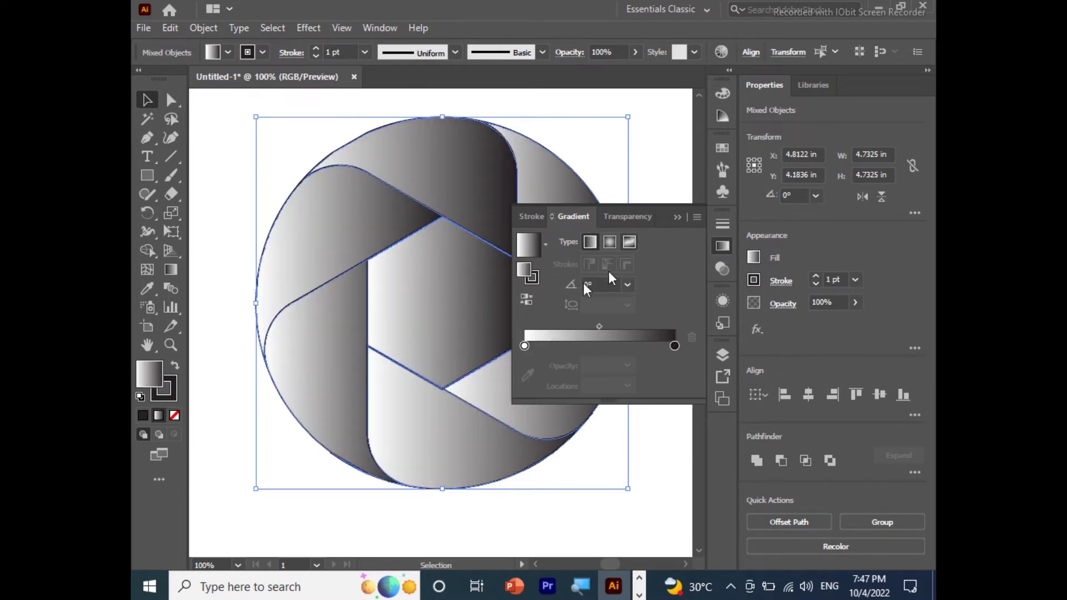
click(165, 388)
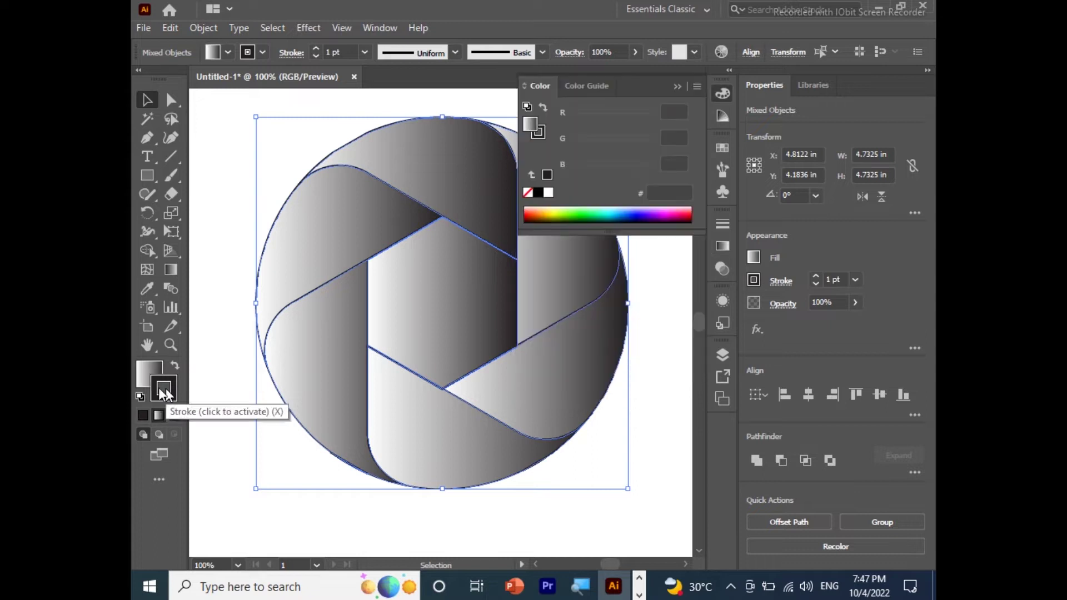
click(173, 418)
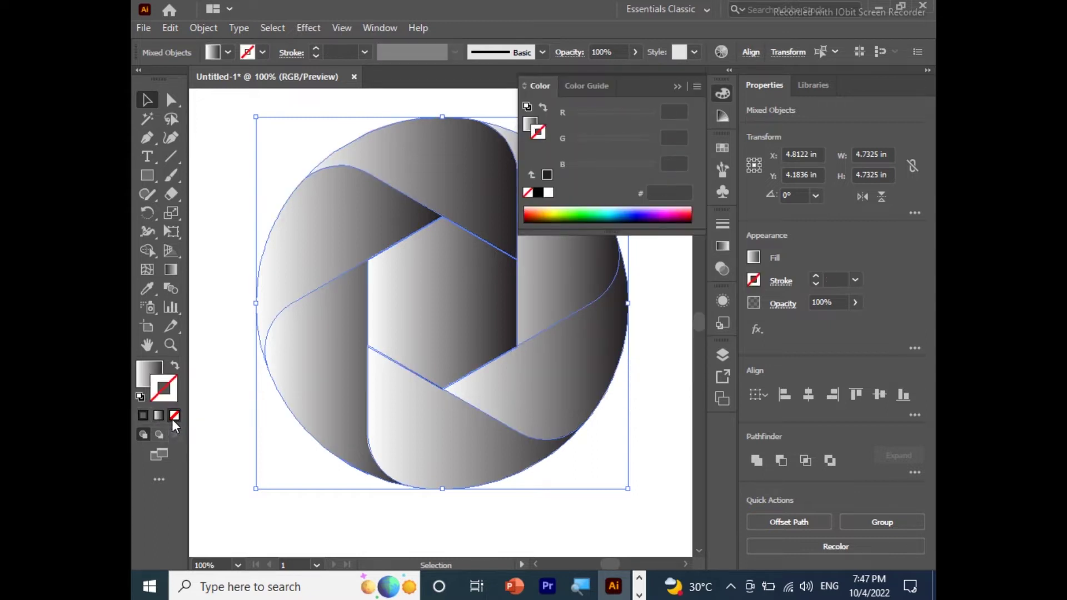
click(145, 368)
click(677, 87)
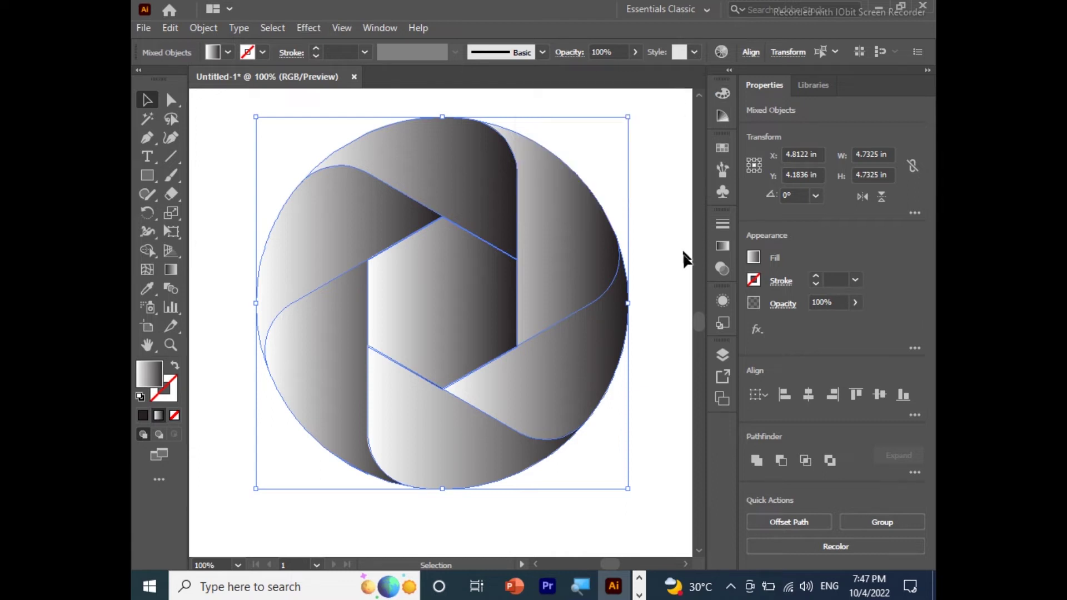
Step: Change the gradient's dark end stop to red and dock the Gradient panel
click(721, 244)
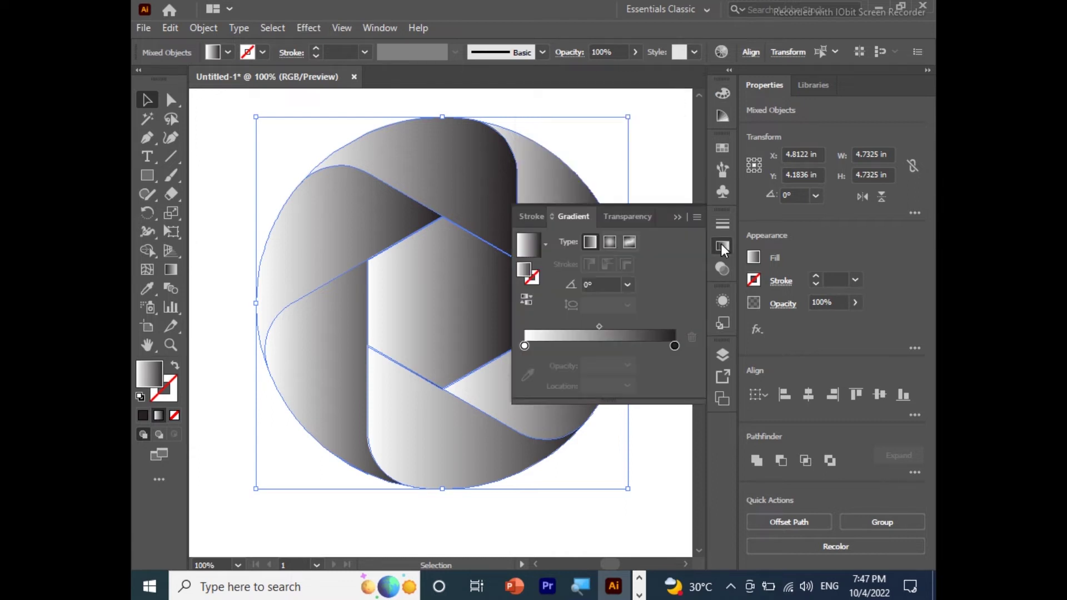
click(675, 346)
double_click(674, 346)
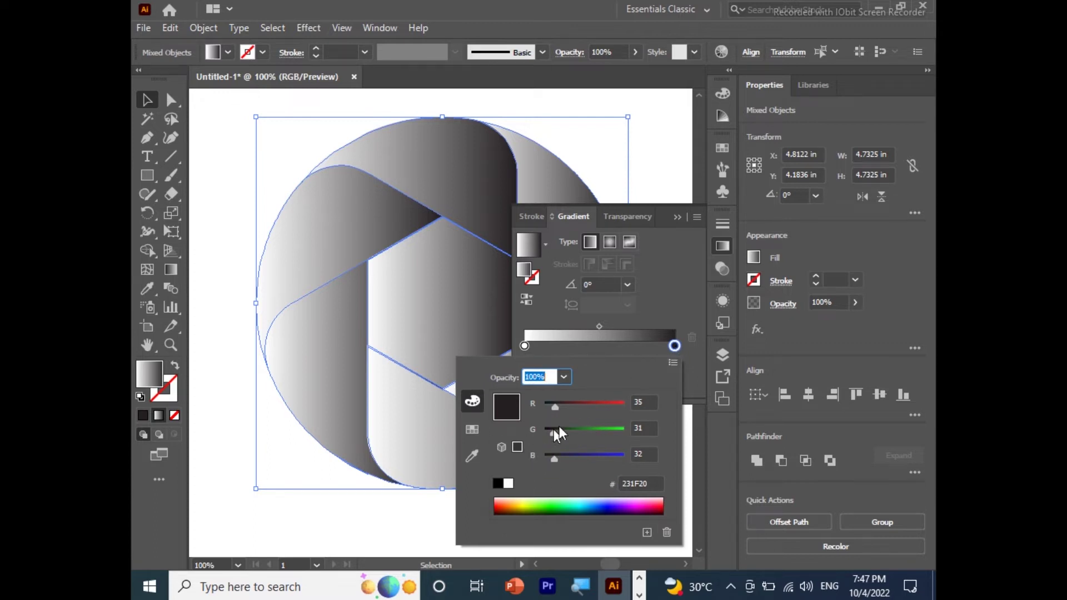
click(472, 430)
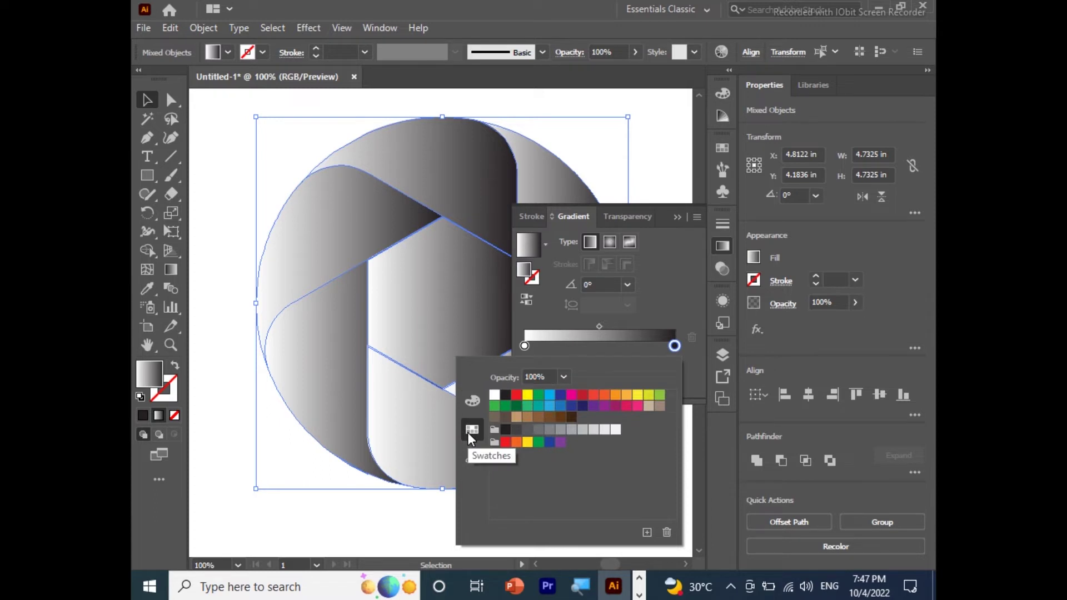
click(593, 396)
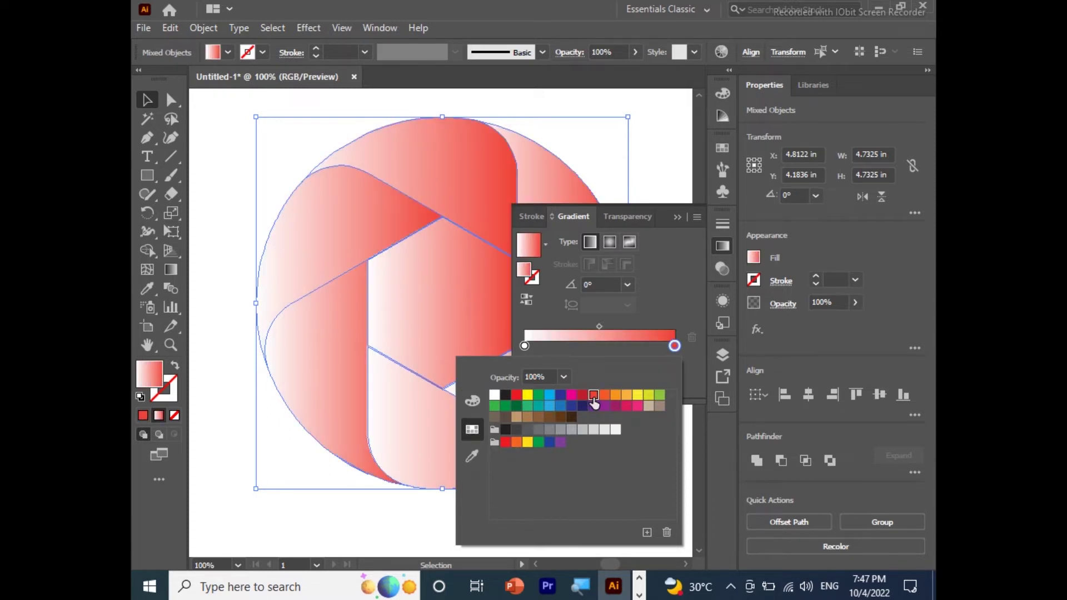
click(569, 220)
drag(382, 252, 372, 255)
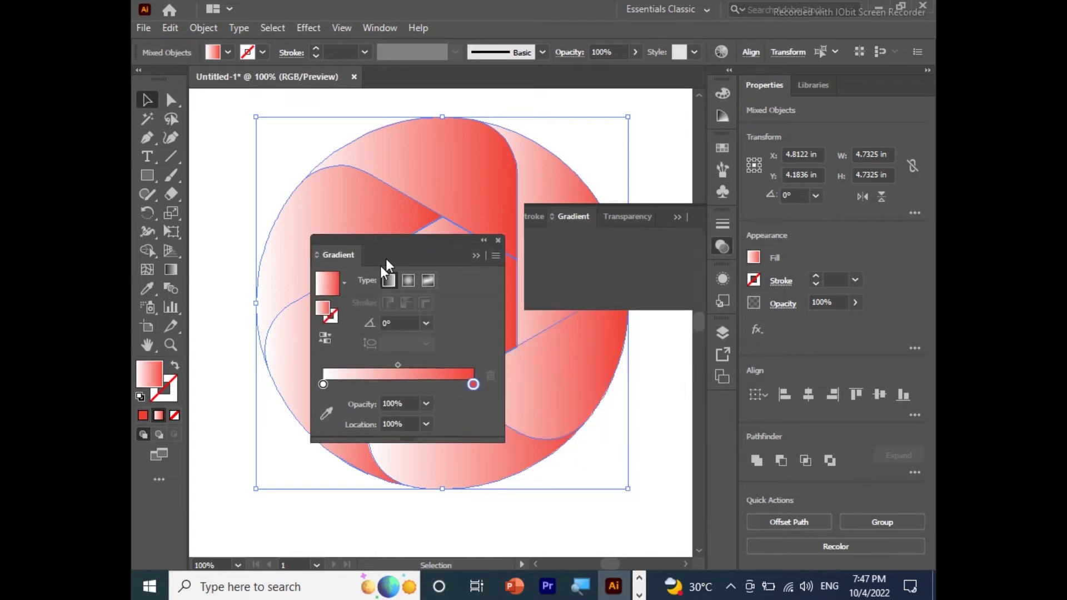
click(675, 218)
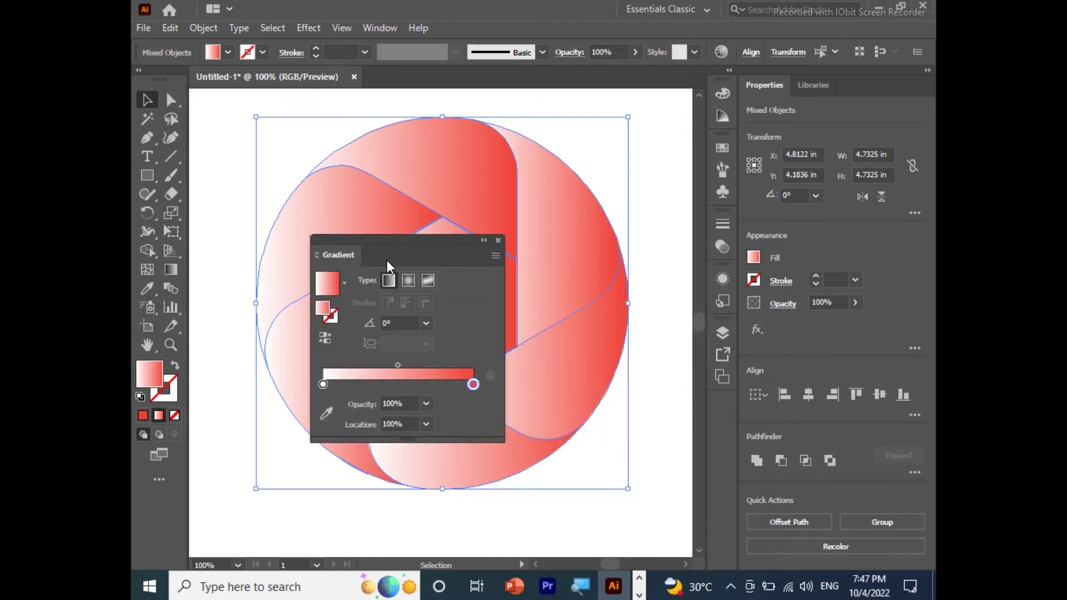
drag(386, 260, 814, 230)
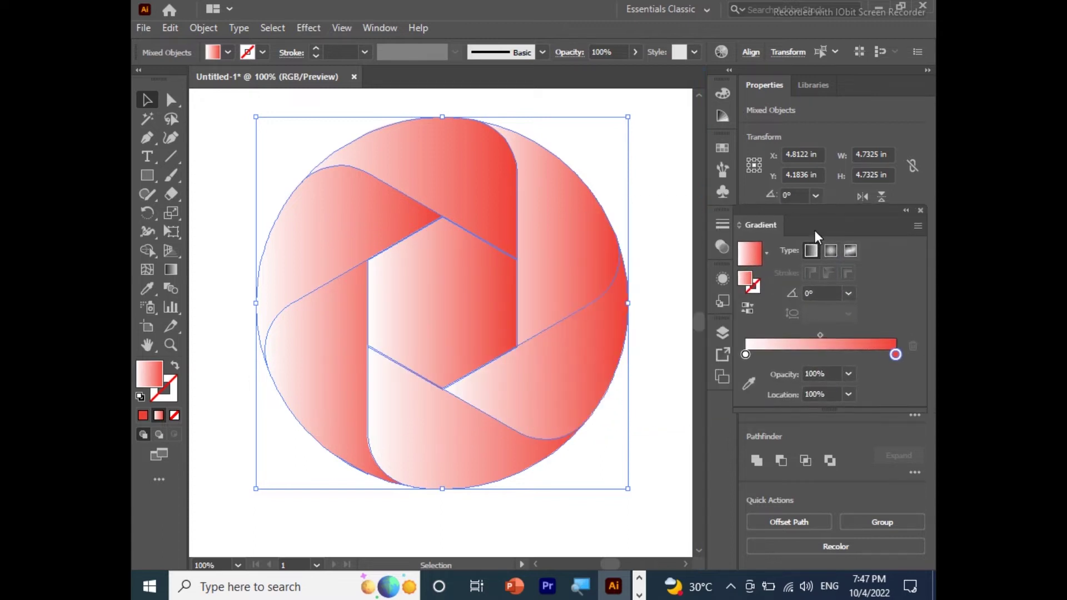
Step: Set the gradient's end stop to crimson-magenta and its start stop to cyan
double_click(895, 354)
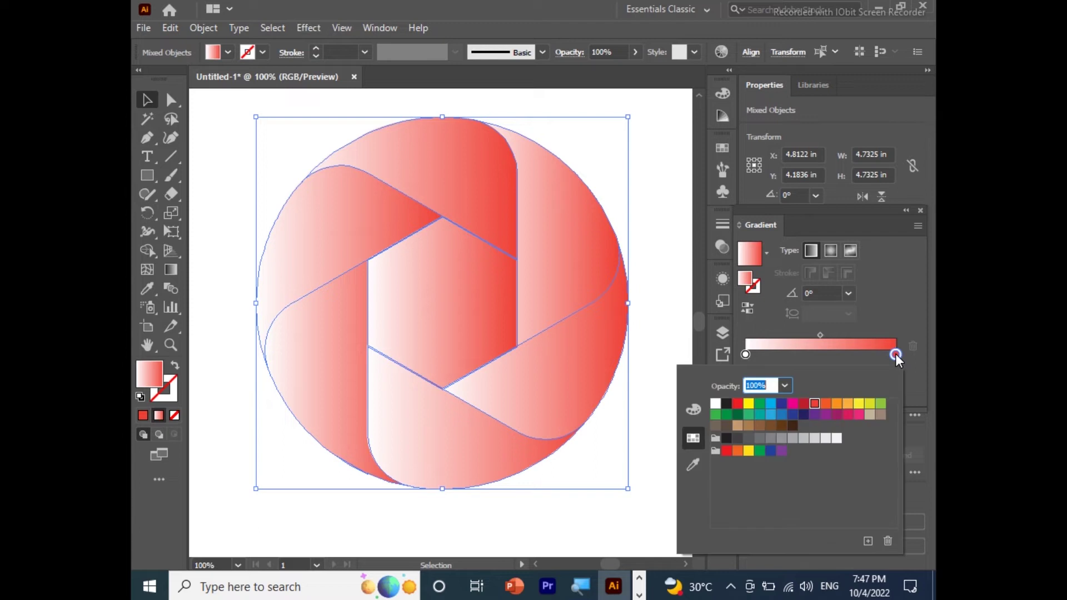
click(825, 416)
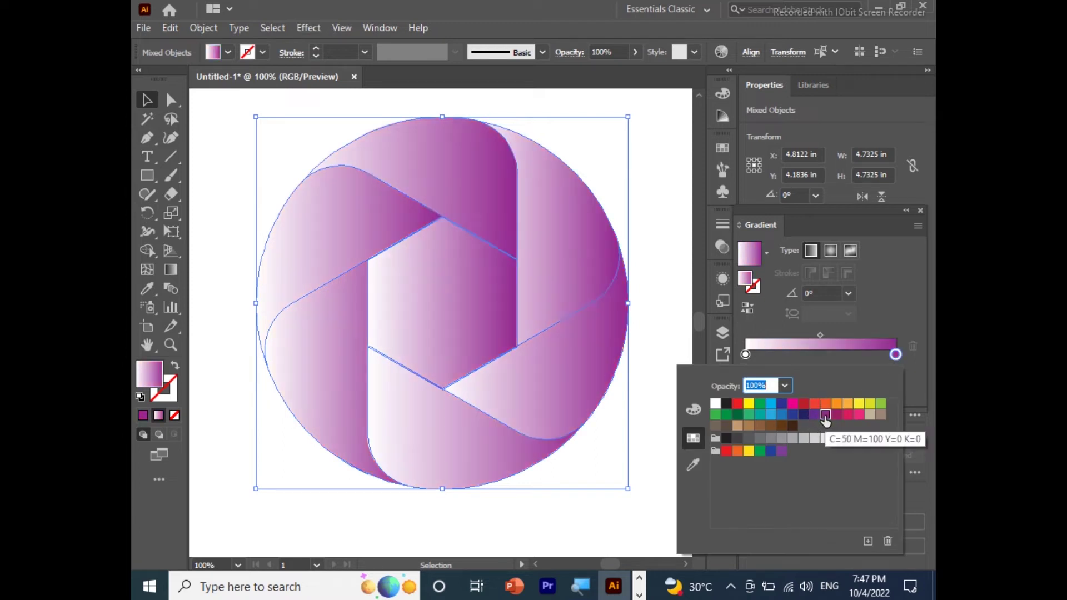
click(835, 417)
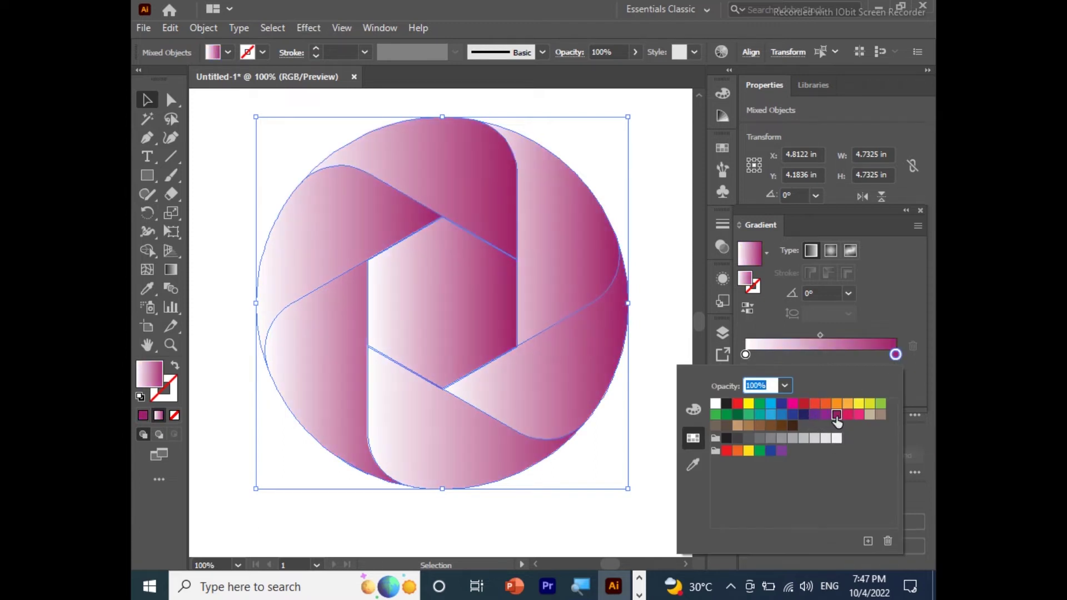
click(745, 355)
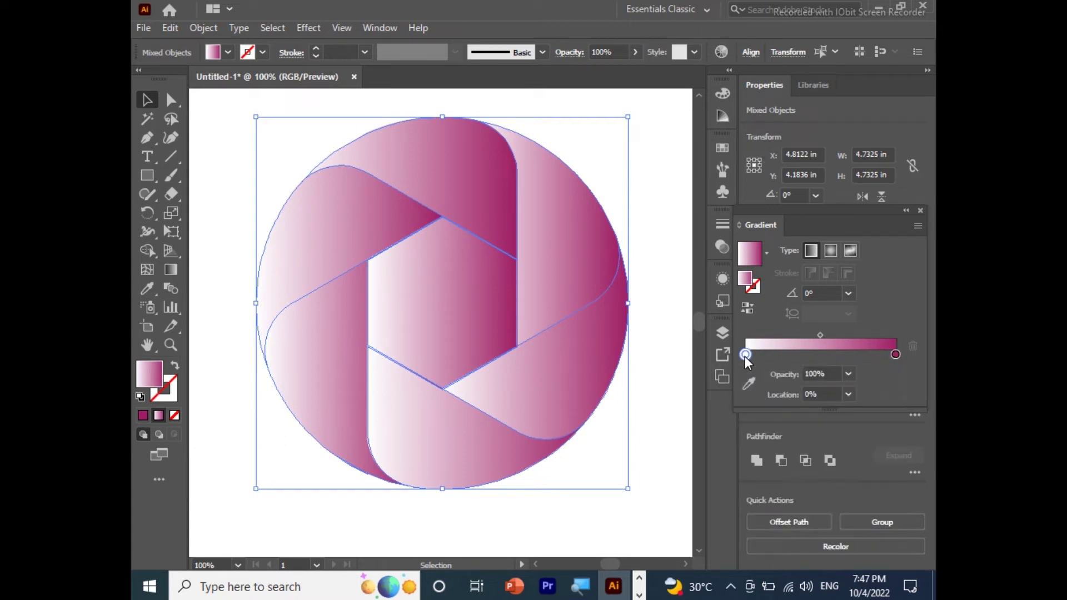
double_click(745, 356)
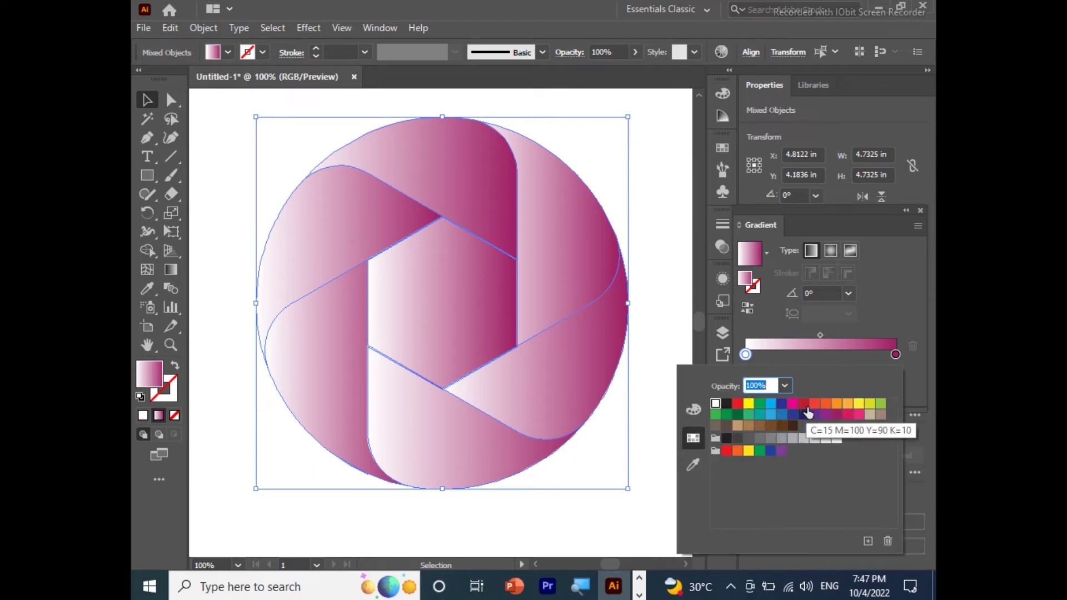
click(759, 405)
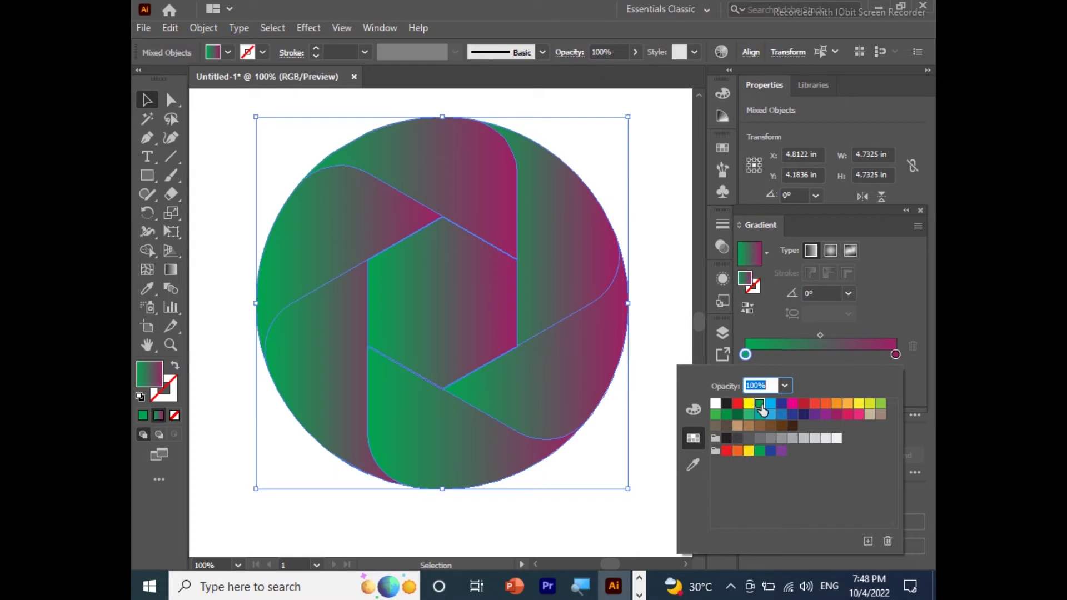
click(769, 406)
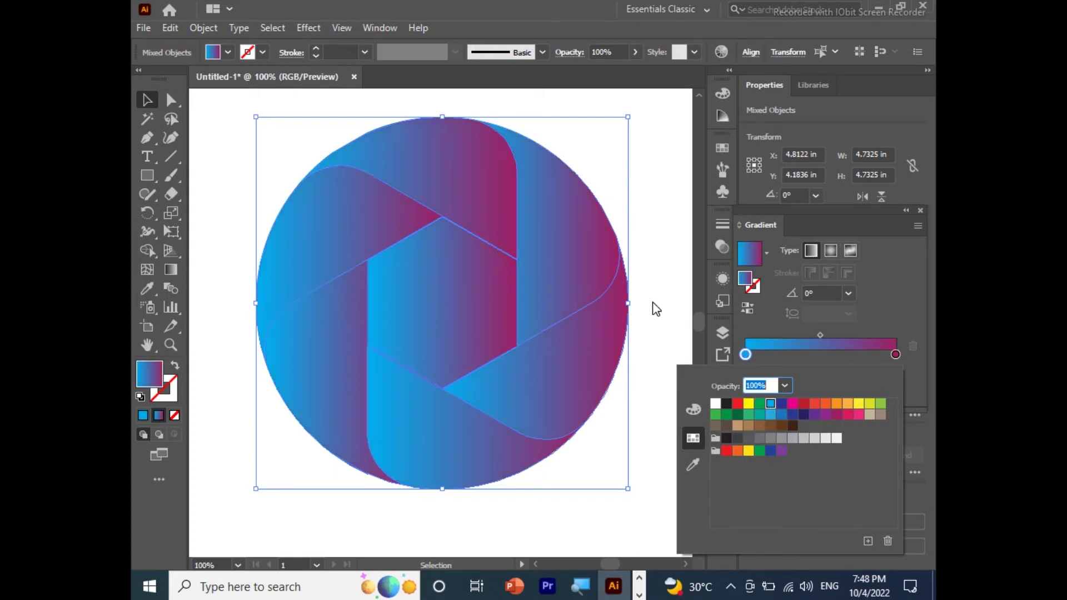
click(891, 305)
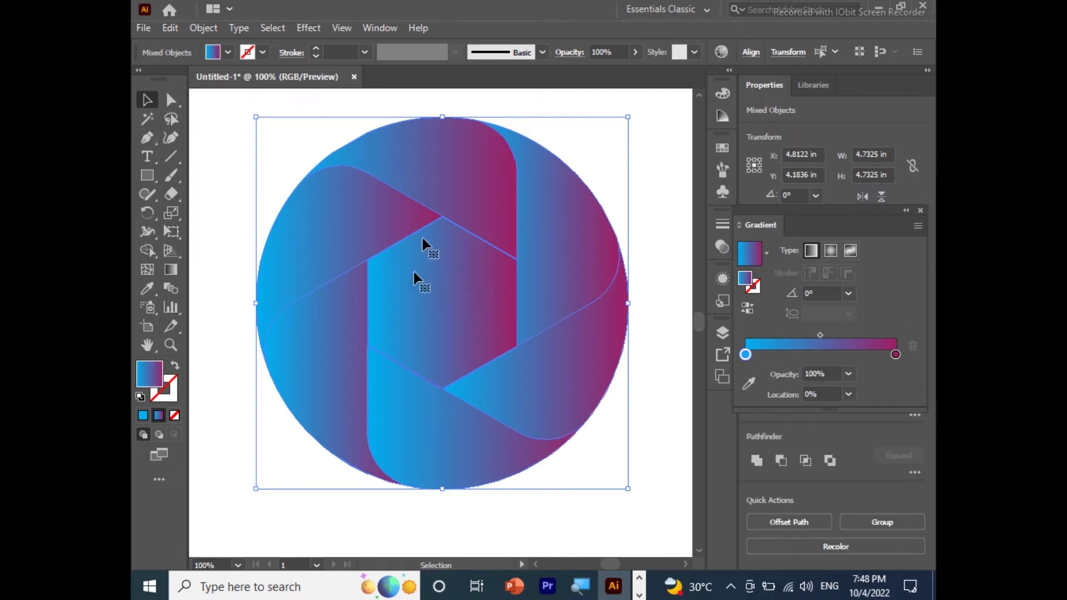
Step: Delete the central hexagon region with Shape Builder, leaving an empty white centre
key(shift+m)
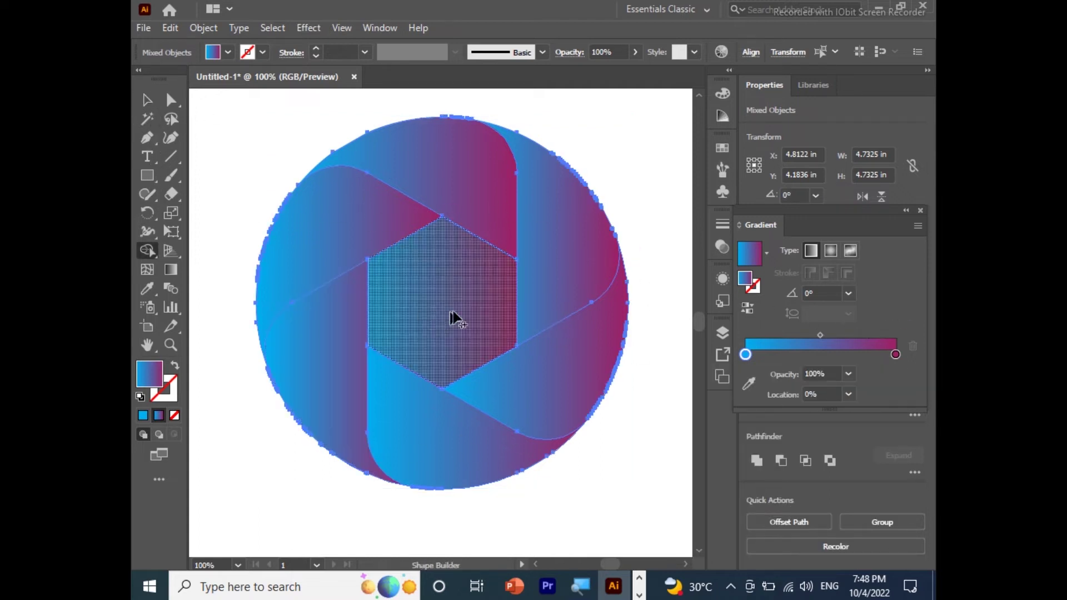
alt+click(456, 311)
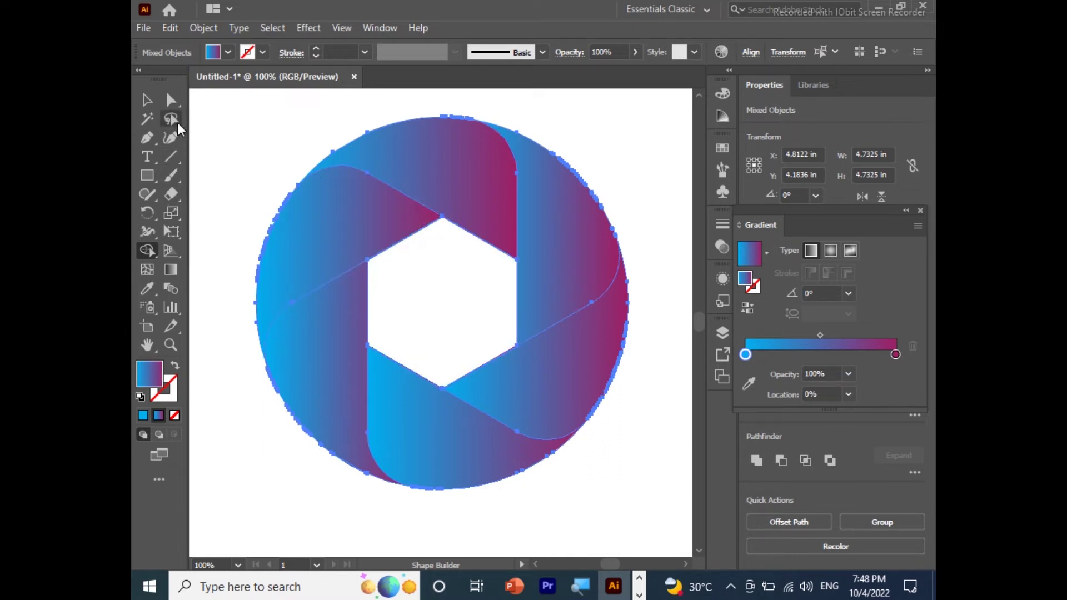
click(147, 101)
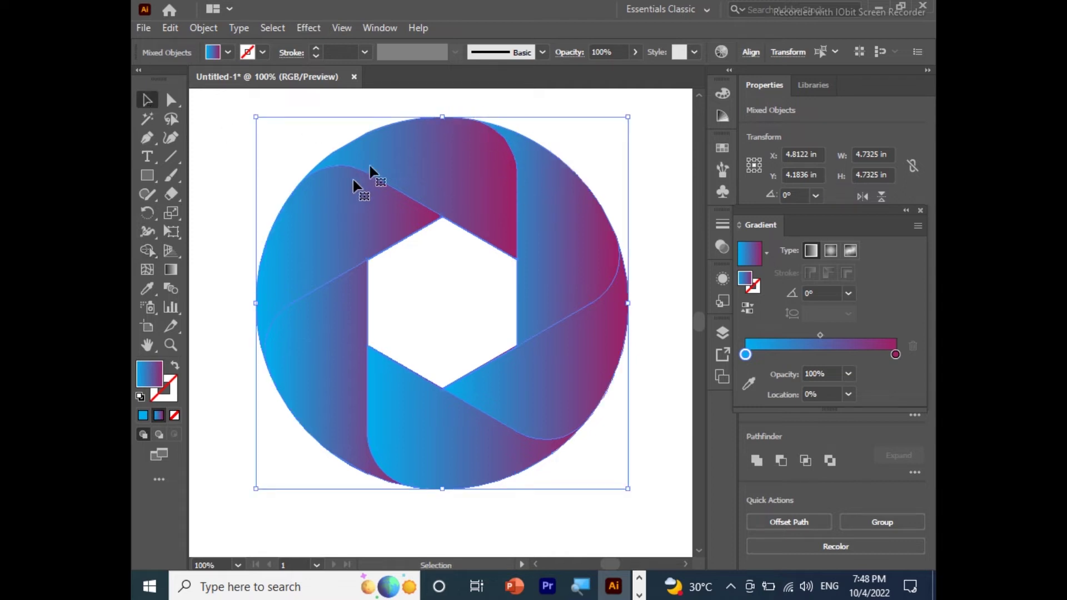
click(661, 214)
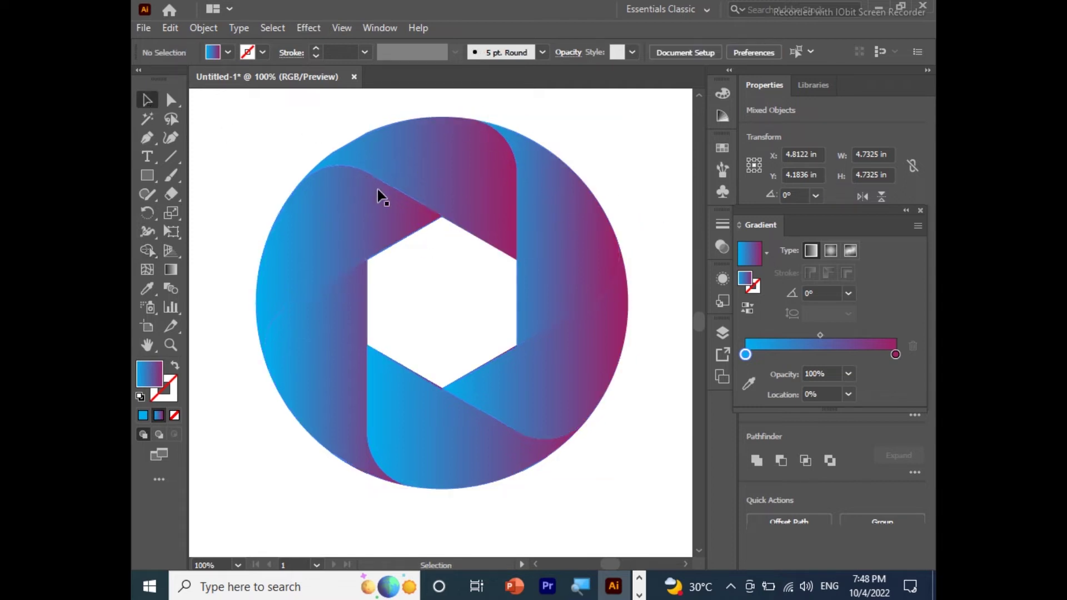
Step: Select the aperture group and ungroup it
click(174, 271)
click(325, 229)
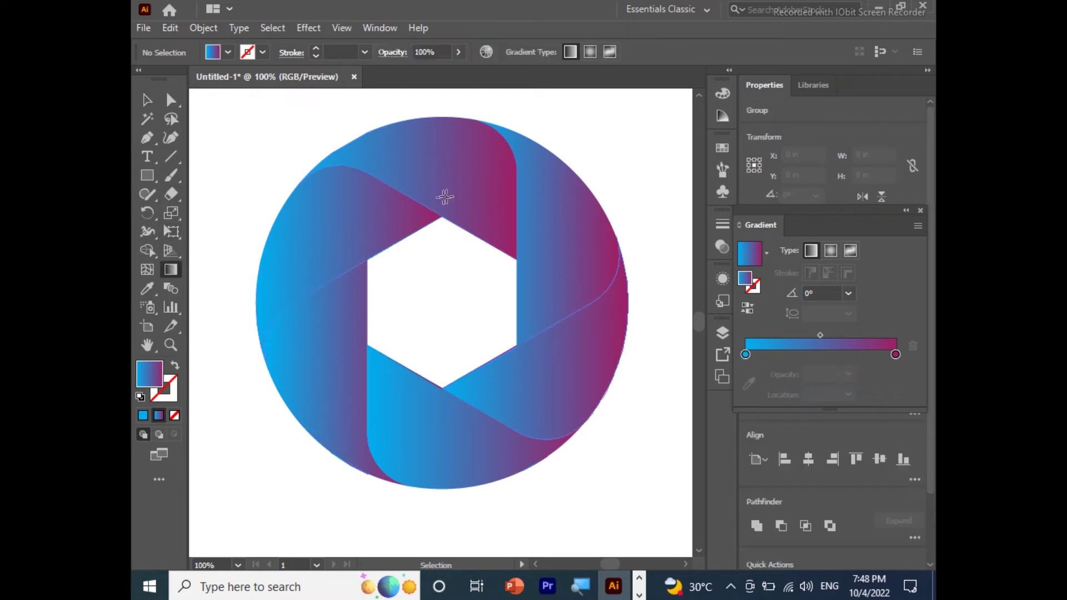
ctrl+click(252, 139)
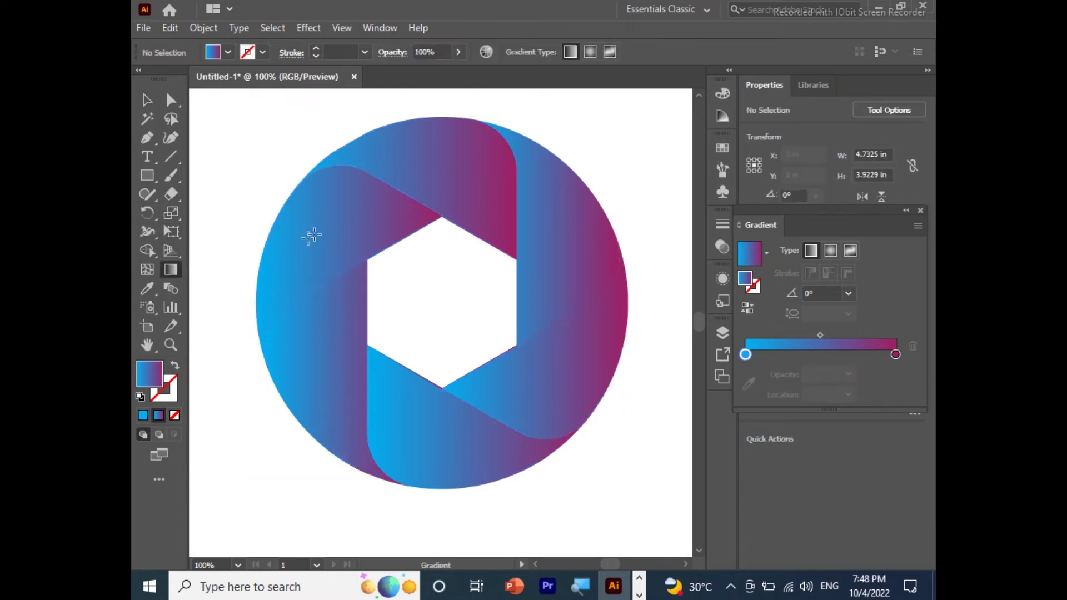
ctrl+click(336, 242)
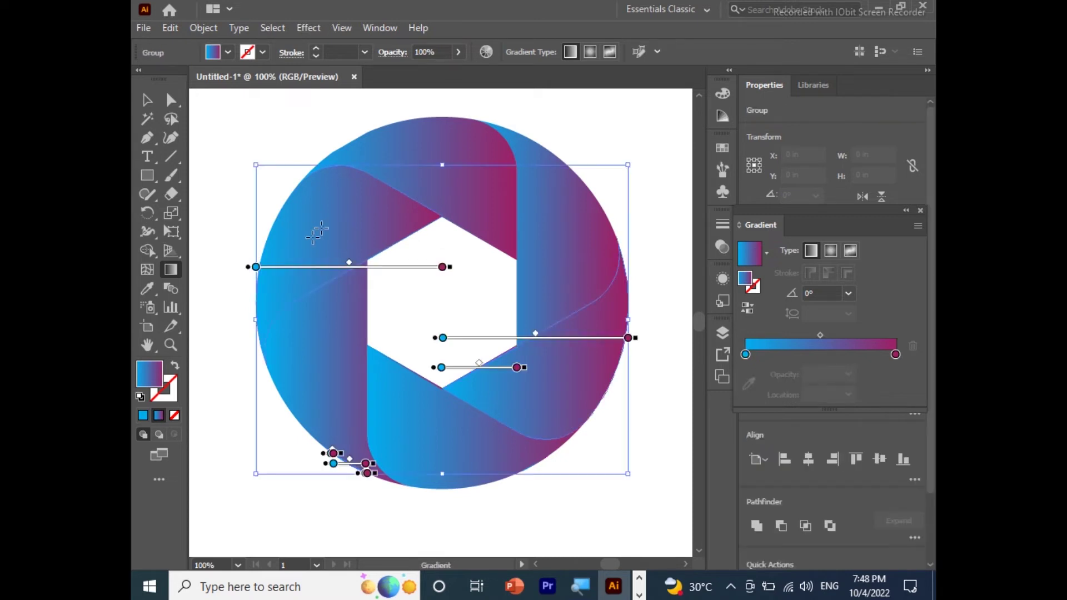
click(147, 100)
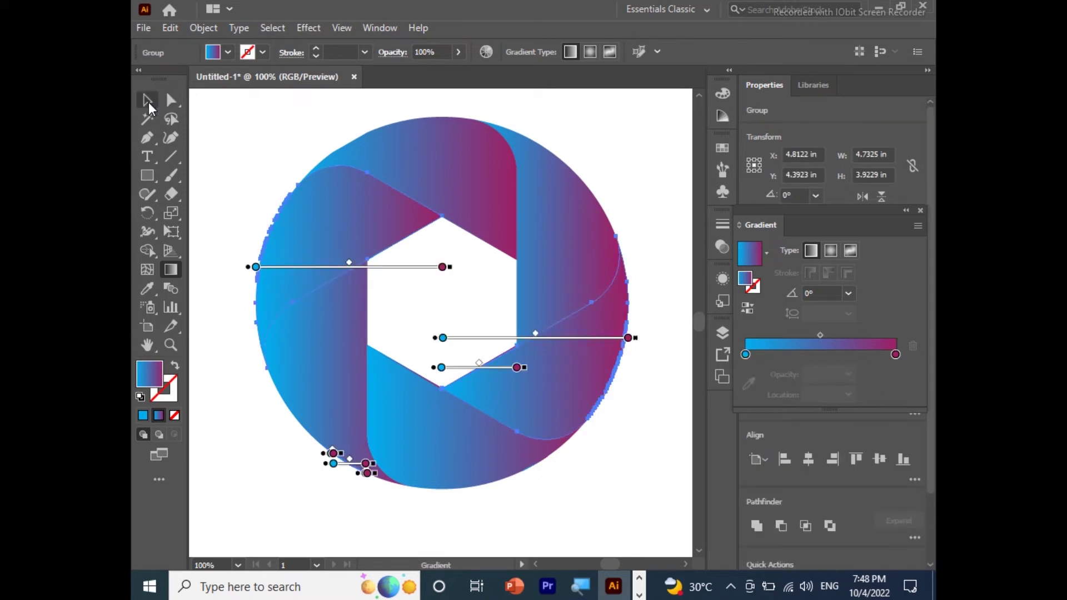
right_click(369, 386)
click(425, 243)
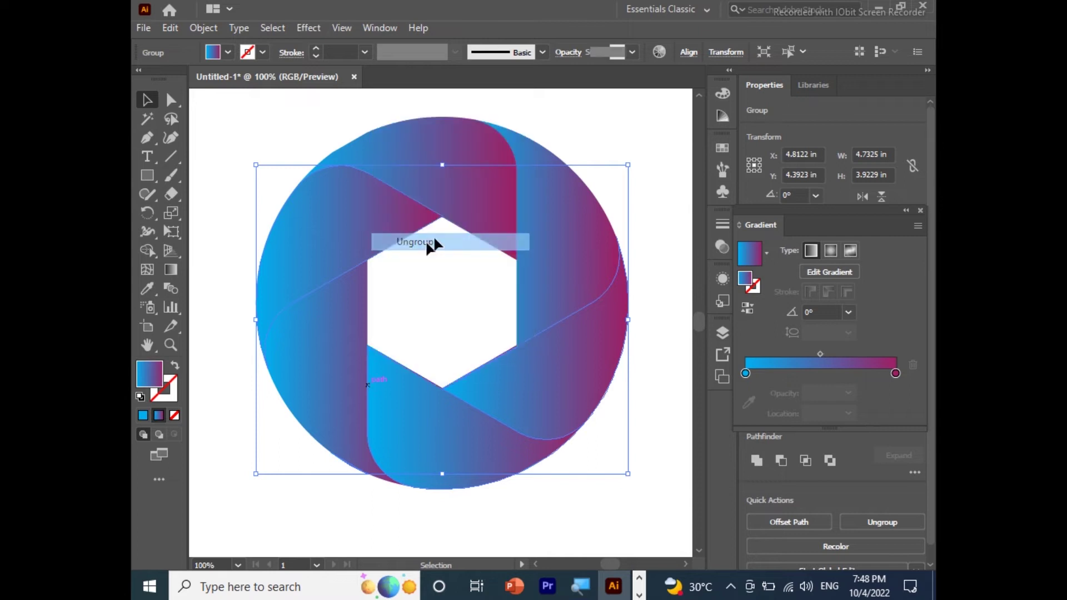
Step: Ungroup the remaining nested blade groups so every blade is separate
click(614, 125)
click(574, 267)
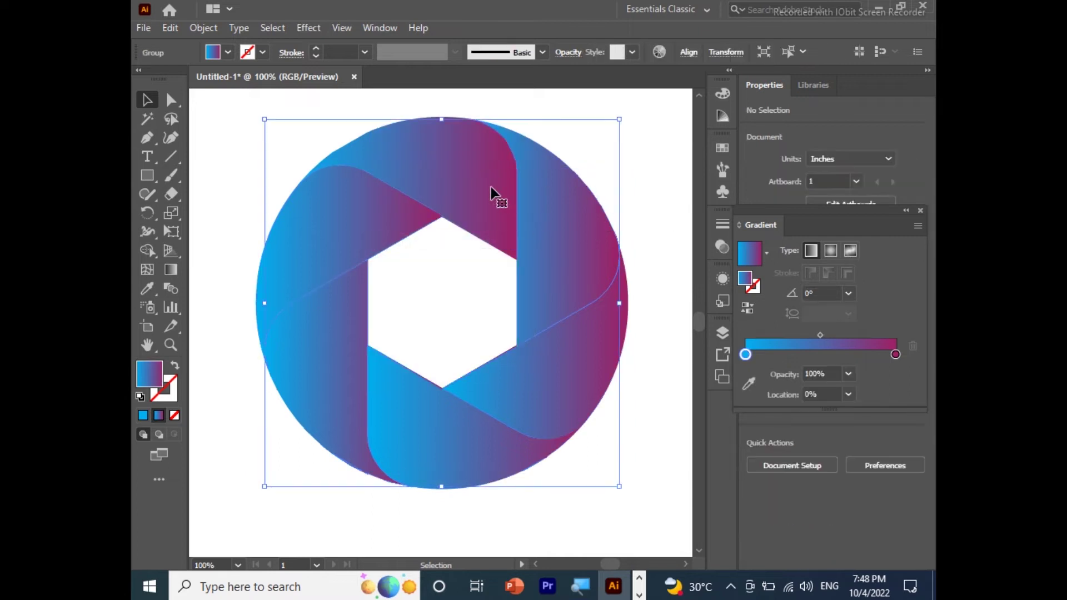
right_click(492, 187)
click(549, 319)
click(654, 206)
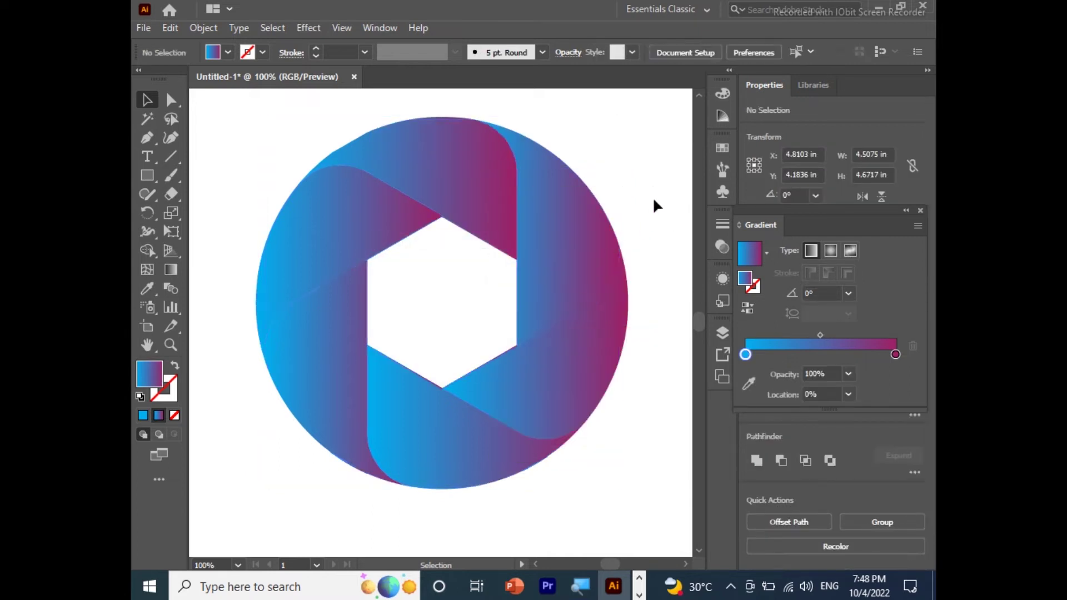
click(500, 206)
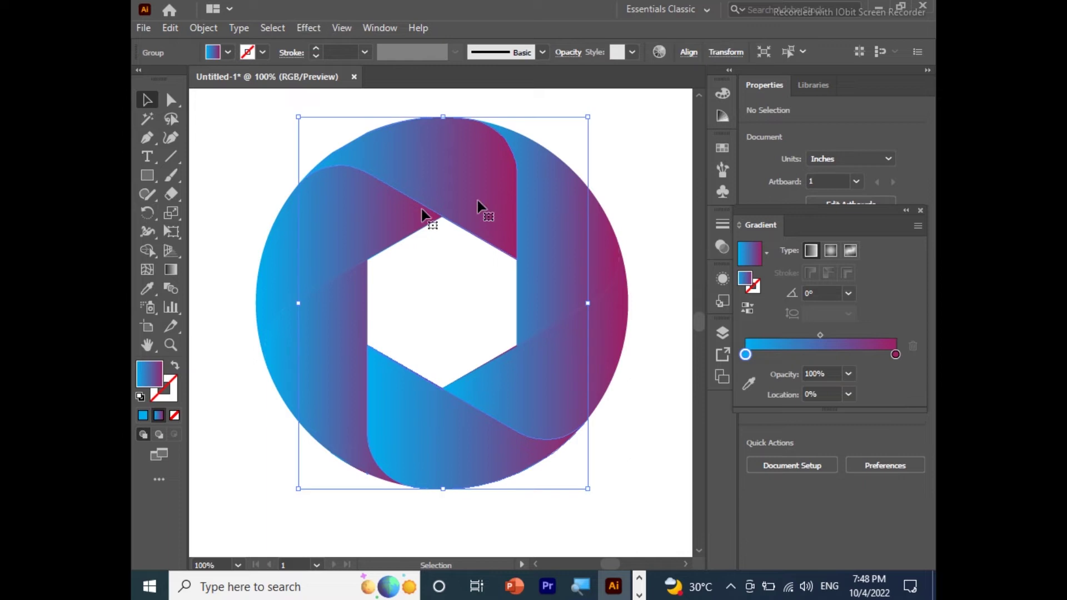
right_click(417, 410)
click(475, 267)
Step: Select the right, bottom, lower-left and upper-left blades individually to confirm they are separate
click(639, 204)
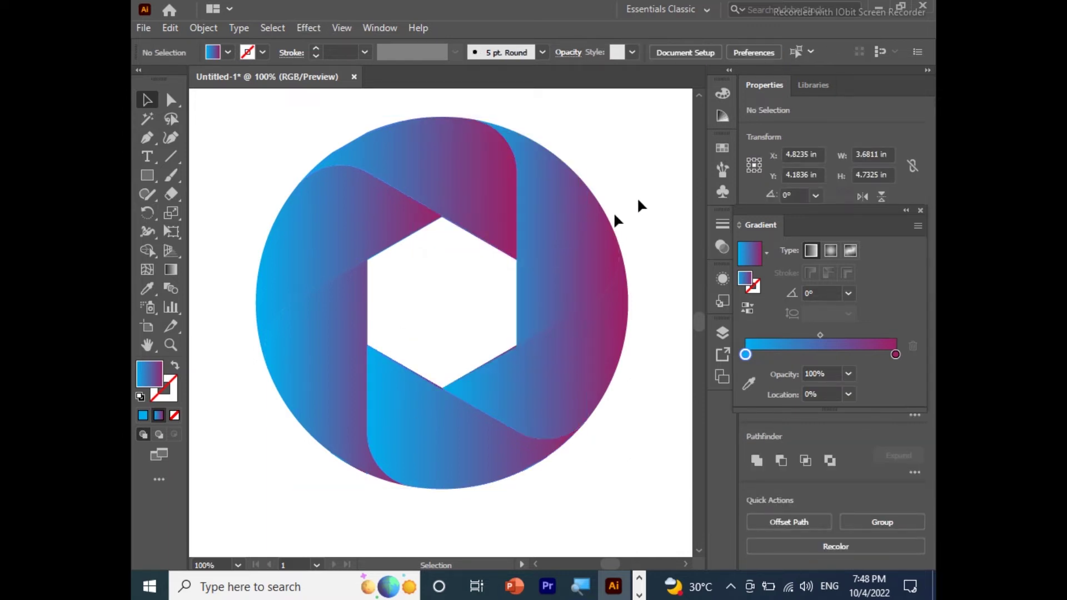
click(595, 238)
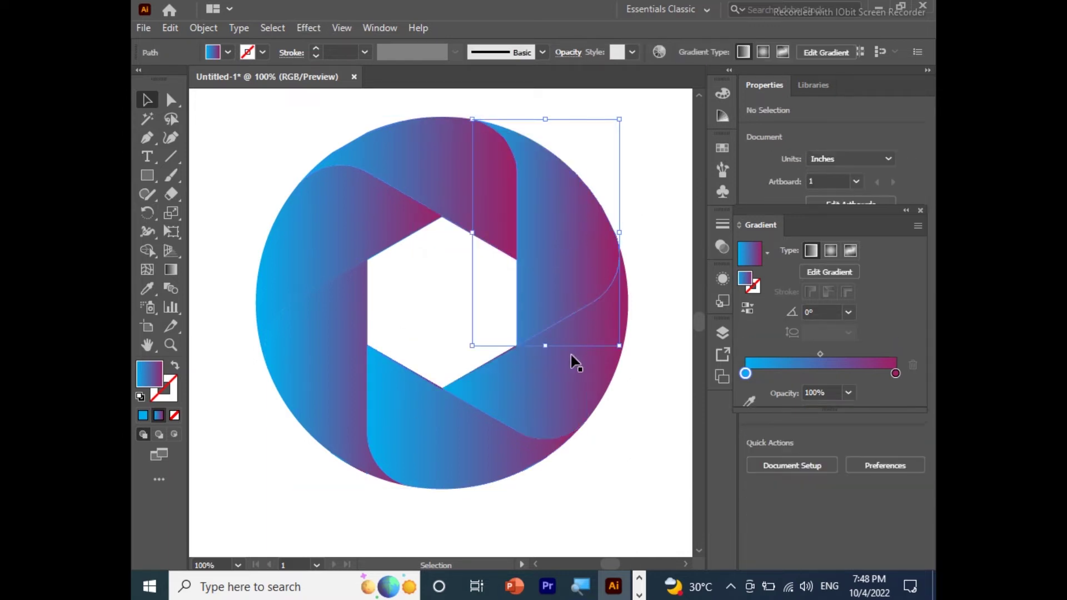
click(400, 439)
click(333, 401)
click(325, 230)
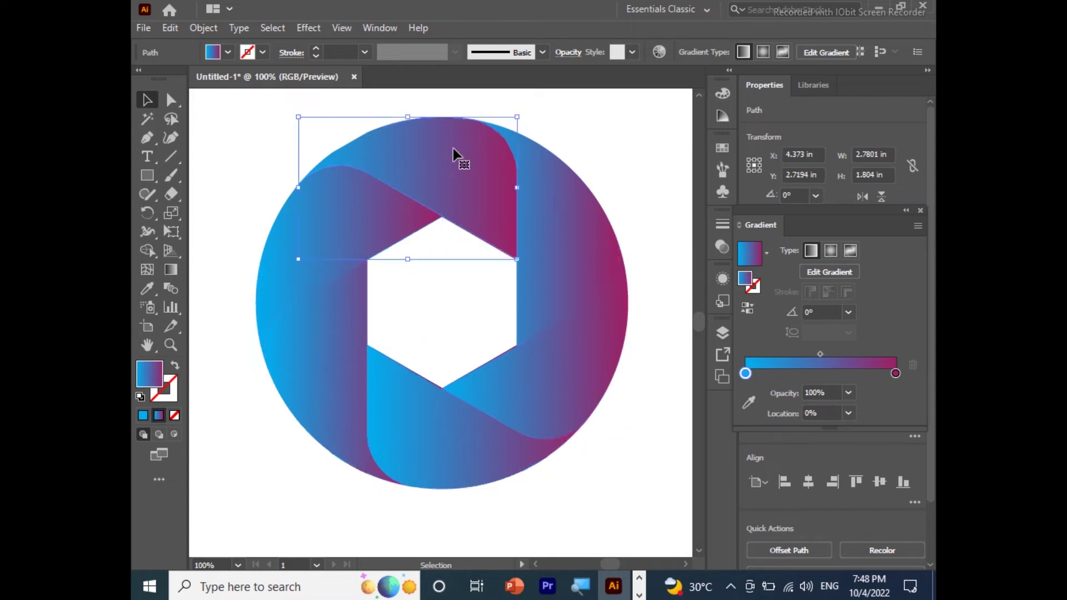
Step: Re-angle the gradients on the upper-left, lower-left and bottom blades, reversing the bottom one
key(g)
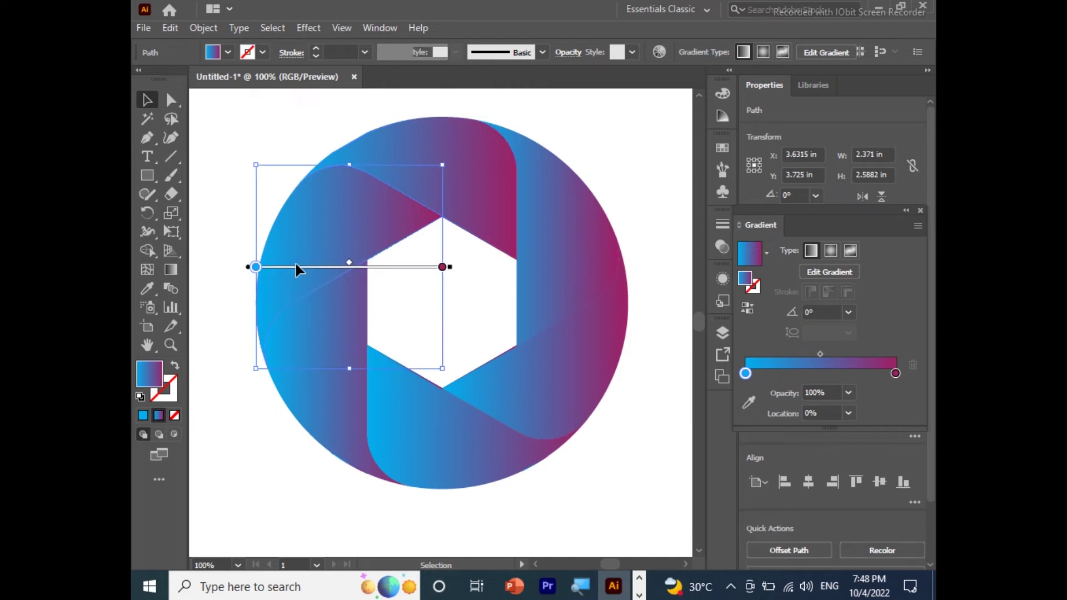
click(255, 267)
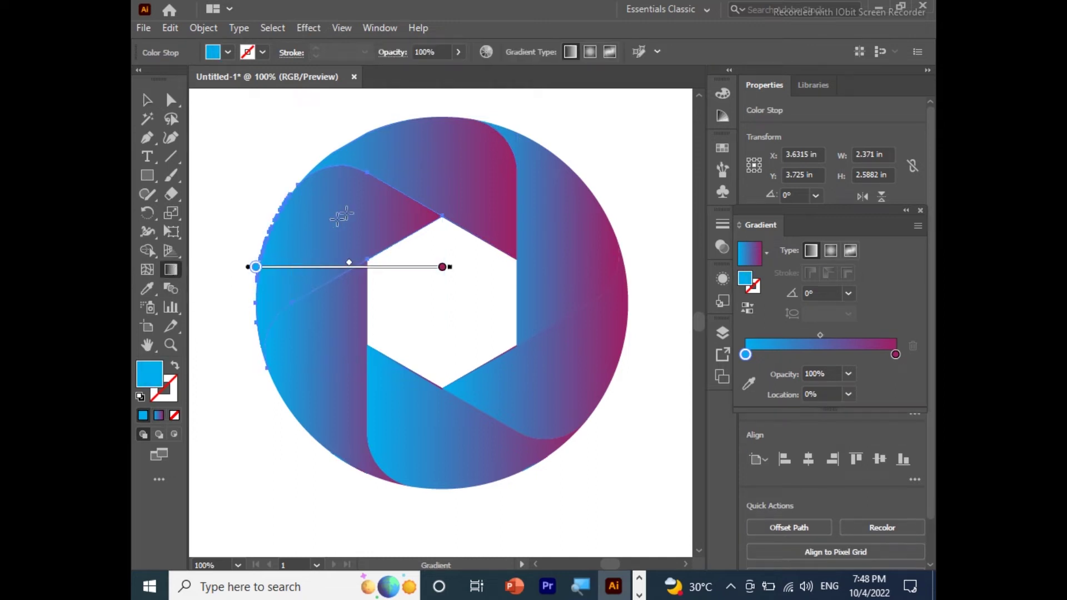
mouse_move(268, 314)
mouse_down()
mouse_move(361, 198)
mouse_move(352, 179)
mouse_move(374, 192)
mouse_up()
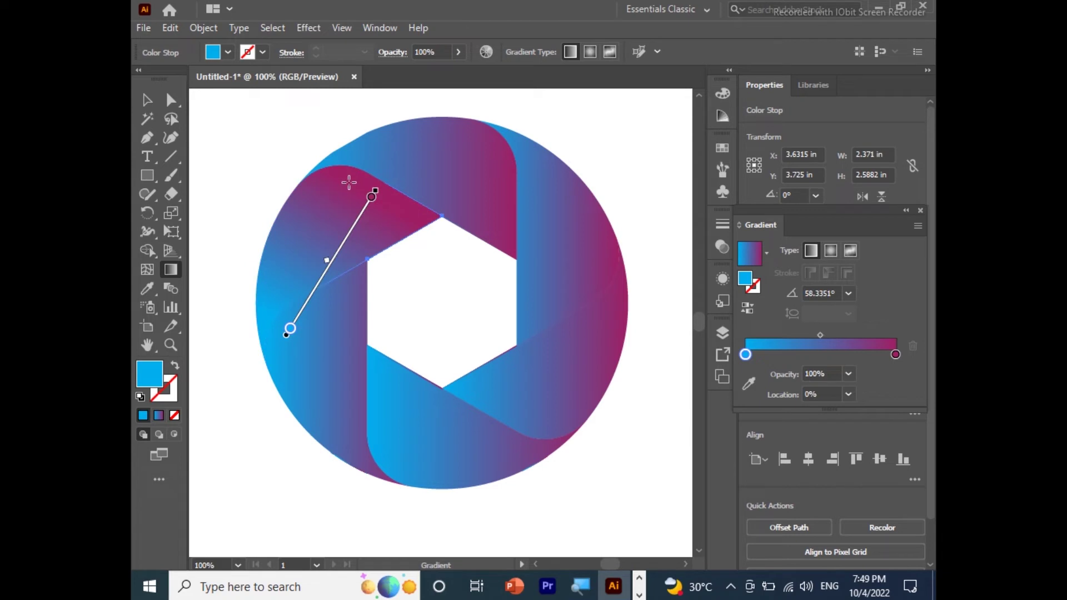
ctrl+click(338, 383)
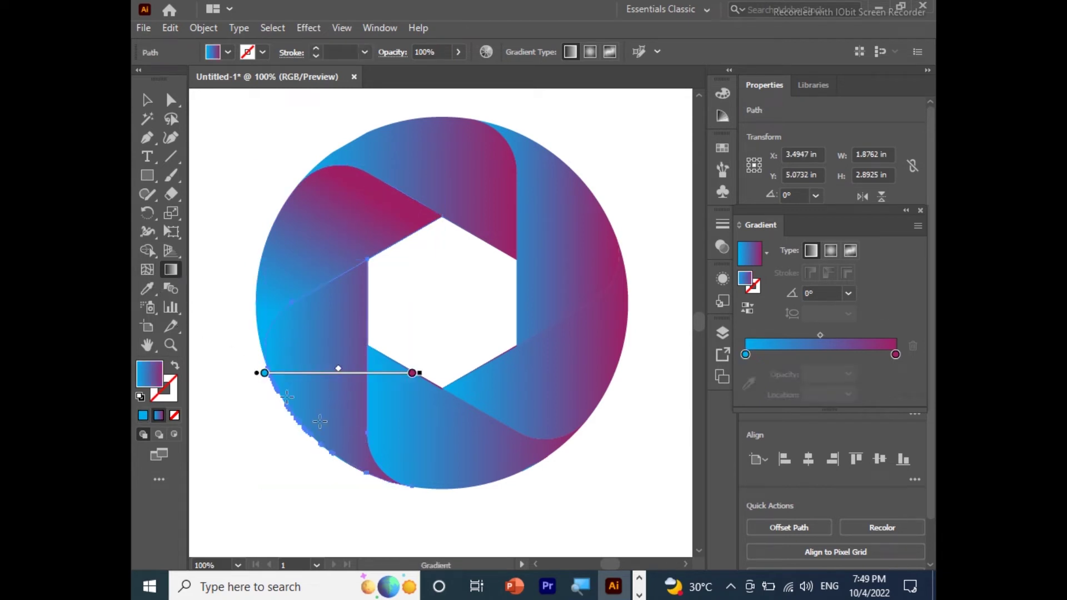
drag(360, 443, 277, 335)
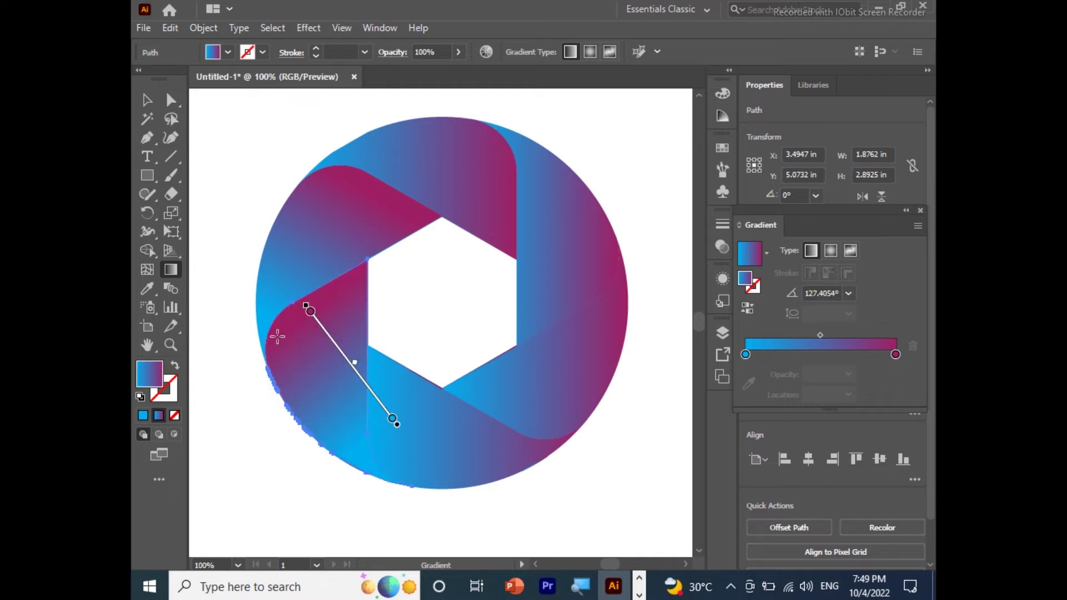
ctrl+click(460, 431)
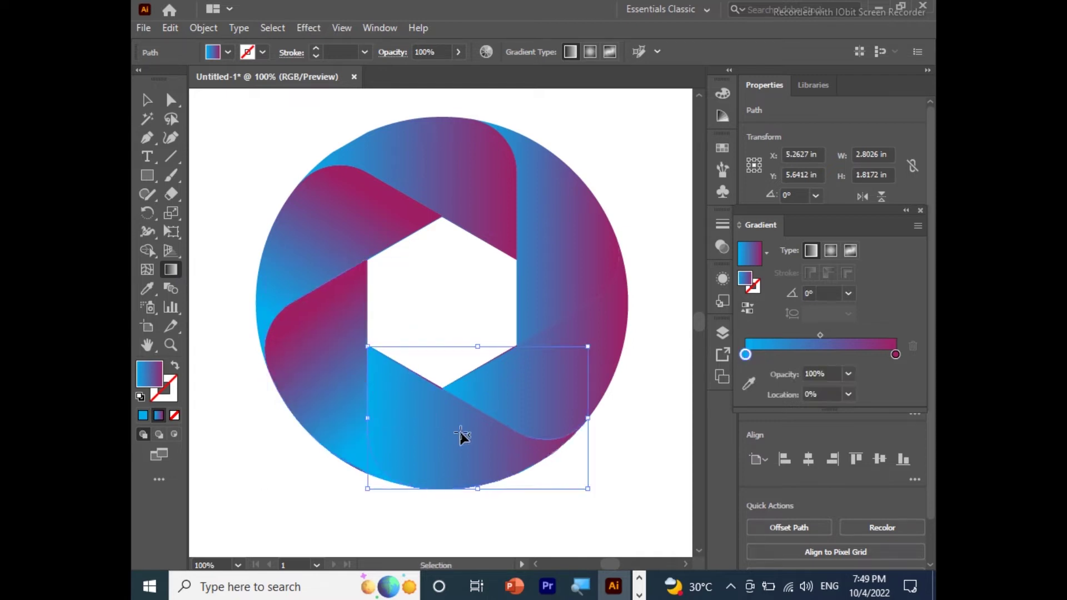
drag(519, 437, 392, 459)
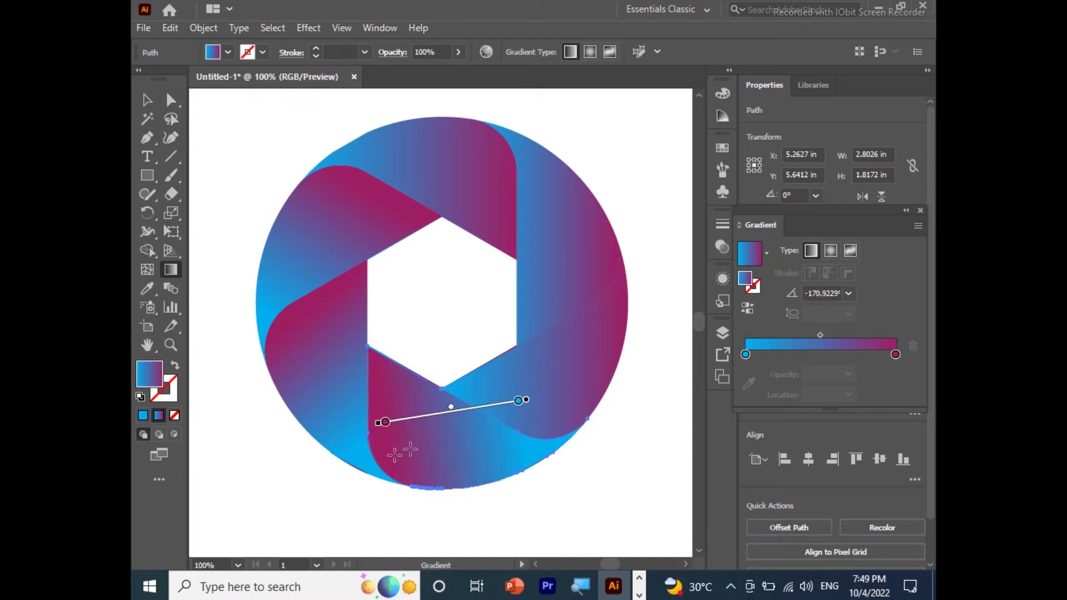
Step: Angle the lower-right blade's gradient near vertical and the upper-right blade's diagonally, then deselect
ctrl+click(572, 363)
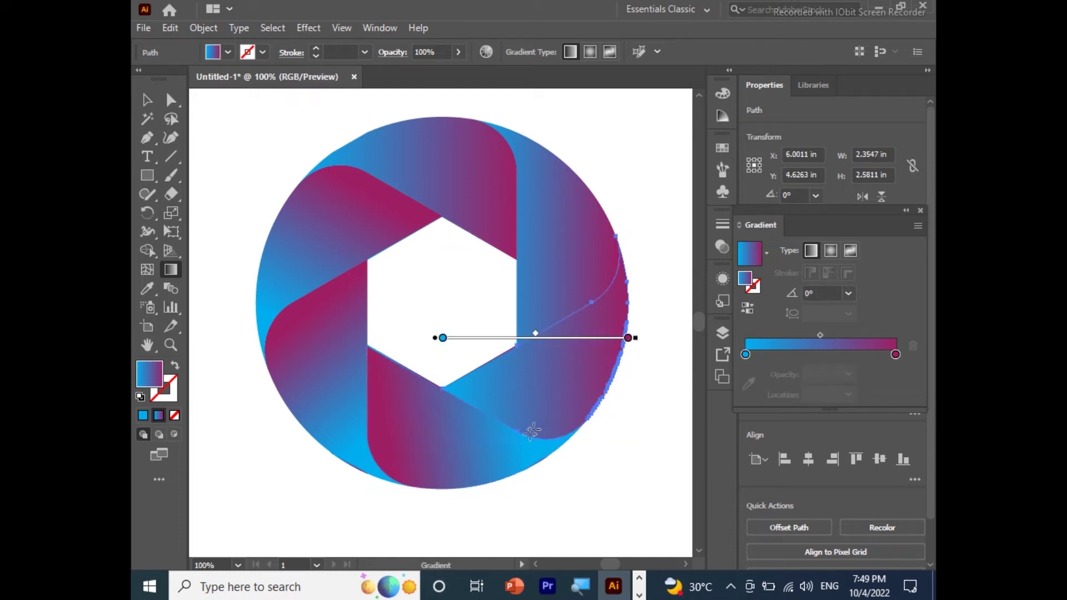
mouse_move(532, 431)
mouse_down()
mouse_move(561, 331)
mouse_move(525, 439)
mouse_up()
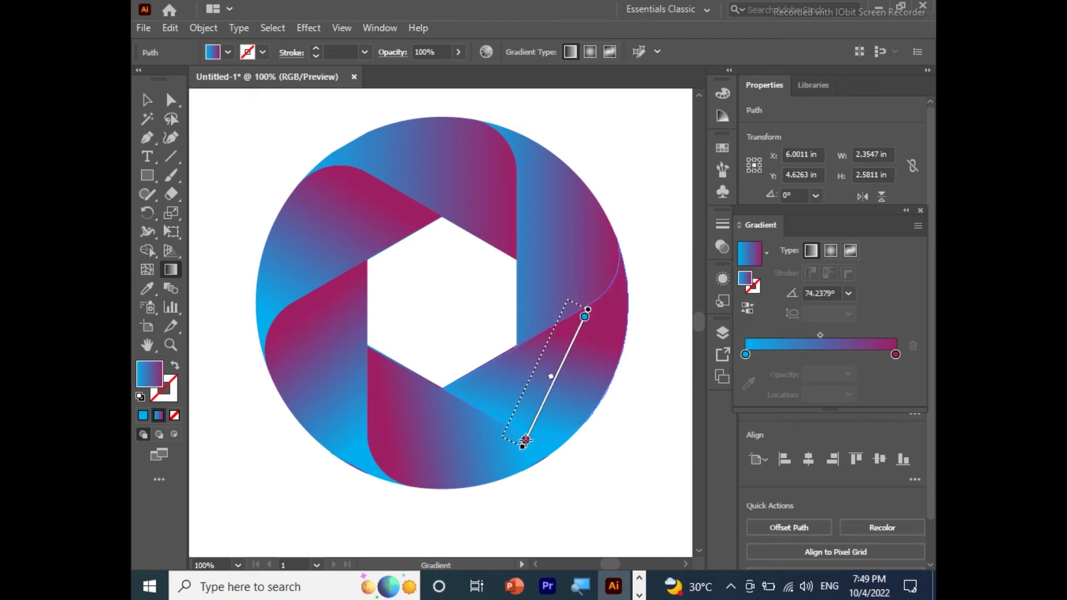
drag(545, 273, 528, 418)
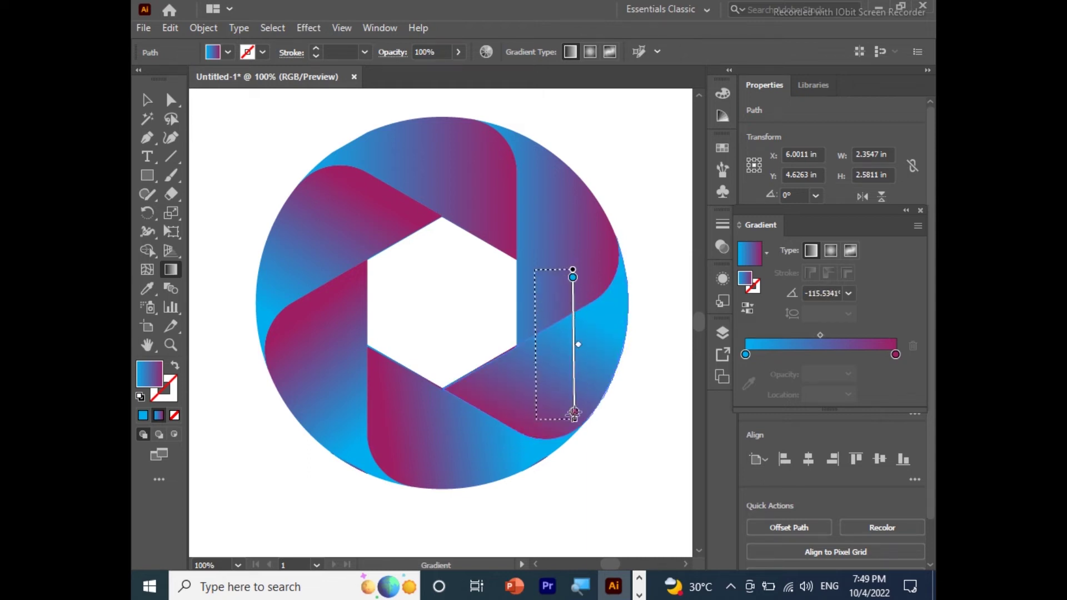
ctrl+click(546, 211)
drag(504, 167, 572, 300)
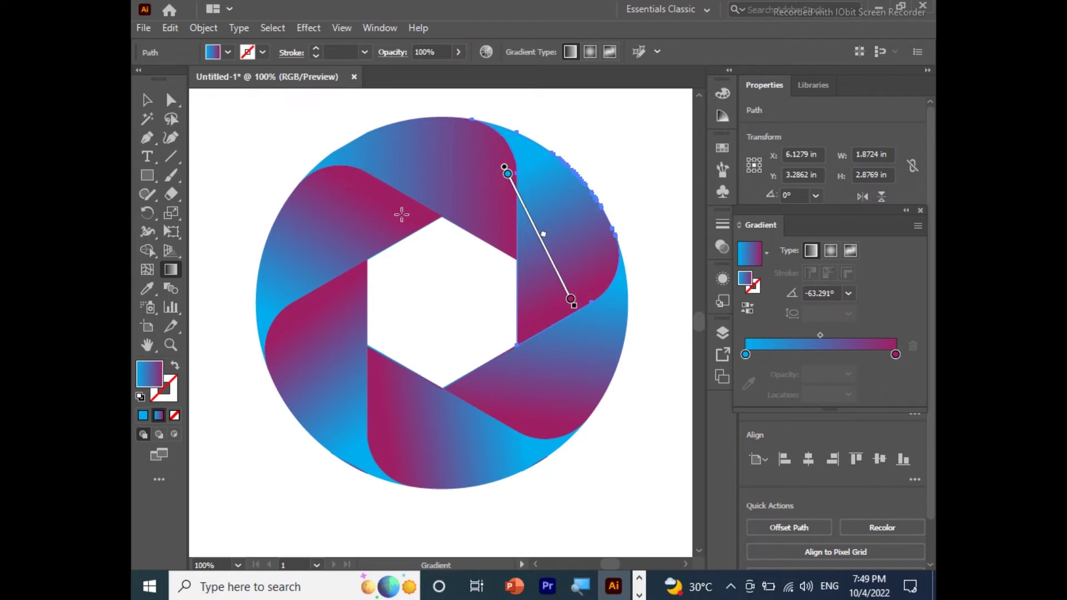
click(147, 100)
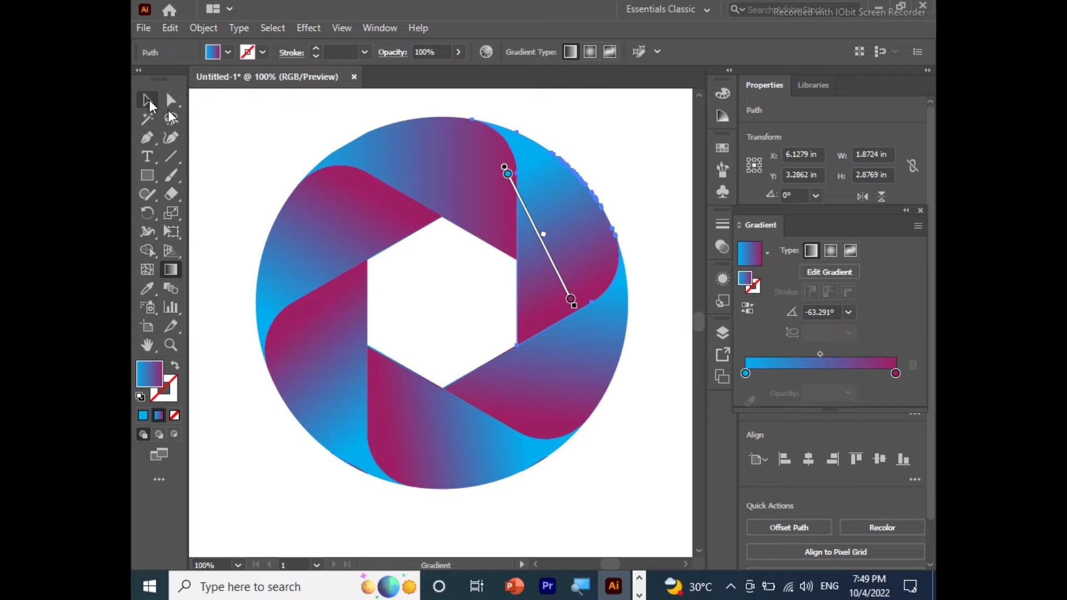
click(234, 132)
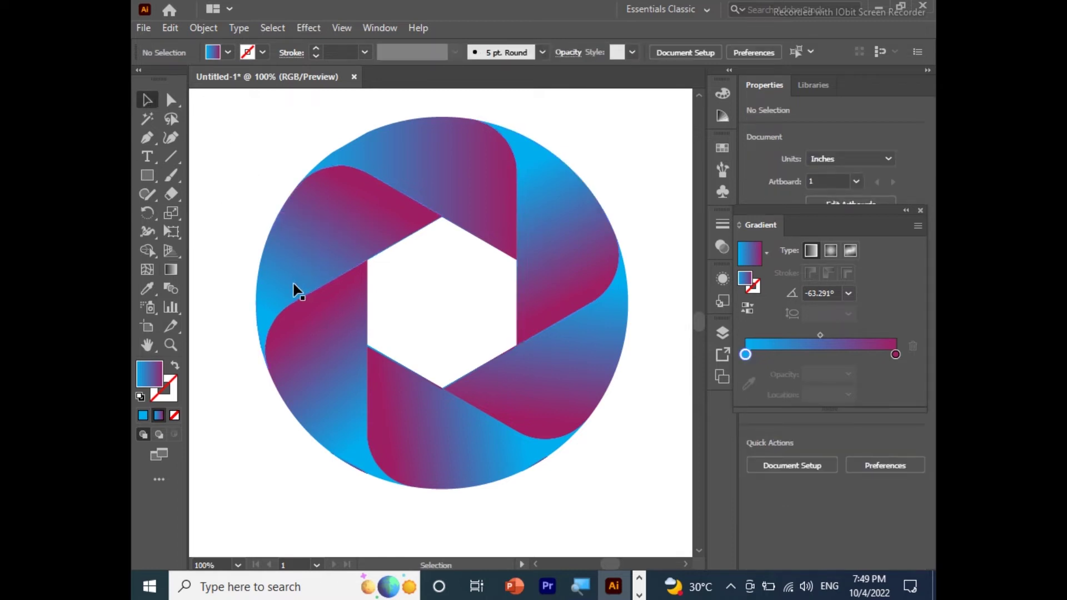
Step: Select all the aperture pieces and rotate the logo about its centre
key(ctrl+minus)
drag(588, 466, 290, 146)
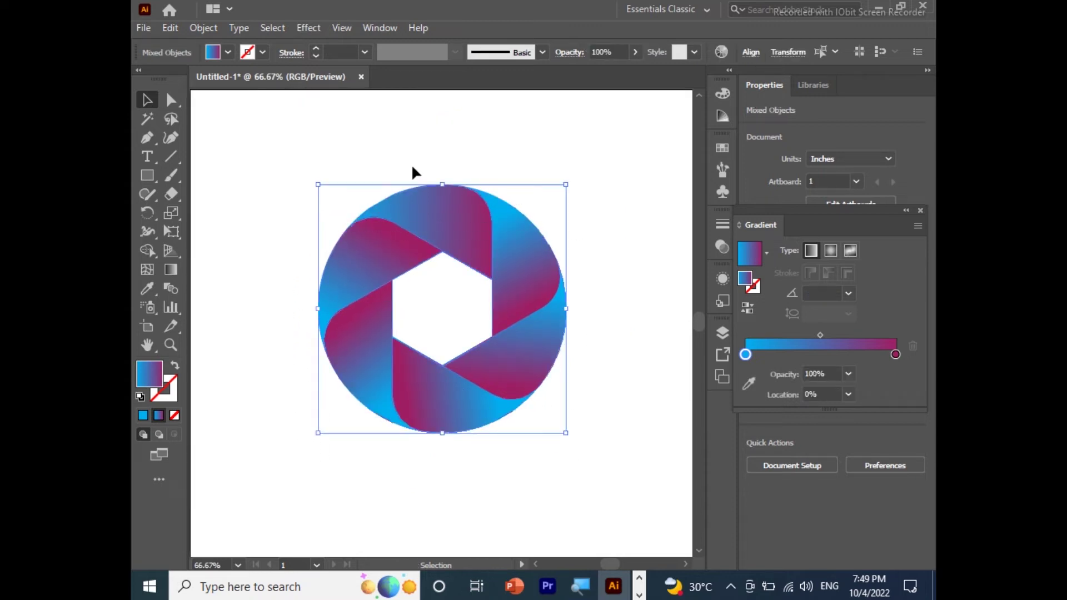
mouse_move(316, 176)
mouse_down()
mouse_move(353, 152)
mouse_move(265, 219)
mouse_up()
click(266, 218)
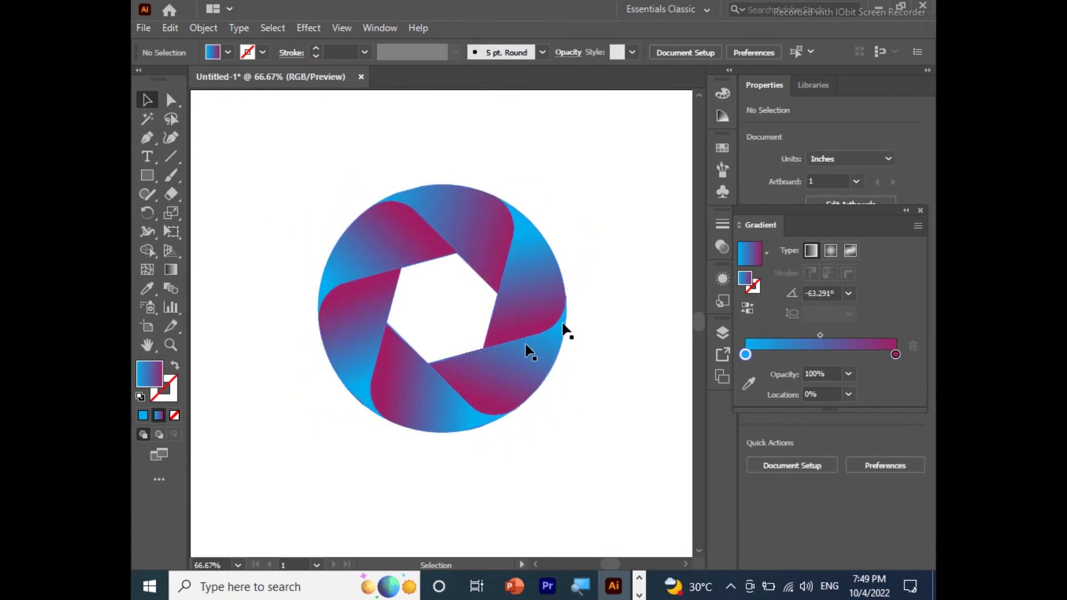
mouse_move(595, 398)
mouse_down()
mouse_move(559, 395)
mouse_move(585, 409)
mouse_up()
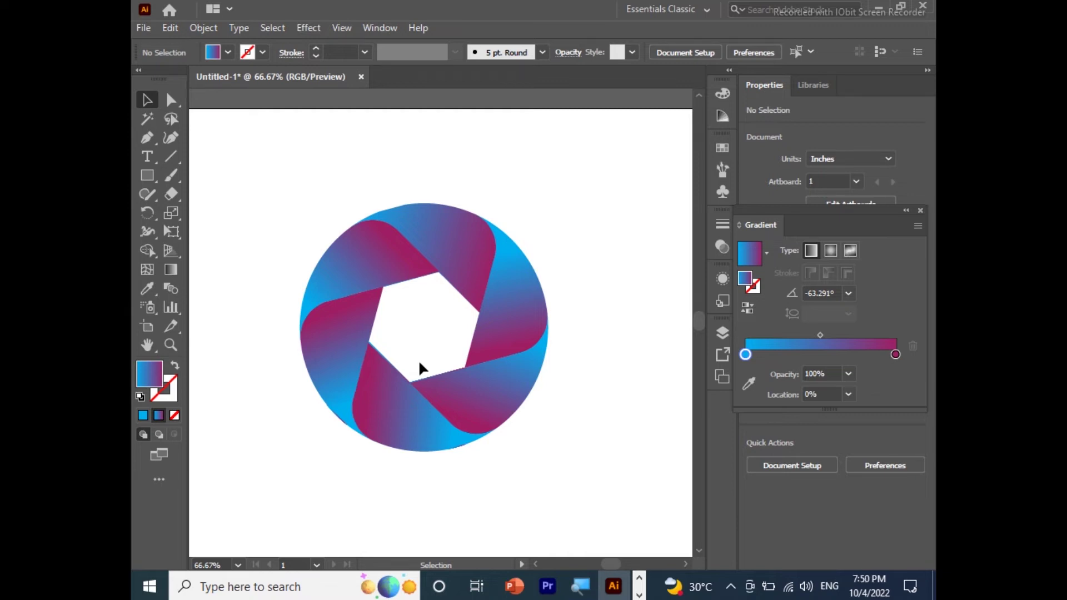
Step: Group the logo and scale it down to about 2.7 inches in the artboard's top-left corner
key(ctrl+minus)
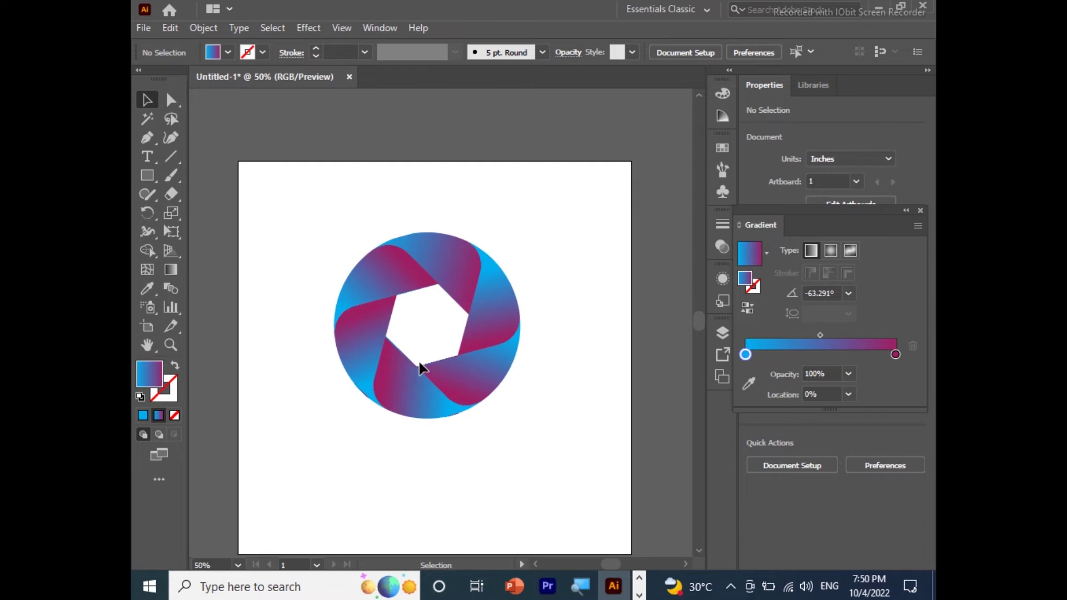
drag(578, 464, 305, 208)
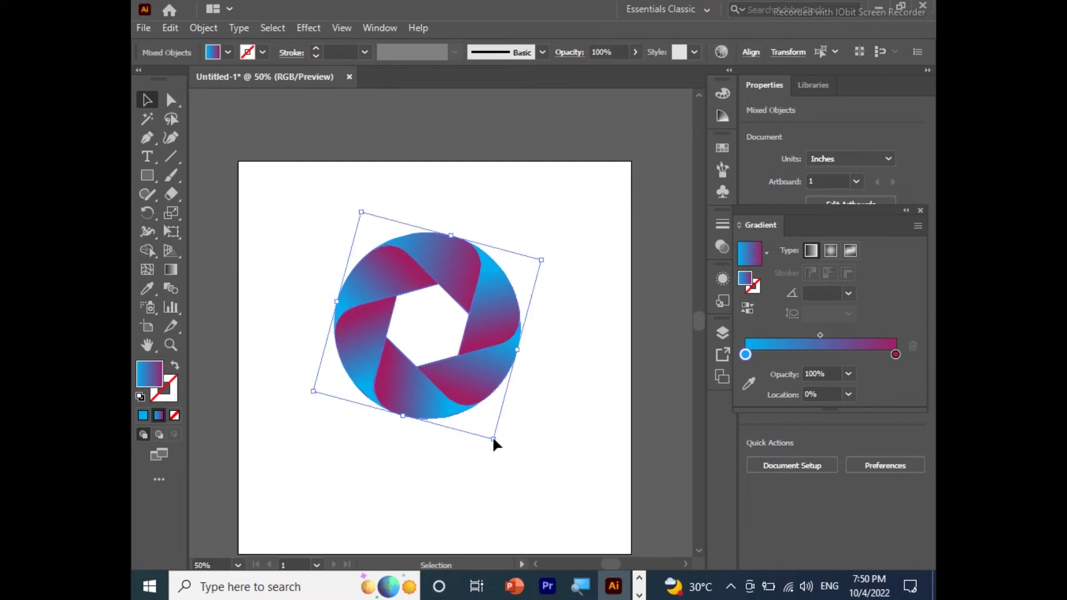
key(ctrl+g)
key(ctrl+shift+b)
mouse_move(493, 439)
mouse_down()
mouse_move(444, 354)
mouse_move(332, 257)
mouse_up()
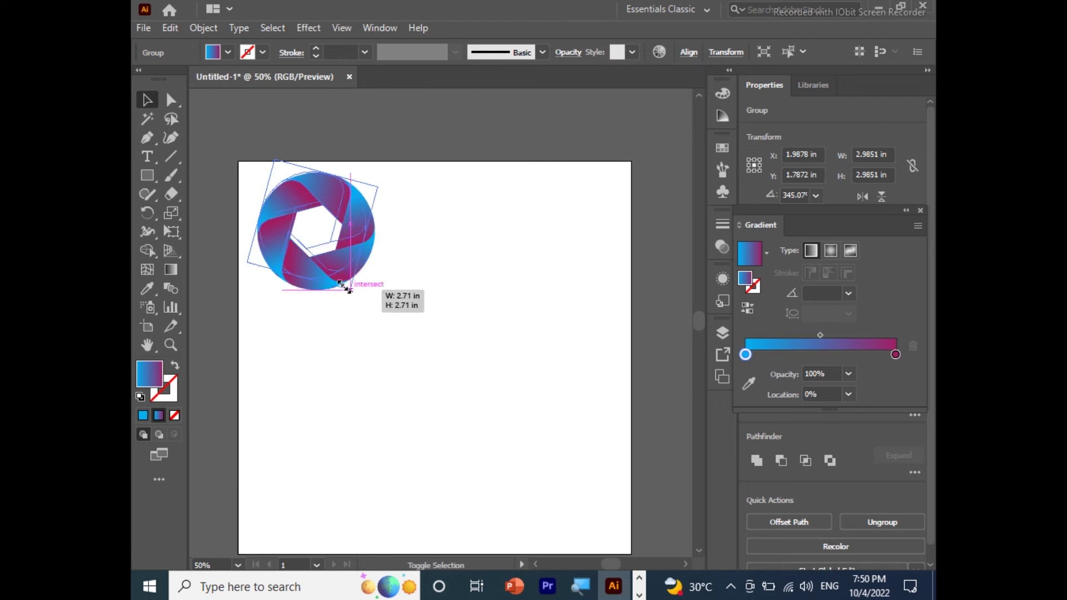
click(411, 298)
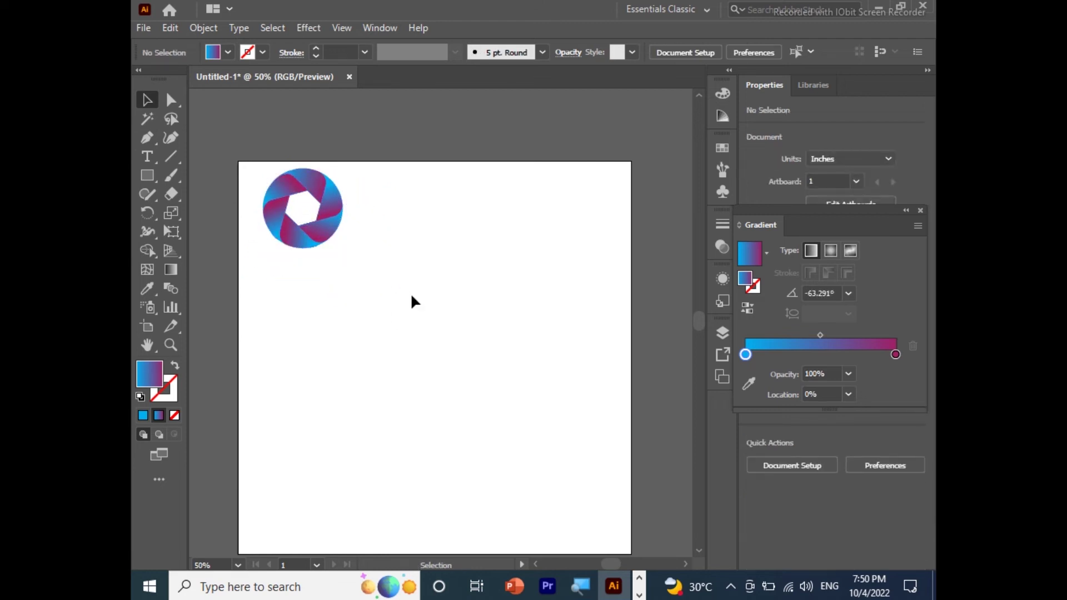
Step: Zoom to 100% and bring the empty part of the artboard into view
drag(416, 309, 369, 298)
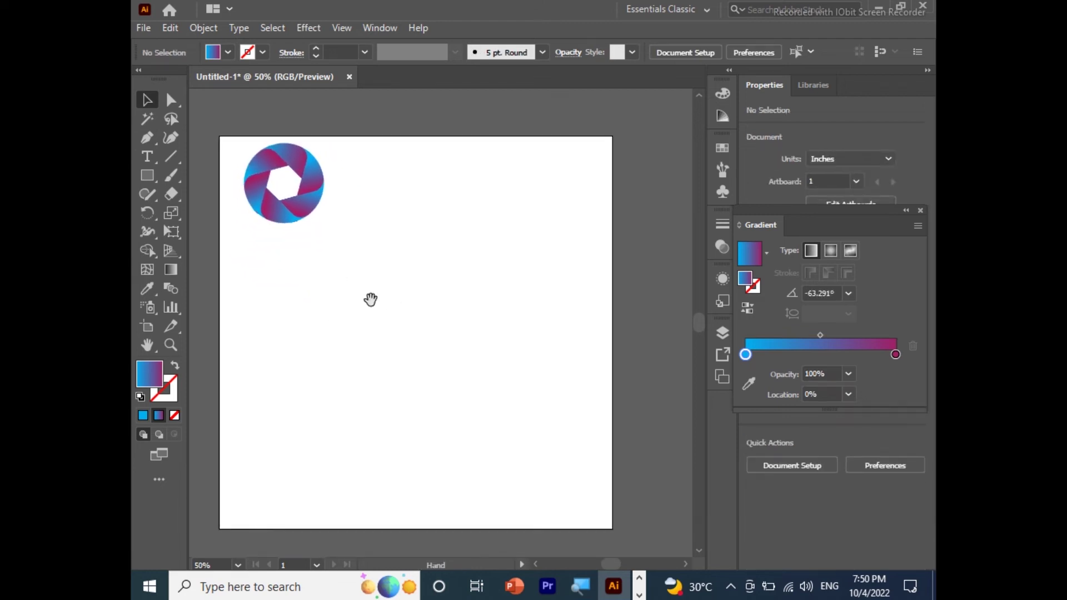
key(ctrl+1)
drag(330, 363, 347, 369)
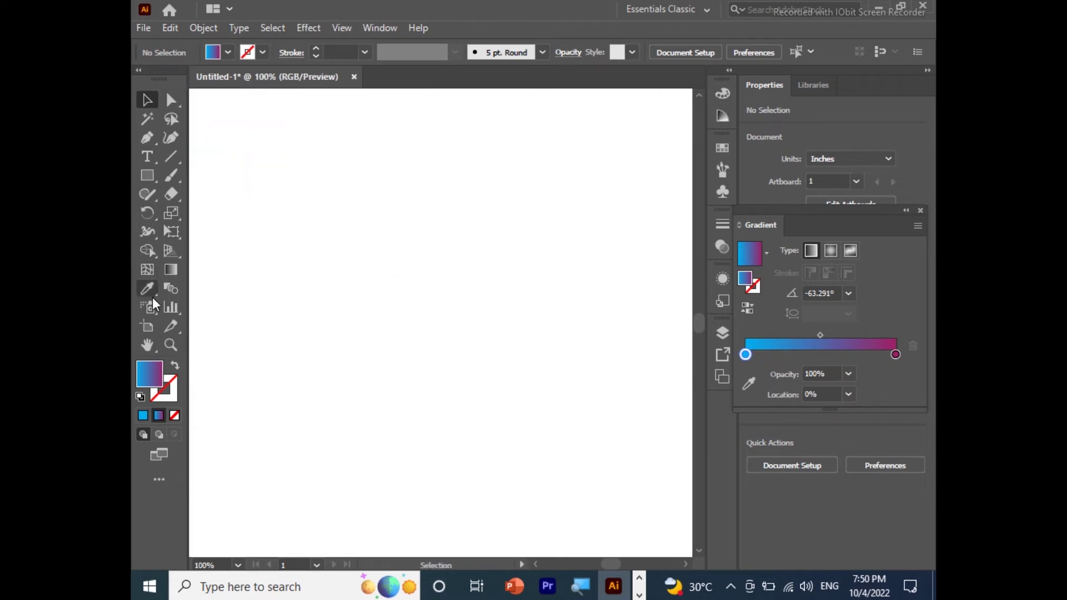
click(171, 157)
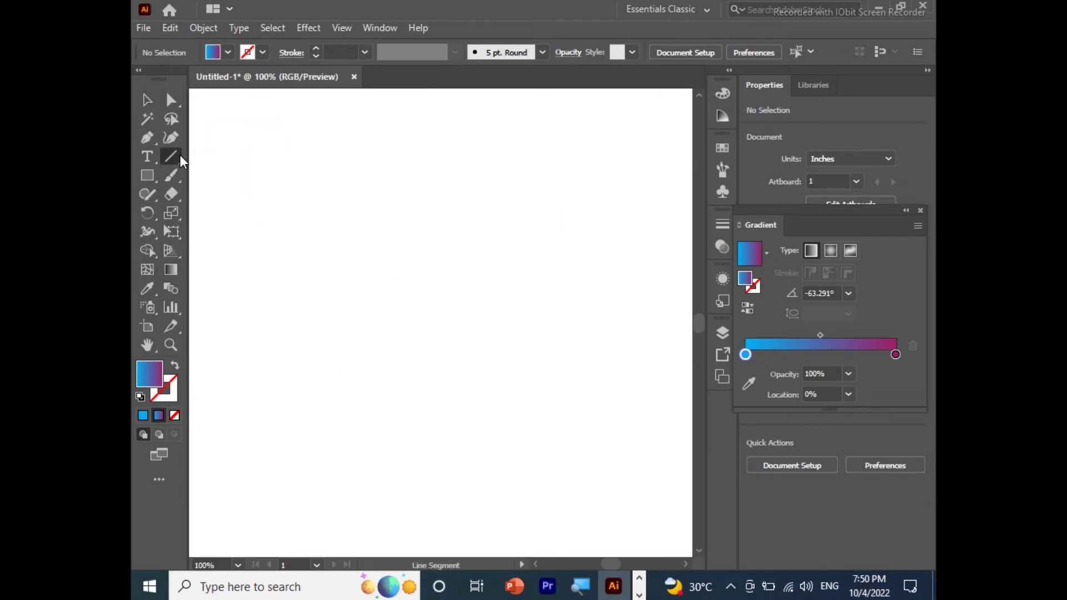
Step: Draw a tall vertical line and give it a black stroke
drag(309, 184, 321, 465)
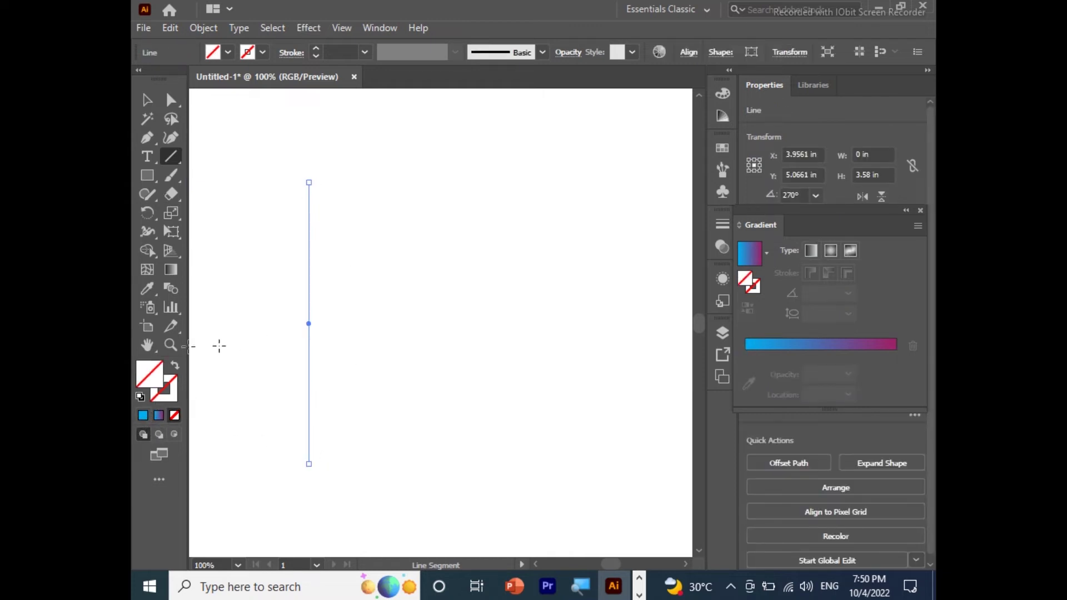
click(144, 415)
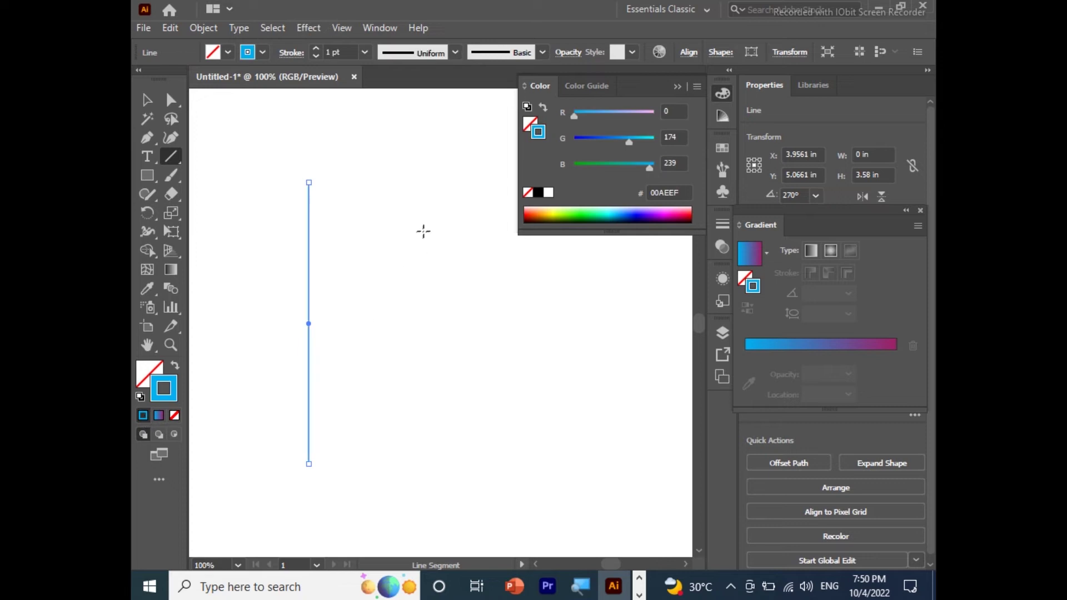
click(538, 193)
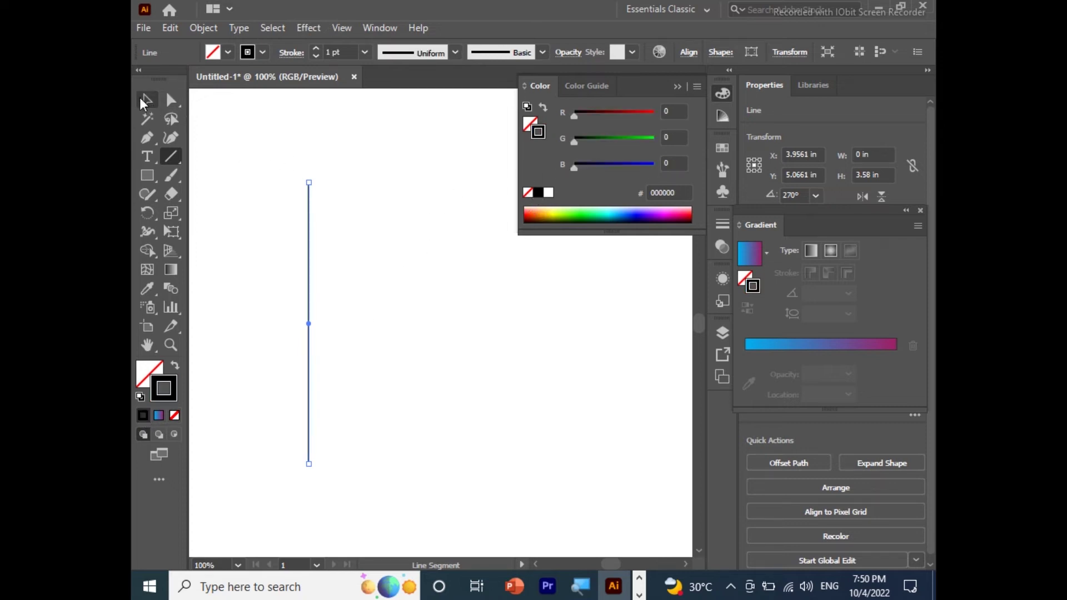
Step: Duplicate the line rightward repeatedly into about twenty evenly spaced lines, then select them all
click(146, 100)
drag(310, 303, 322, 303)
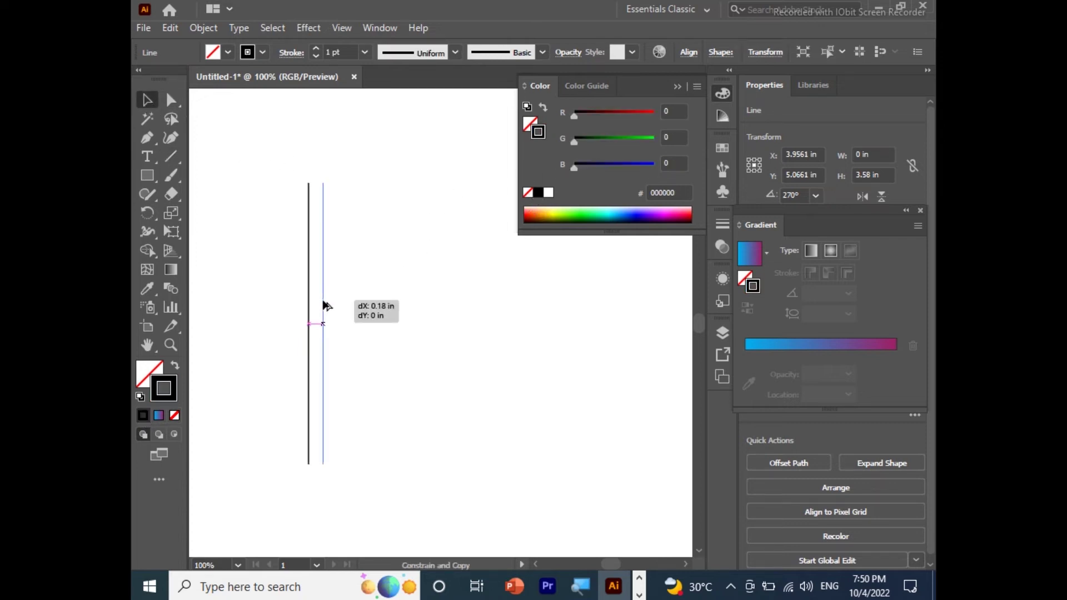
key(ctrl+d)
key(ctrl+d)
key(ctrl+d)
key(ctrl+d)
key(ctrl+d)
key(ctrl+d)
key(ctrl+d)
key(ctrl+d)
key(ctrl+d)
key(ctrl+d)
key(ctrl+d)
key(ctrl+d)
key(ctrl+d)
key(ctrl+d)
key(ctrl+d)
key(ctrl+d)
key(ctrl+d)
click(677, 87)
drag(275, 162, 603, 373)
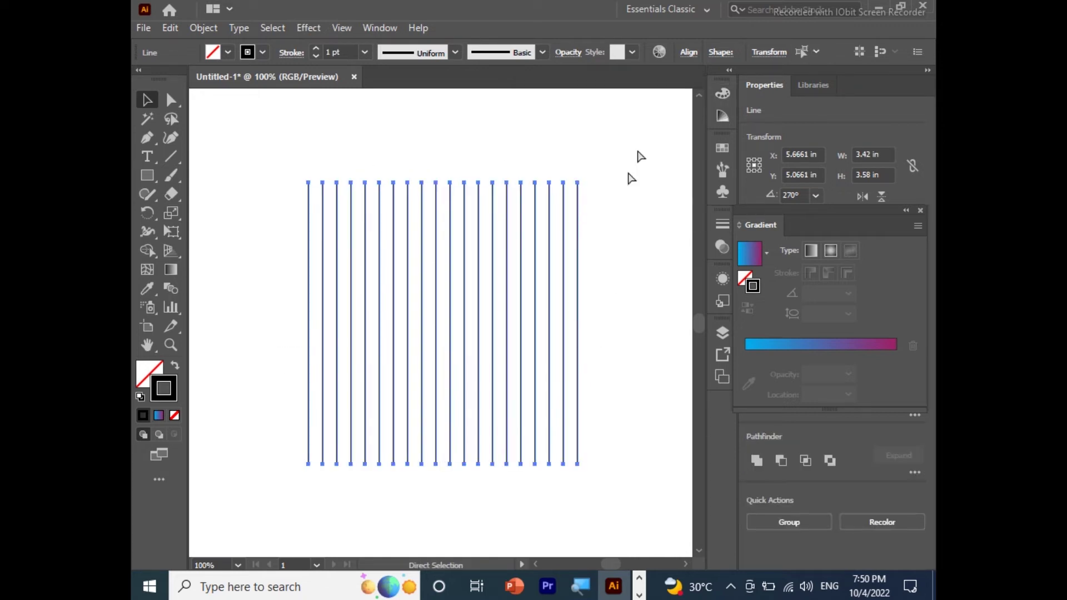
Step: Group the vertical lines and rotate the group onto a diagonal
key(ctrl+g)
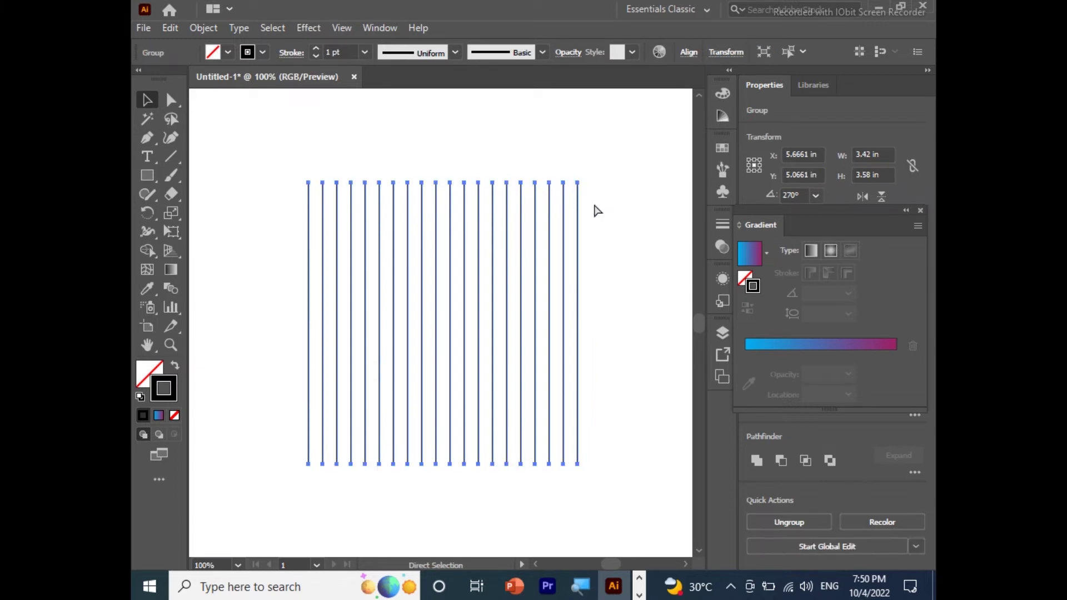
drag(581, 175, 640, 272)
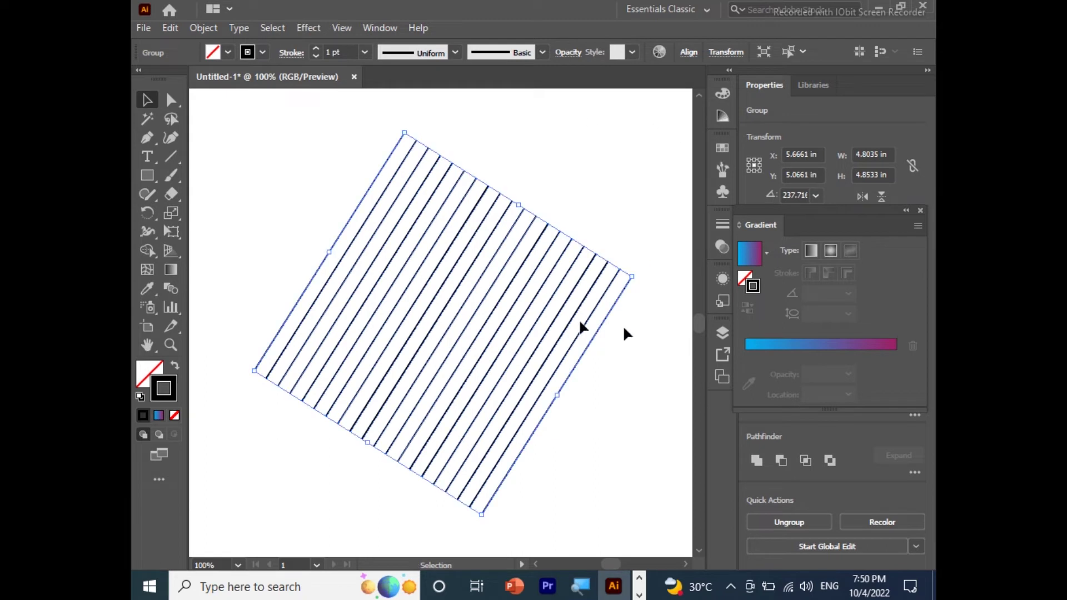
drag(803, 223, 724, 408)
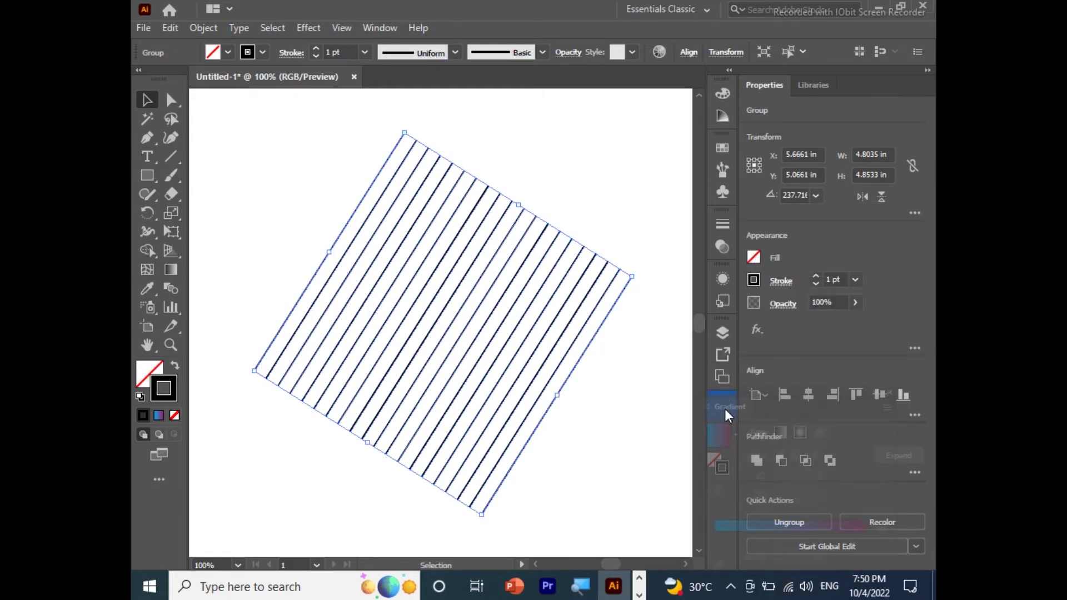
Step: Add a reflected copy of the lines, nudge it into a crosshatch, and deselect the three-way grid
click(862, 198)
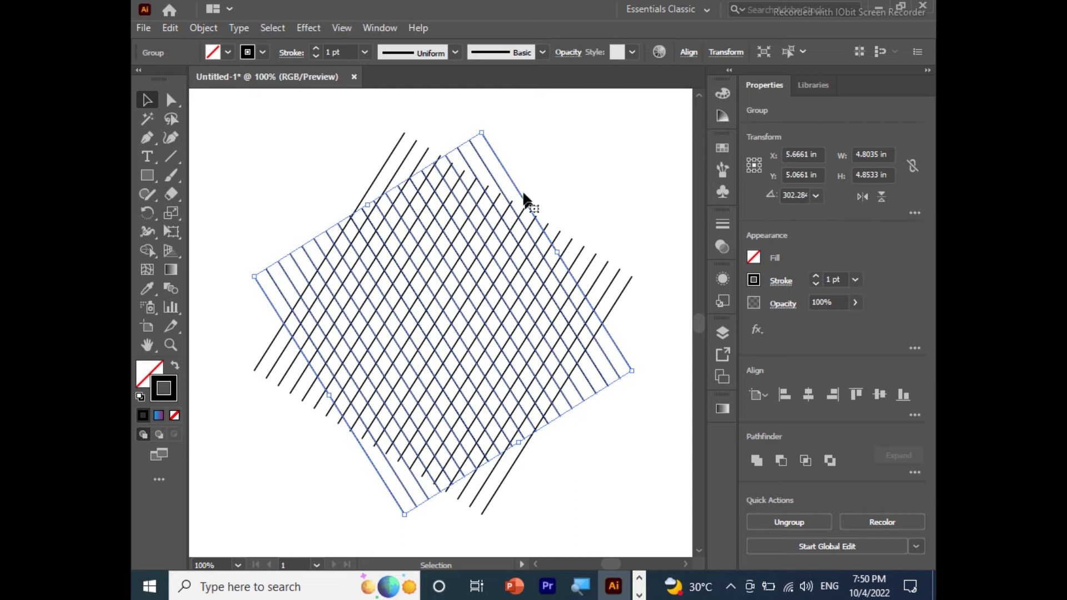
drag(507, 173, 521, 171)
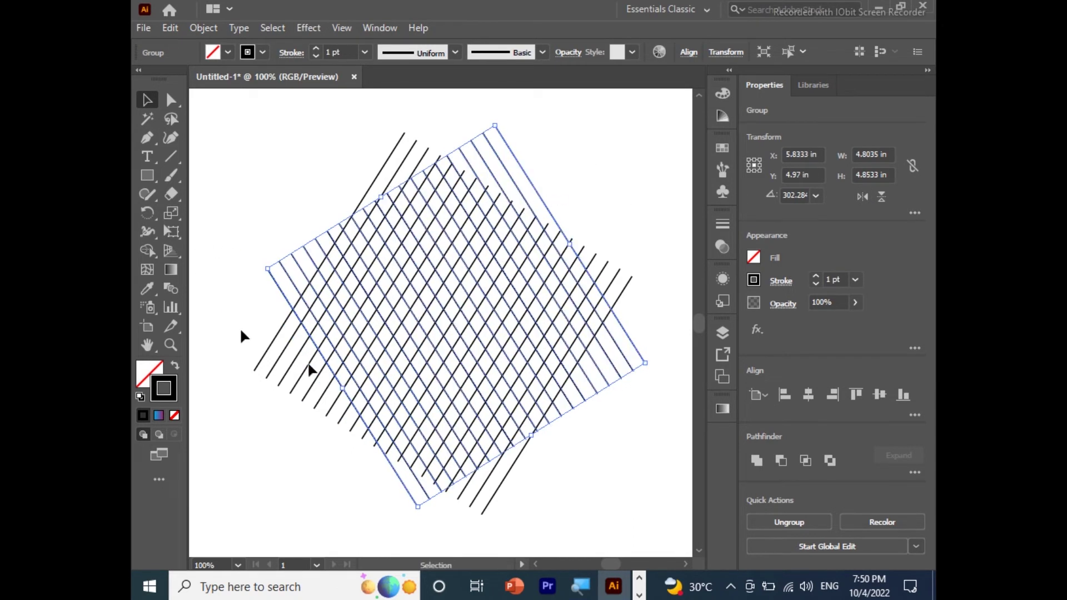
key(a)
key(v)
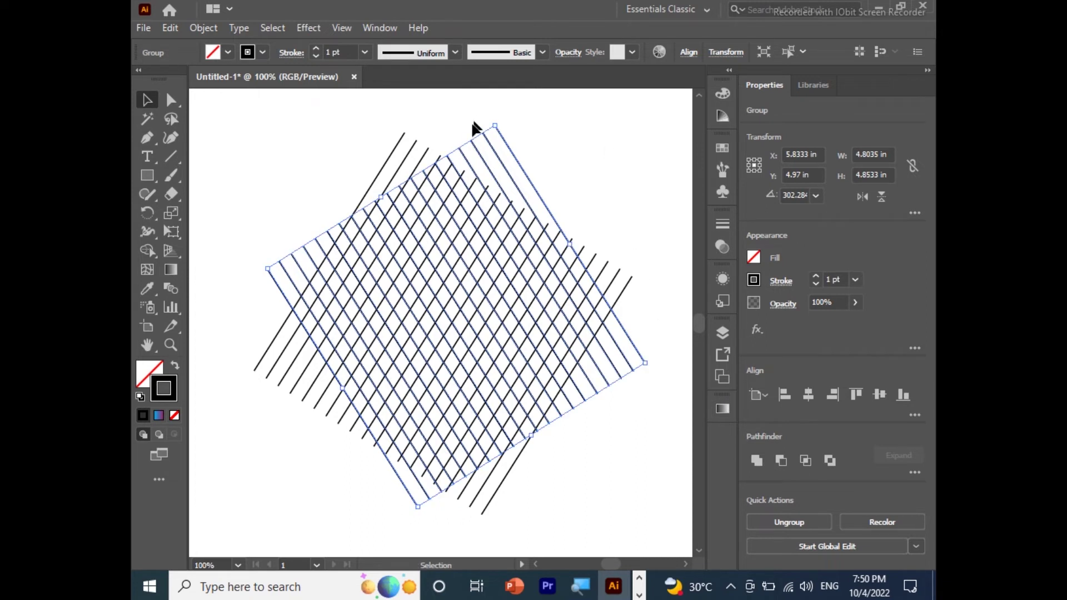
mouse_move(404, 136)
mouse_down()
mouse_move(493, 126)
mouse_move(313, 195)
mouse_up()
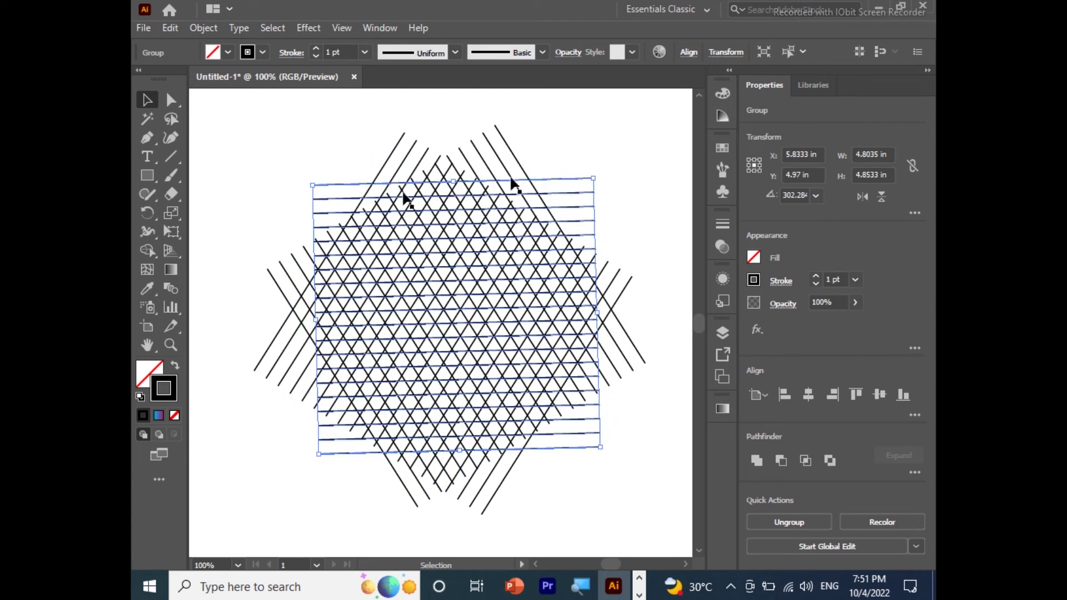
click(631, 136)
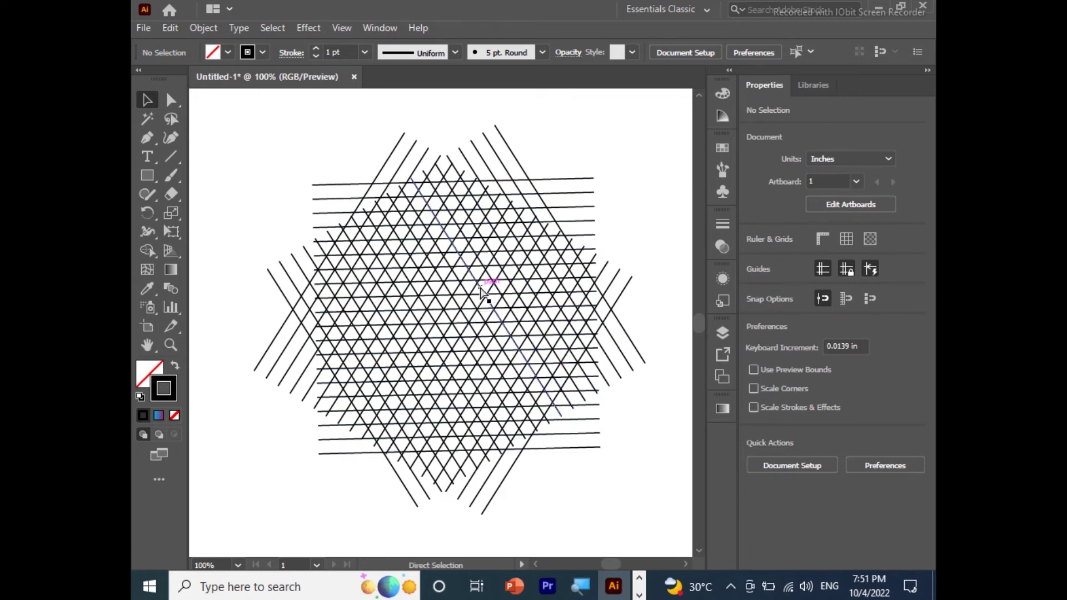
Step: Select the entire line grid and zoom in closely on it
scroll(502, 361, up, 1)
scroll(507, 356, up, 1)
drag(540, 334, 543, 389)
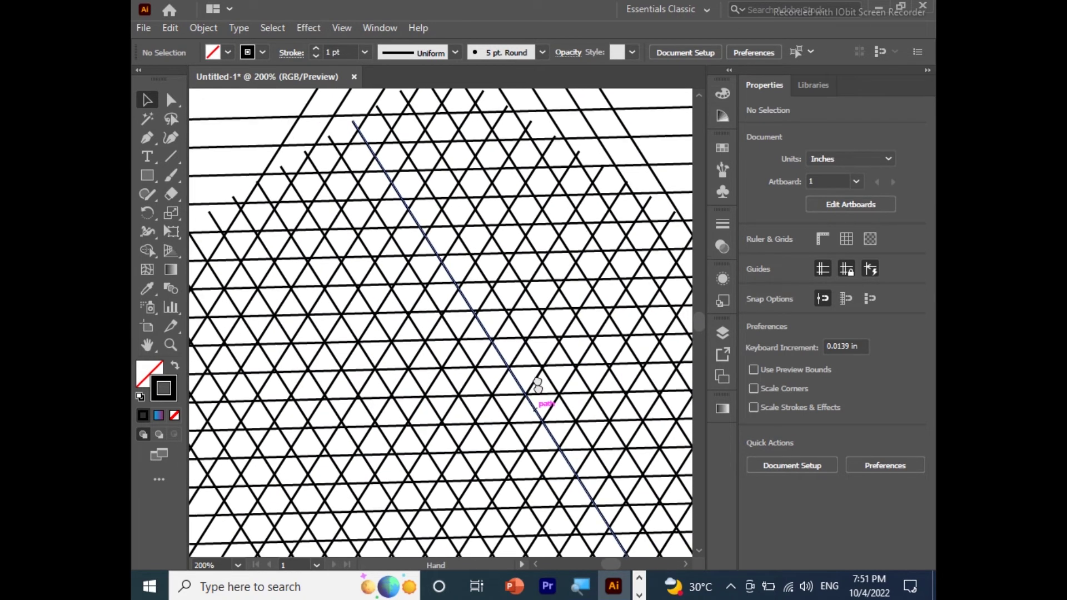
key(ctrl+minus)
key(ctrl+minus)
key(ctrl+minus)
key(v)
drag(305, 195, 622, 489)
key(ctrl+plus)
key(a)
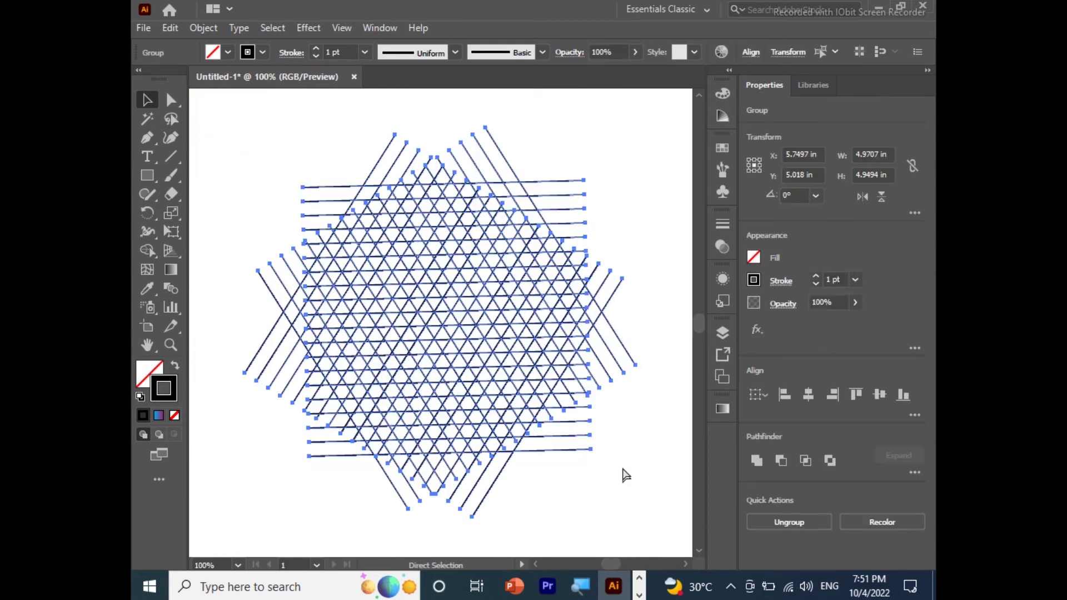
key(ctrl+plus)
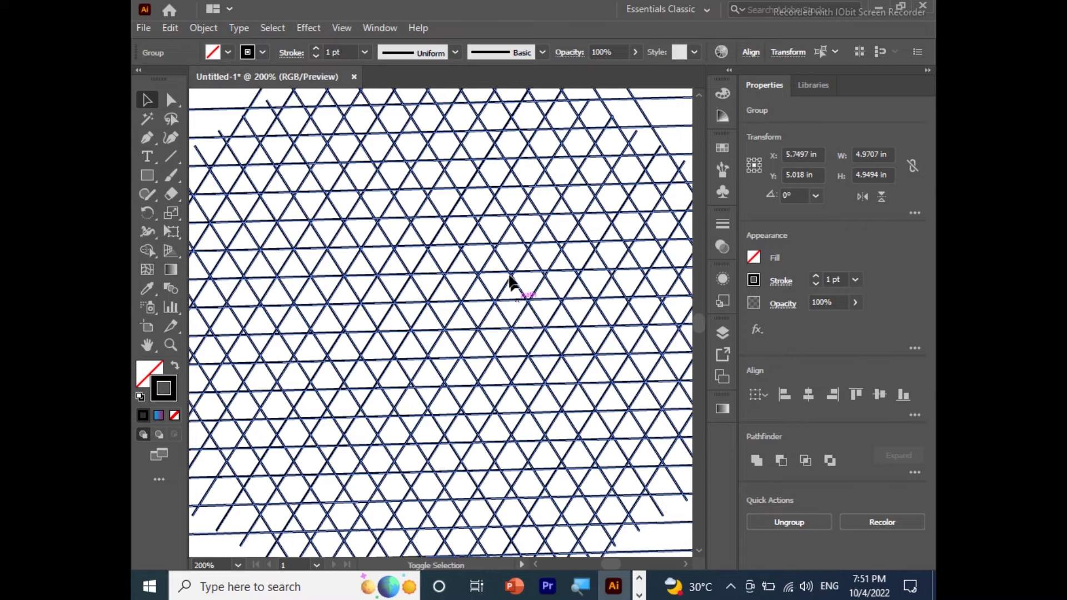
Step: Merge a diagonal strip of grid triangles with Shape Builder and fill it black
key(shift+m)
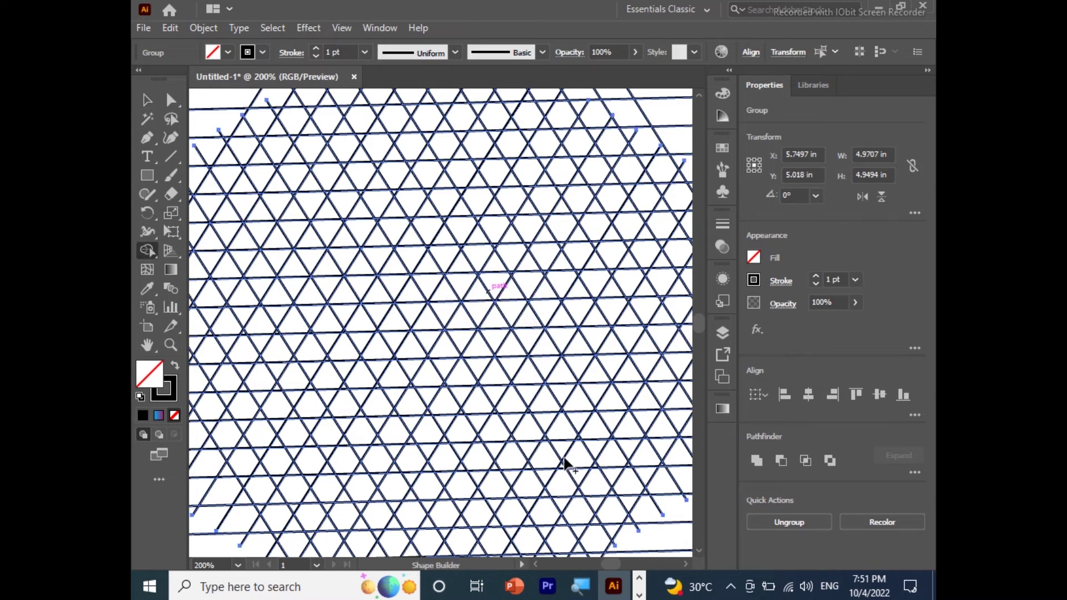
drag(566, 465, 550, 426)
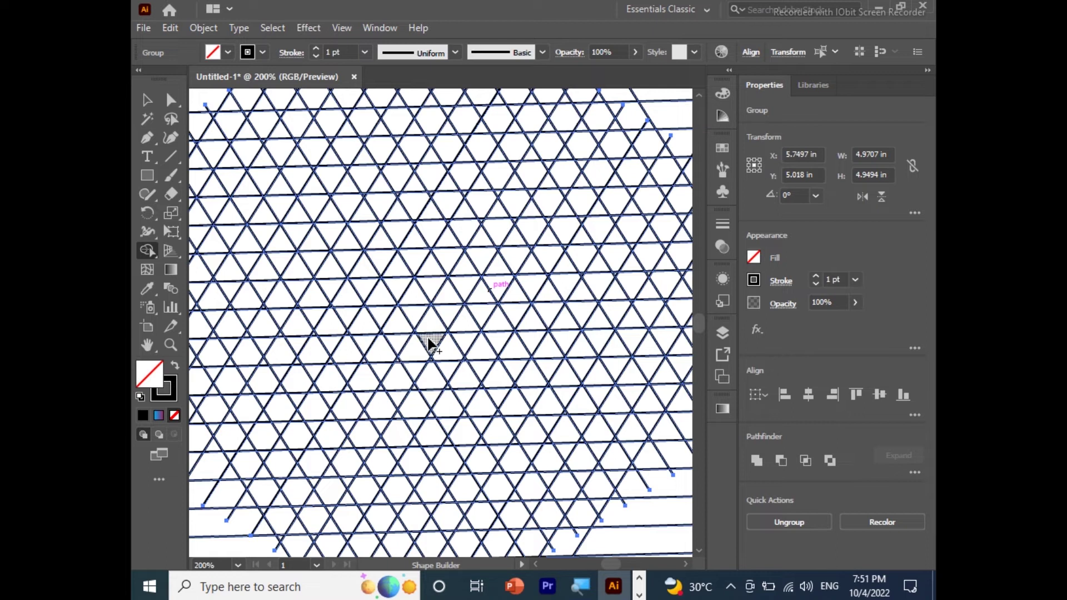
mouse_move(431, 344)
mouse_down()
mouse_move(430, 405)
mouse_move(321, 213)
mouse_up()
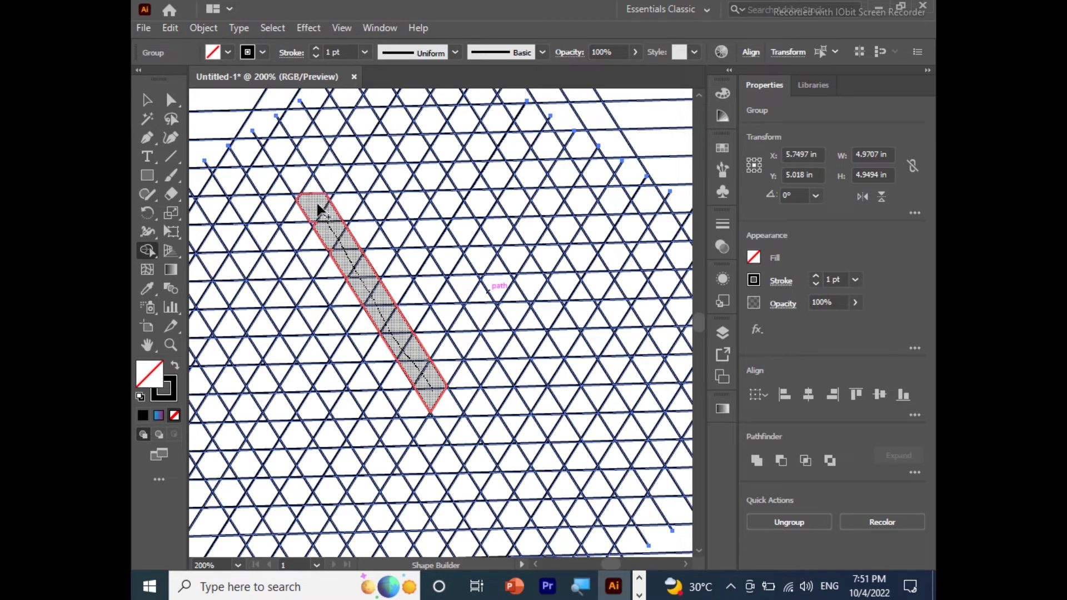
drag(296, 200, 296, 199)
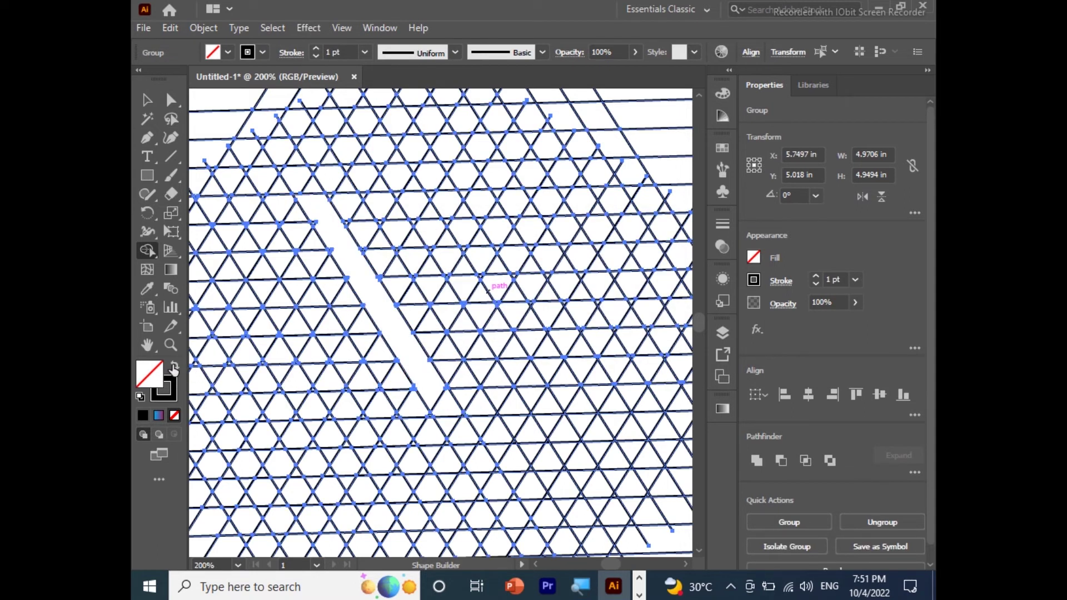
key(shift+x)
click(321, 225)
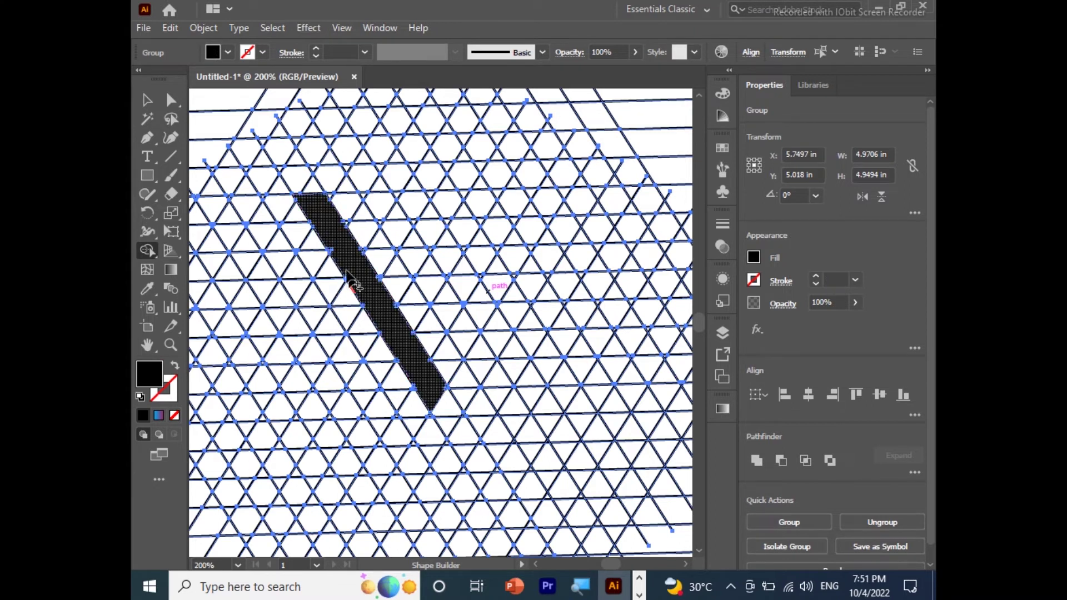
Step: Merge the top row and the right-side triangles into the black strip
mouse_move(322, 199)
mouse_down()
mouse_move(445, 208)
mouse_move(373, 200)
mouse_up()
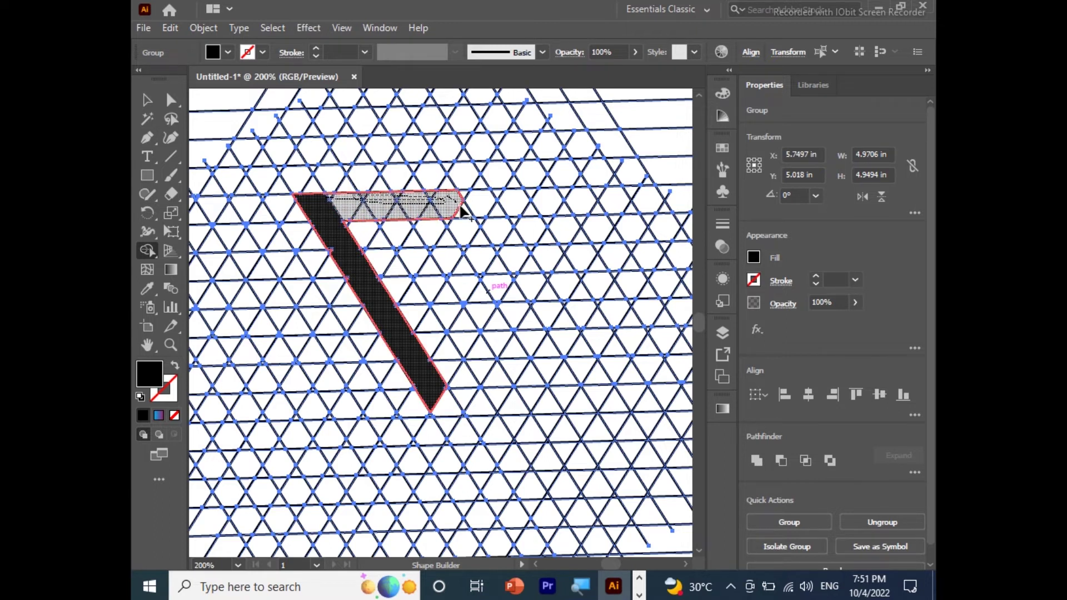
drag(448, 208, 383, 209)
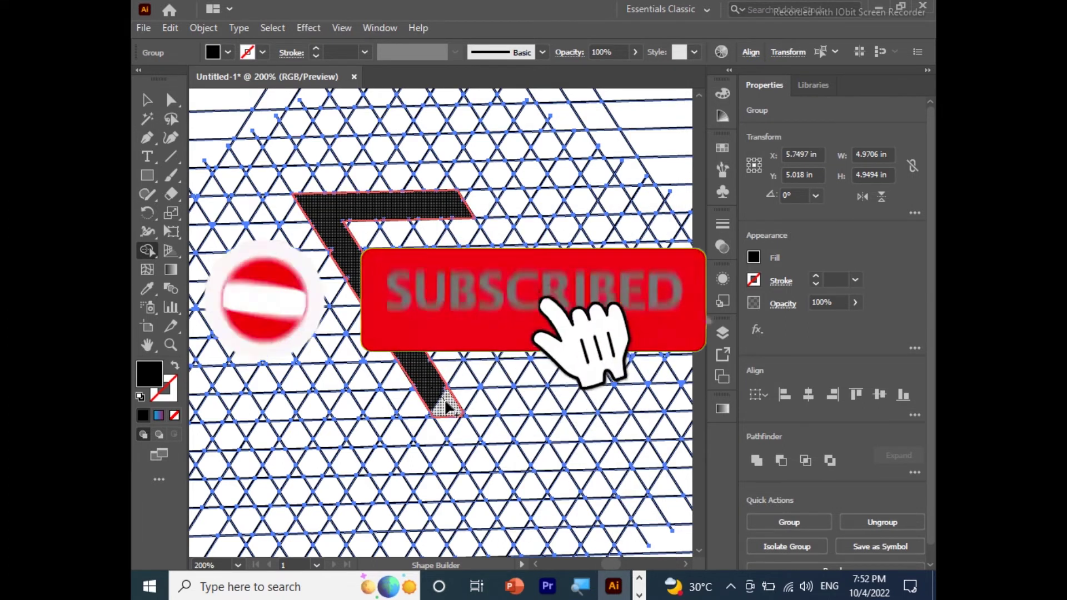
drag(447, 407, 448, 429)
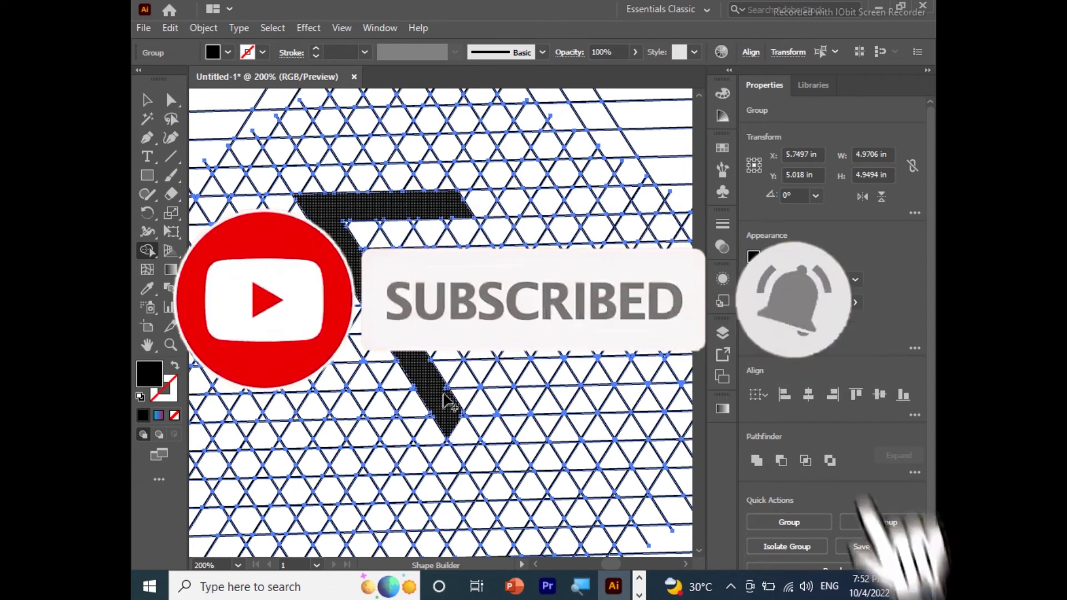
drag(453, 412, 578, 214)
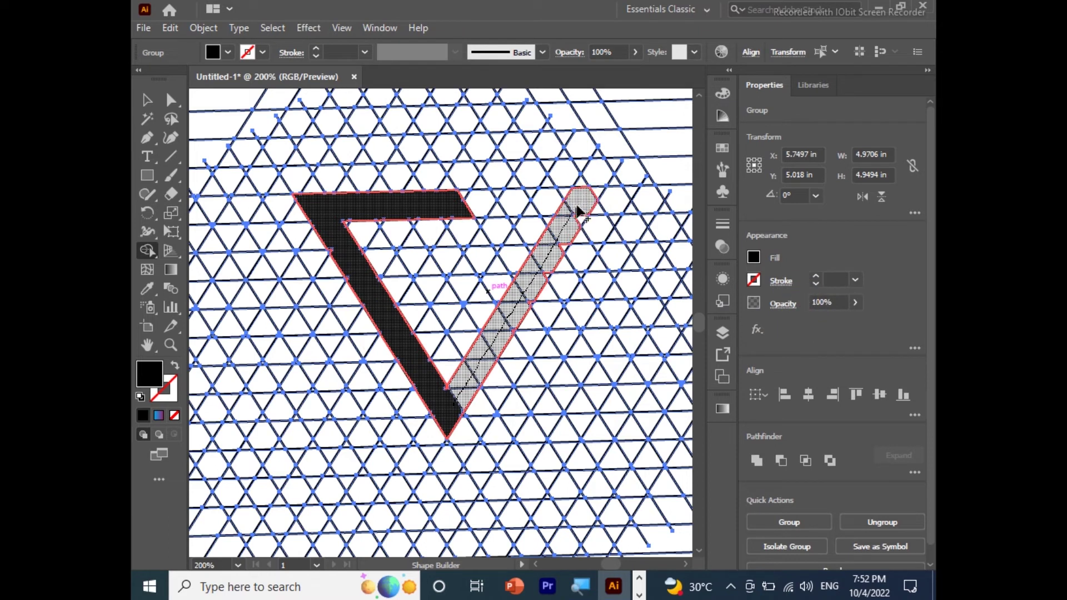
drag(579, 224, 578, 219)
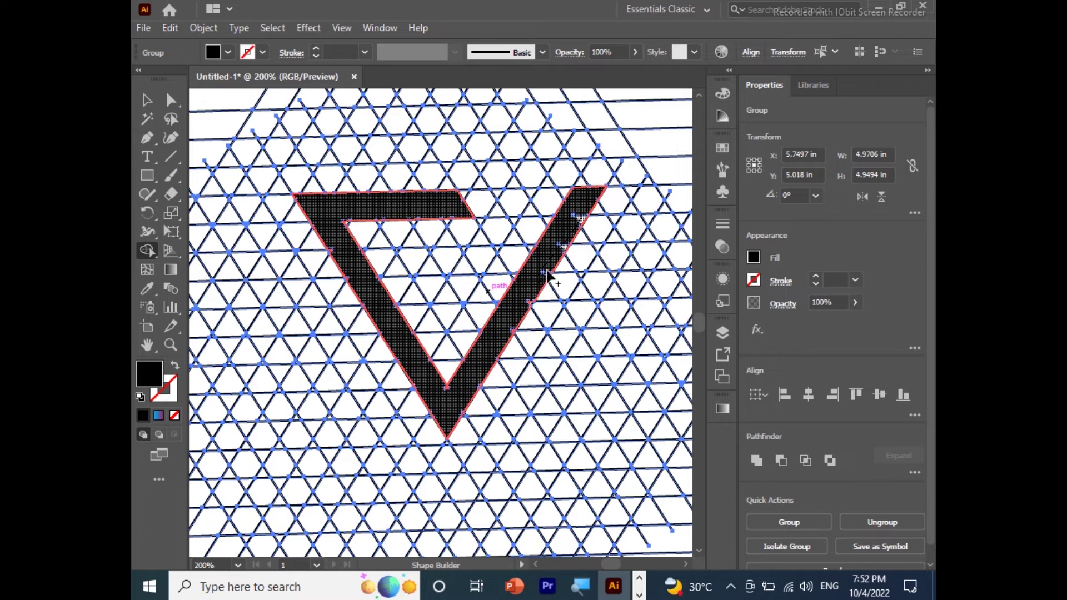
Step: Merge the triangles near the V's top-right corner, leaving a small notch
drag(578, 203, 503, 210)
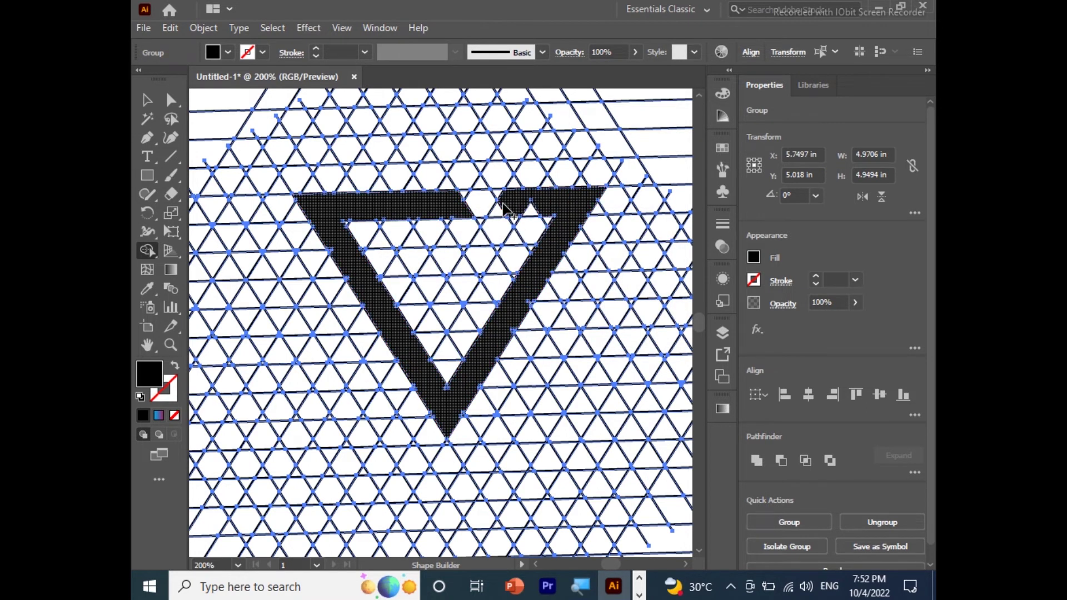
click(499, 210)
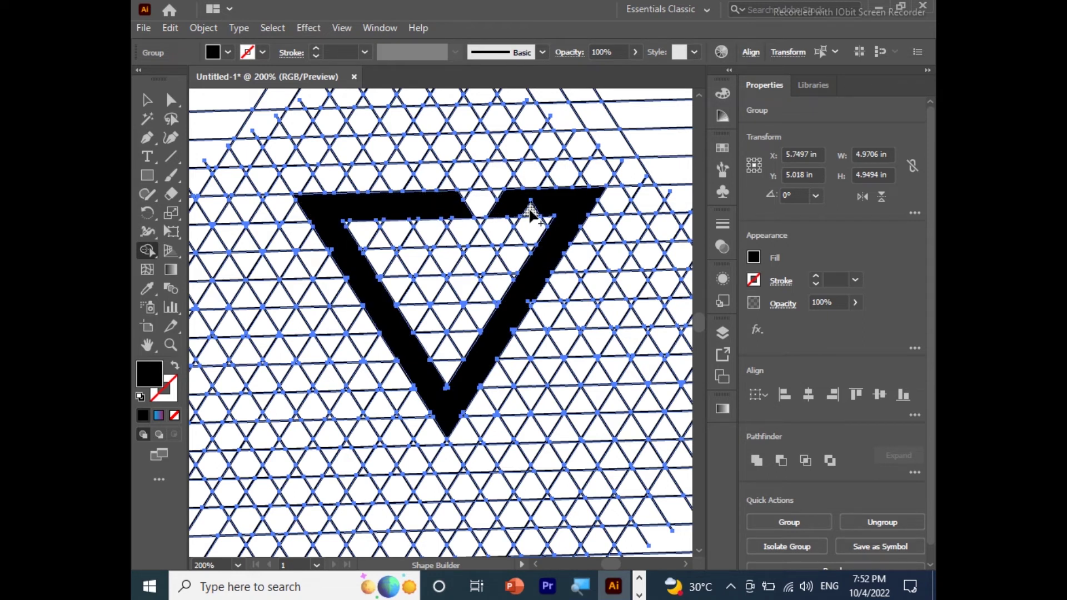
mouse_move(531, 219)
mouse_down()
mouse_move(538, 267)
mouse_move(499, 195)
mouse_up()
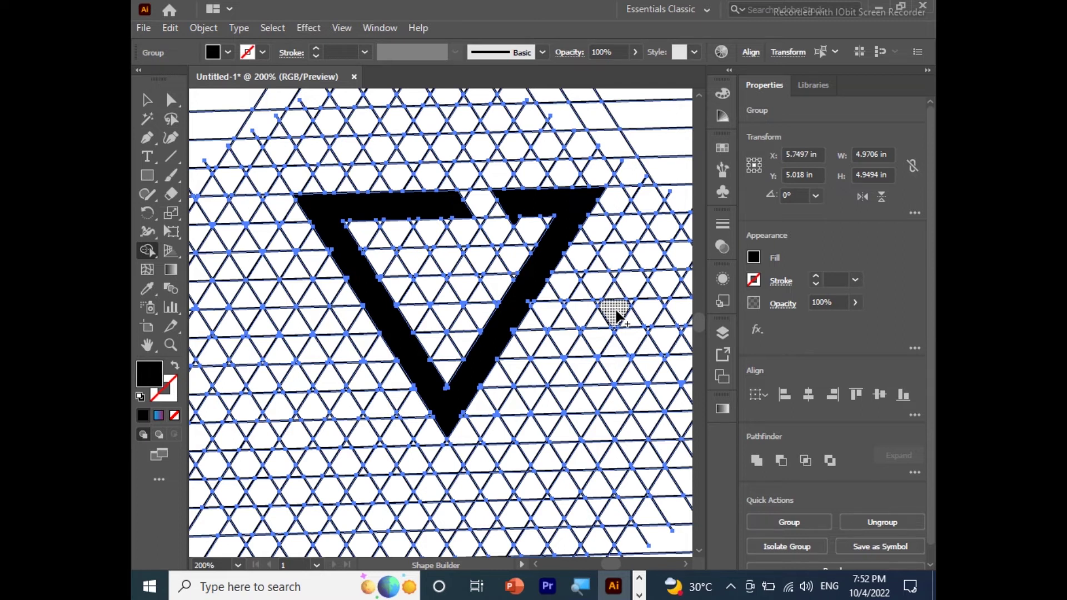
alt+click(533, 206)
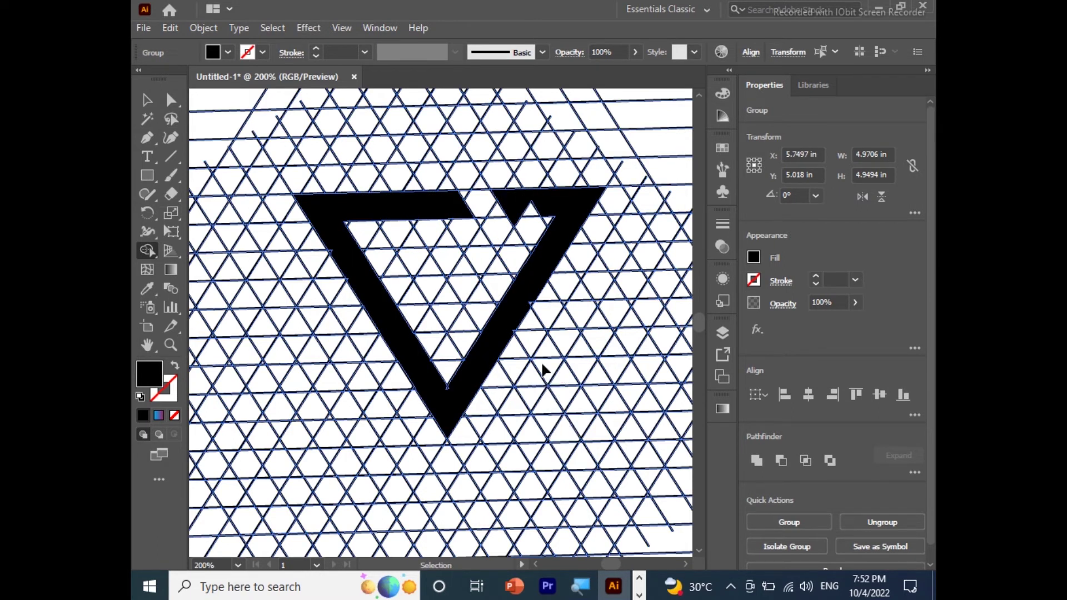
Step: Undo the right-arm merges, then rebuild the top bar and right arm strips with a top-right gap
key(ctrl+z)
key(ctrl+z)
key(ctrl+z)
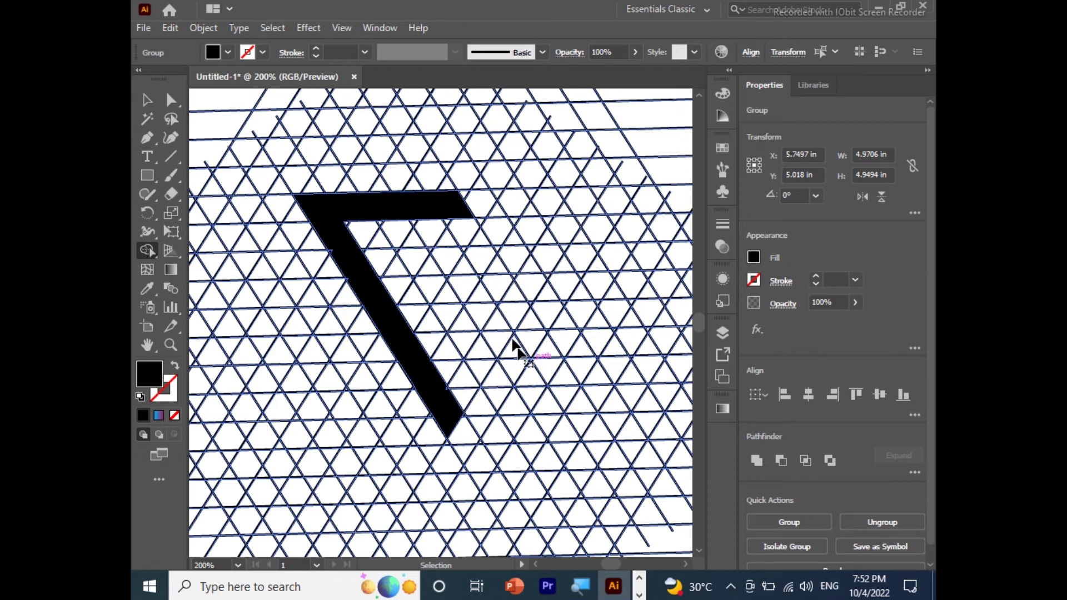
key(ctrl+z)
key(ctrl+z)
key(ctrl+z)
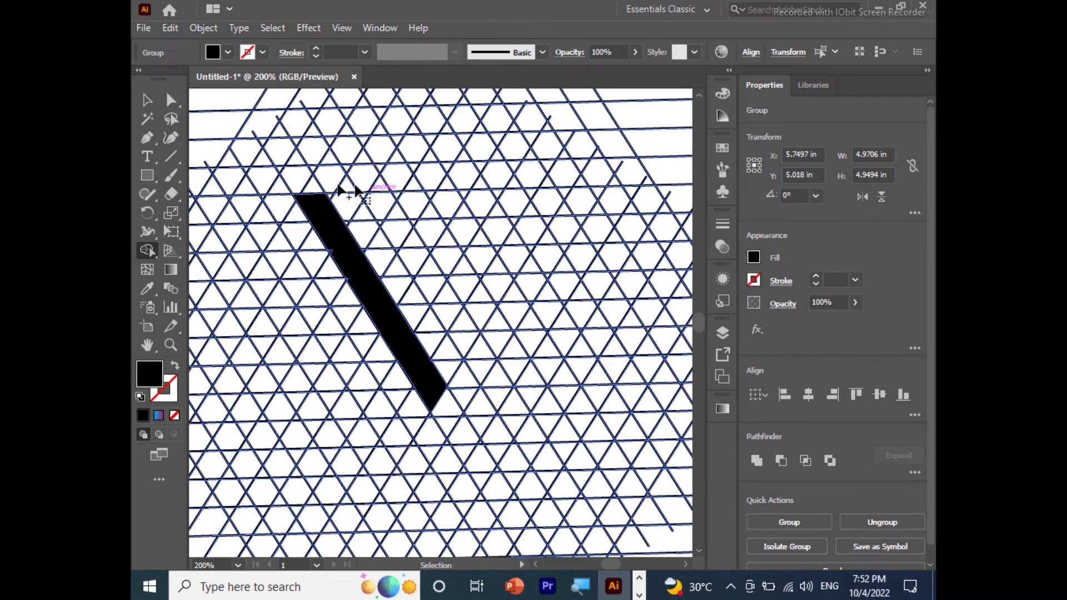
drag(316, 205, 463, 198)
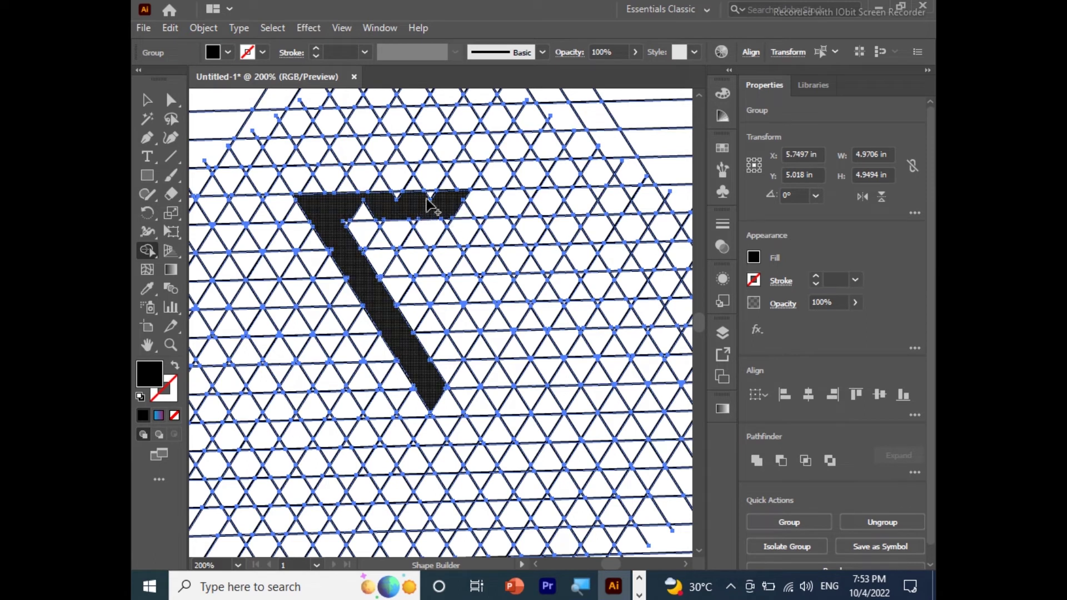
drag(396, 197, 364, 214)
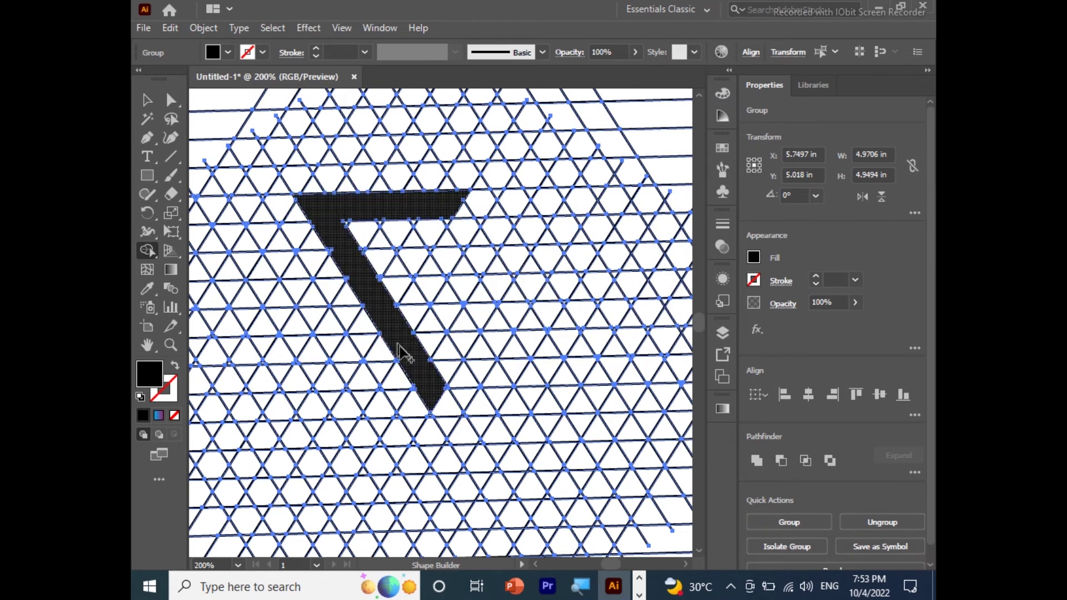
mouse_move(367, 220)
mouse_down()
mouse_move(450, 419)
mouse_move(548, 245)
mouse_move(594, 199)
mouse_up()
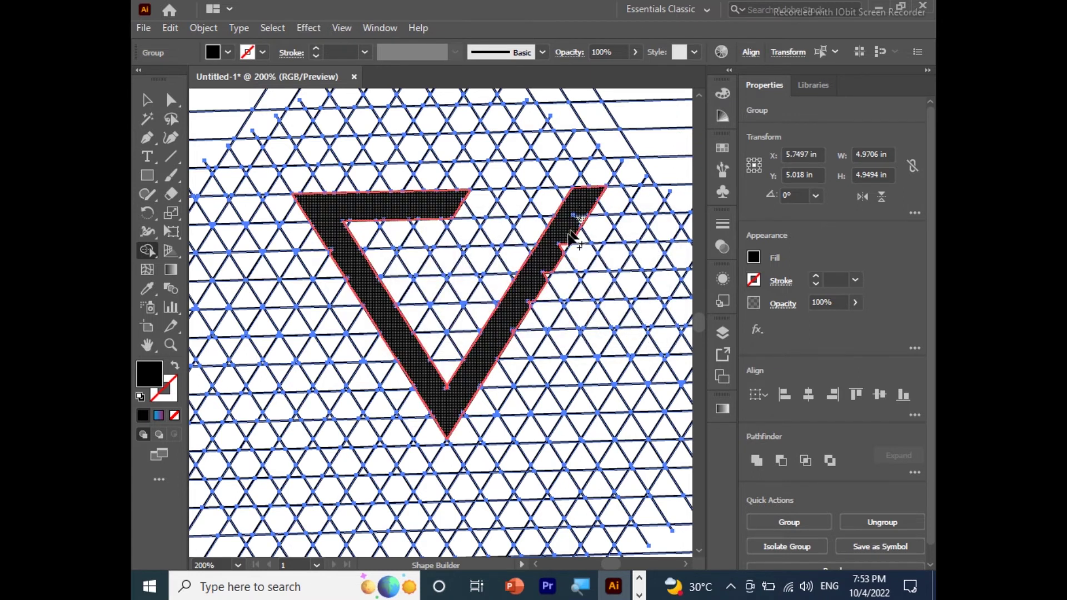
drag(509, 332, 510, 333)
Step: Fill the top-right corner cells and add the inner horizontal bar
drag(550, 204, 498, 217)
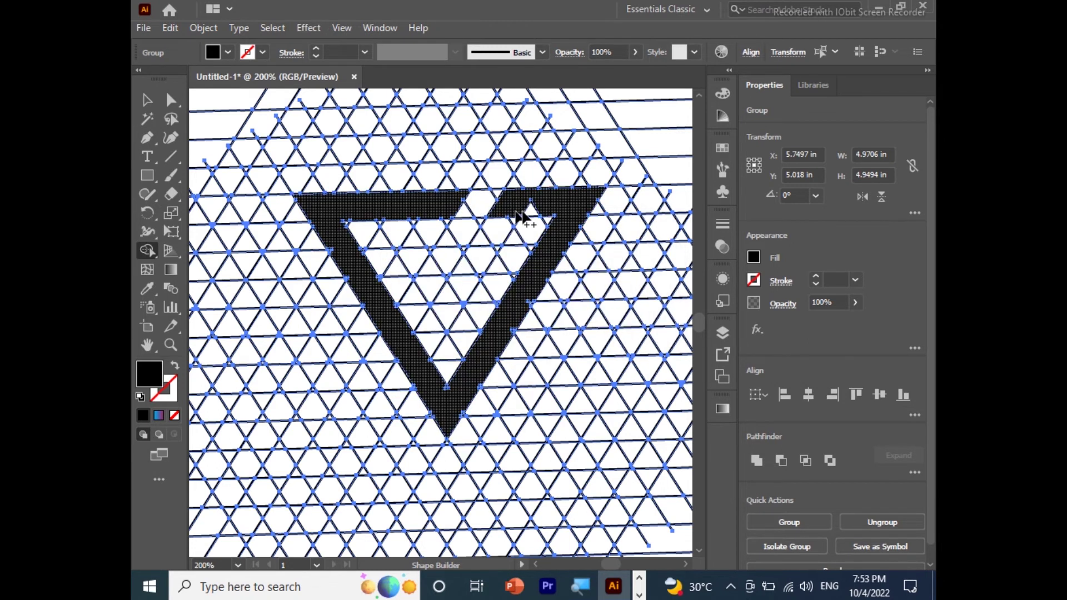
click(533, 208)
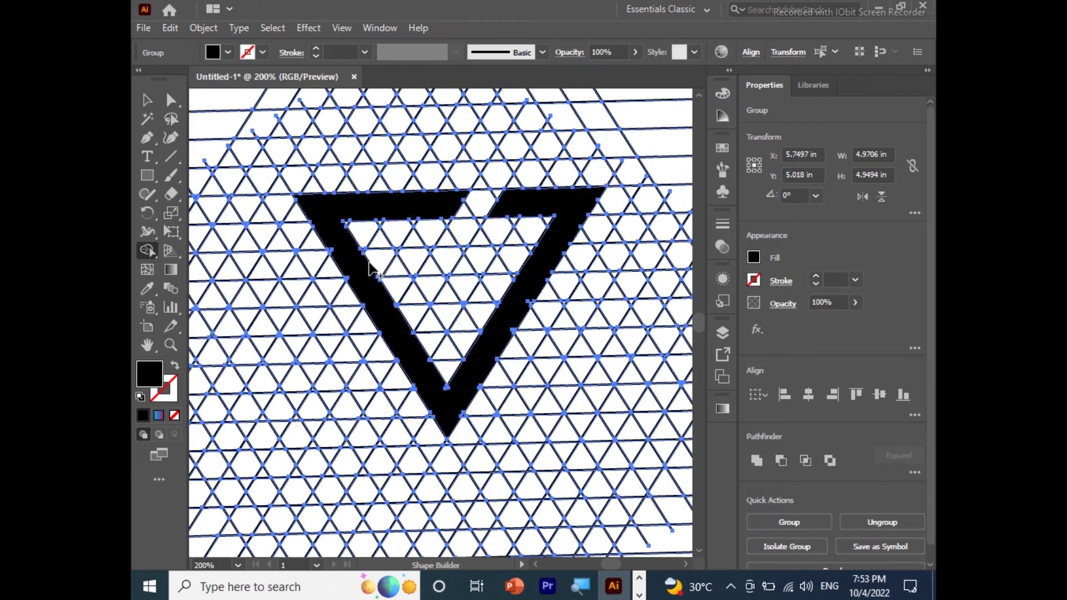
mouse_move(366, 269)
mouse_down()
mouse_move(408, 267)
mouse_move(427, 250)
mouse_up()
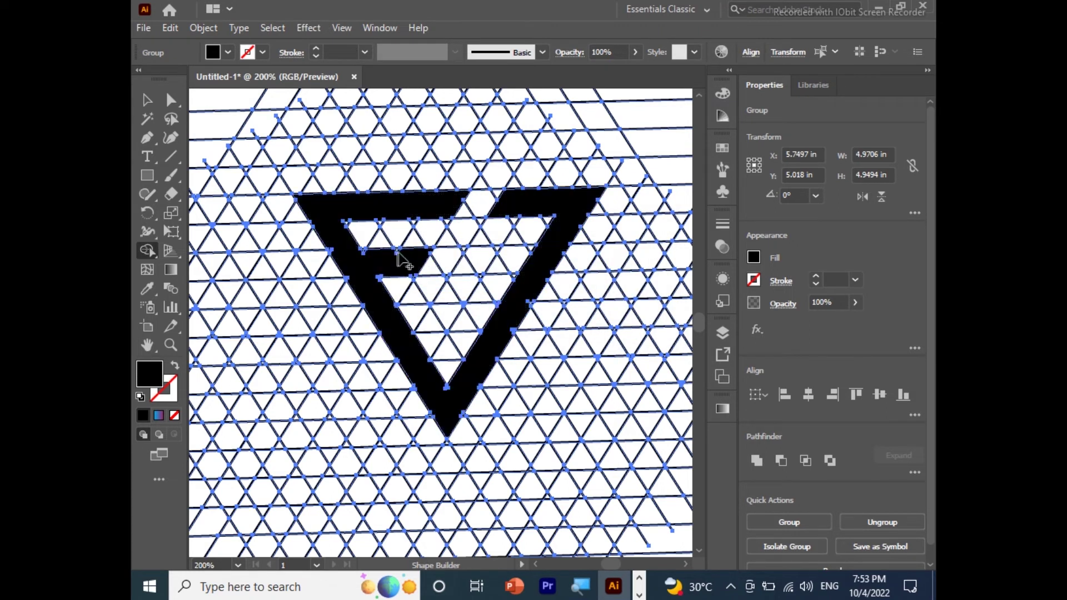
Step: Merge a run of triangles into an inner diagonal bar across the V
drag(508, 217, 457, 290)
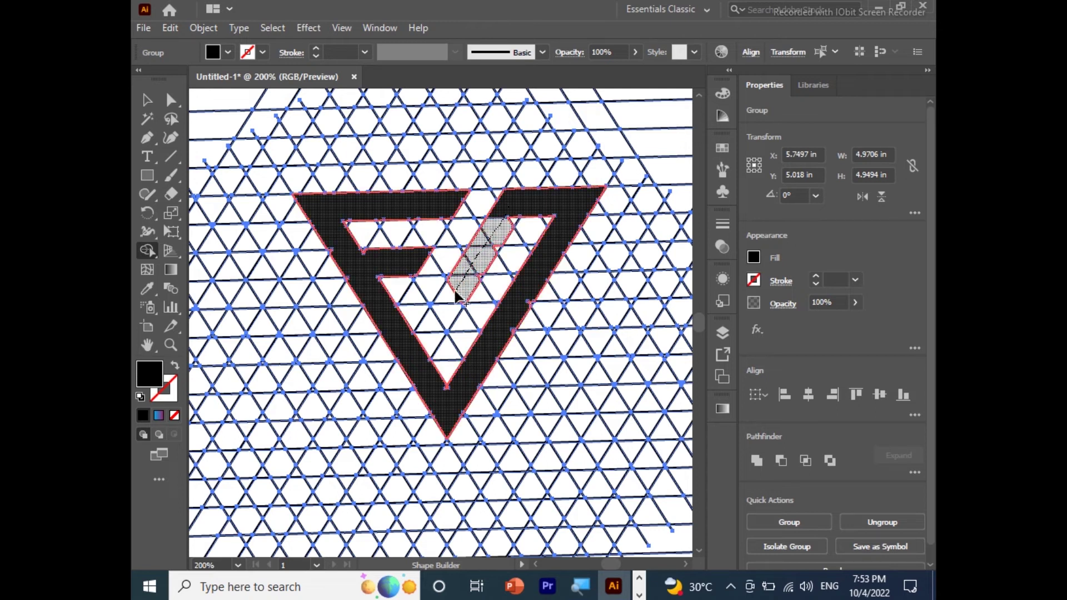
drag(454, 298, 449, 301)
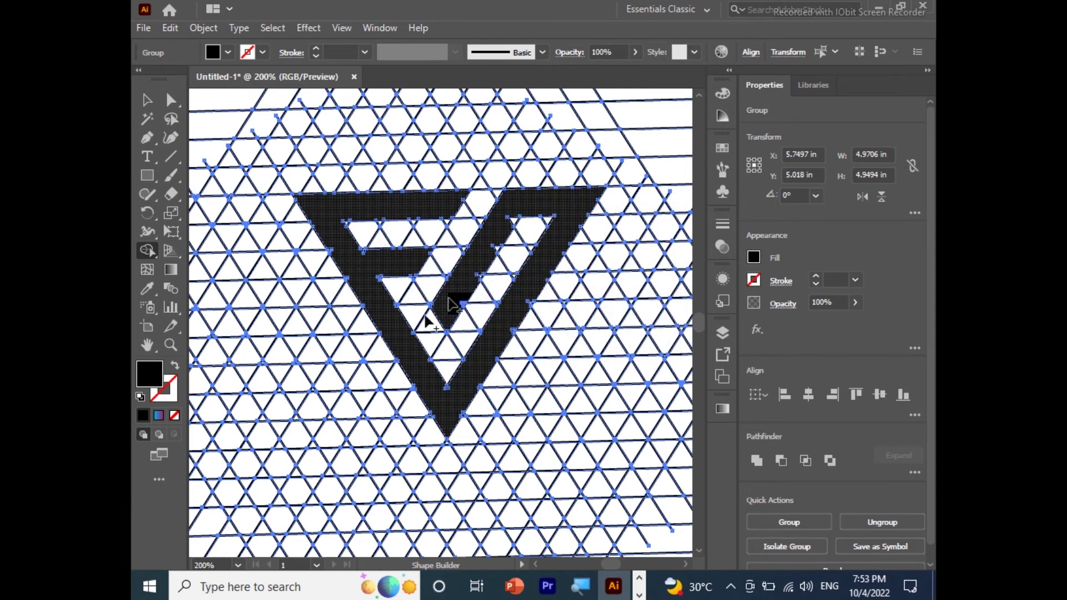
drag(450, 303, 500, 246)
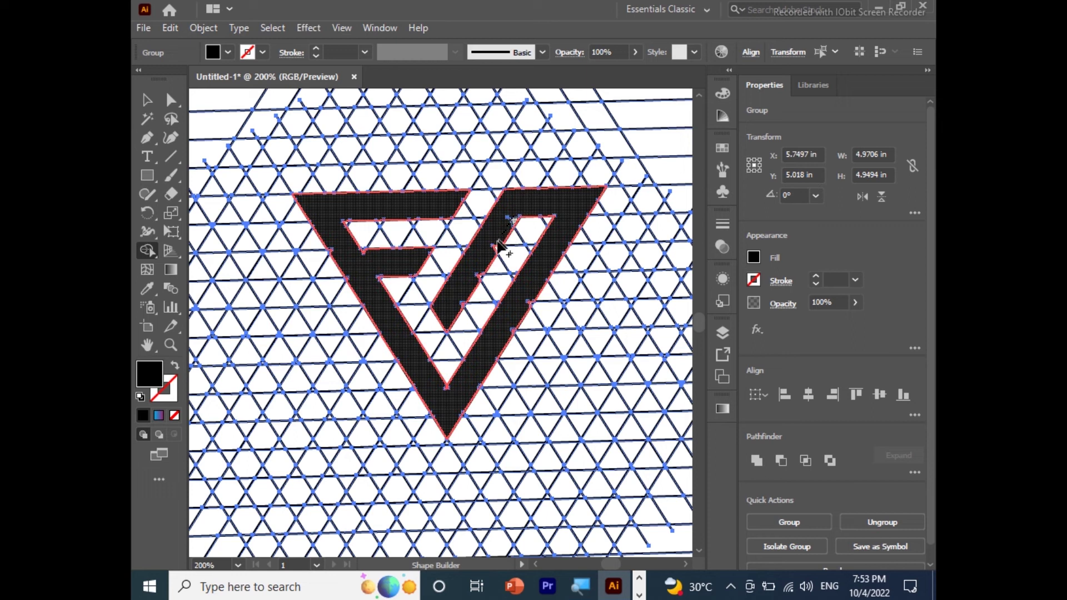
drag(495, 249, 496, 249)
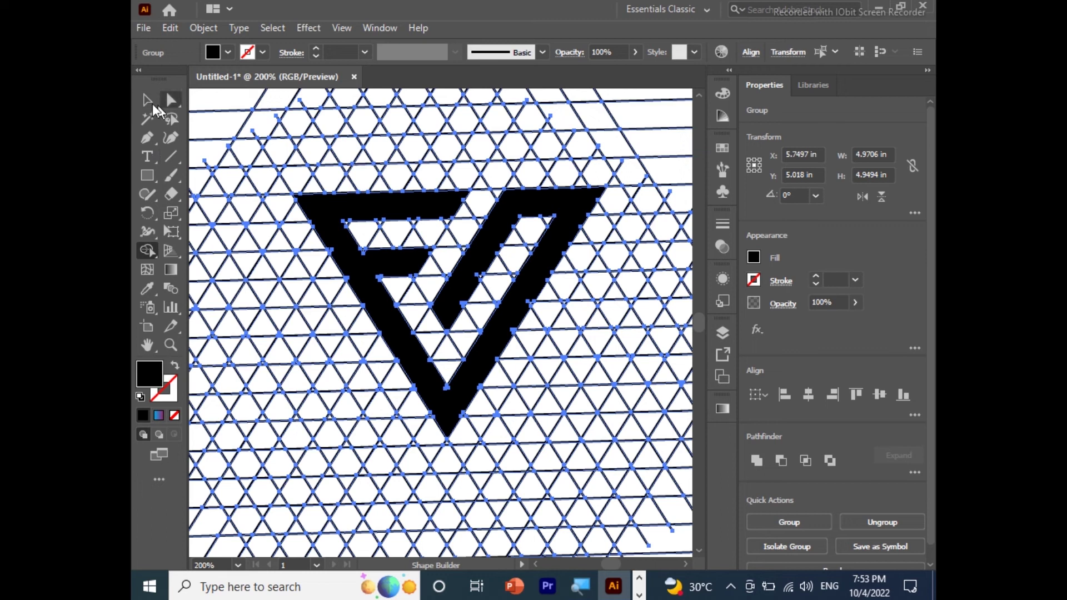
Step: Select the monogram group and merge all its black pieces with Shape Builder into one shape
click(147, 100)
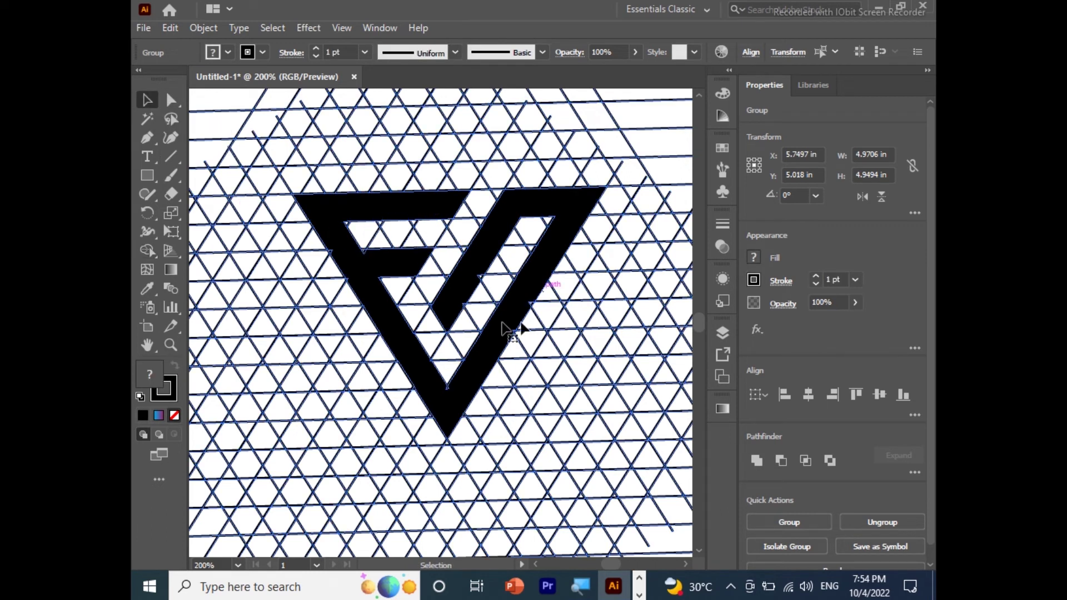
click(489, 285)
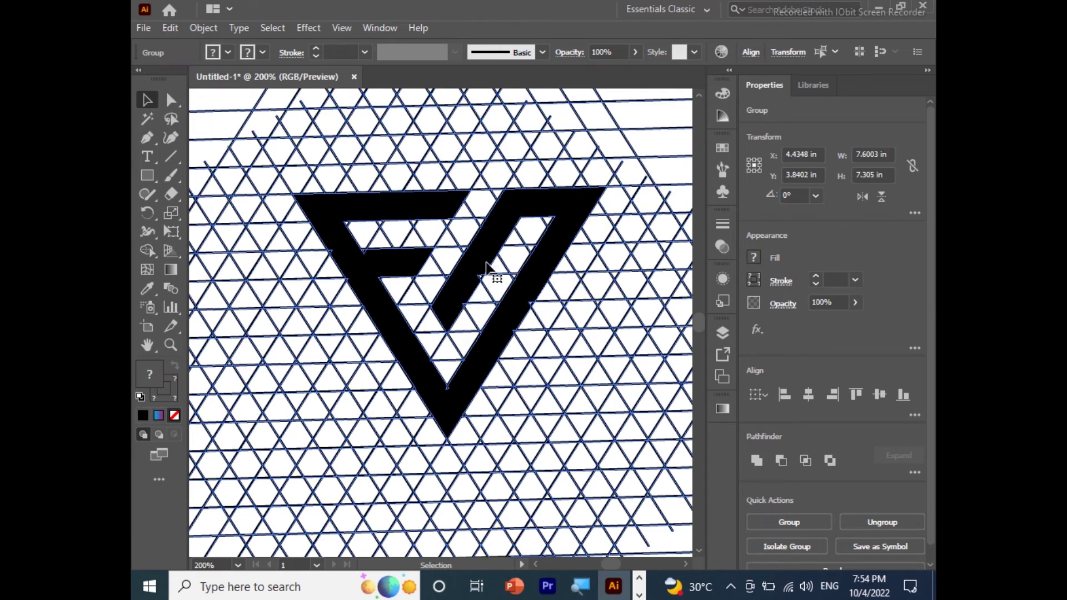
scroll(486, 269, up, 2)
mouse_move(377, 310)
mouse_down()
mouse_move(389, 289)
mouse_move(317, 238)
mouse_up()
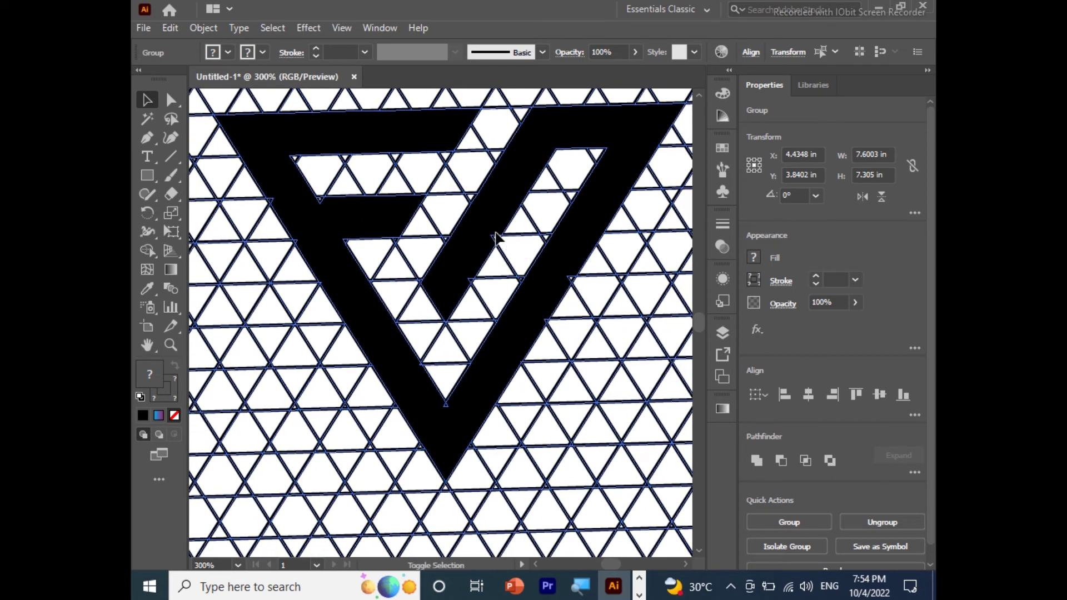
key(shift+m)
click(566, 284)
drag(668, 123, 318, 157)
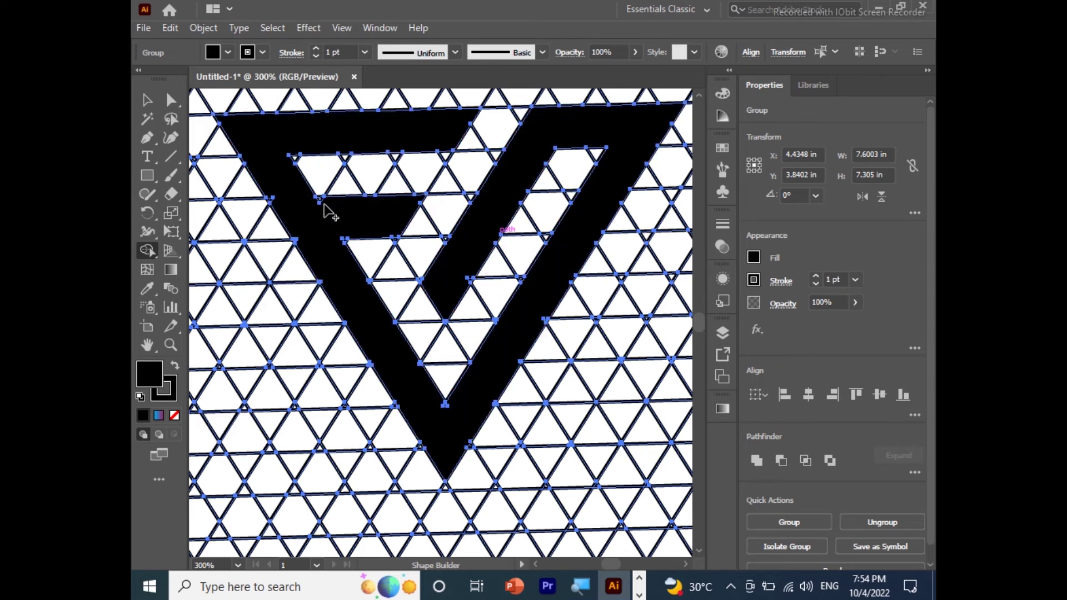
click(298, 148)
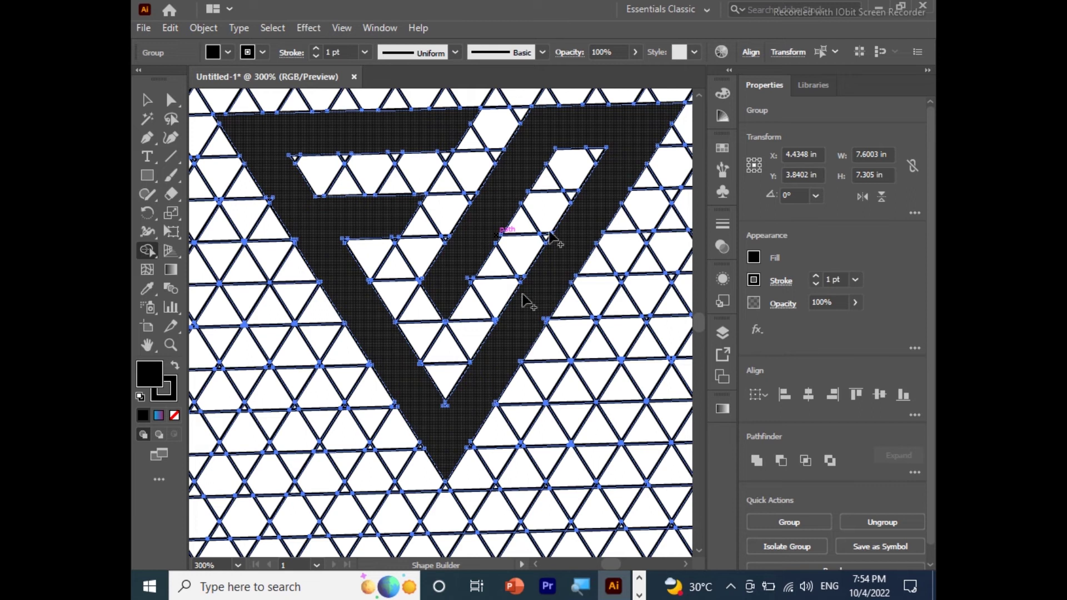
Step: Zoom out to view the whole grid and deselect everything
scroll(589, 233, up, 2)
scroll(599, 225, up, 2)
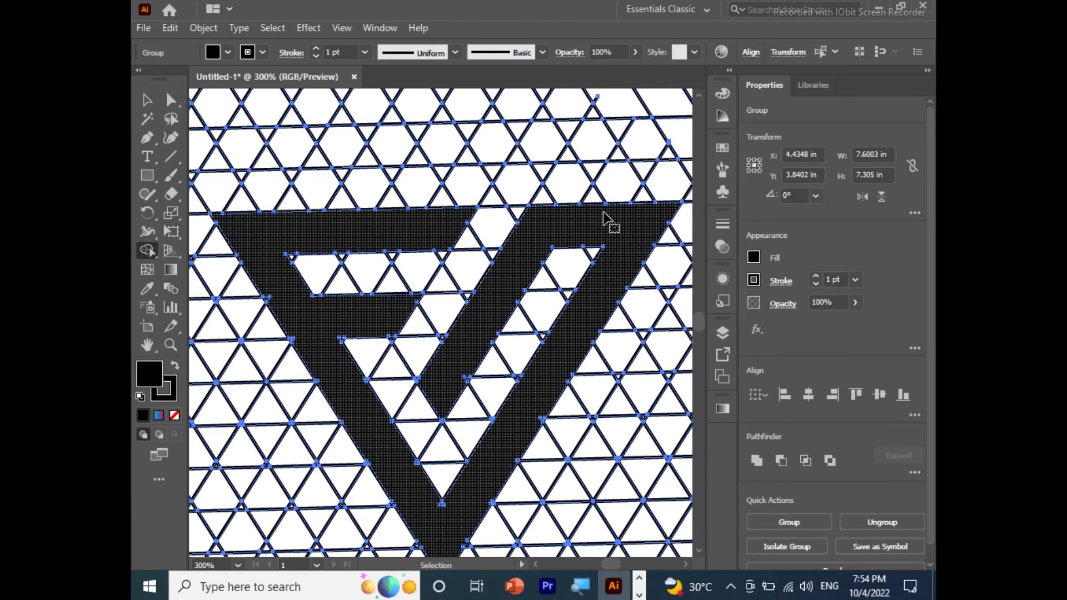
scroll(597, 221, down, 2)
drag(467, 339, 211, 262)
ctrl+click(640, 311)
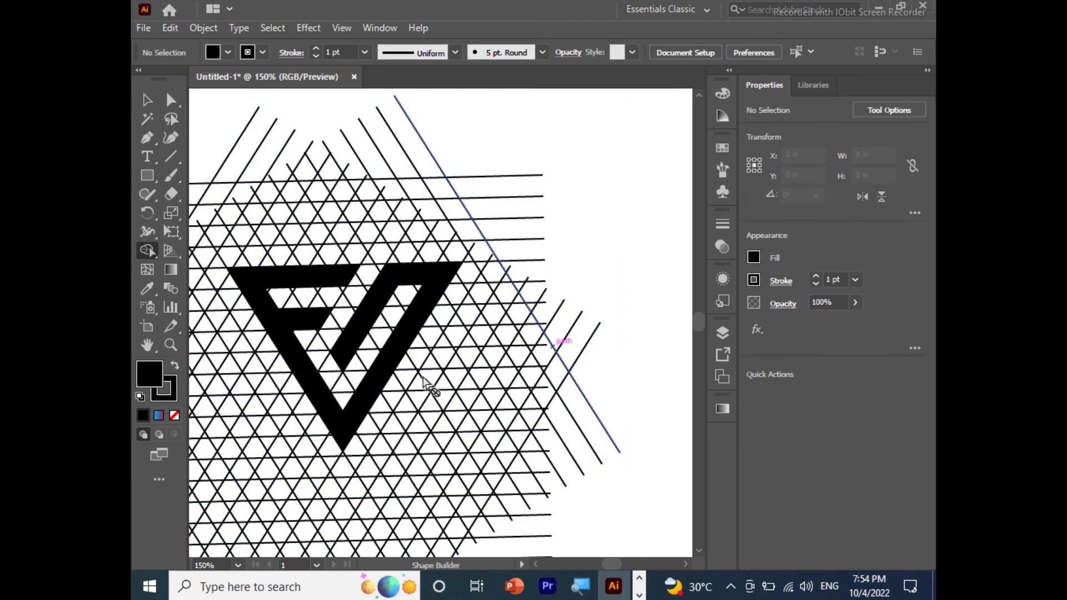
Step: Ungroup the line grid group
scroll(556, 333, left, 3)
key(v)
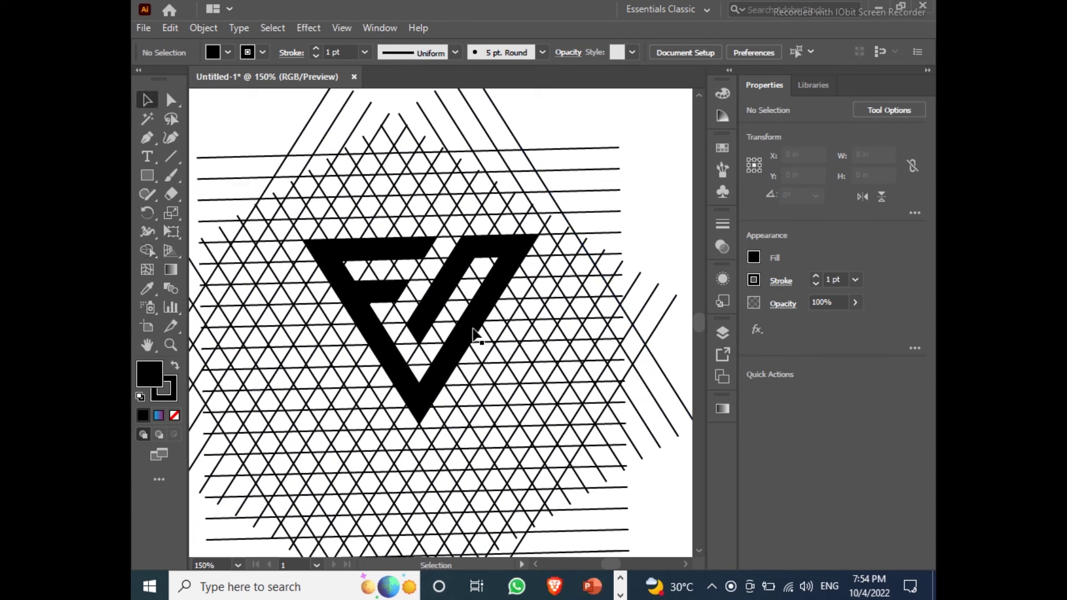
click(474, 332)
right_click(473, 332)
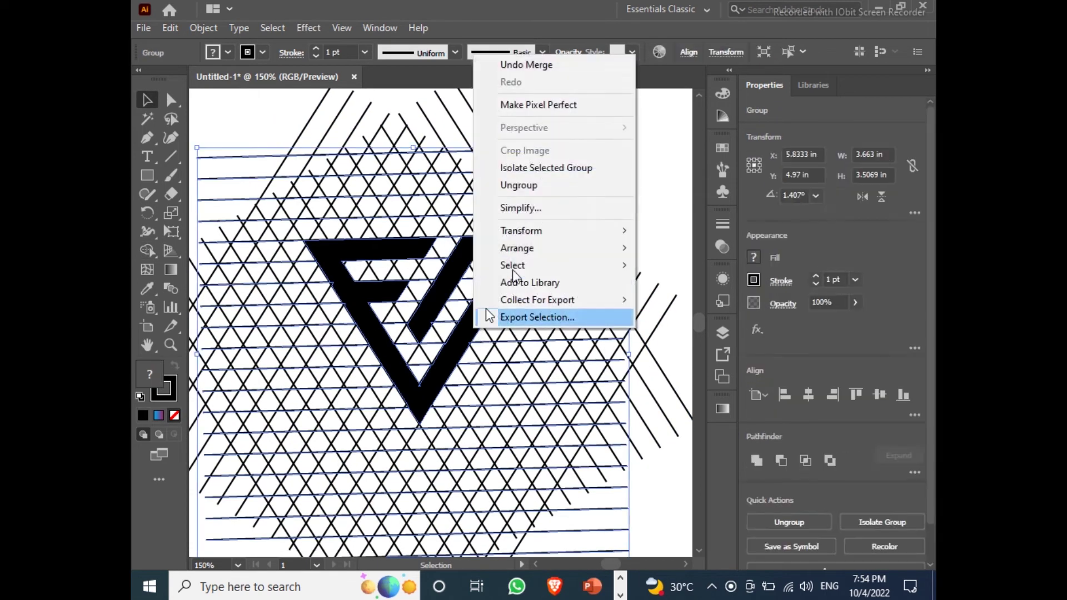
click(544, 186)
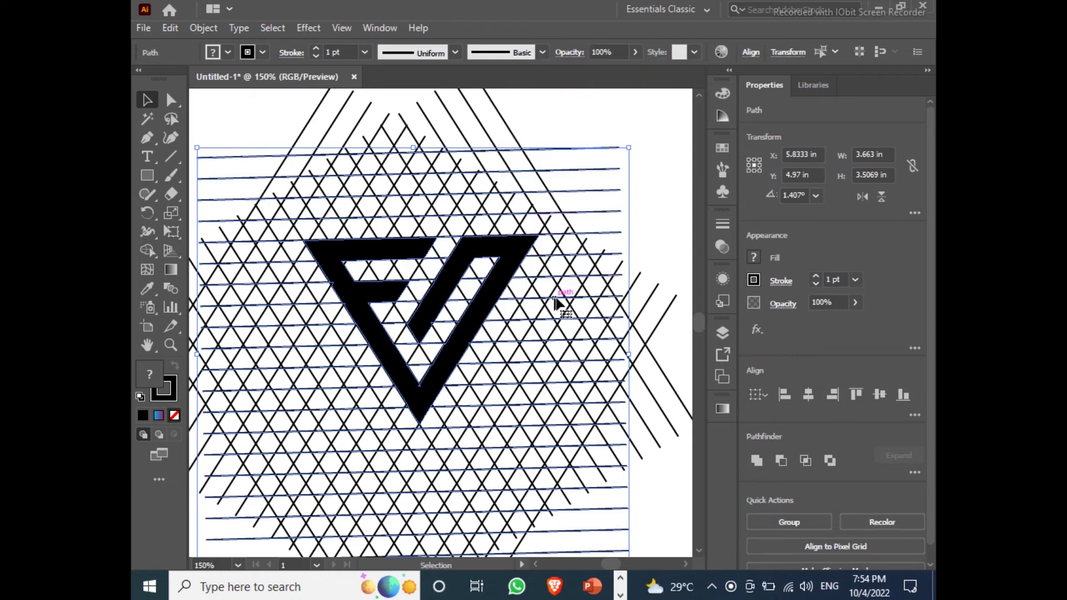
Step: Move the F/V monogram away from the grid to the artboard's top-left
key(ctrl+minus)
click(644, 219)
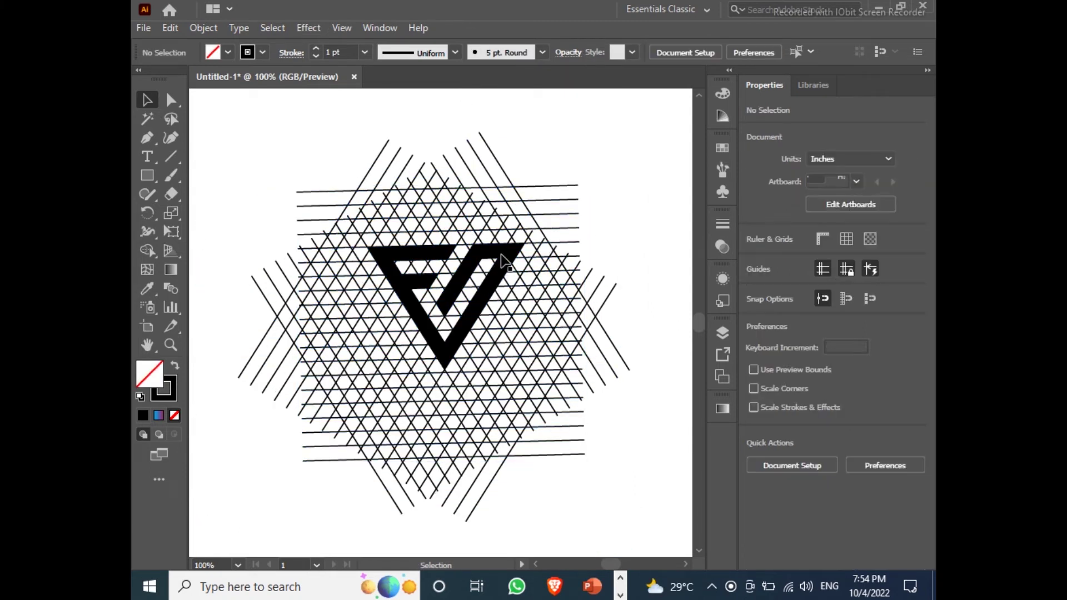
click(507, 261)
drag(507, 256, 283, 123)
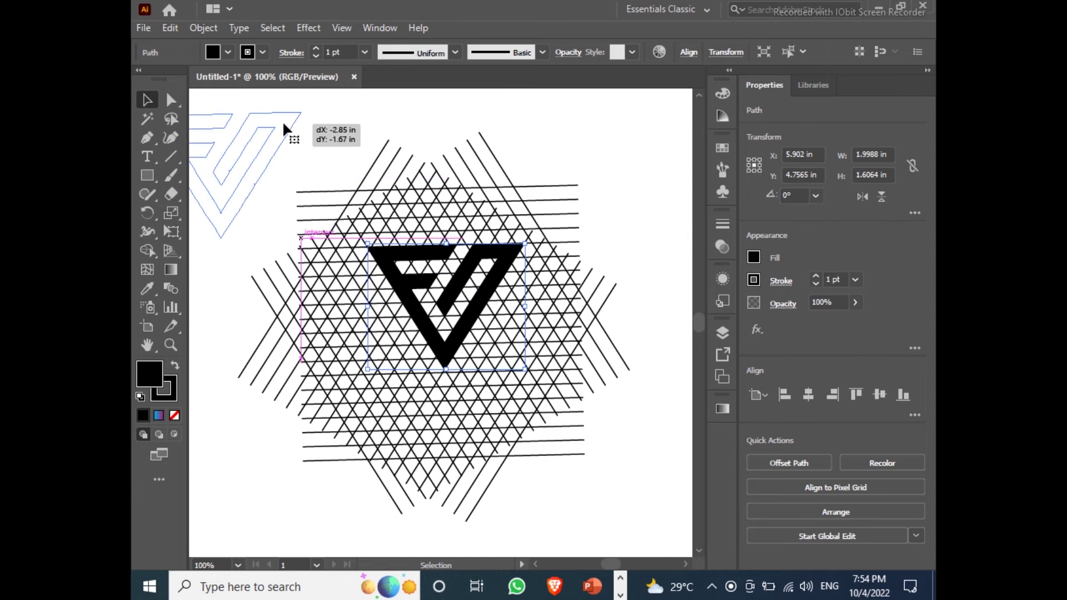
drag(615, 145, 521, 288)
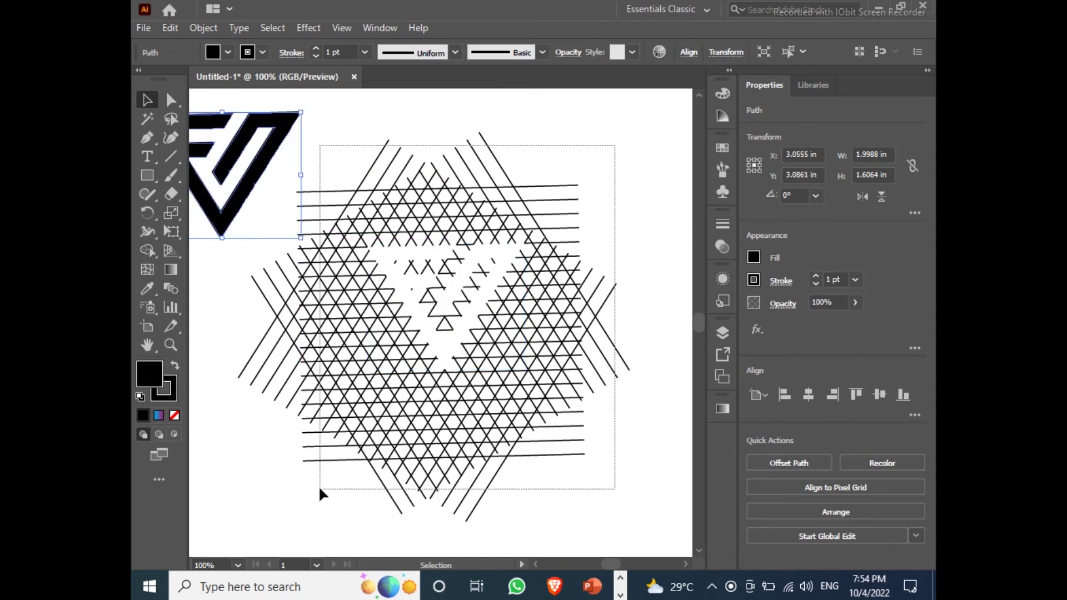
Step: Delete the remaining grid lines and place the monogram below the gradient aperture
drag(318, 485, 325, 468)
key(Delete)
drag(268, 293, 417, 408)
mouse_move(504, 251)
mouse_down()
mouse_move(586, 248)
mouse_move(457, 297)
mouse_move(465, 321)
mouse_up()
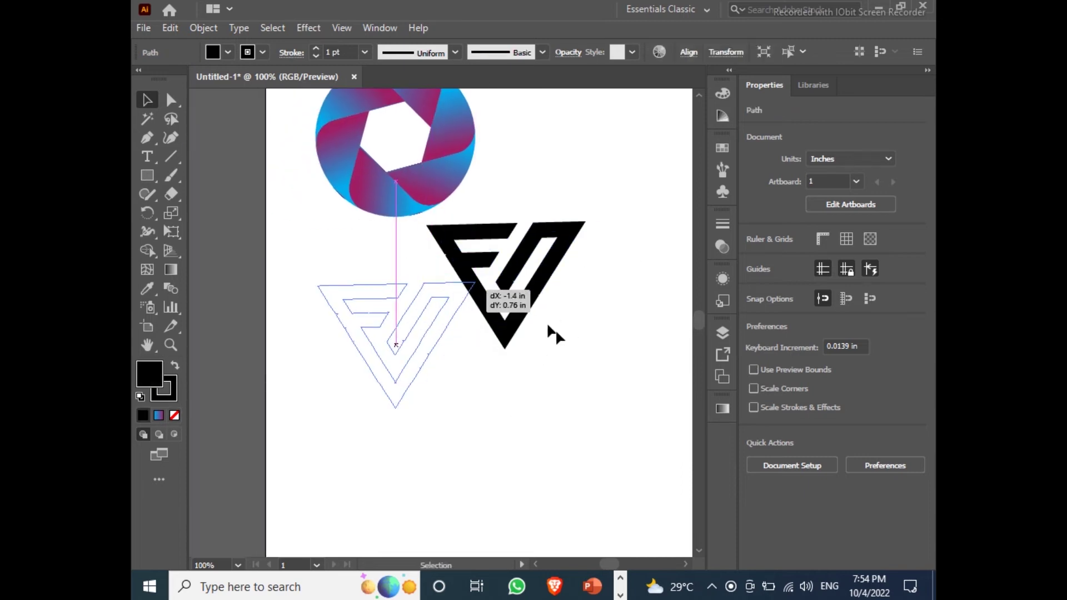
click(500, 294)
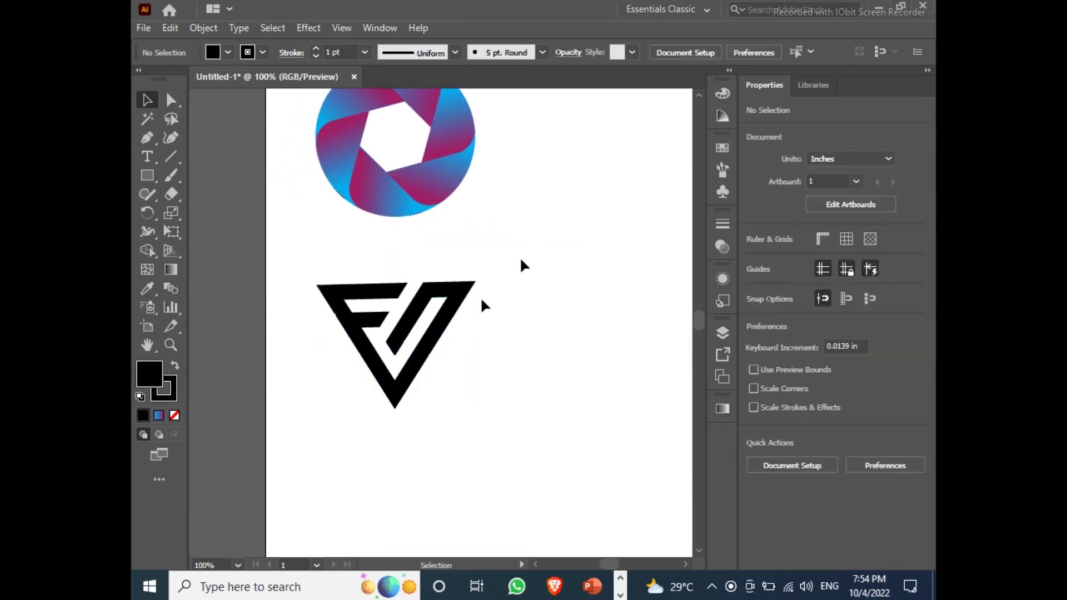
Step: Try 3 pt and 2 pt outline weights on the monogram, then return to 1 pt
click(451, 307)
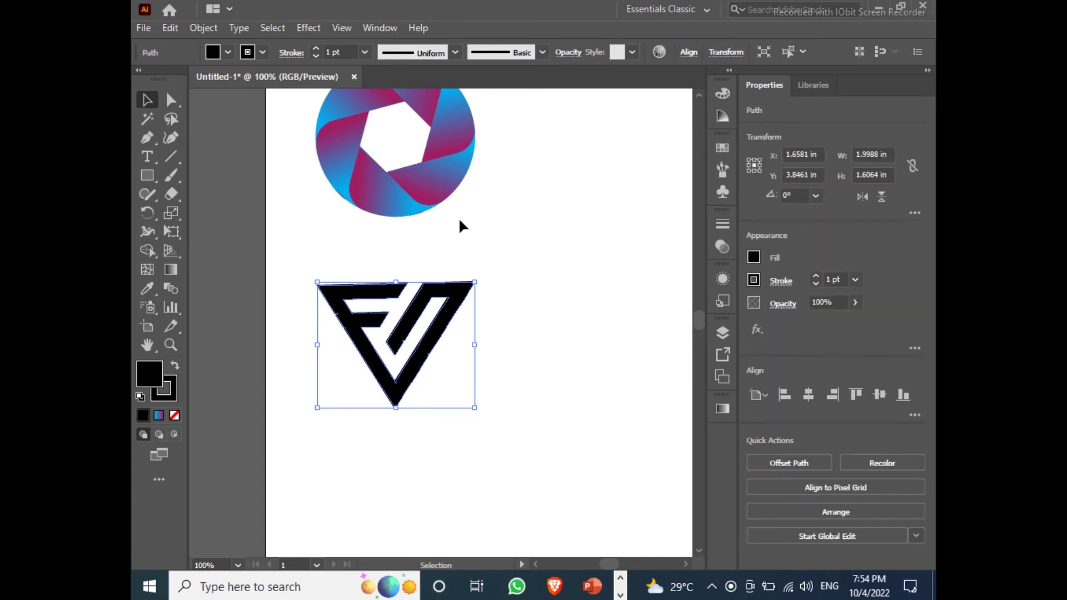
key(ctrl+plus)
key(ctrl+plus)
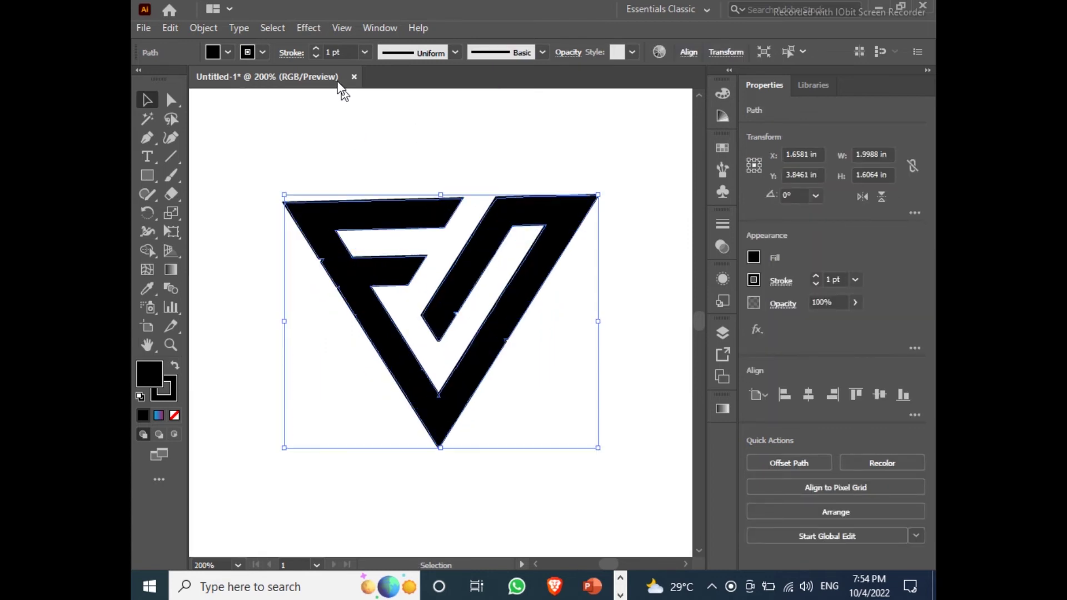
click(315, 48)
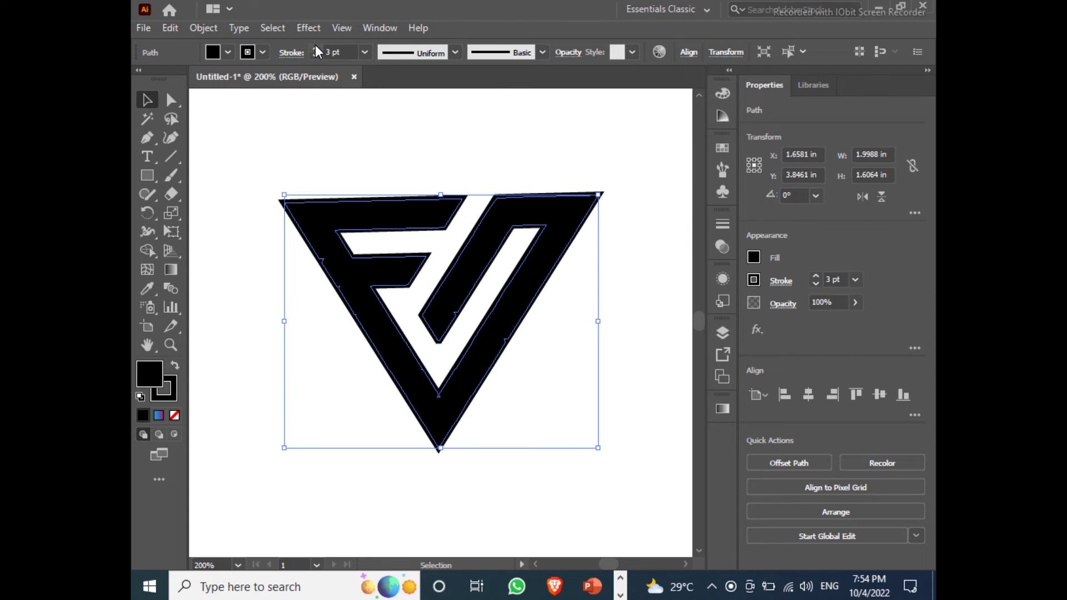
click(315, 56)
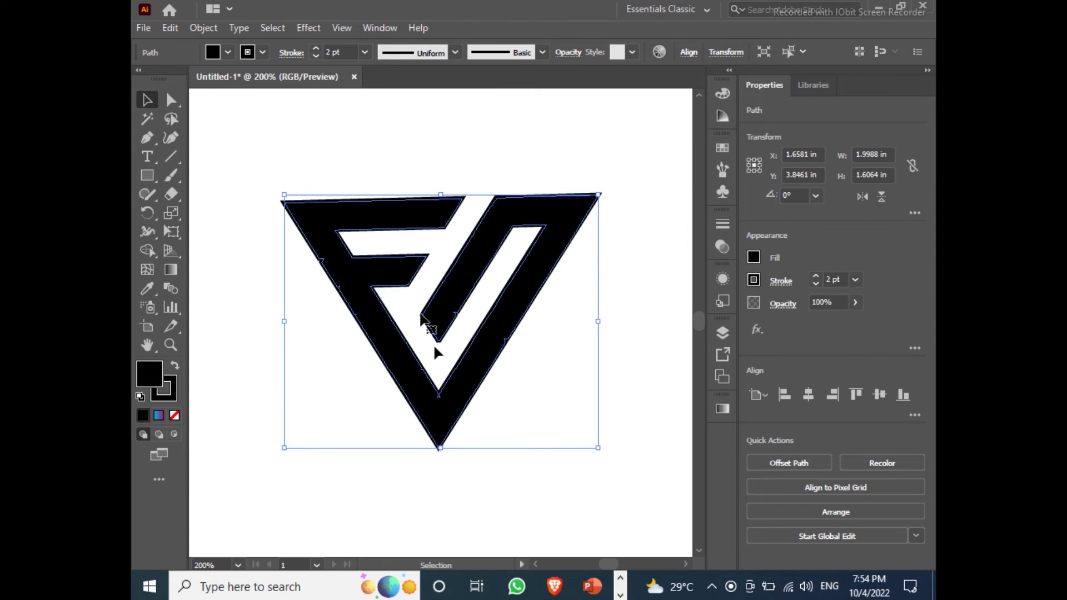
click(314, 57)
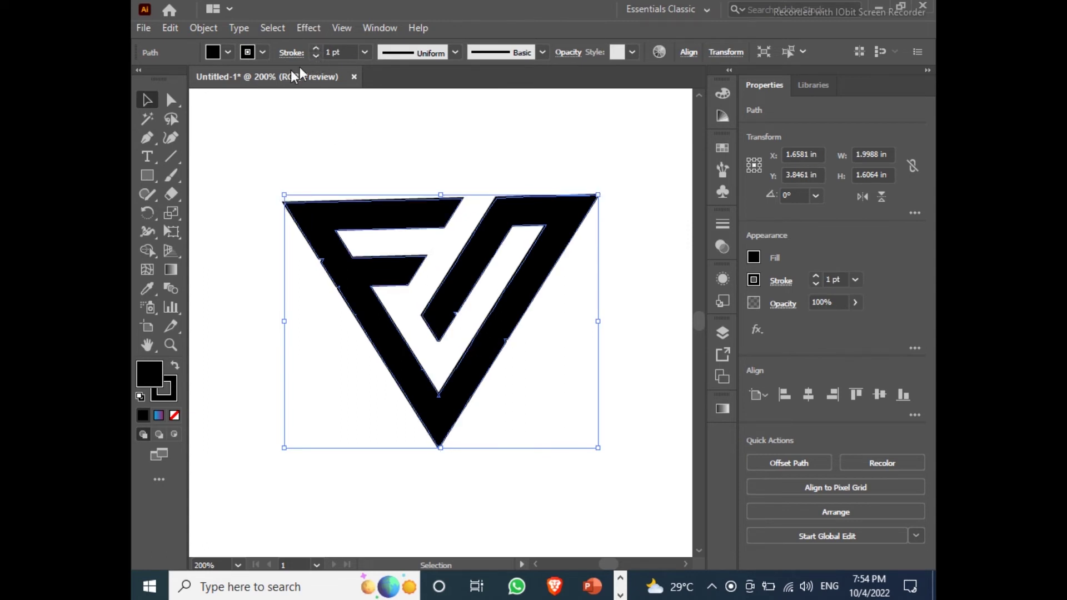
Step: Expand the monogram's fill and stroke, then unite it into one shape in Pathfinder
click(210, 23)
click(270, 190)
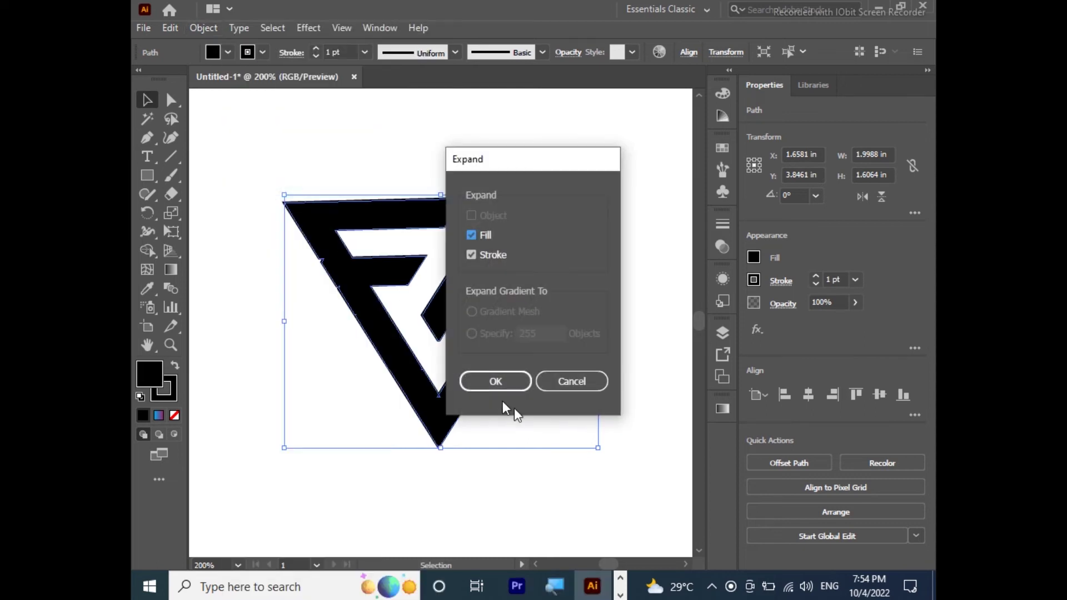
click(496, 382)
drag(421, 384, 370, 380)
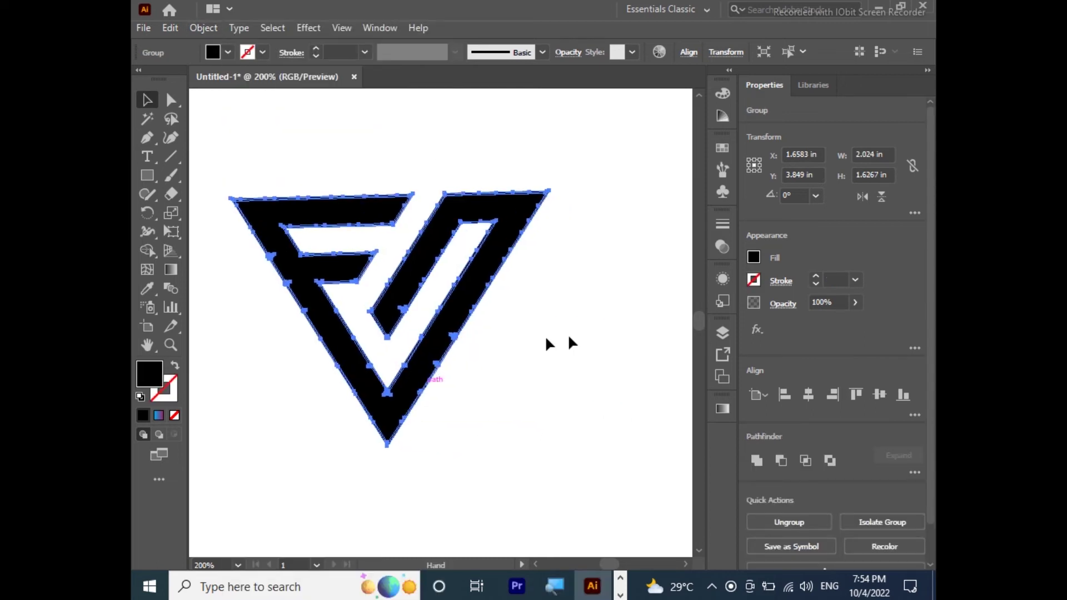
click(756, 460)
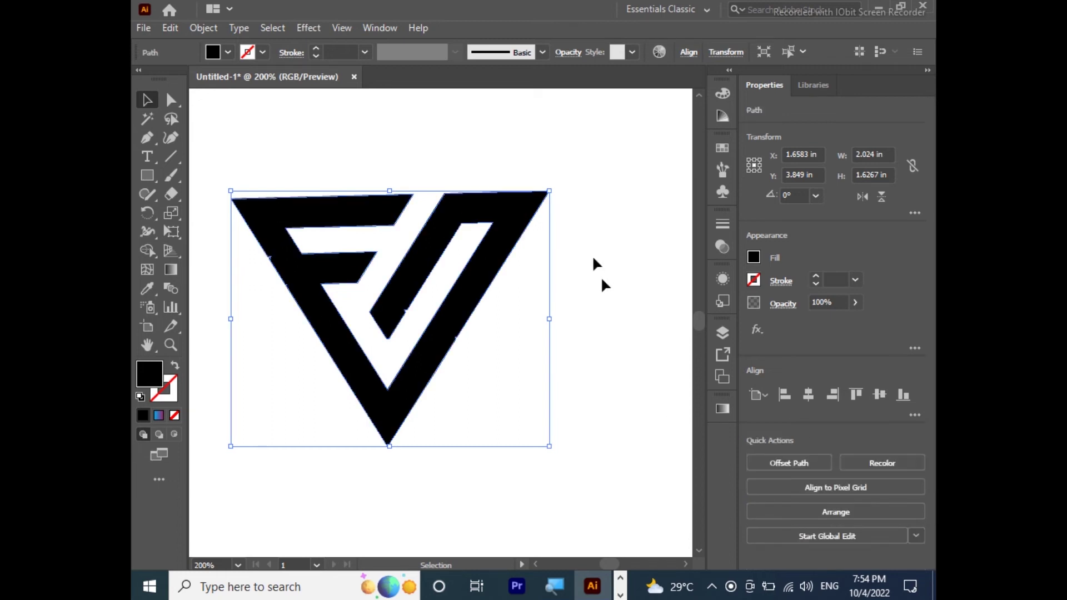
click(589, 252)
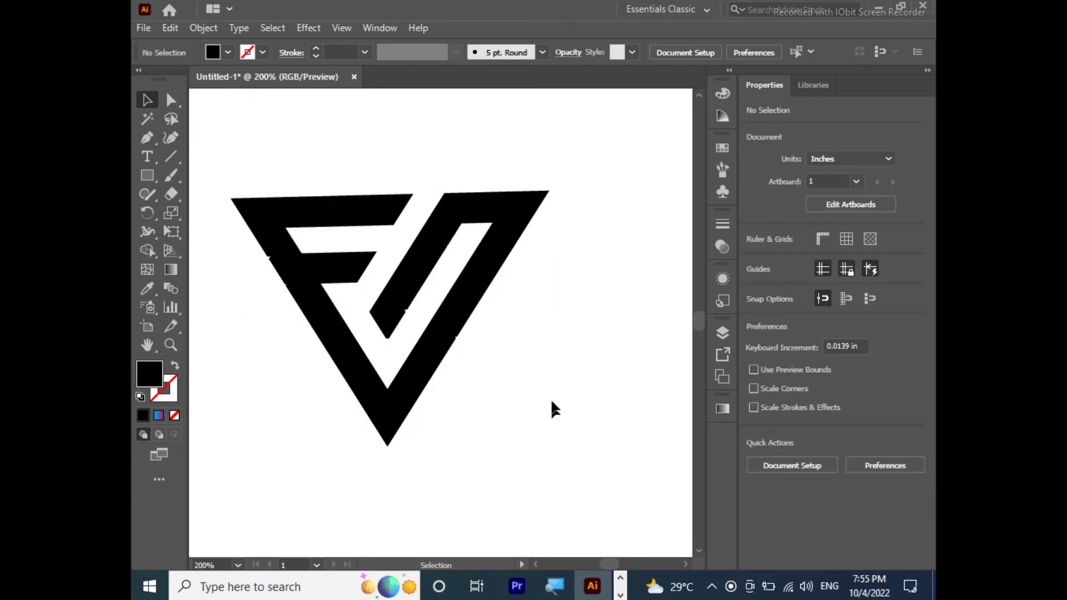
key(a)
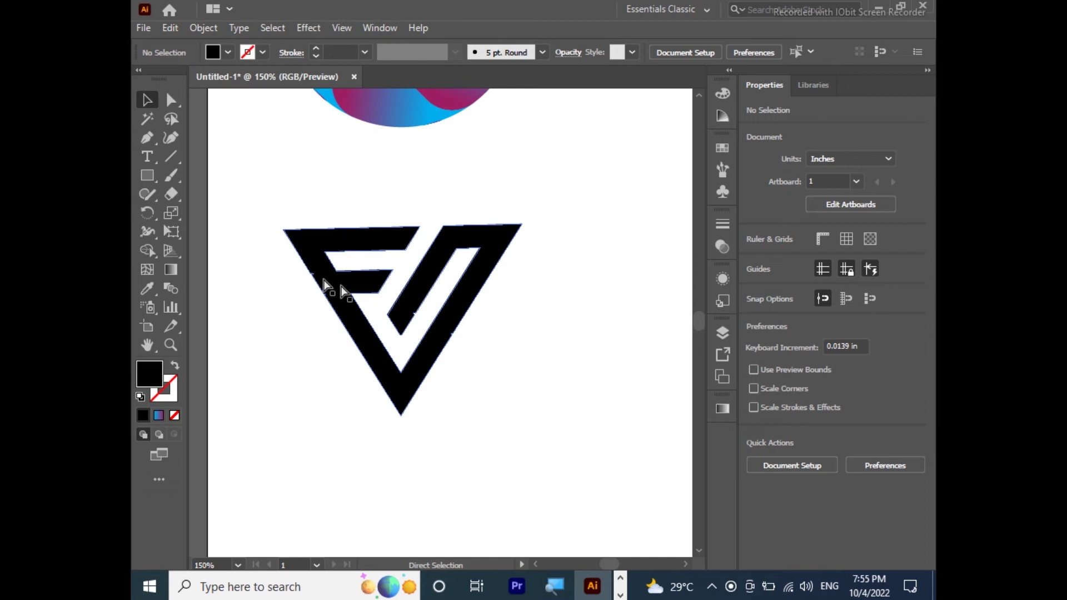
key(ctrl+plus)
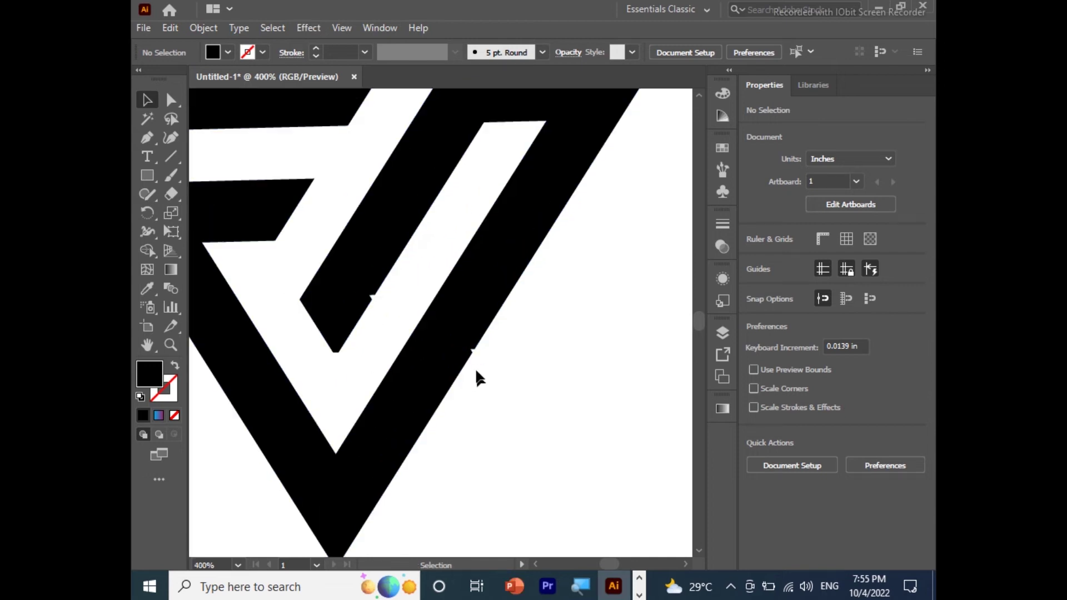
drag(381, 290, 553, 326)
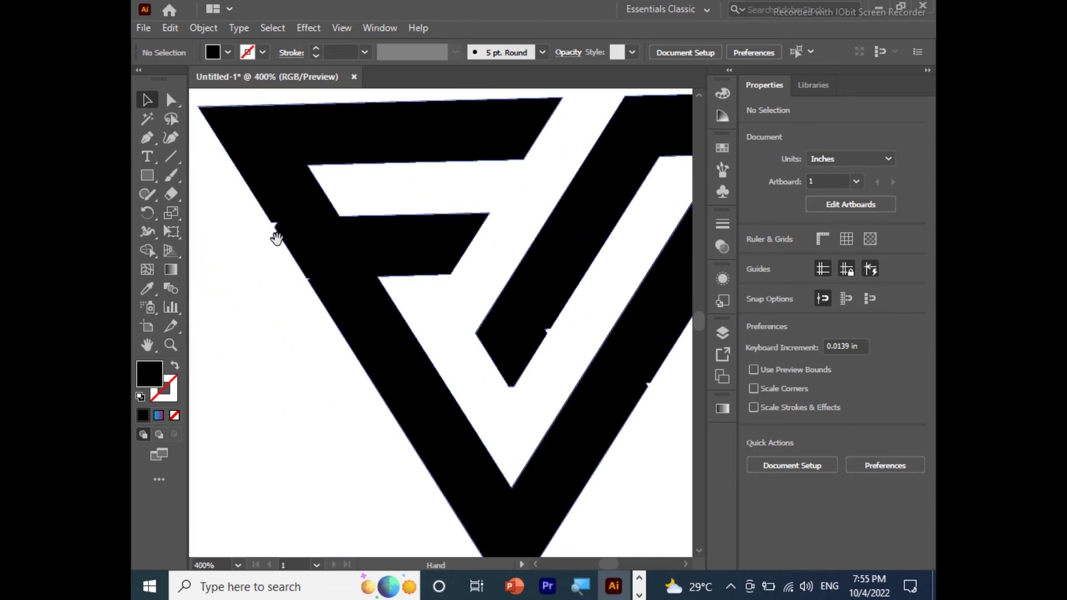
key(ctrl+minus)
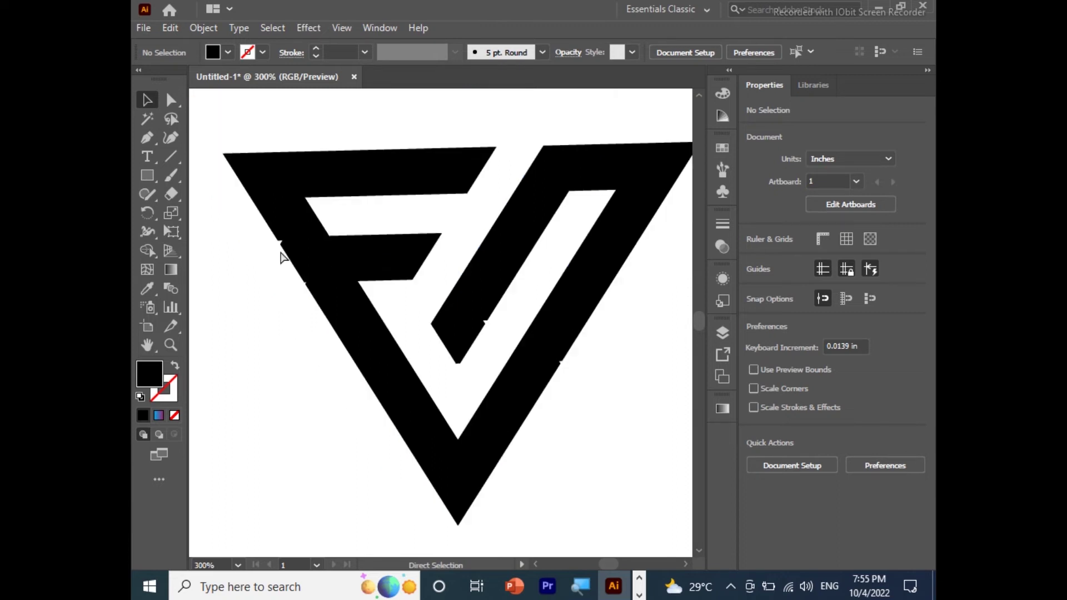
key(ctrl+minus)
drag(534, 231, 522, 306)
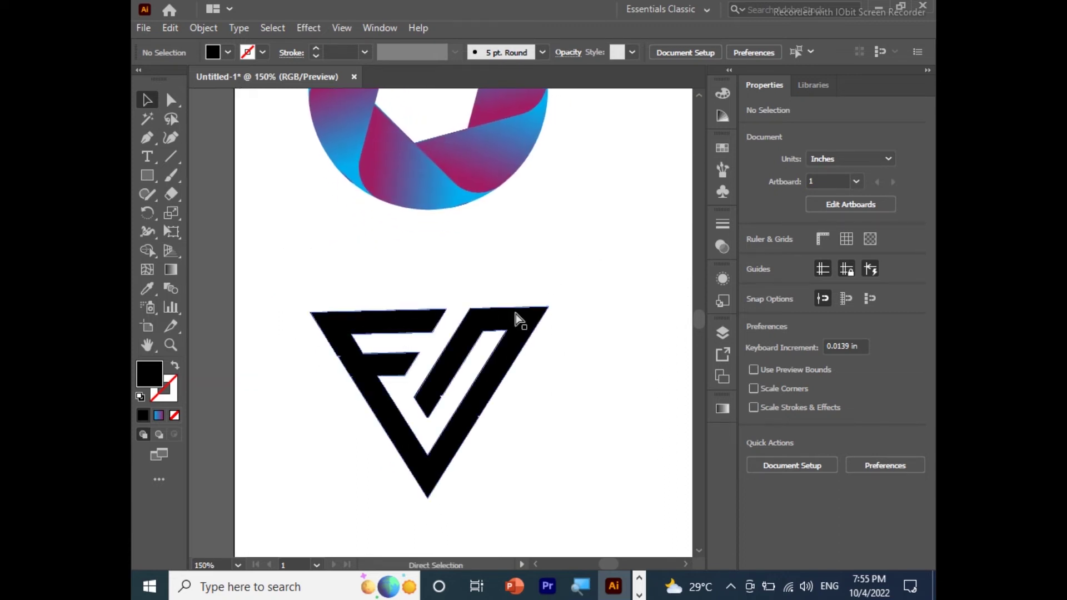
key(ctrl+minus)
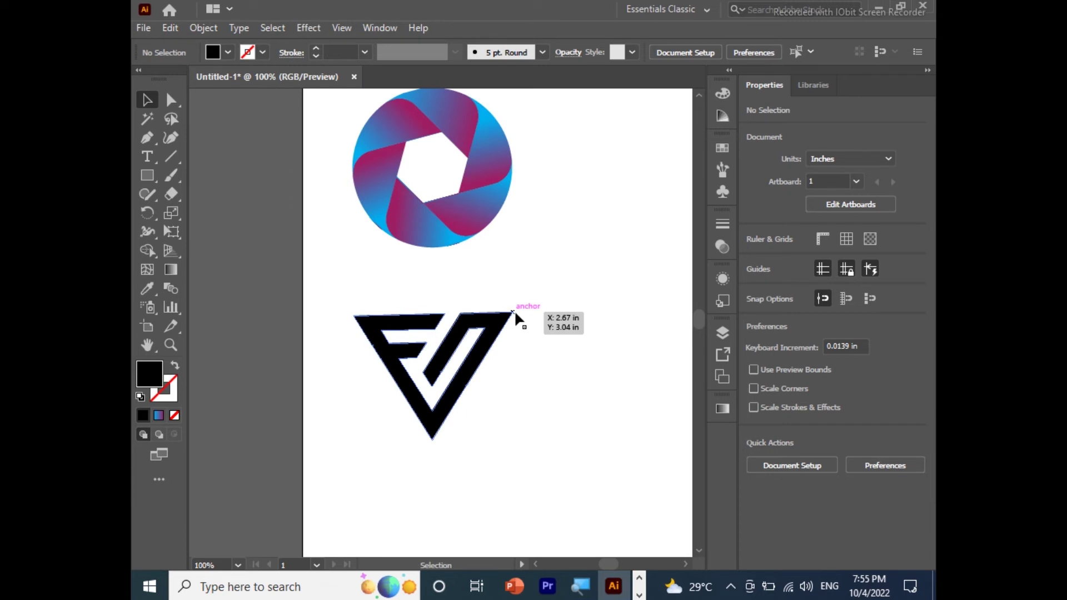
drag(514, 310, 251, 265)
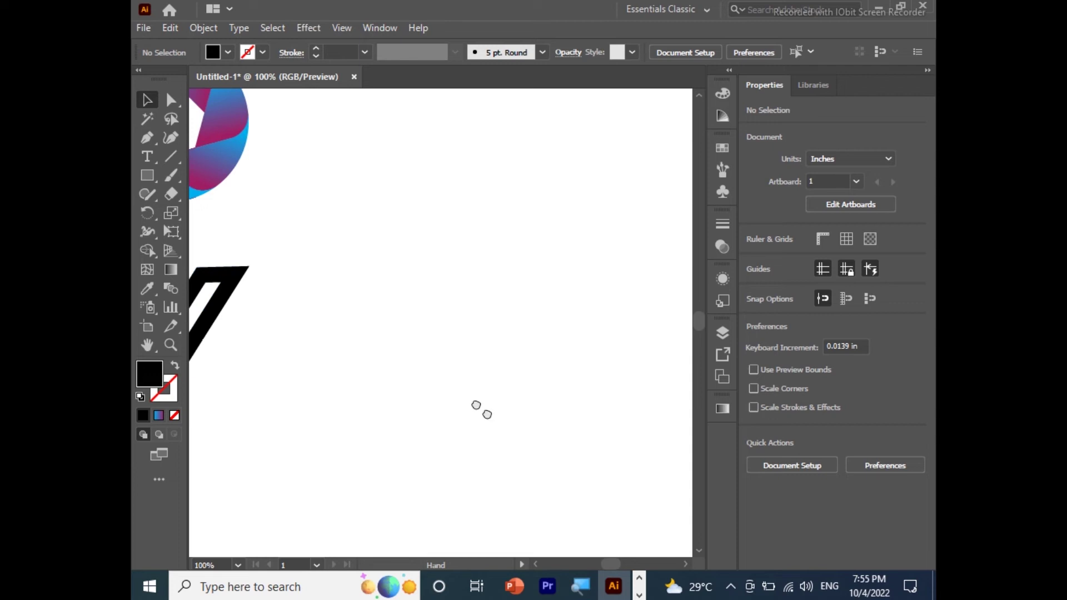
Step: Pan to a blank canvas area and choose the Ellipse Tool from the Rectangle flyout
drag(489, 416, 421, 326)
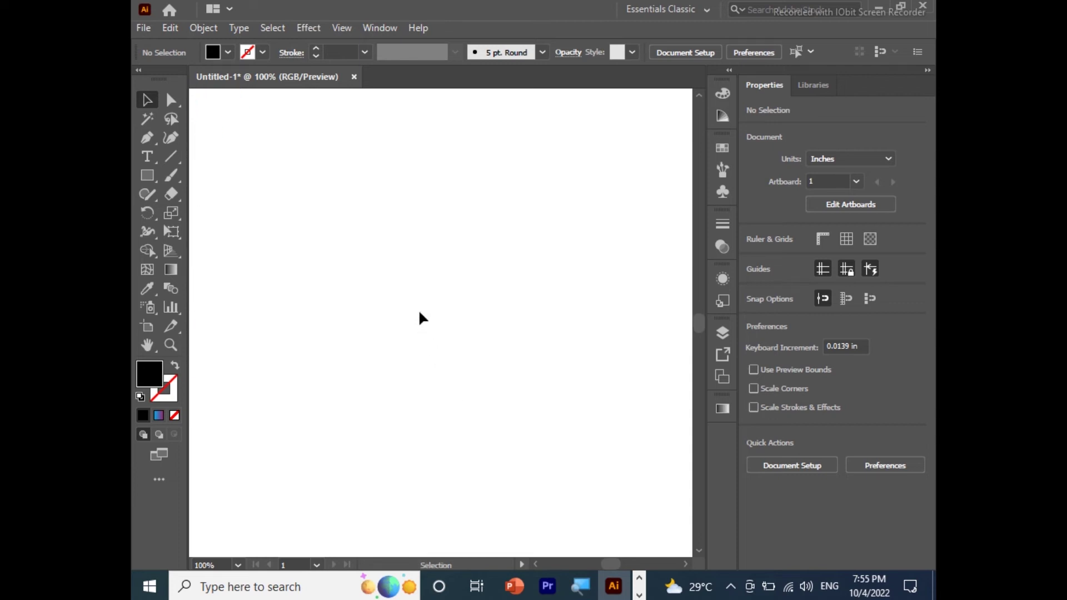
click(139, 175)
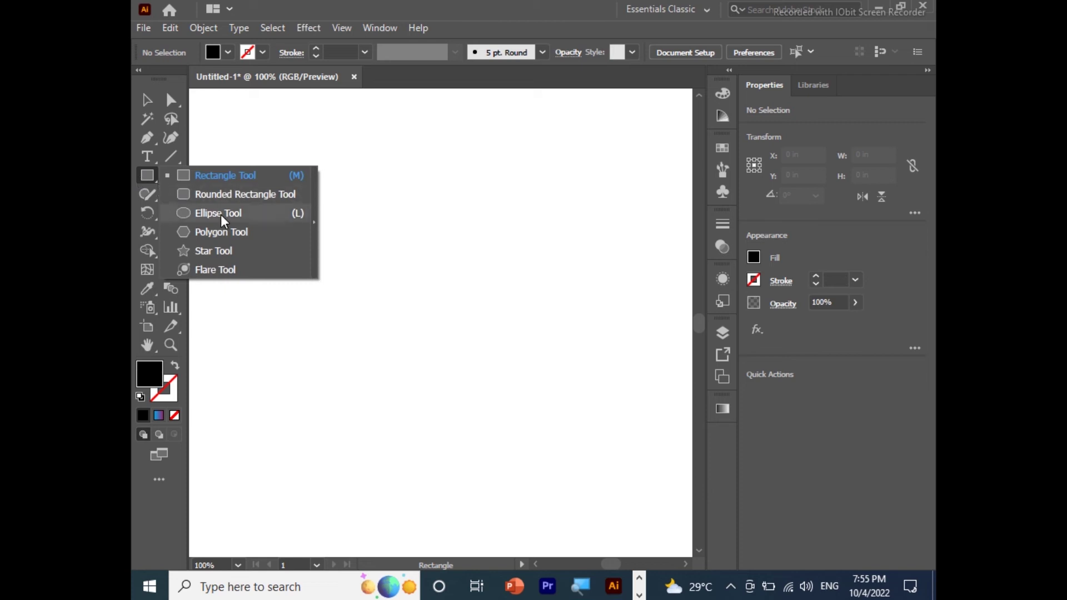
click(221, 214)
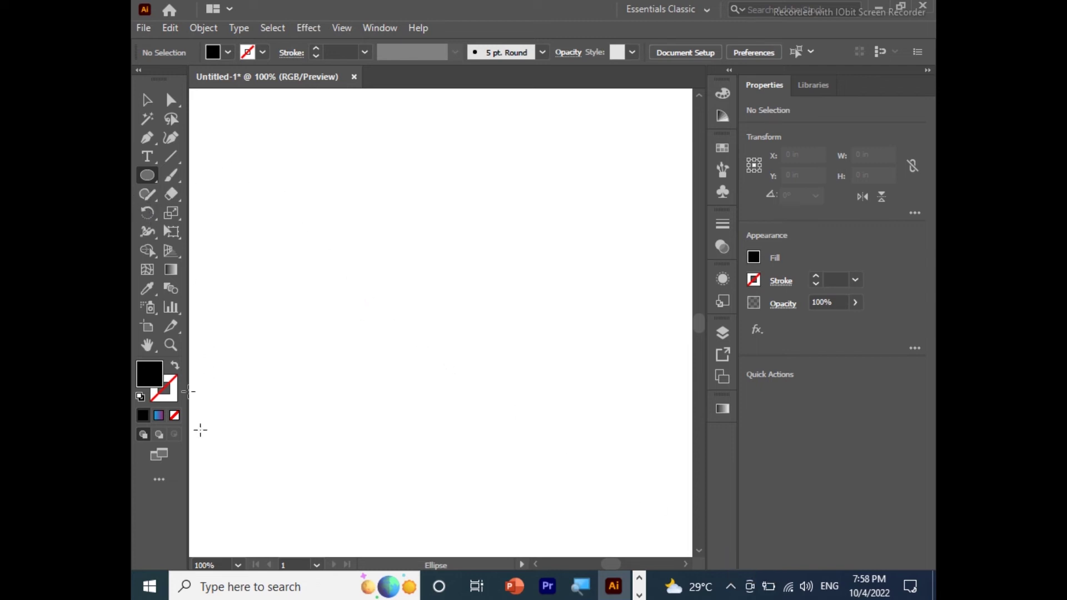
Step: Draw a large and a small black-outlined, unfilled circle, then select and shift both together
click(176, 365)
drag(246, 310, 380, 439)
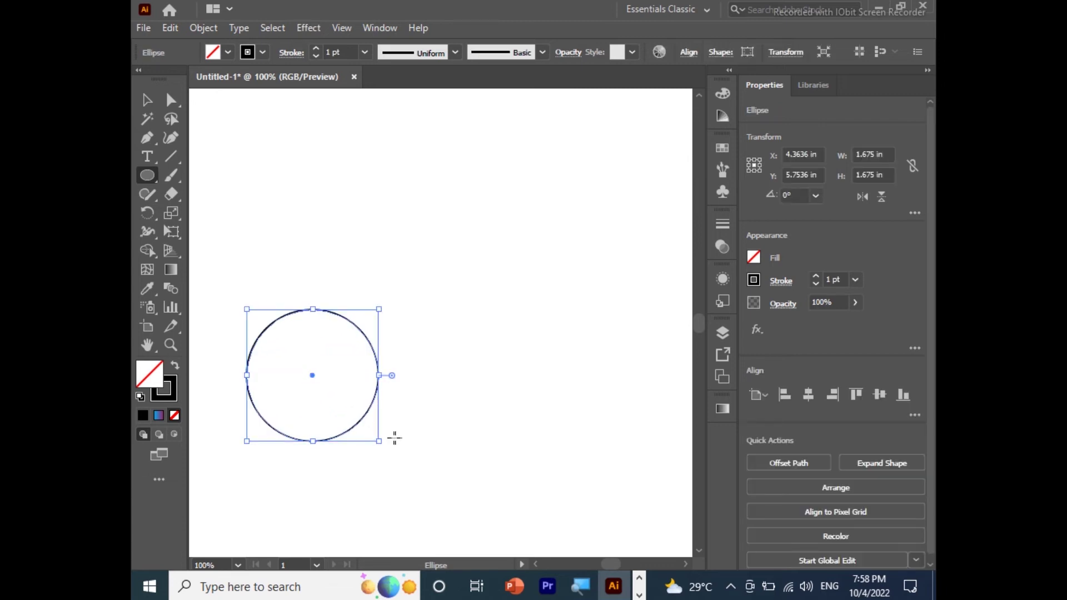
drag(466, 219, 501, 253)
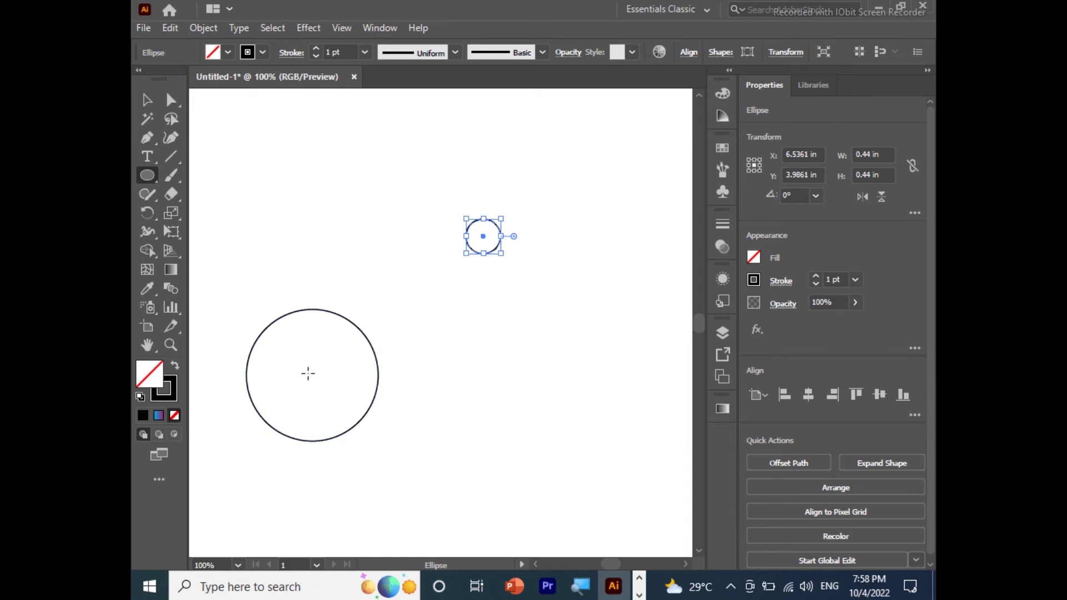
click(147, 100)
drag(504, 177, 297, 447)
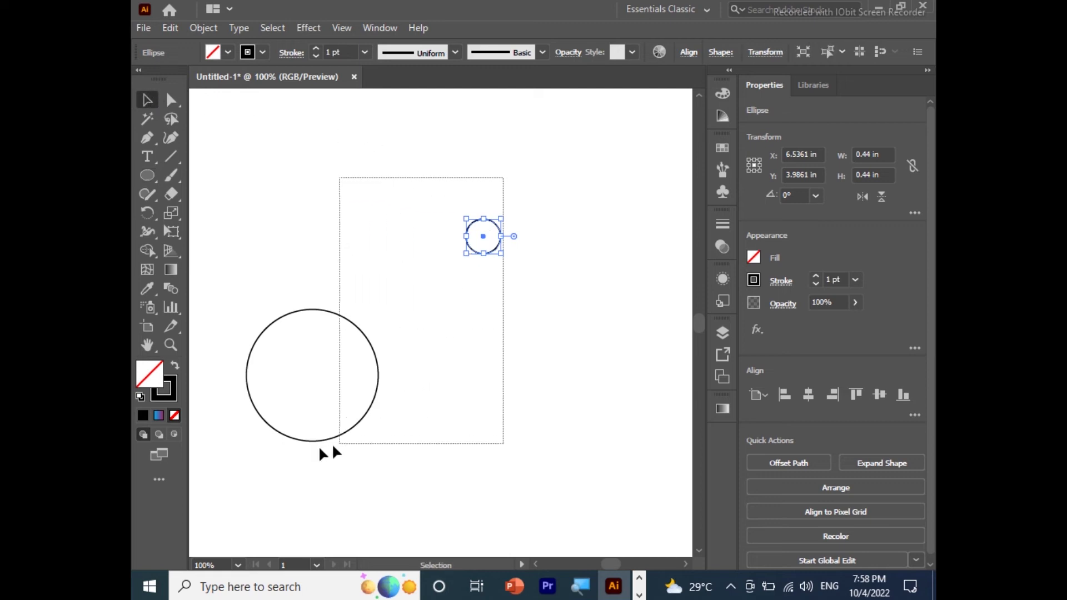
drag(365, 332, 419, 332)
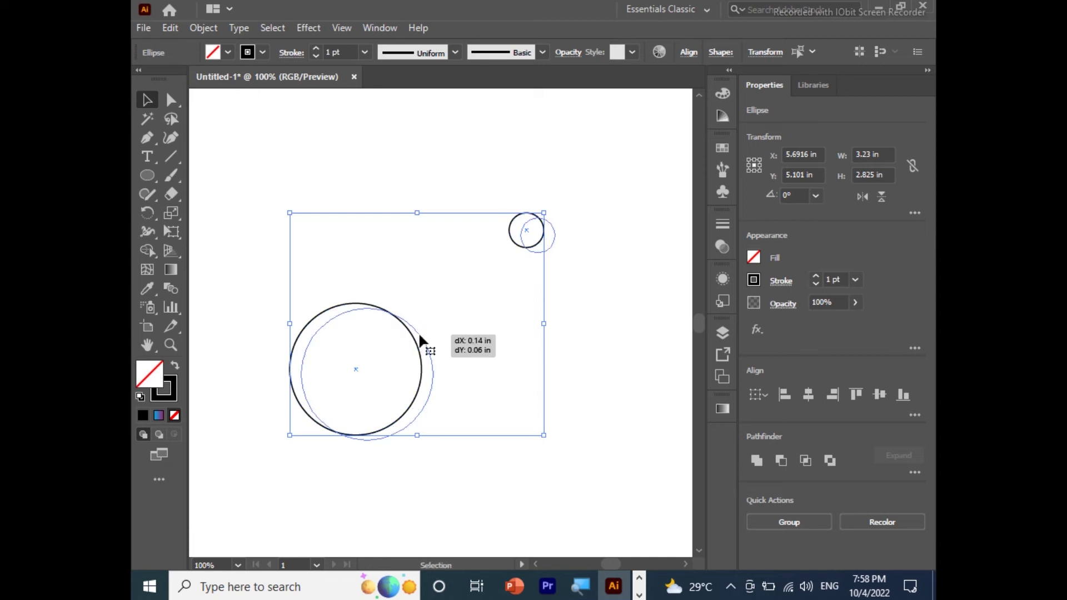
Step: Blend the large and small circles using Object > Blend > Make
click(175, 27)
mouse_move(202, 28)
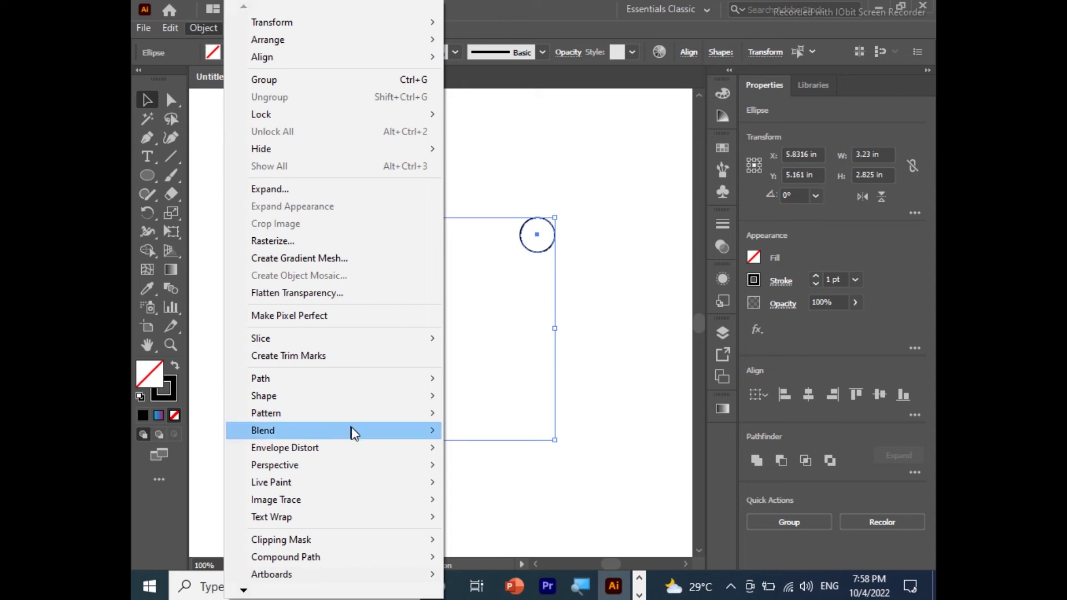
mouse_move(262, 430)
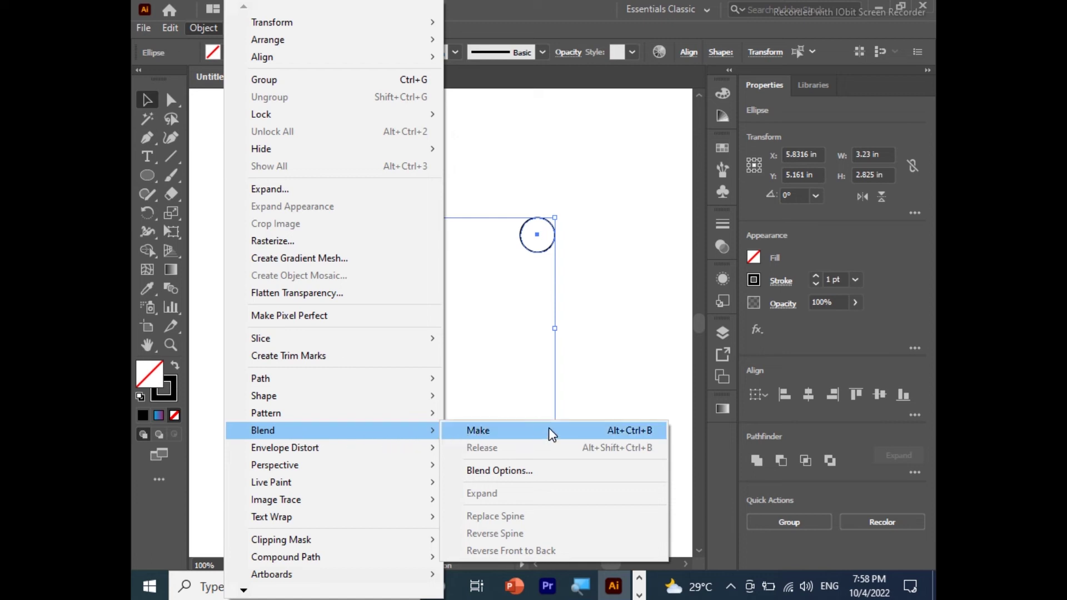
key(Escape)
key(Escape)
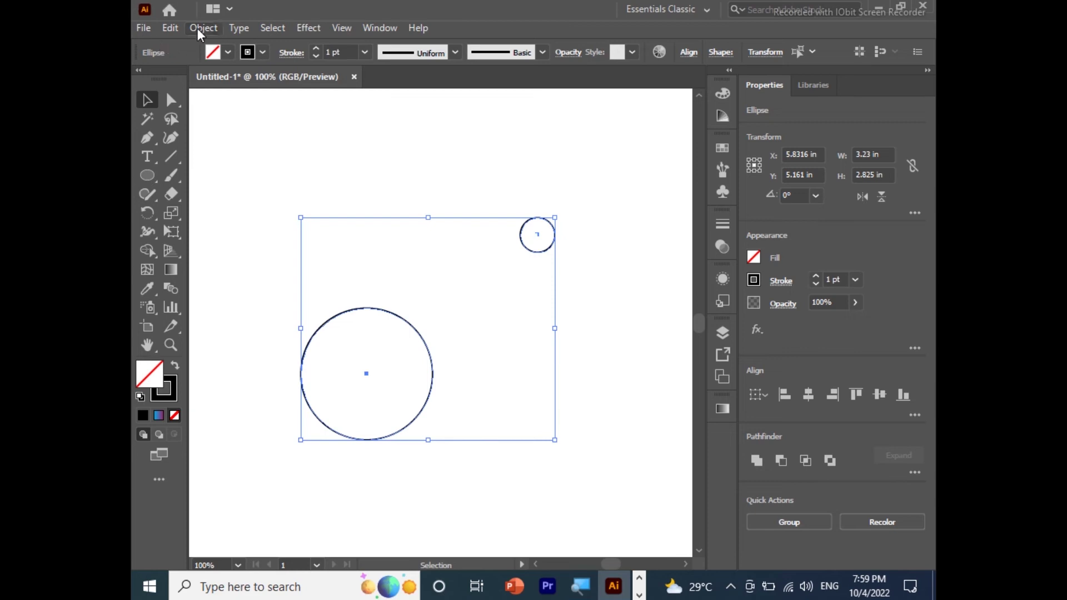
click(204, 28)
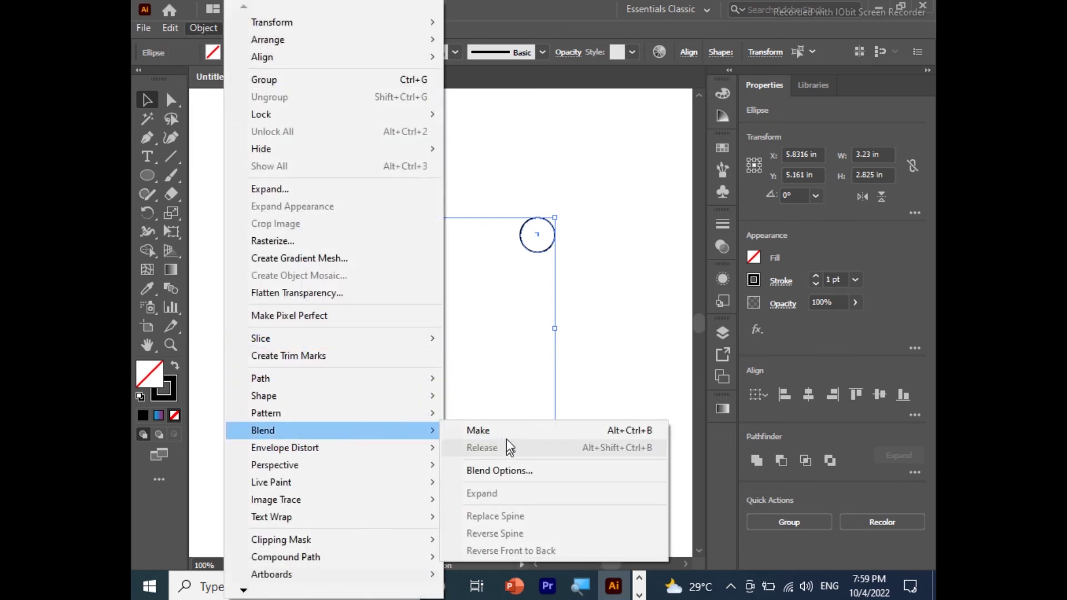
click(506, 438)
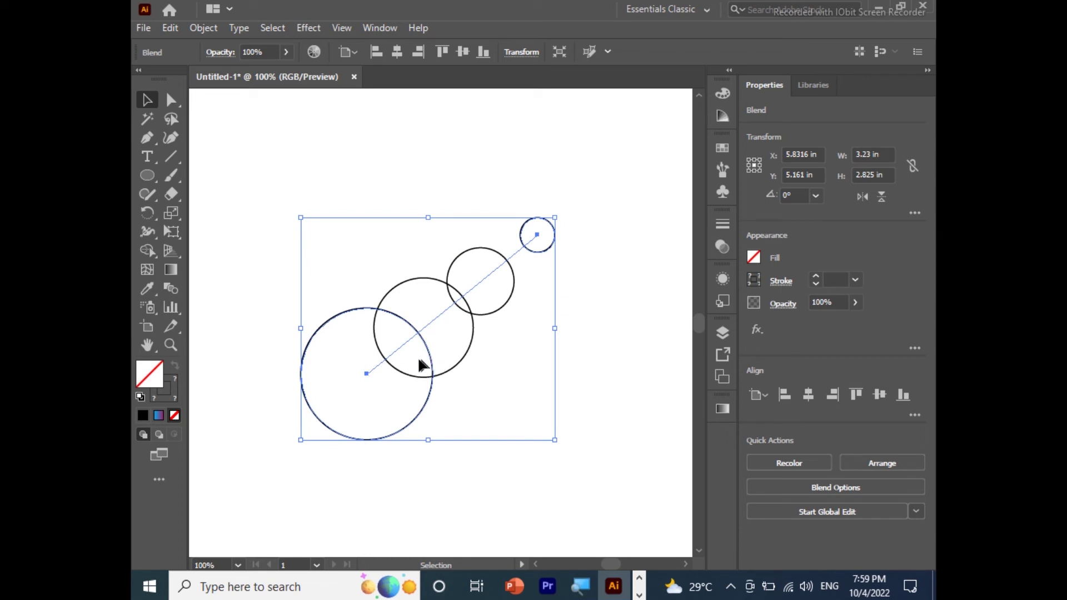
double_click(171, 288)
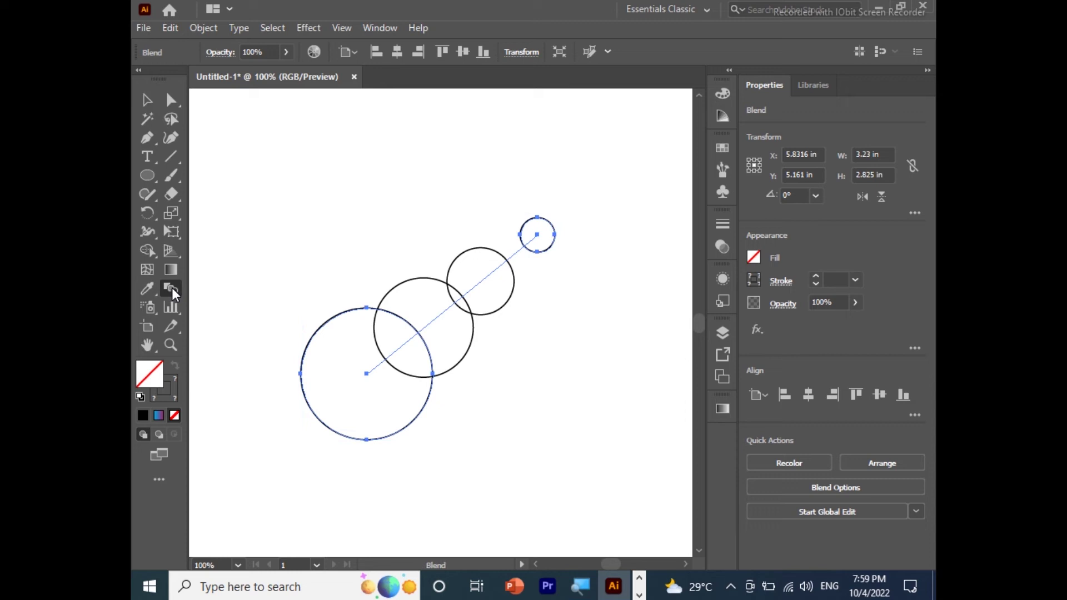
Step: Set the blend options to Specified Steps with 4 steps and confirm
drag(885, 269, 555, 133)
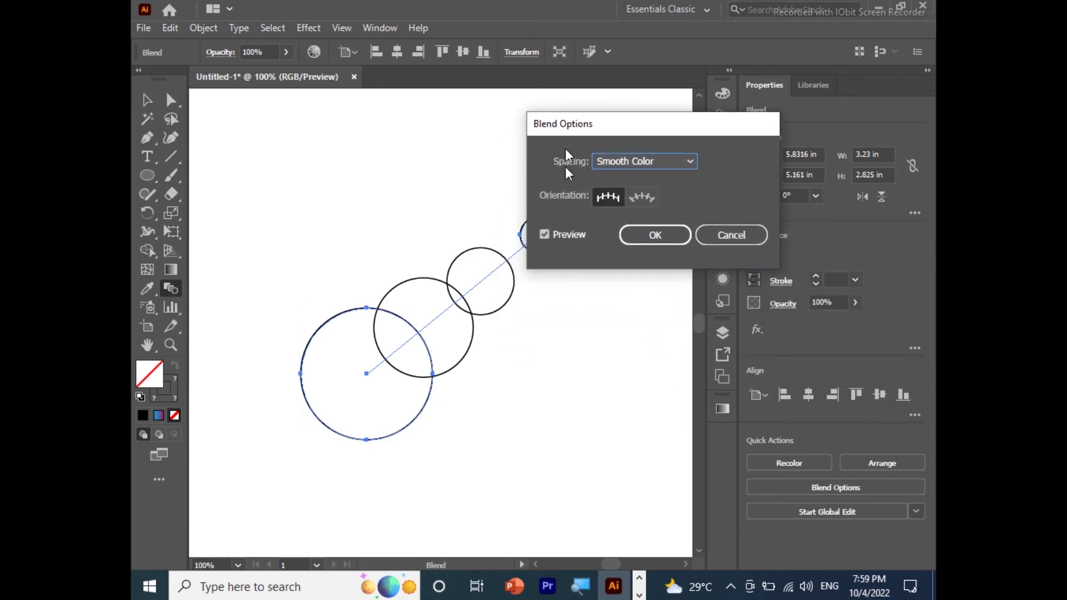
click(660, 169)
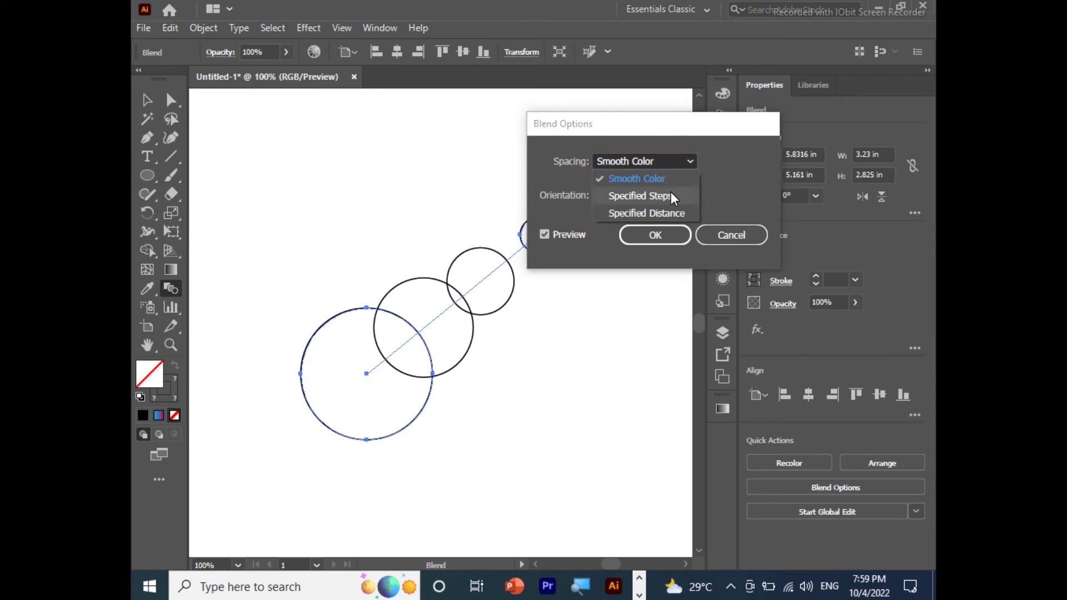
click(638, 196)
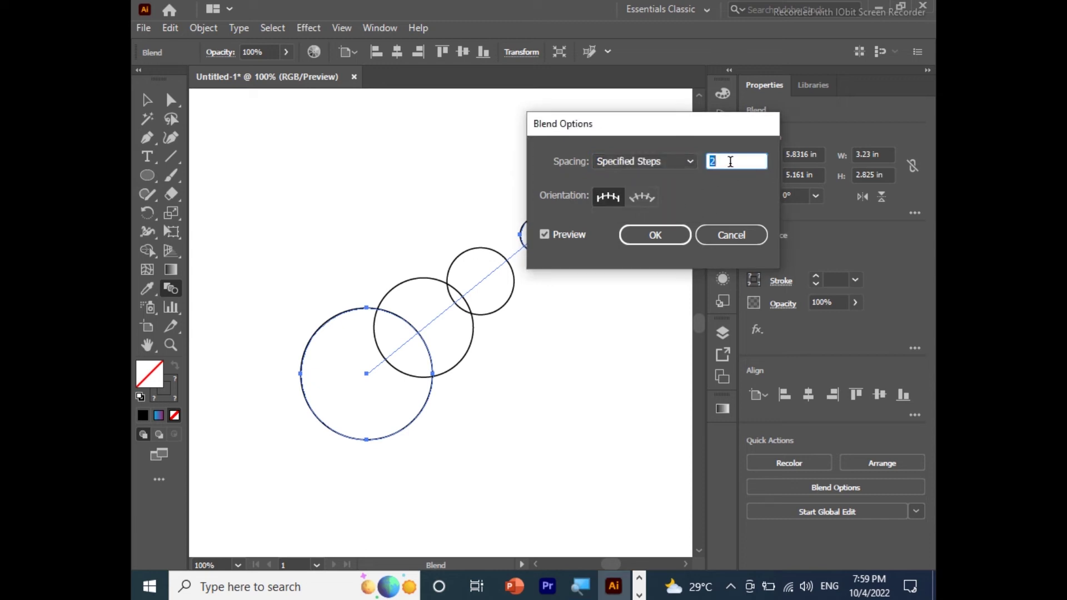
mouse_move(675, 132)
mouse_down()
mouse_move(612, 59)
mouse_move(561, 56)
mouse_up()
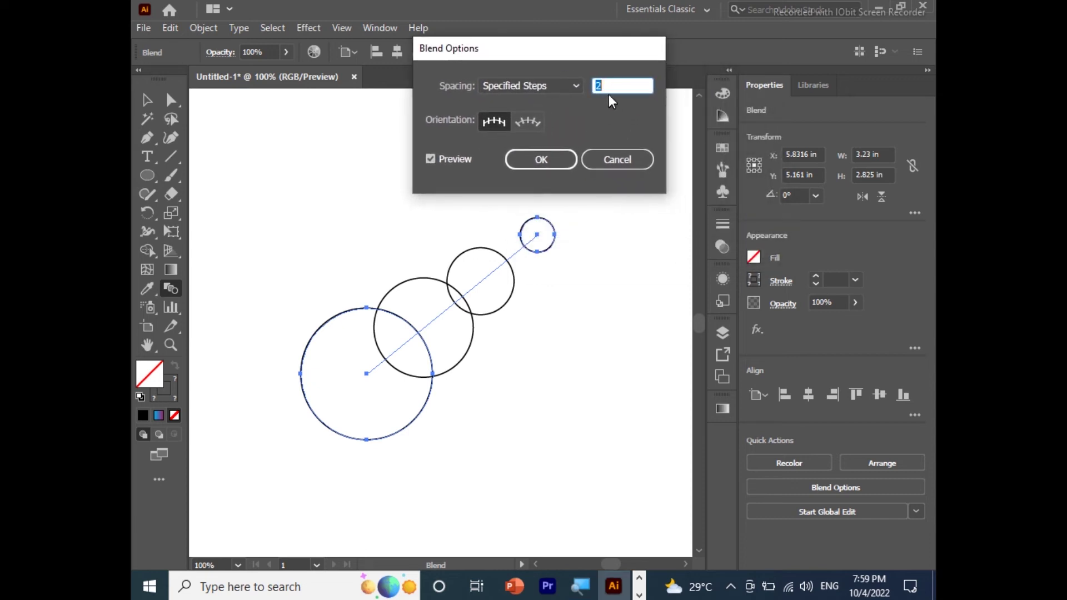
text(2)
drag(621, 81, 592, 87)
text(5)
key(Tab)
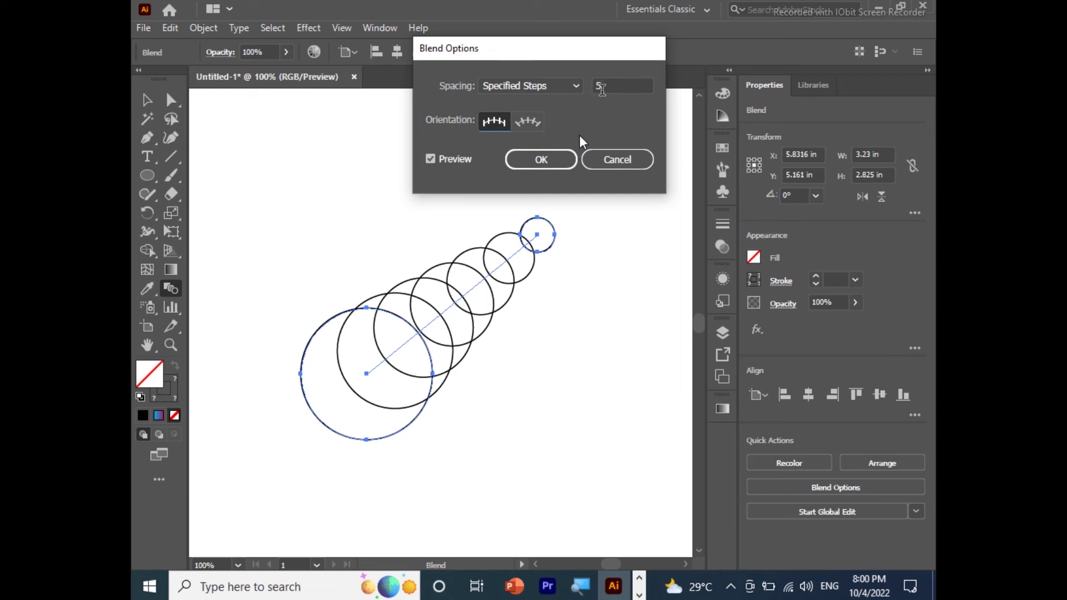
click(614, 86)
key(BackSpace)
key(Tab)
click(559, 161)
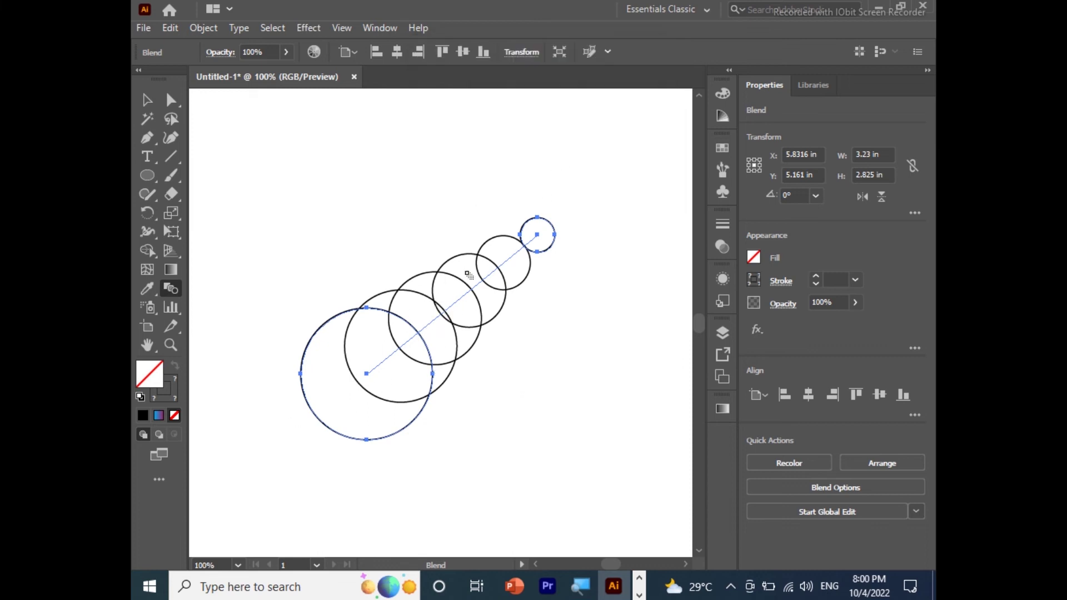
click(146, 101)
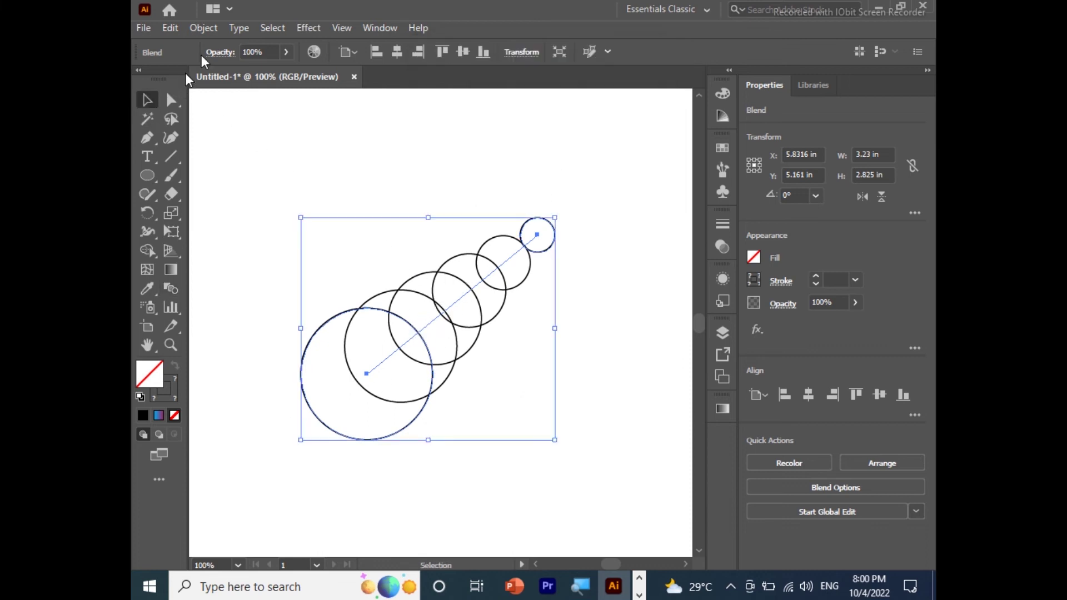
Step: Expand the blend and ungroup it into separate circles
click(211, 29)
click(274, 189)
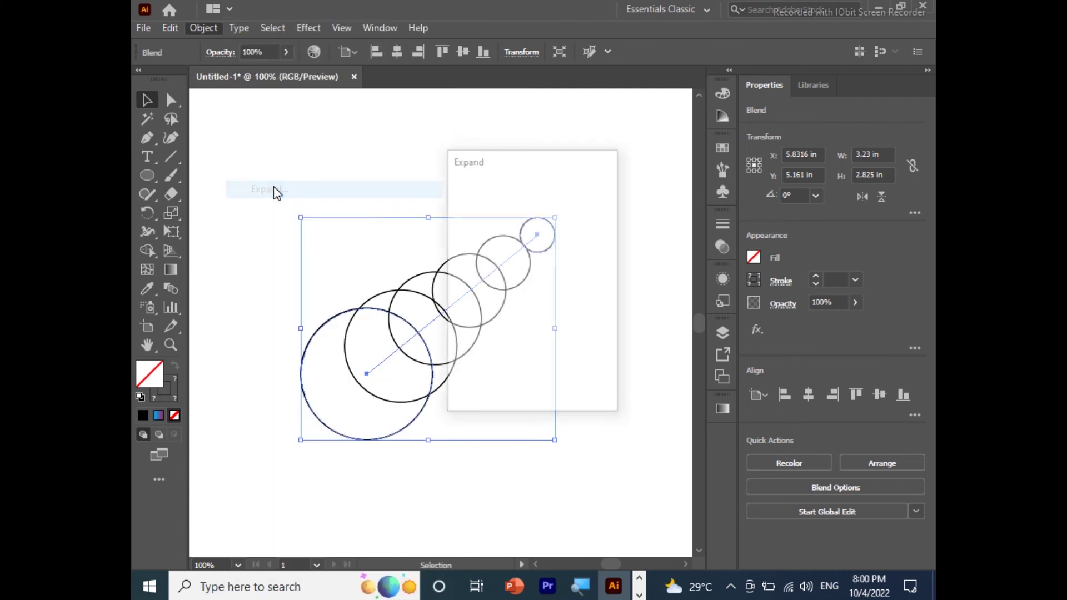
click(496, 380)
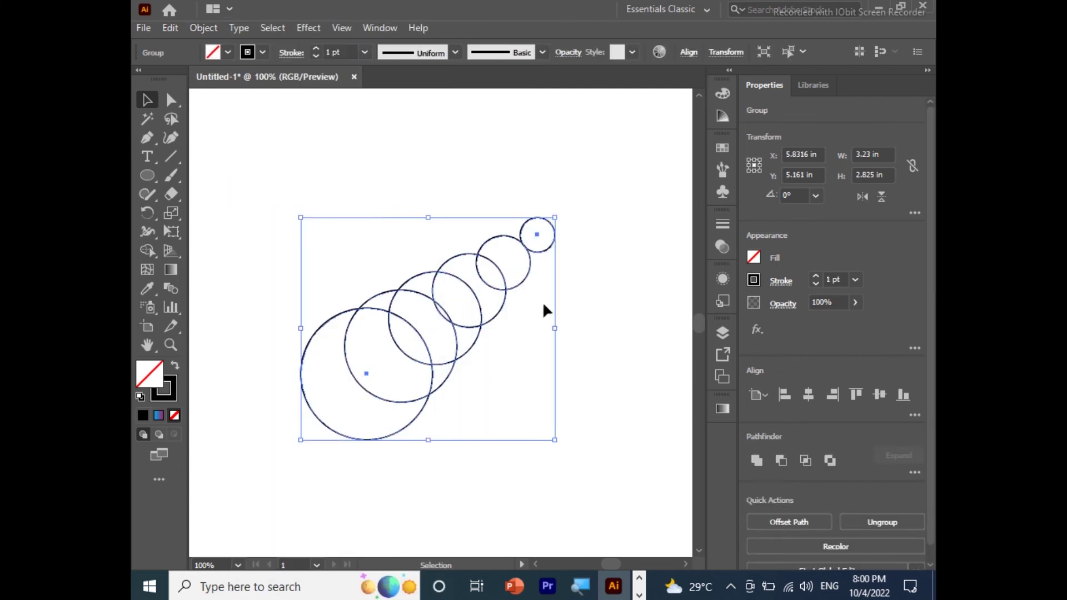
right_click(459, 288)
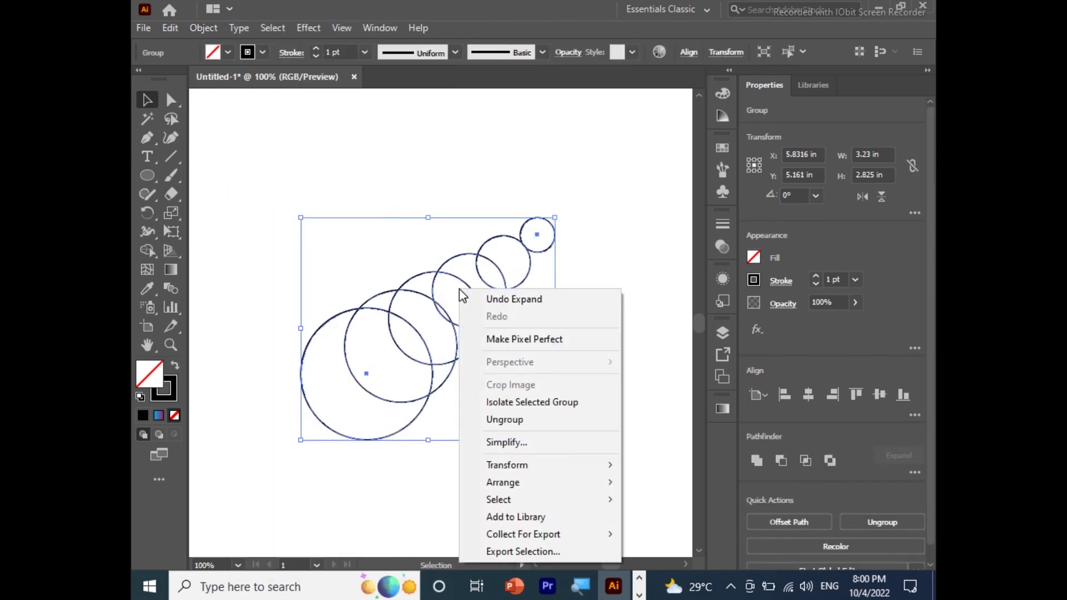
click(508, 418)
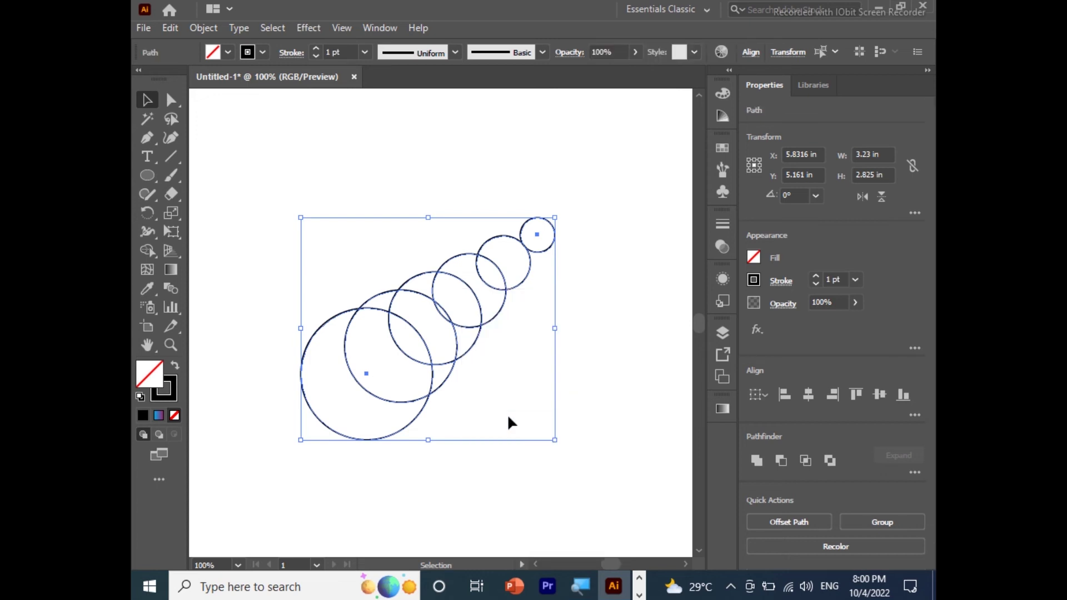
Step: Align the circles horizontally and vertically centred into concentric rings, then group them
click(750, 52)
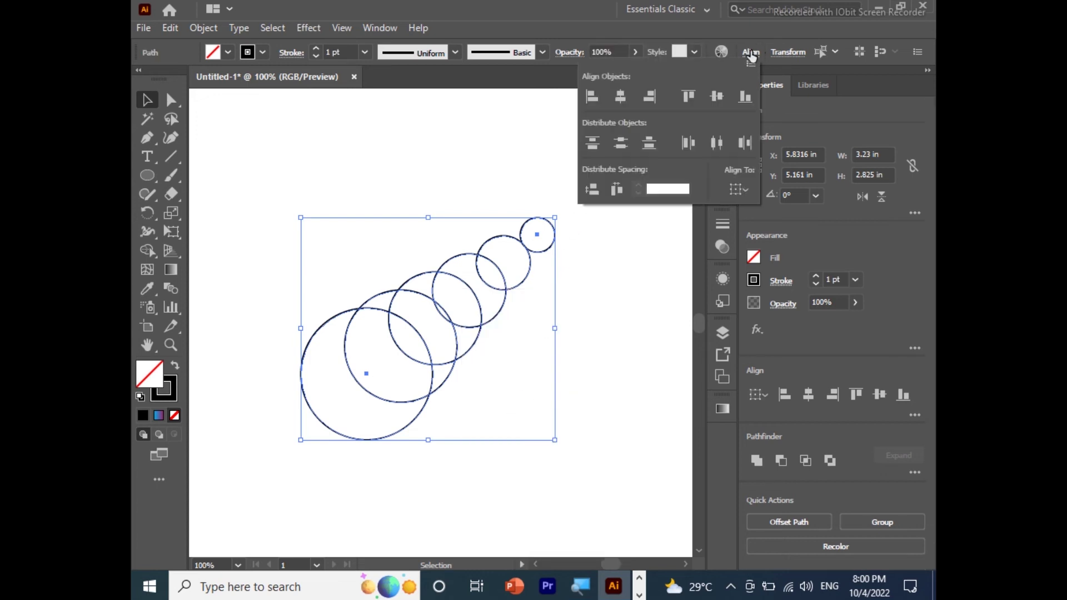
click(620, 97)
click(718, 97)
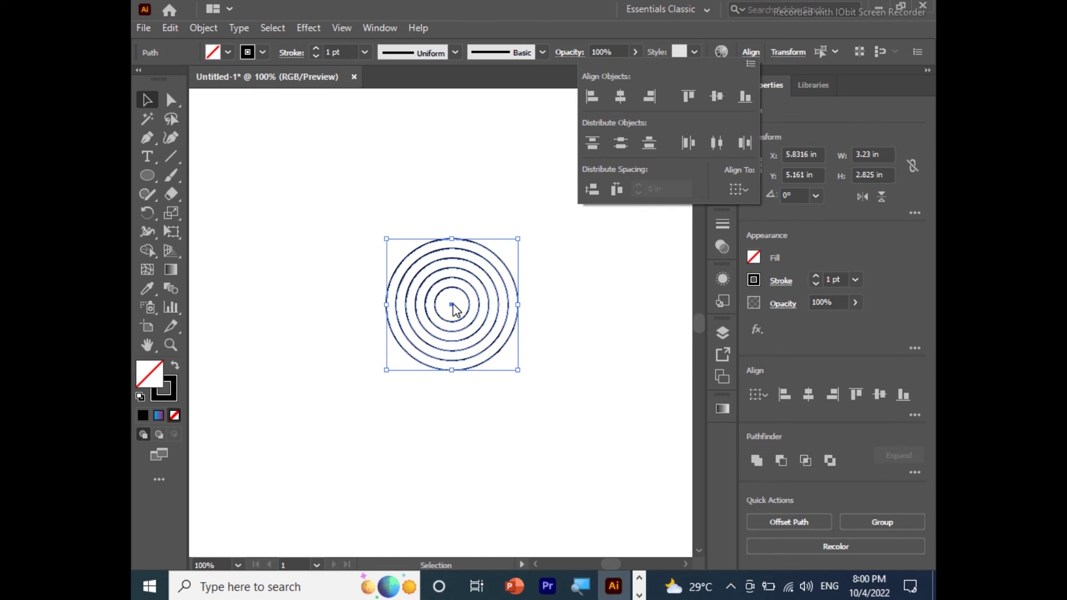
click(398, 211)
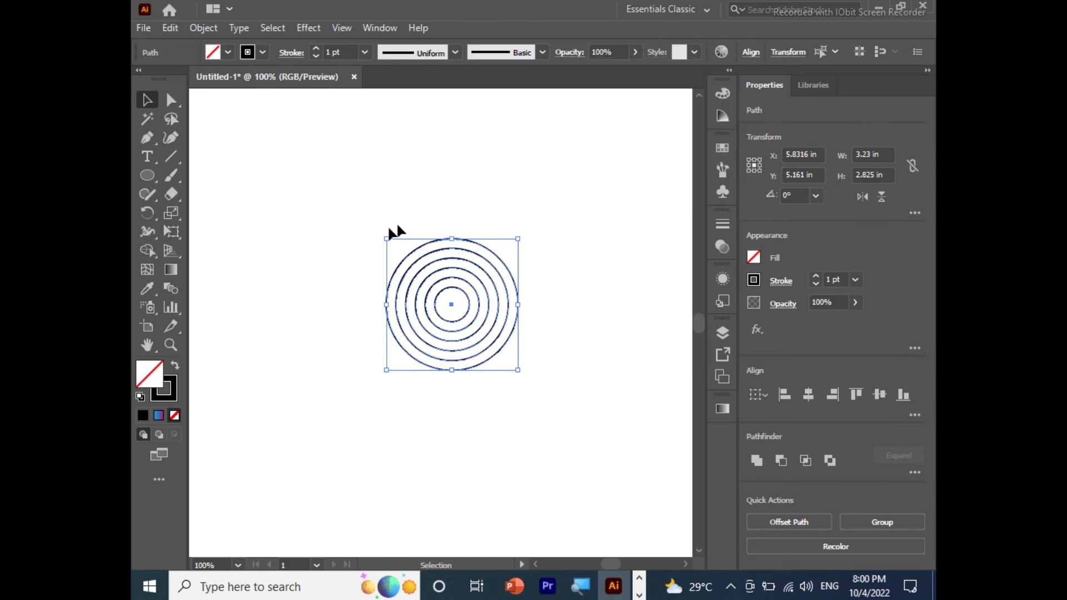
key(ctrl+g)
Step: Move the concentric rings left and place a sideways copy overlapping the original
click(467, 298)
drag(464, 304, 361, 255)
drag(382, 322, 456, 326)
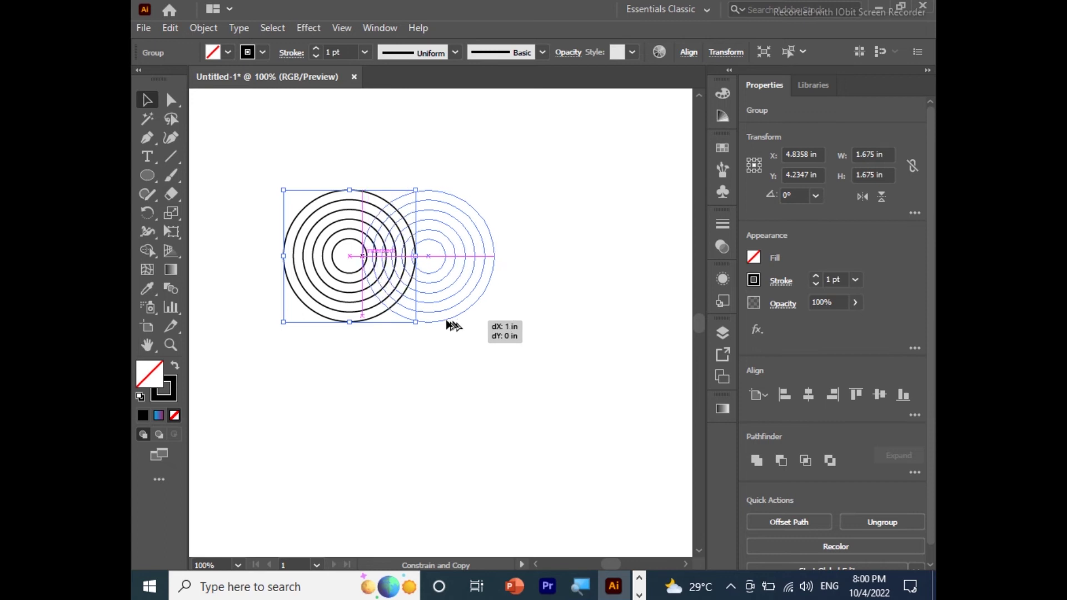
drag(456, 325, 424, 318)
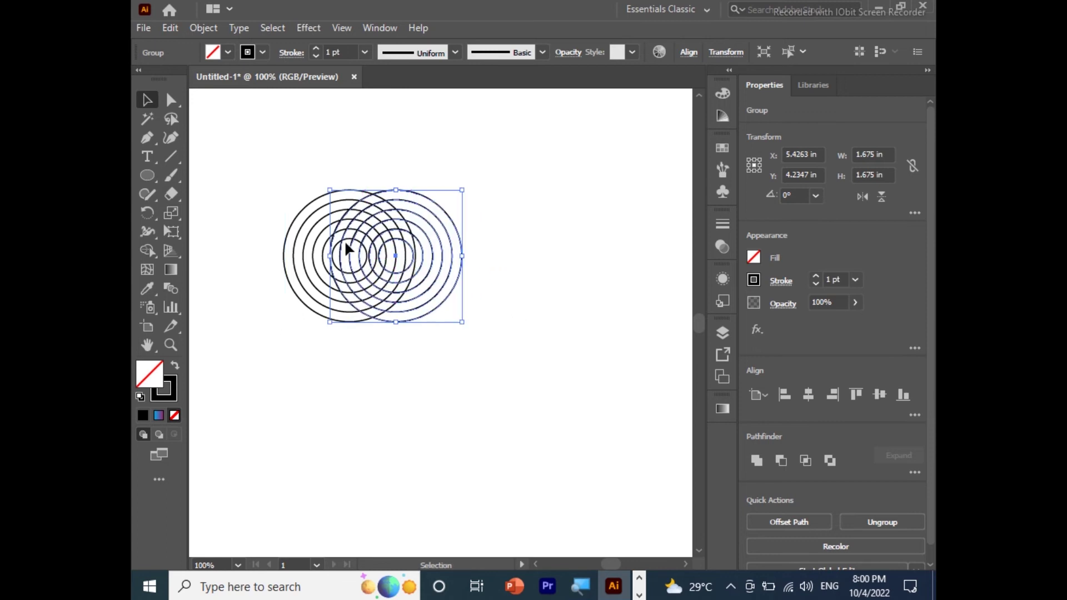
scroll(341, 335, up, 3)
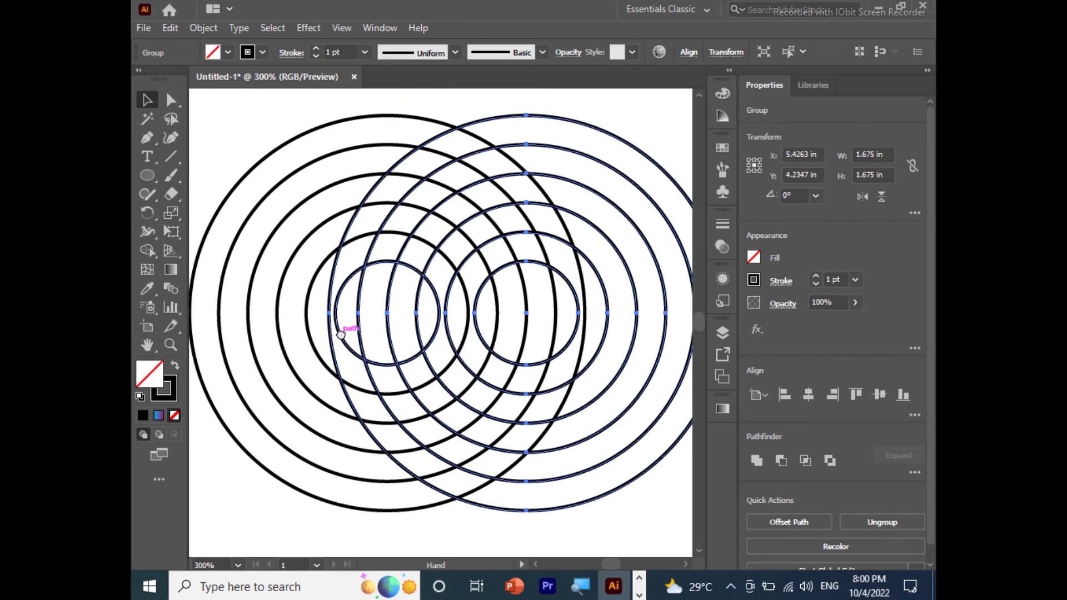
drag(583, 298, 587, 295)
scroll(439, 345, down, 1)
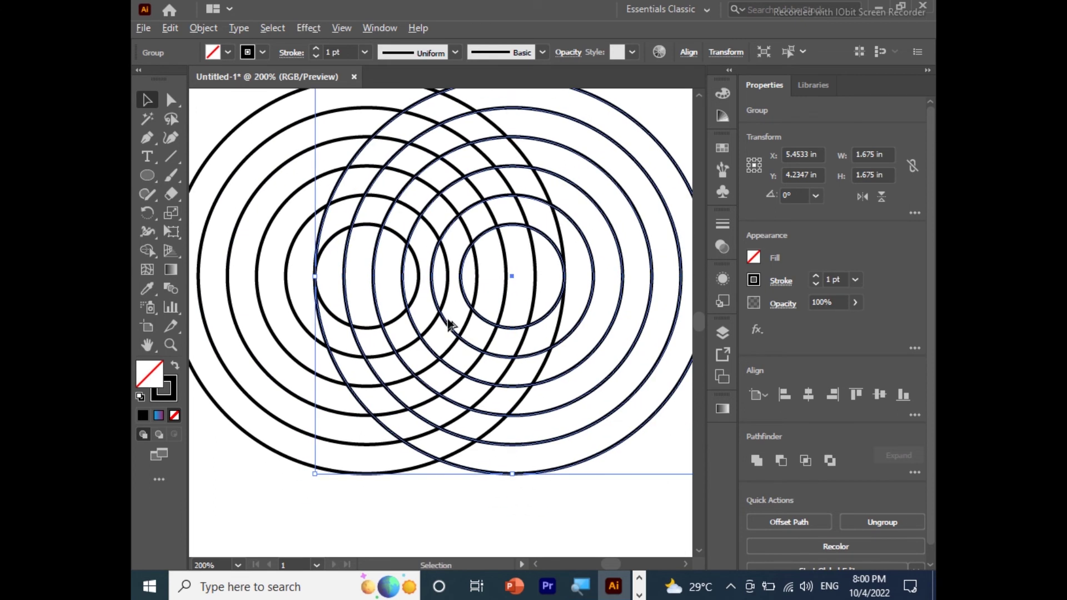
scroll(450, 325, down, 2)
Step: Select both ring sets and duplicate them straight upward
drag(278, 203, 476, 302)
scroll(451, 356, up, 1)
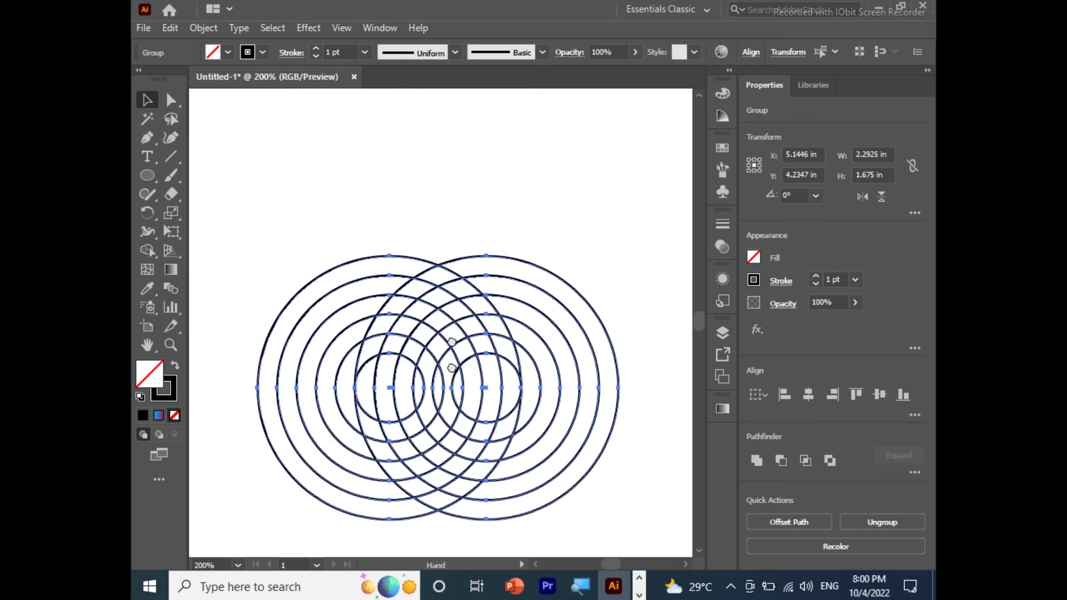
scroll(451, 342, up, 2)
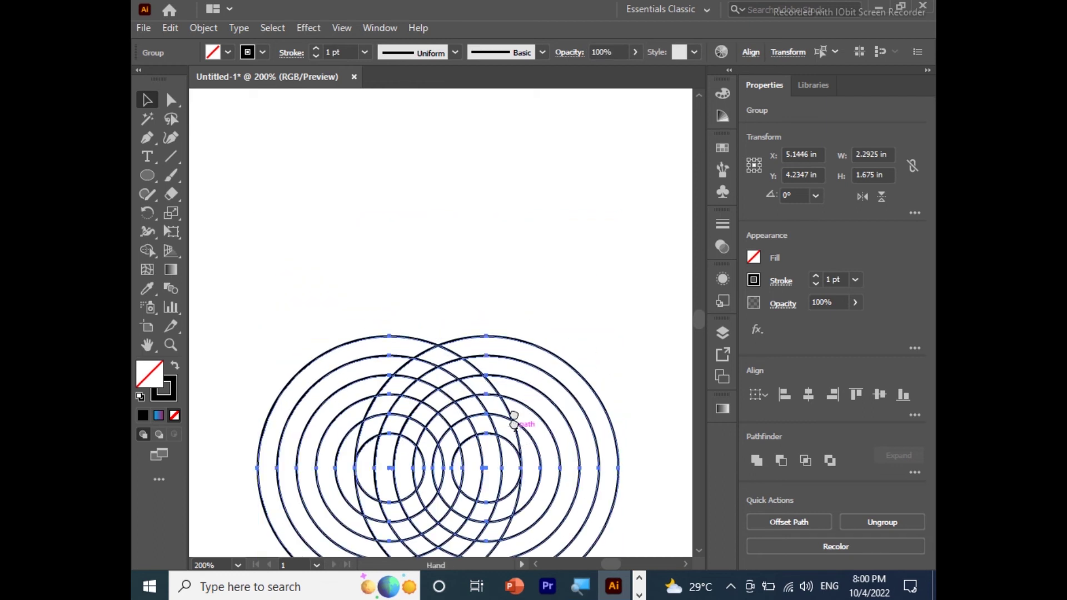
scroll(514, 420, down, 1)
mouse_move(544, 408)
mouse_down()
mouse_move(554, 317)
mouse_move(552, 333)
mouse_up()
scroll(533, 500, down, 1)
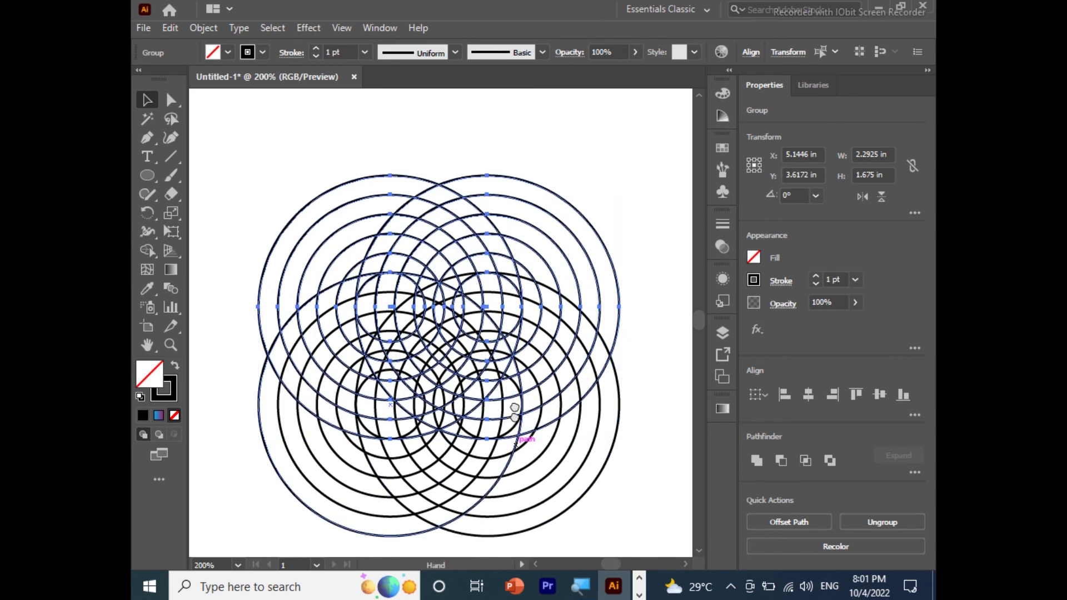
scroll(556, 522, down, 2)
Step: Select all the overlapping circles and switch to the Shape Builder tool
click(603, 479)
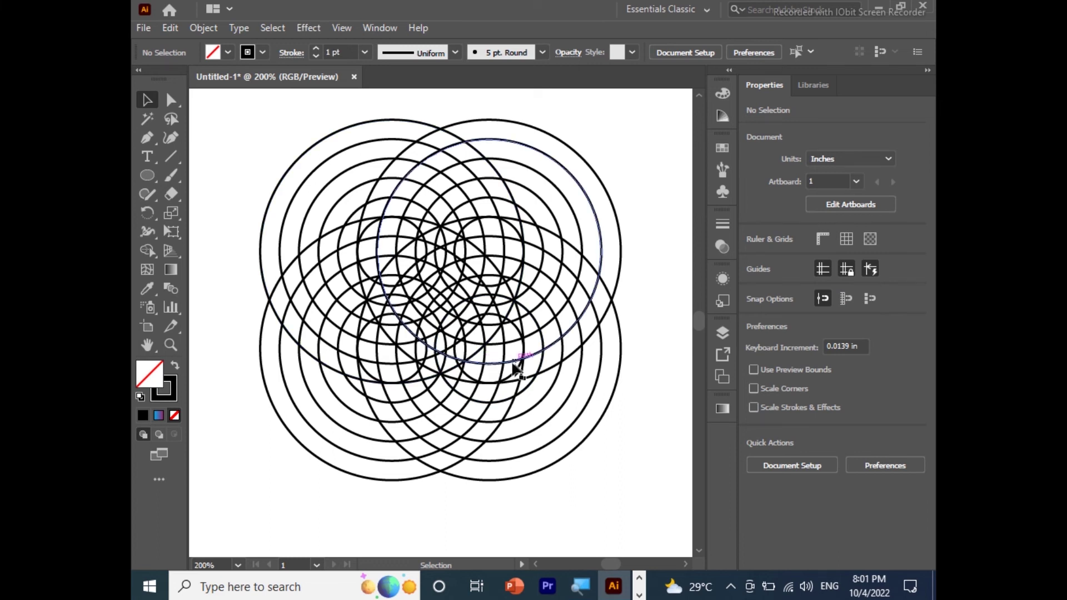
drag(250, 127, 609, 492)
key(shift+m)
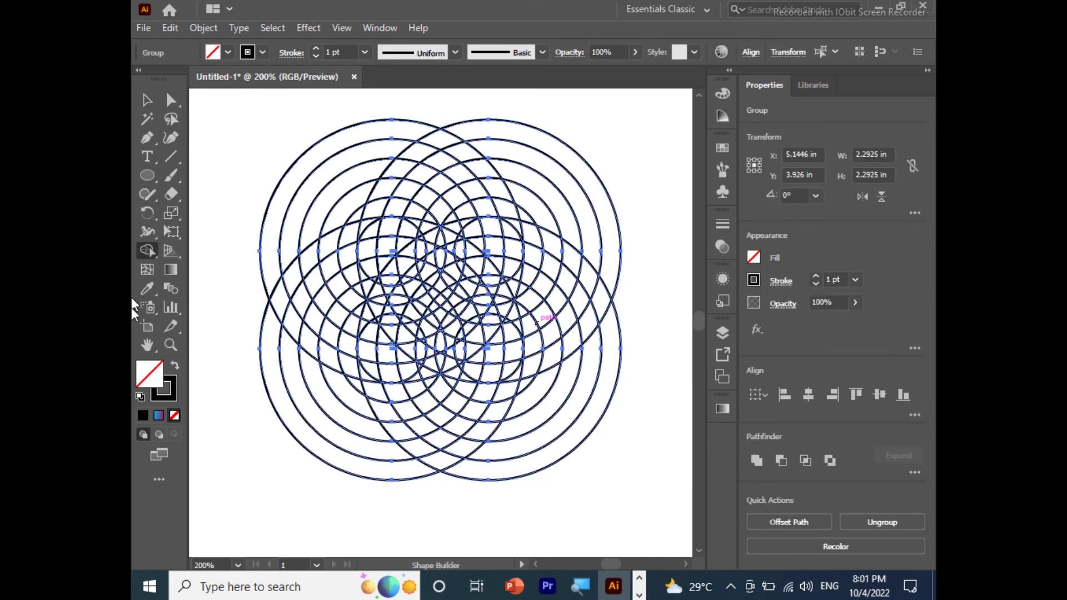
Step: Set black fill with no stroke and merge the left and right outer arc bands
click(176, 368)
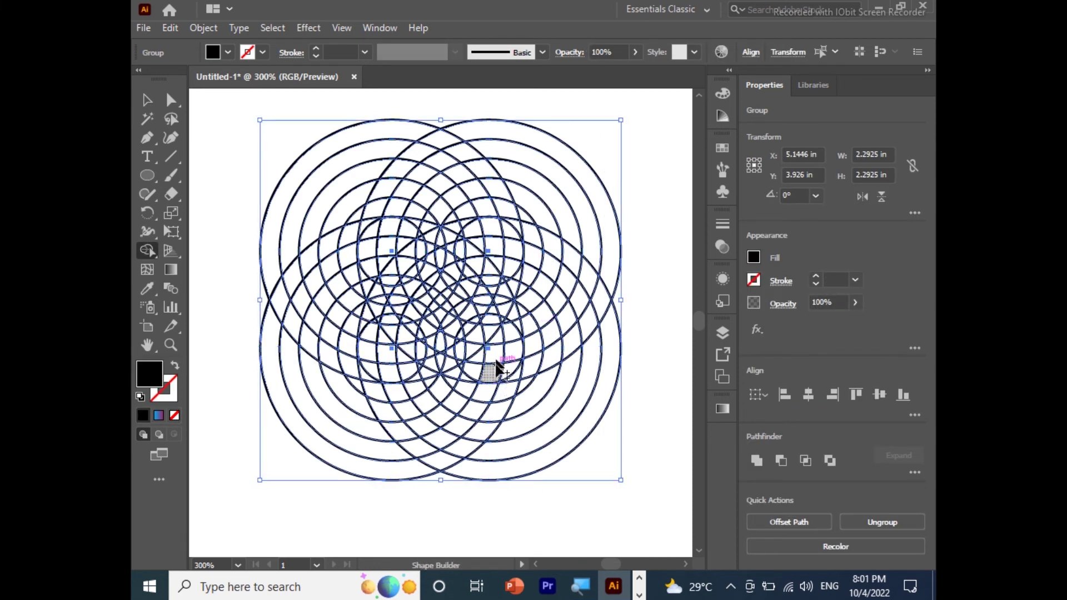
key(ctrl+plus)
drag(439, 429, 432, 331)
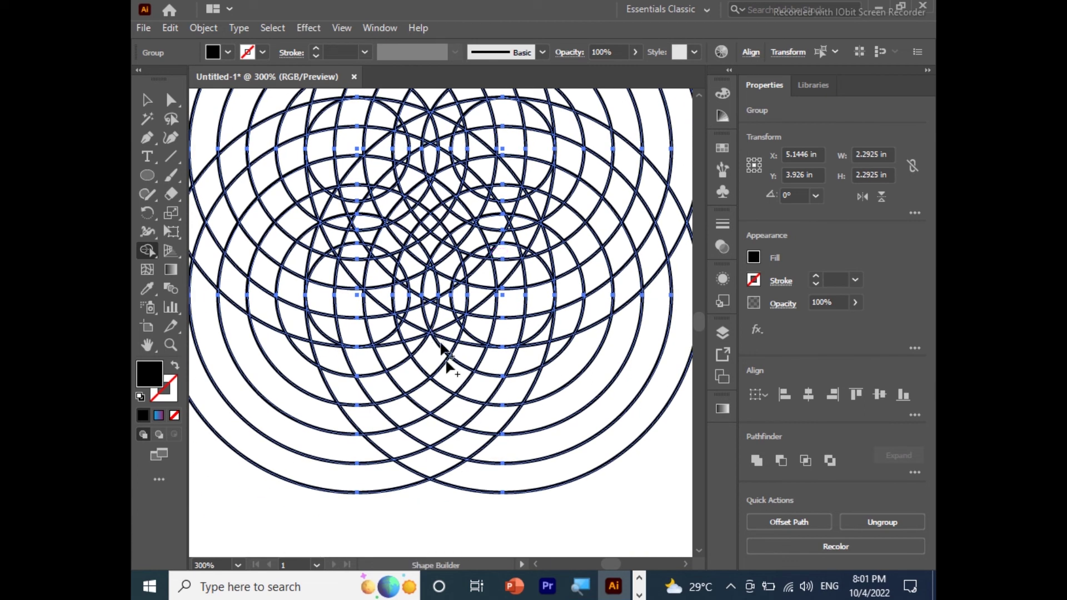
mouse_move(321, 295)
mouse_down()
mouse_move(421, 464)
mouse_move(439, 465)
mouse_up()
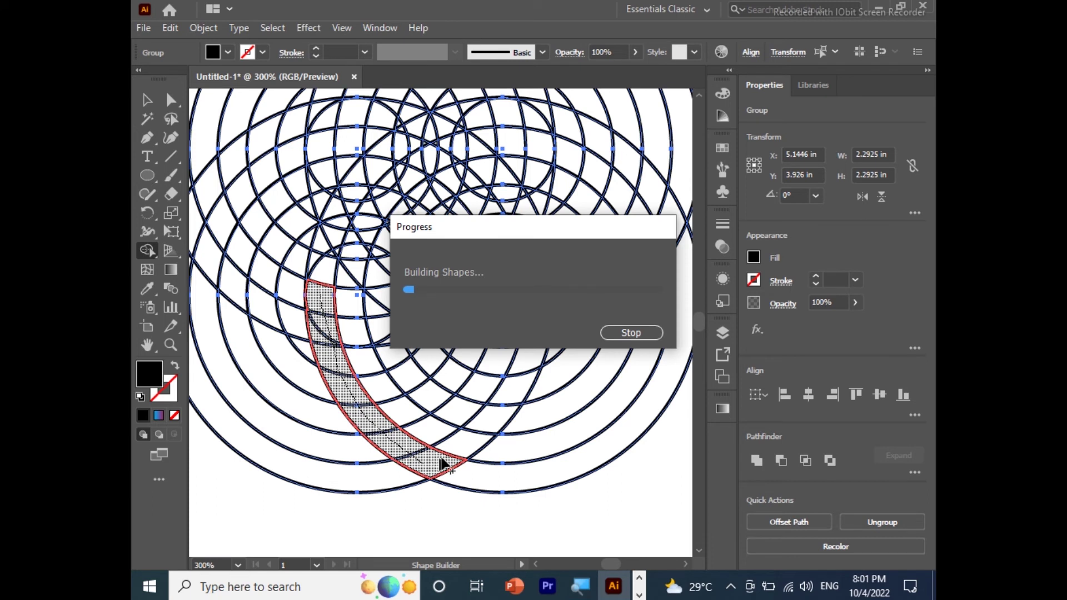
mouse_move(439, 464)
mouse_down()
mouse_move(506, 398)
mouse_move(537, 297)
mouse_up()
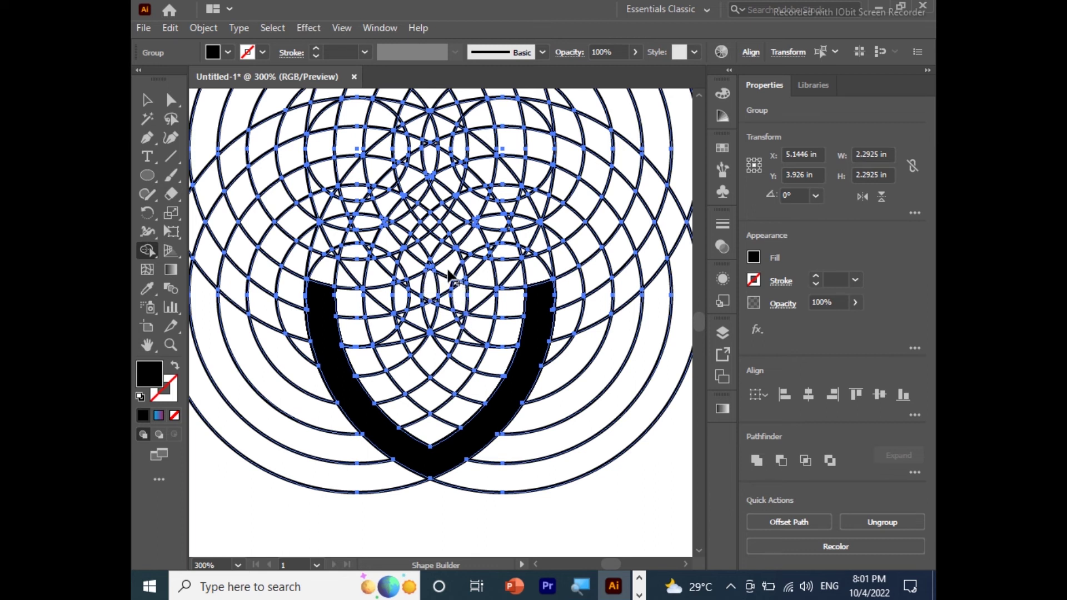
Step: Merge the inner curved band cells and the small diamond region near the centre
drag(448, 268, 432, 361)
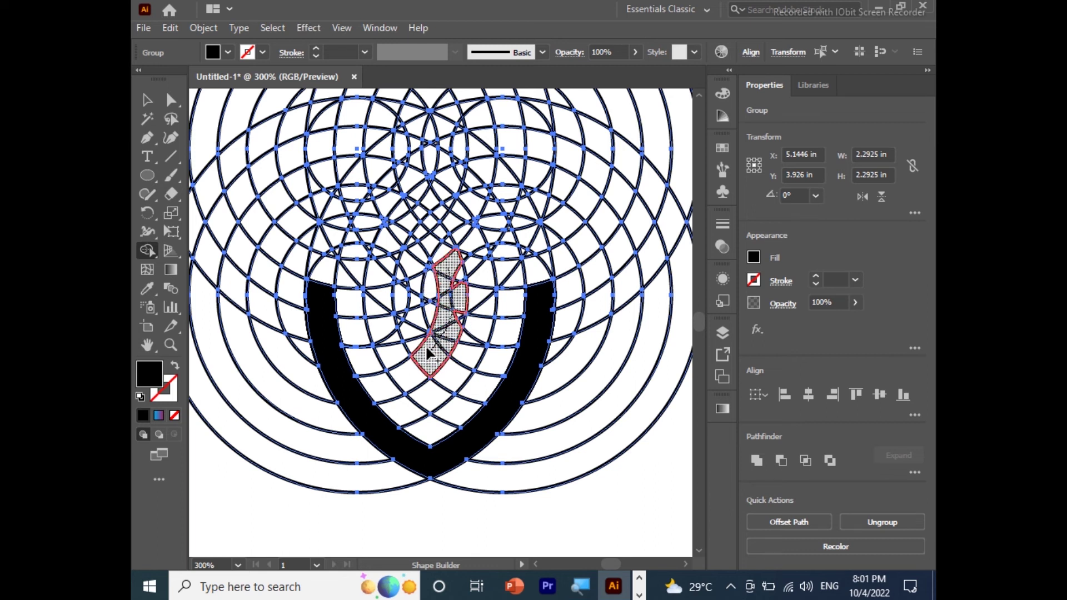
mouse_move(428, 352)
mouse_down()
mouse_move(459, 311)
mouse_move(457, 285)
mouse_up()
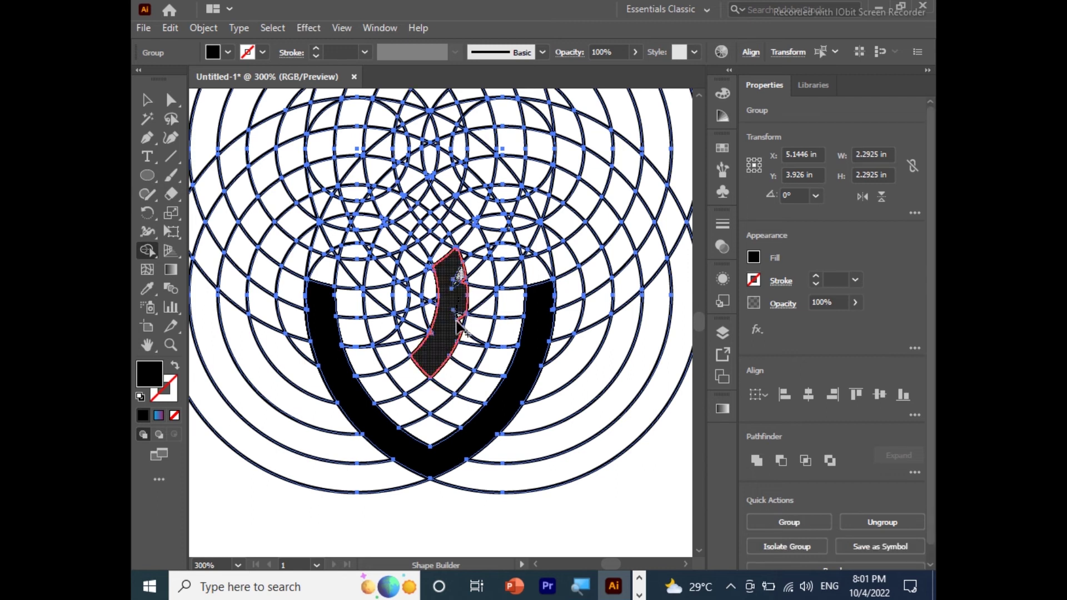
click(459, 282)
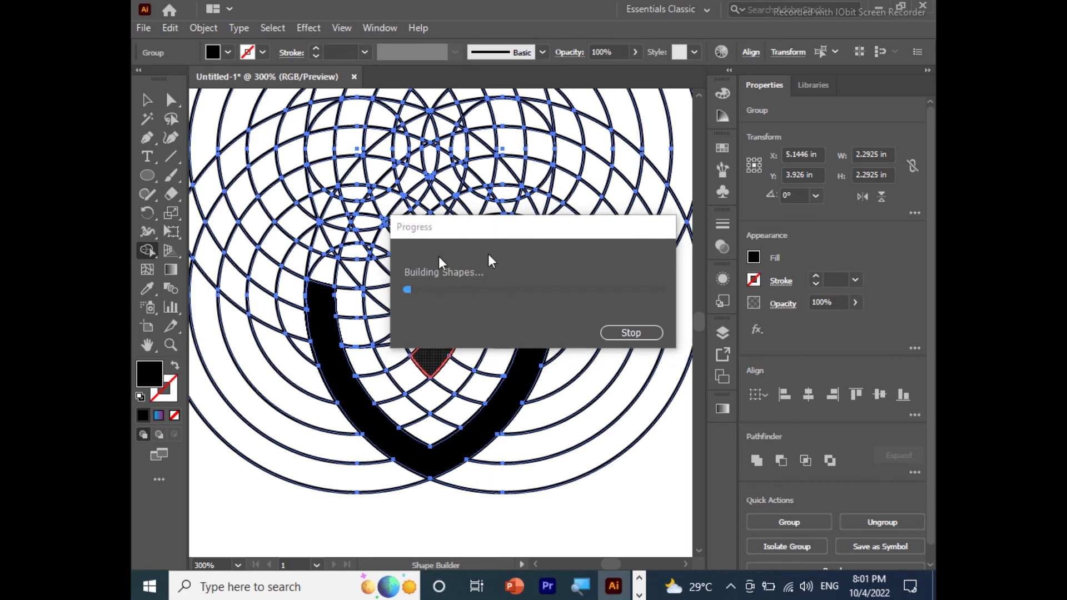
drag(430, 347, 452, 259)
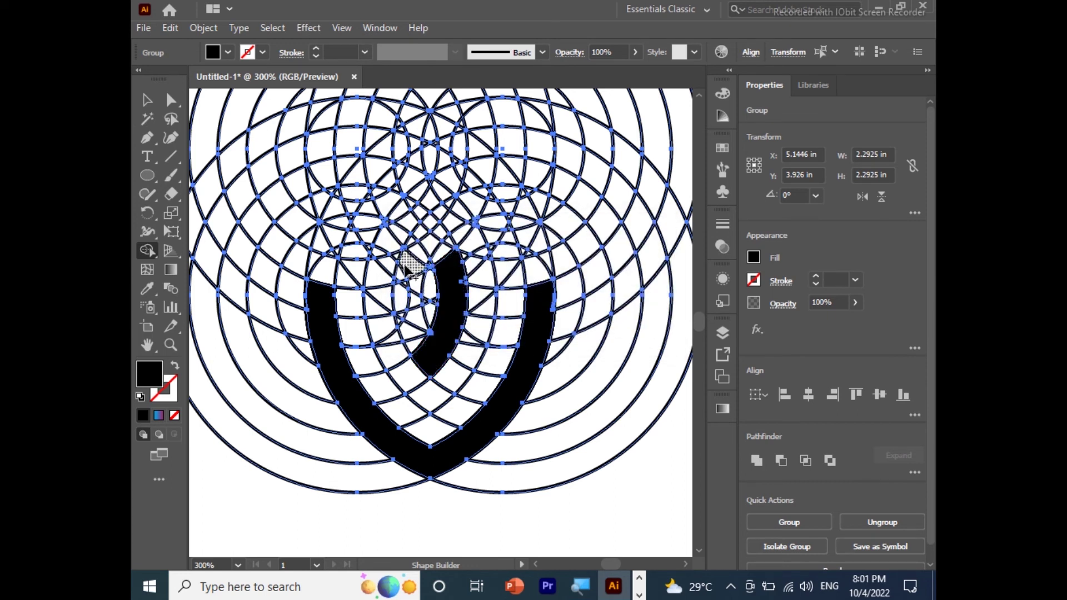
drag(406, 261, 418, 353)
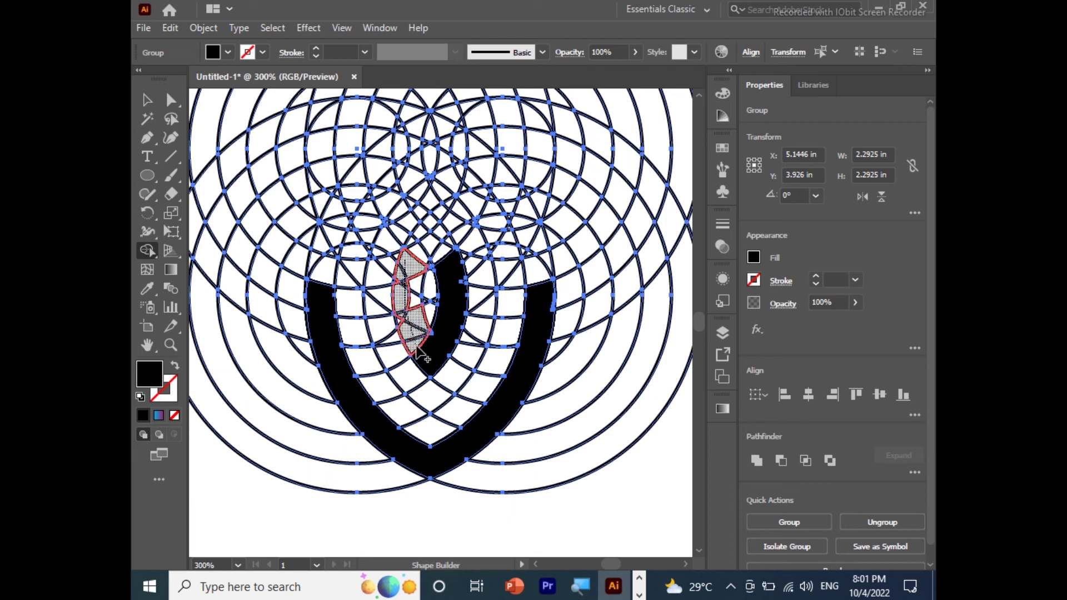
drag(405, 329, 416, 377)
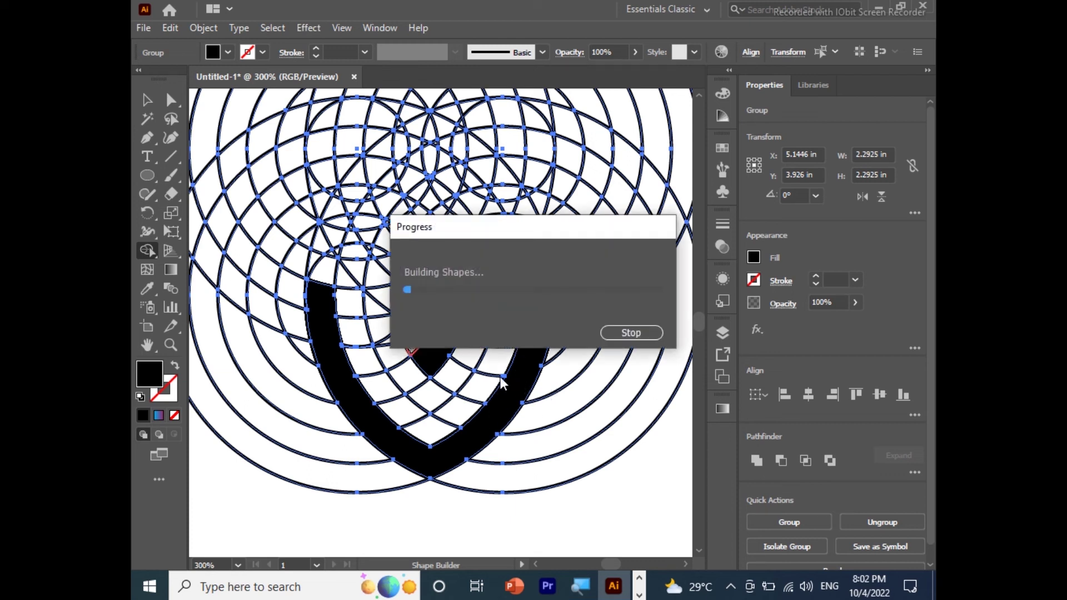
mouse_move(431, 336)
mouse_down()
mouse_move(421, 315)
mouse_move(418, 384)
mouse_up()
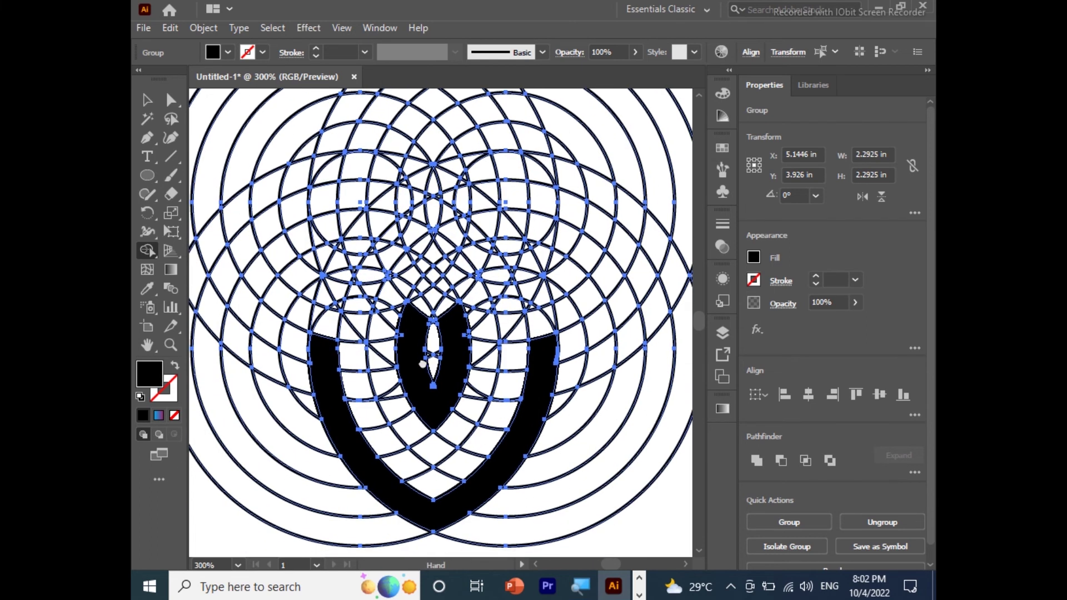
drag(433, 276, 436, 300)
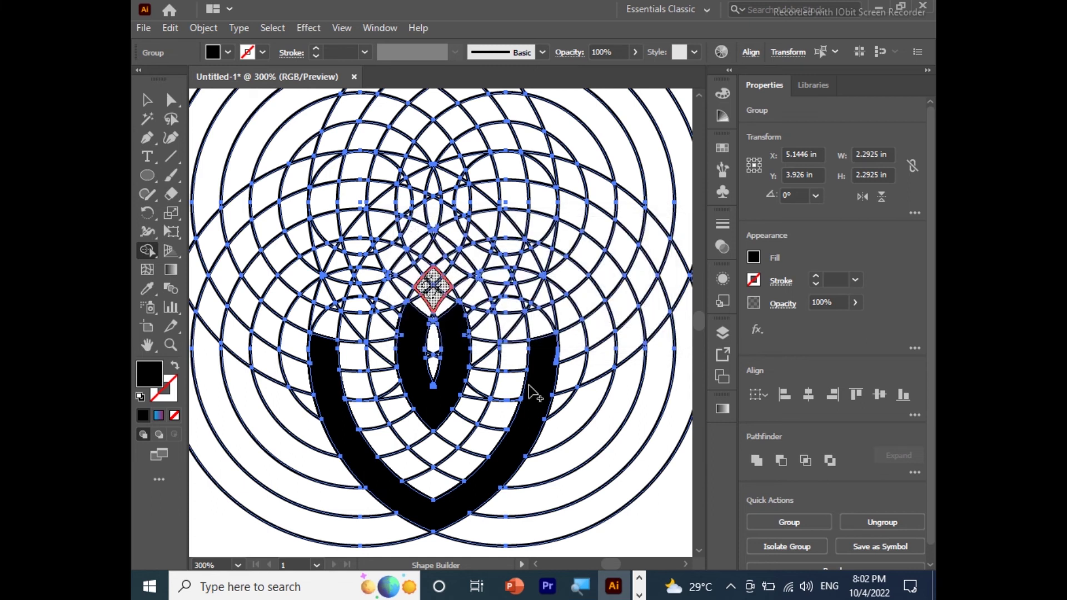
Step: Fill the V-shaped band, inner V, outer U band and central lens black
scroll(472, 345, down, 3)
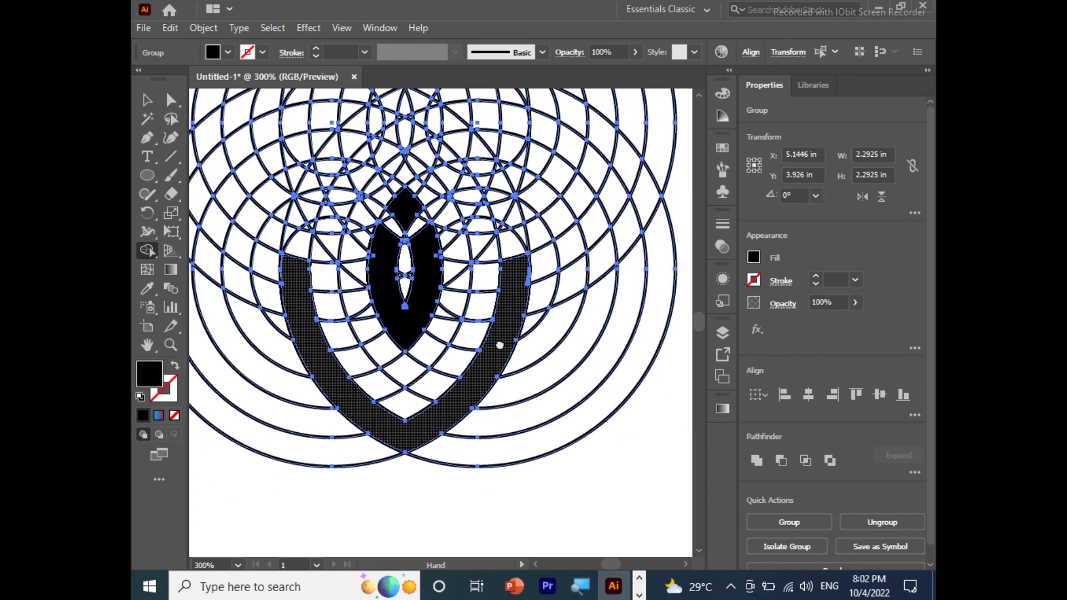
click(469, 370)
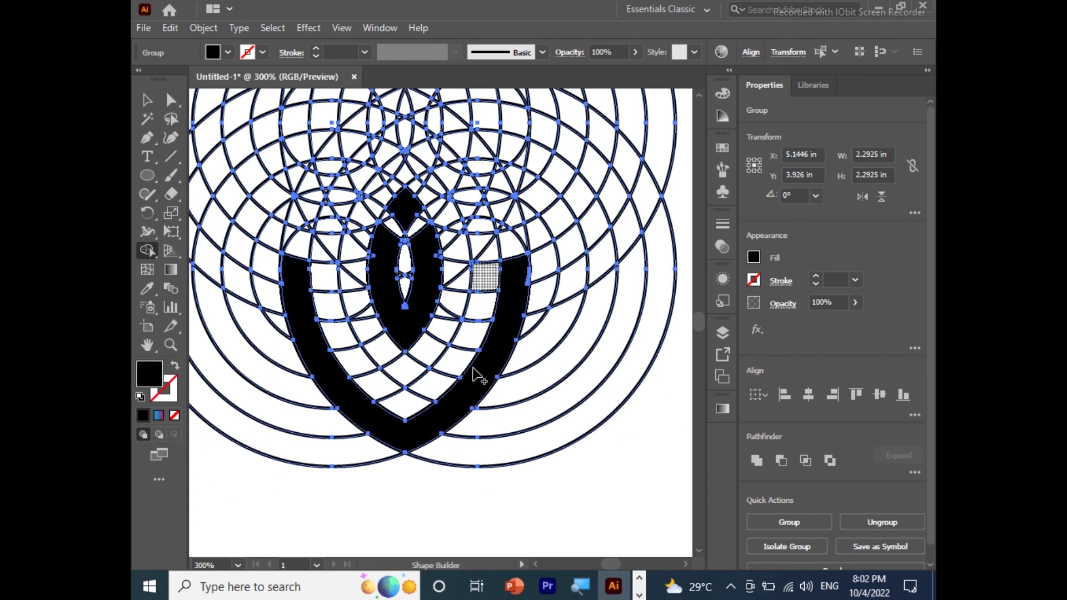
click(433, 304)
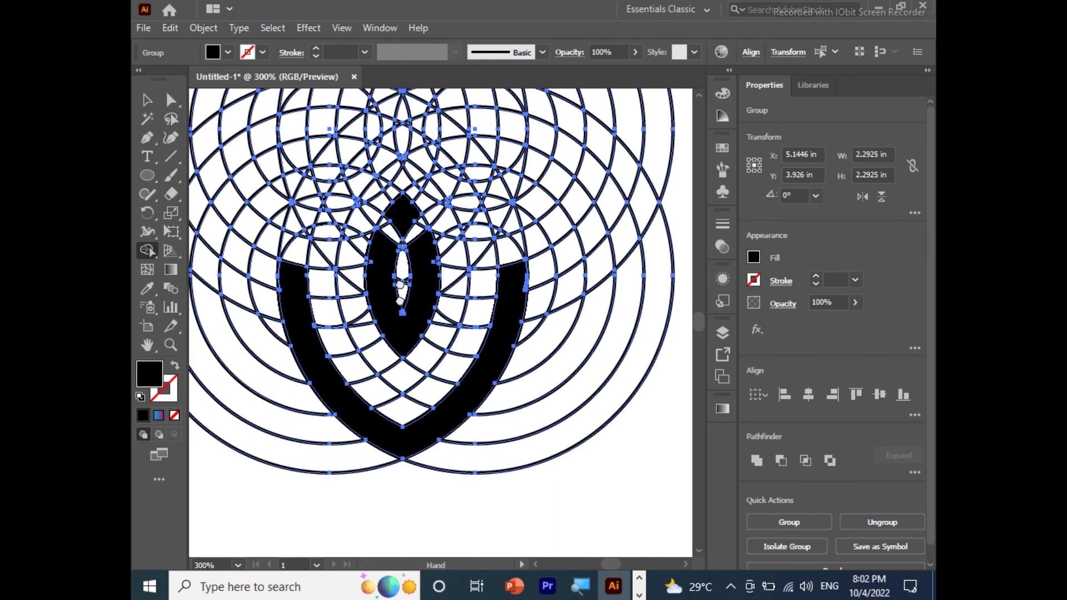
scroll(322, 305, up, 3)
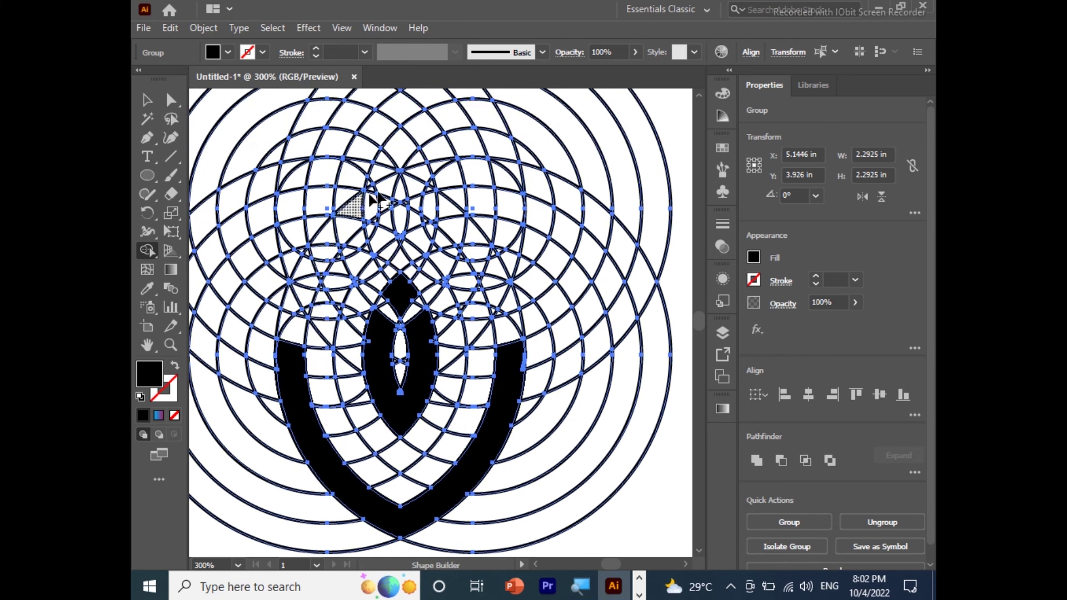
click(493, 366)
scroll(440, 389, down, 3)
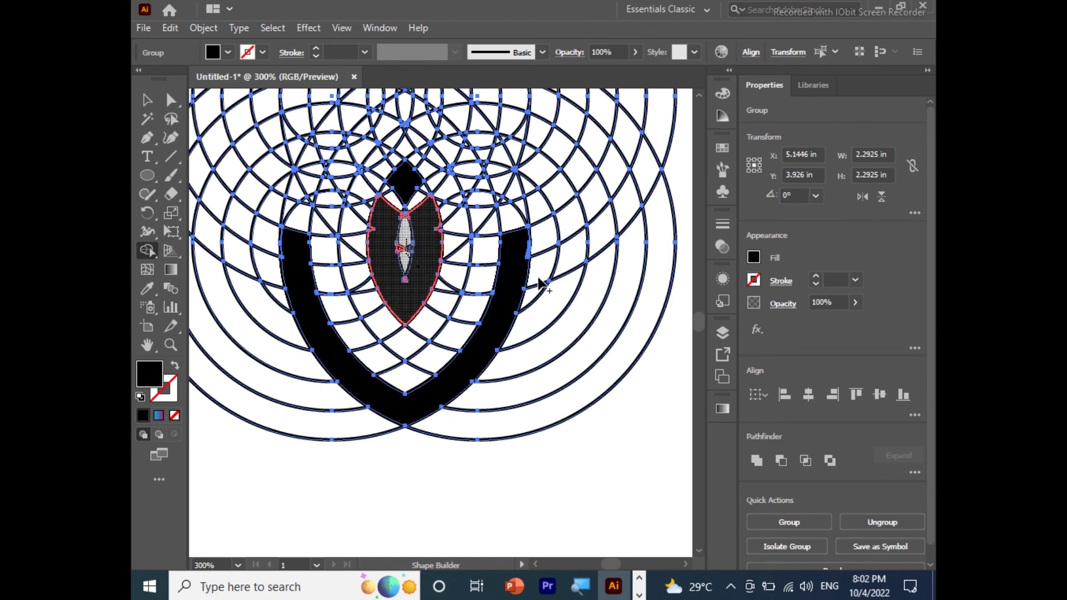
click(401, 251)
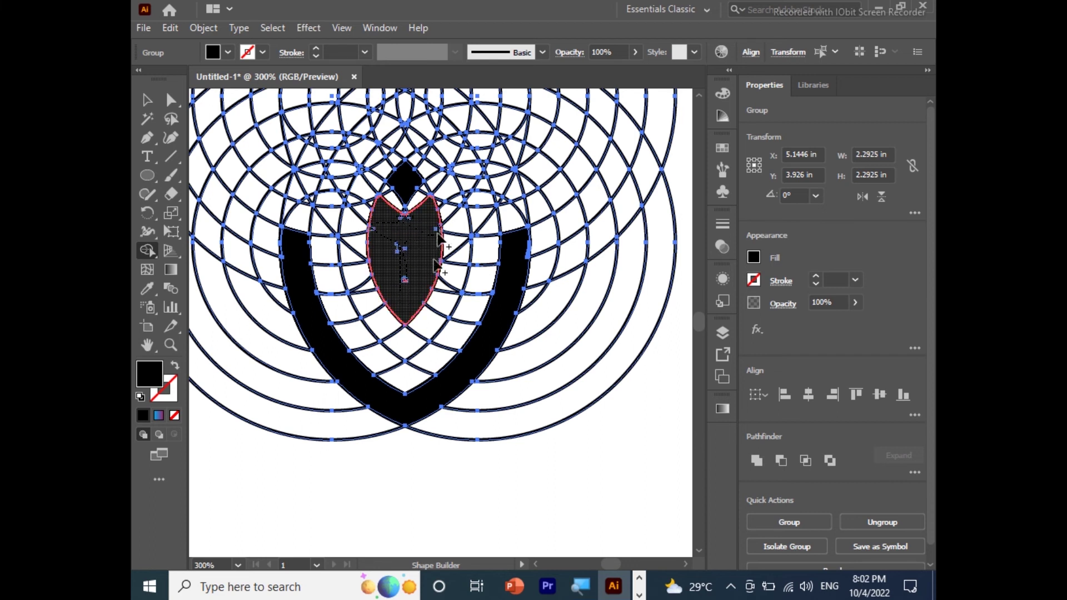
Step: Merge the central petal and join the left and right arms onto the U band
drag(438, 236, 406, 347)
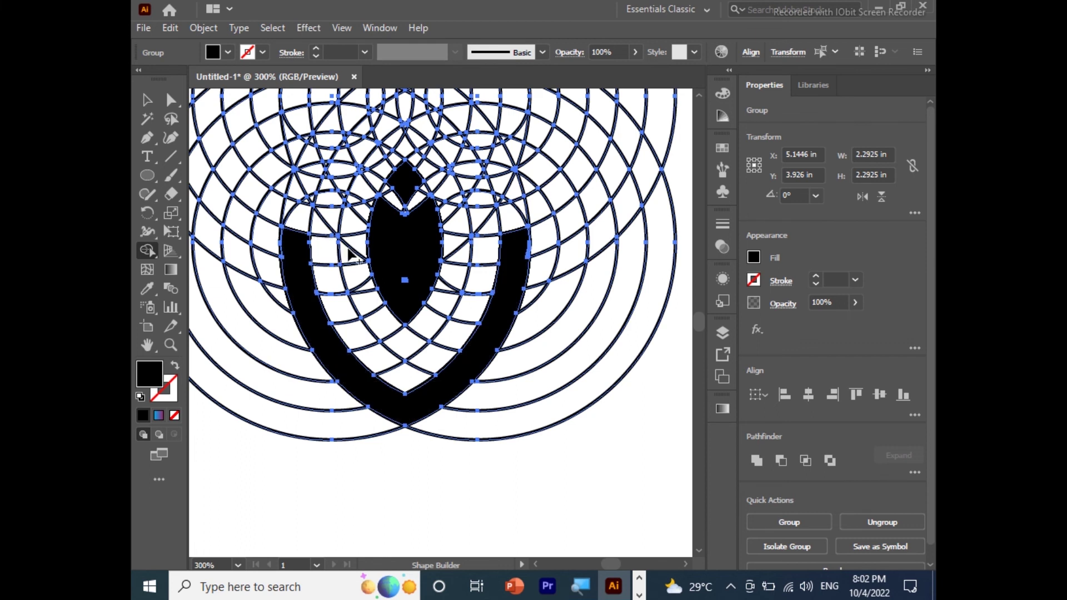
drag(331, 249, 346, 256)
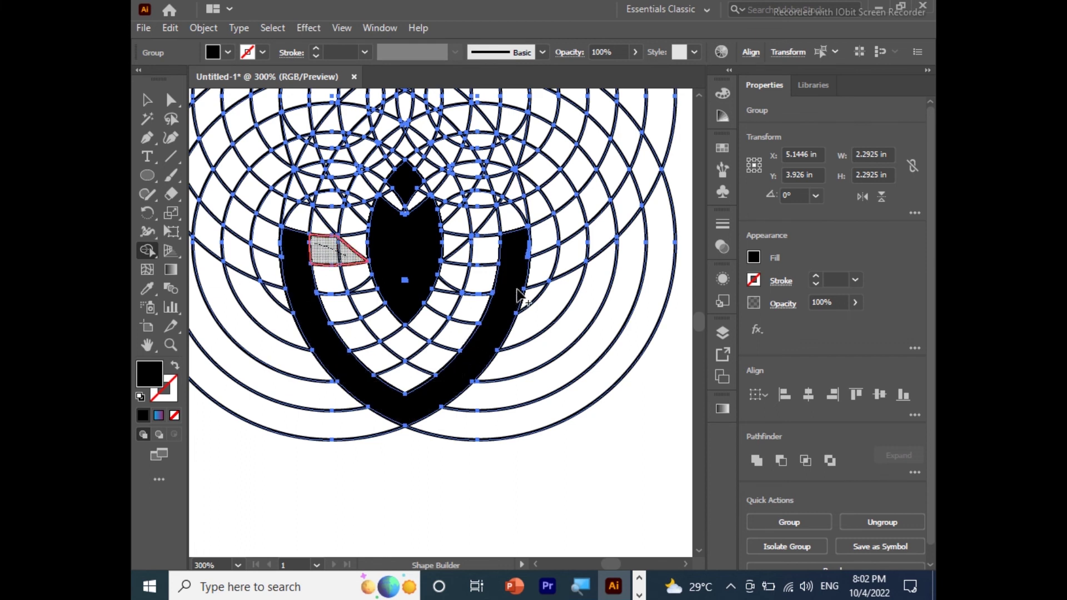
click(319, 253)
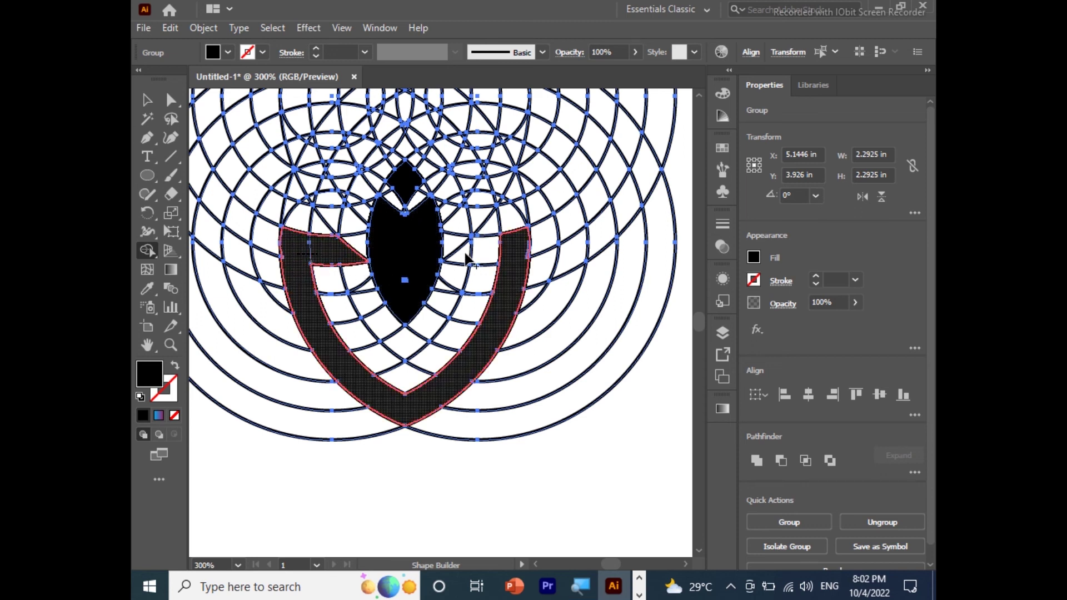
drag(461, 258, 513, 255)
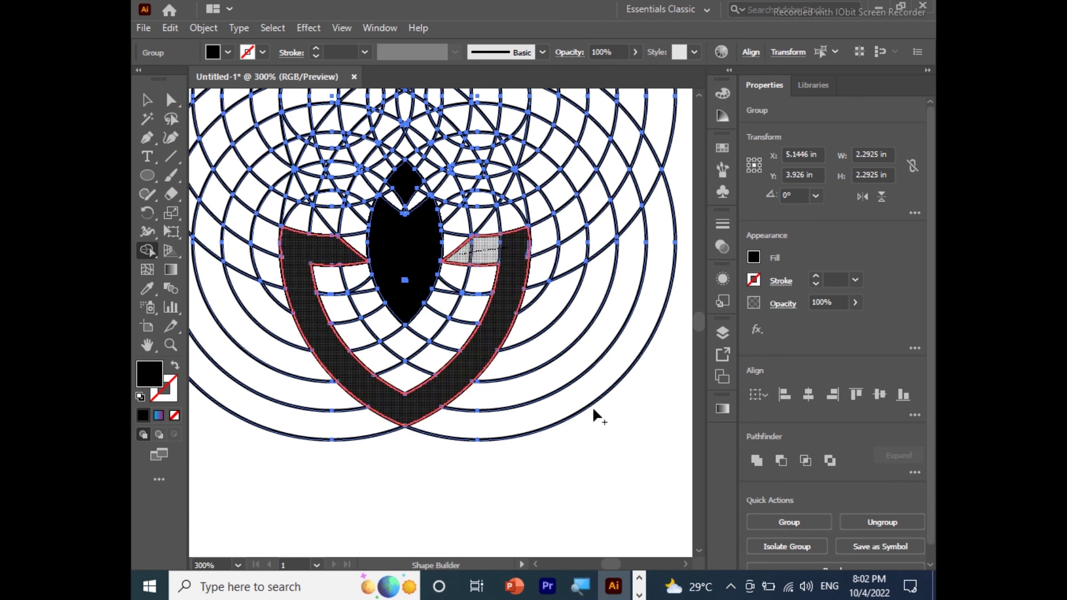
drag(594, 410, 516, 285)
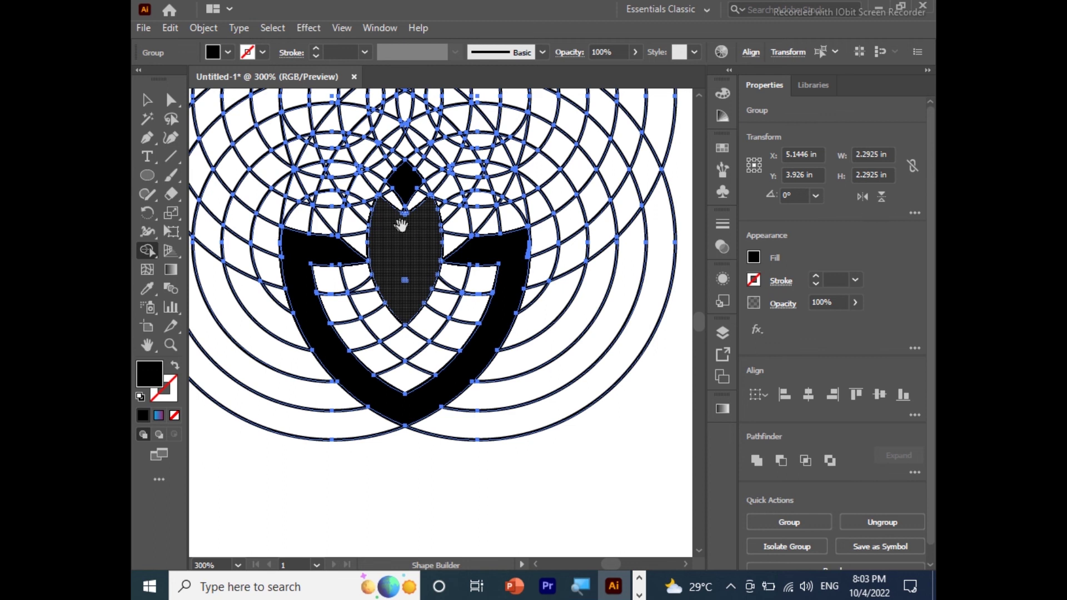
drag(401, 225, 419, 232)
click(422, 286)
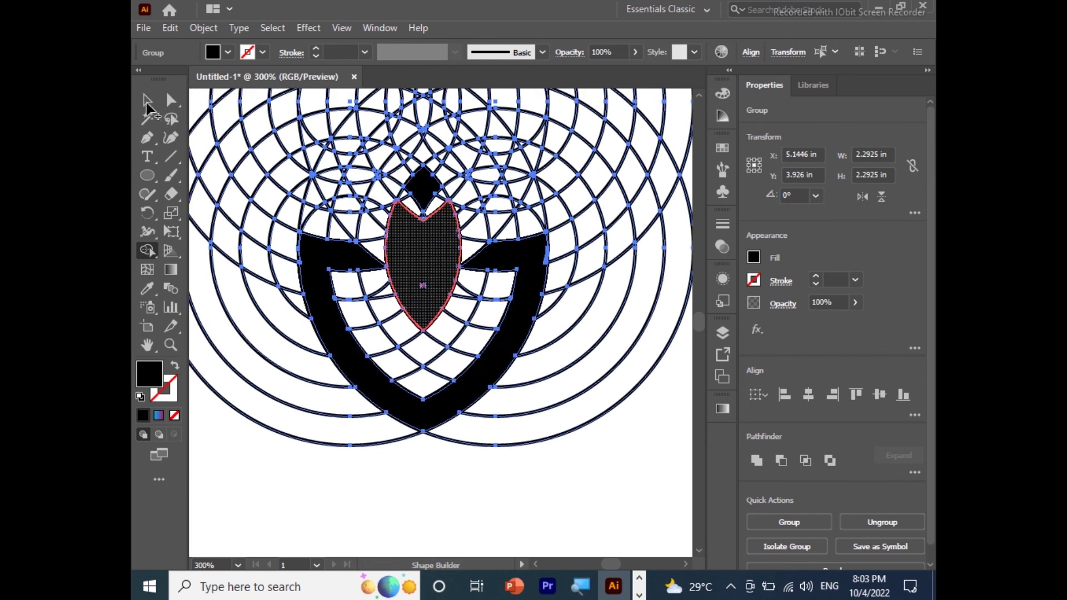
Step: Return to Shape Builder and merge the elongated cells above the diamond tip
click(148, 102)
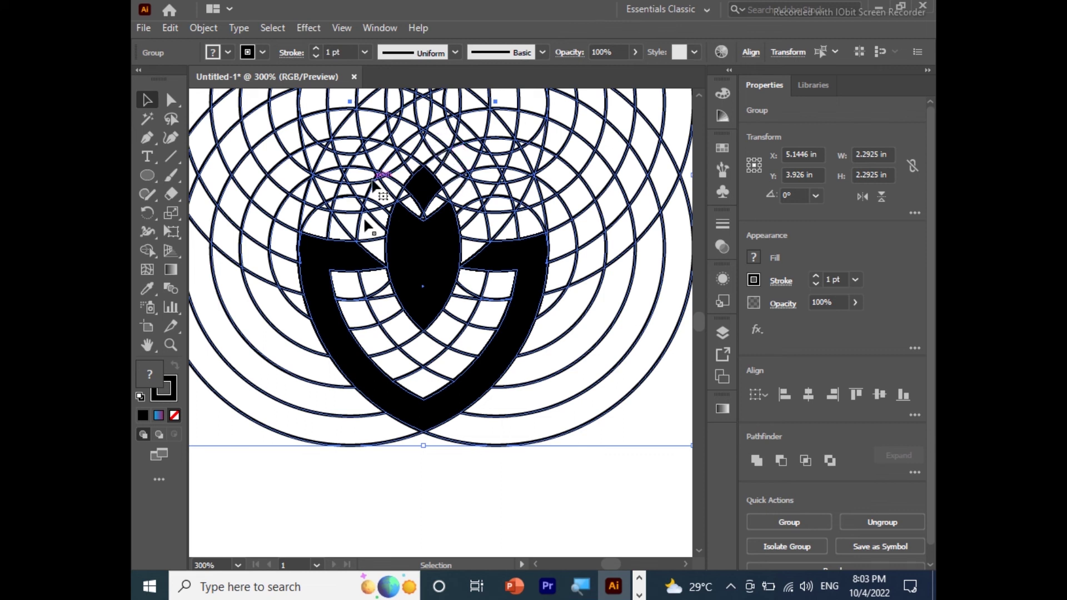
key(shift+m)
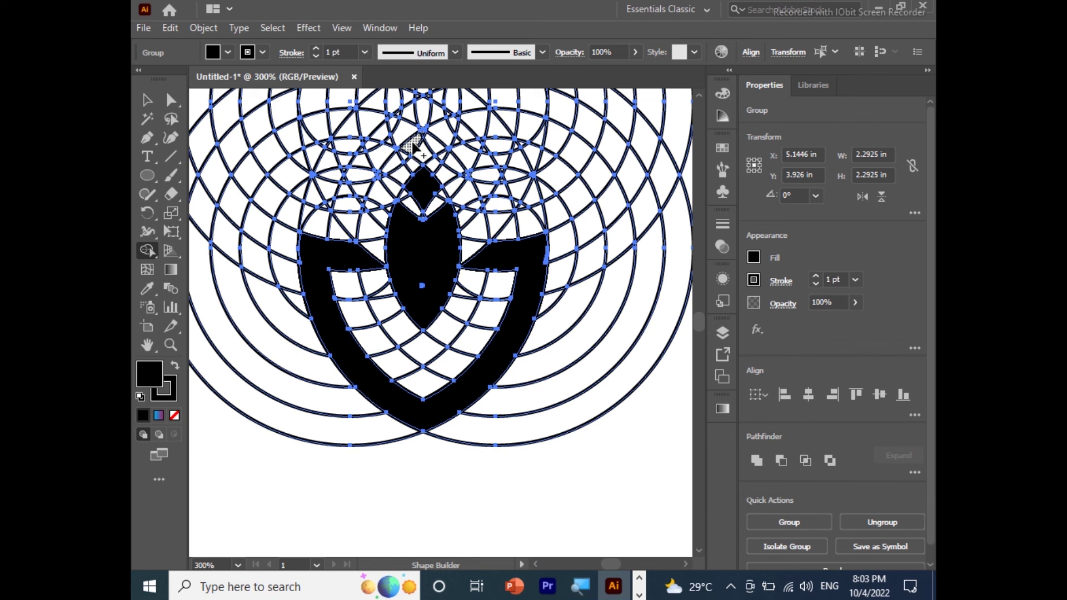
drag(400, 152, 384, 179)
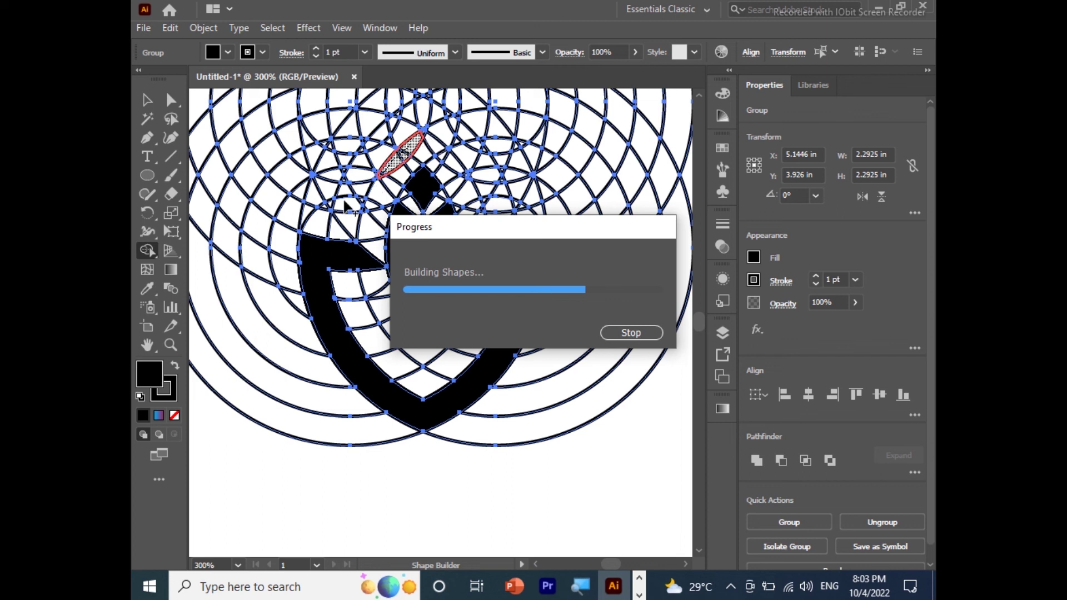
Step: Merge the diagonal leaf with its right-hand neighbour into one black chevron above the diamond
key(ctrl+equal)
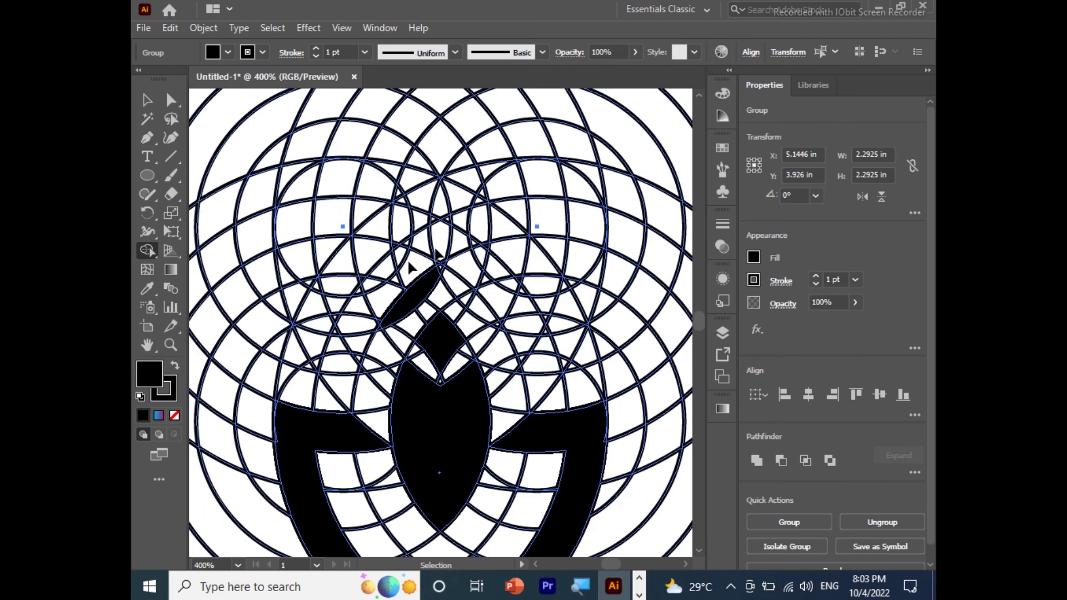
key(ctrl+equal)
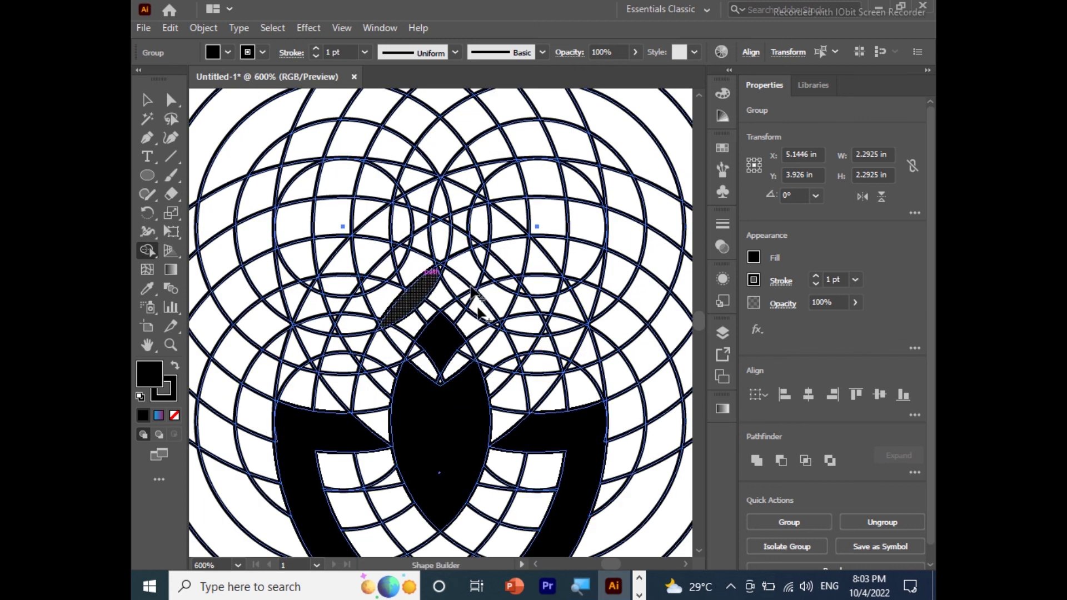
scroll(477, 309, up, 1)
scroll(456, 278, up, 1)
scroll(422, 255, up, 1)
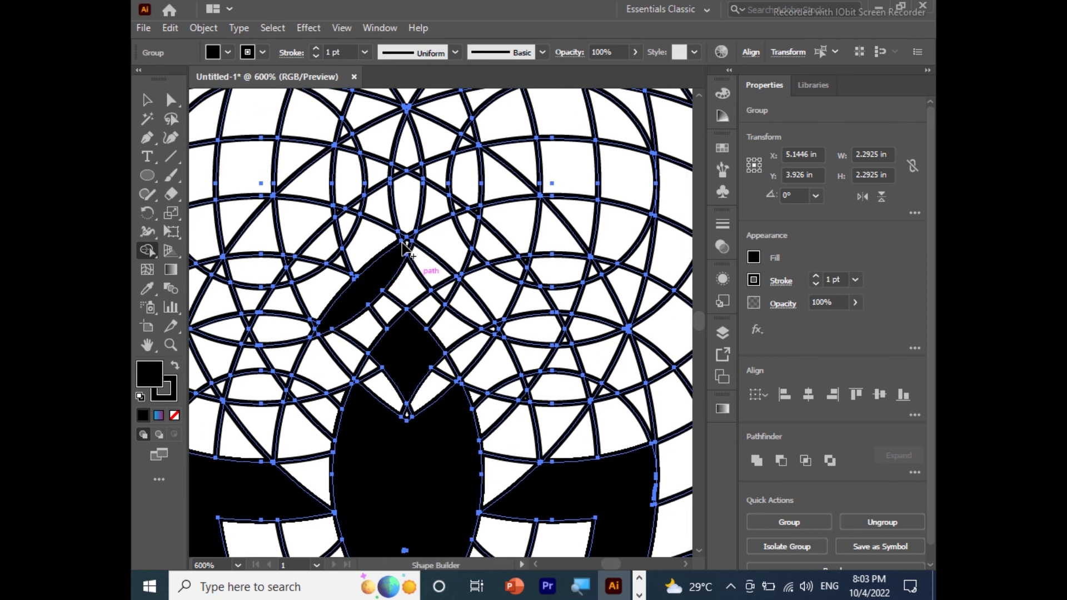
alt+click(407, 244)
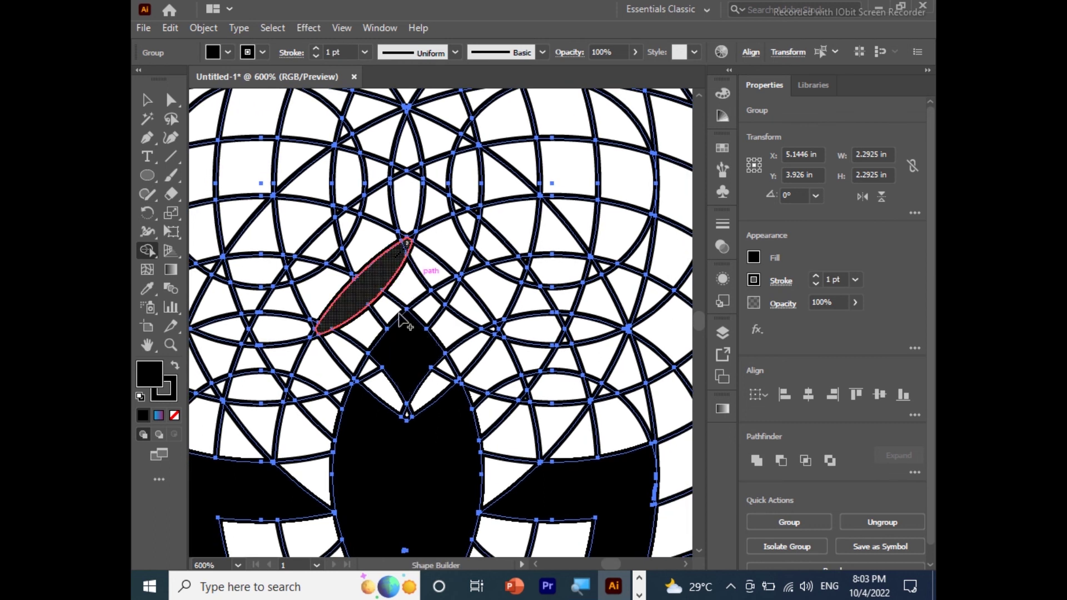
drag(408, 245, 494, 333)
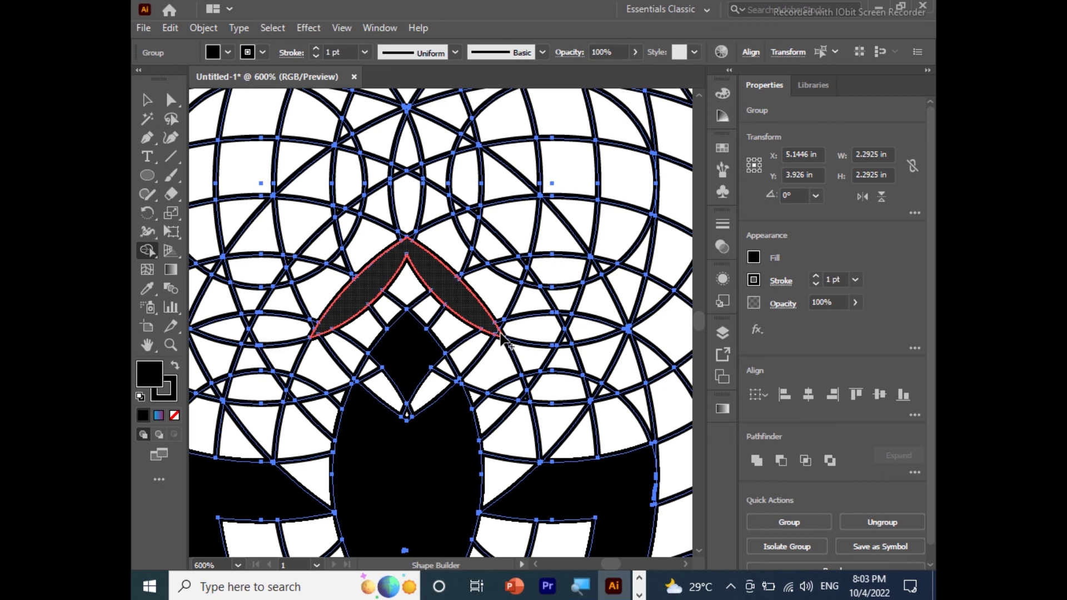
key(ctrl+minus)
key(ctrl+minus)
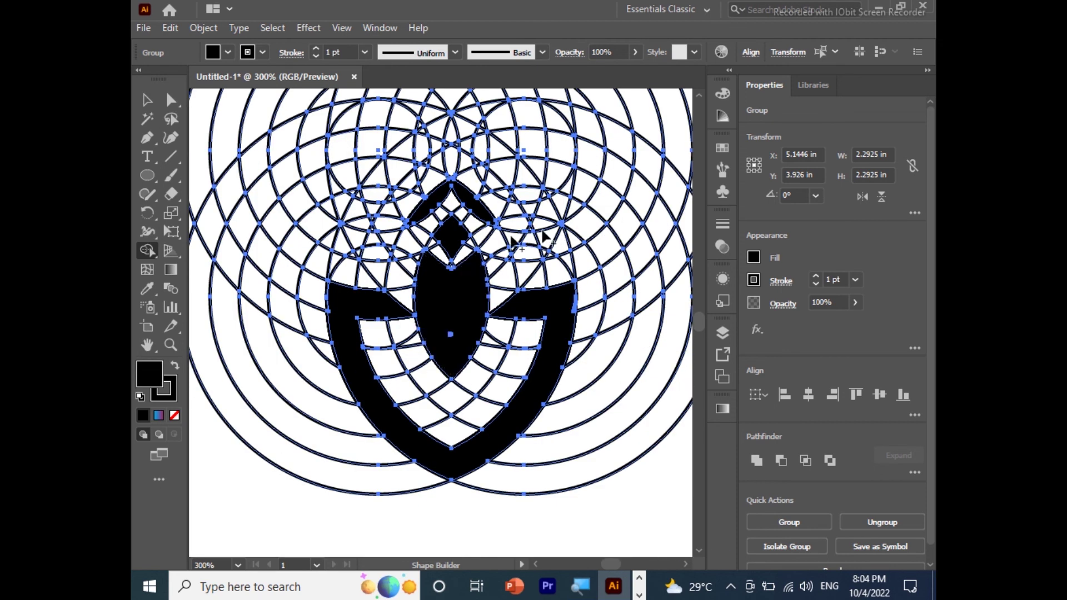
click(147, 99)
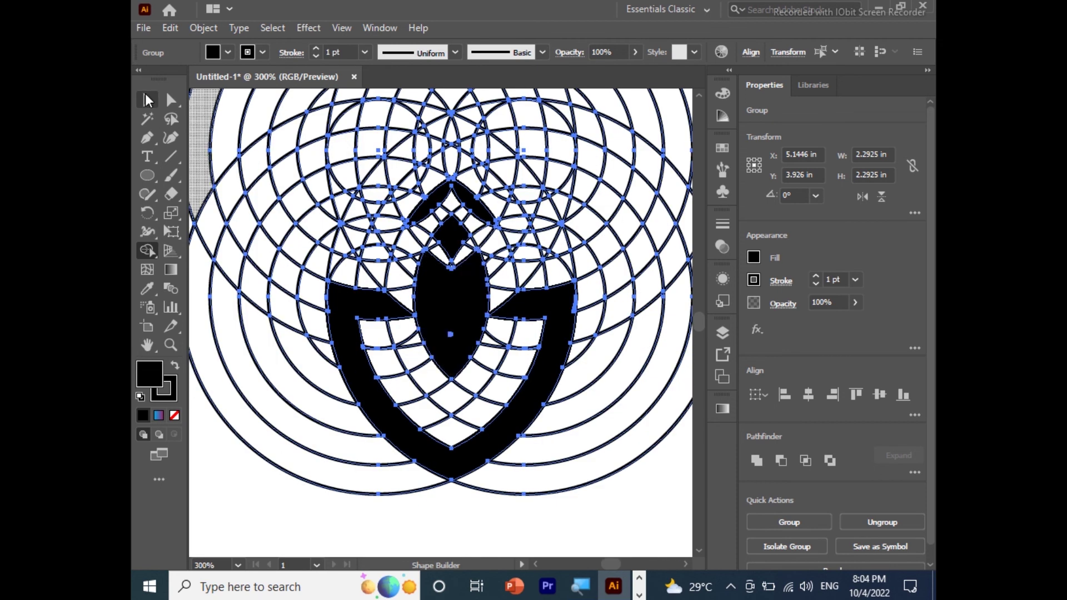
Step: Ungroup the artwork and select the ellipse, diamond, chevron and shield pieces
right_click(479, 304)
click(520, 438)
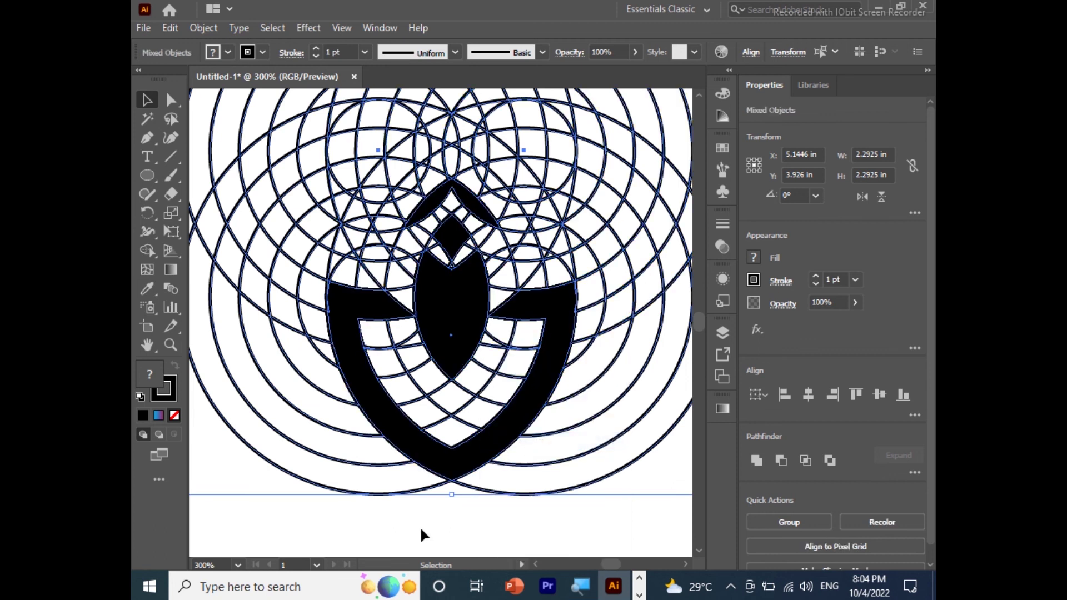
click(421, 535)
click(451, 328)
click(453, 244)
click(473, 208)
click(409, 428)
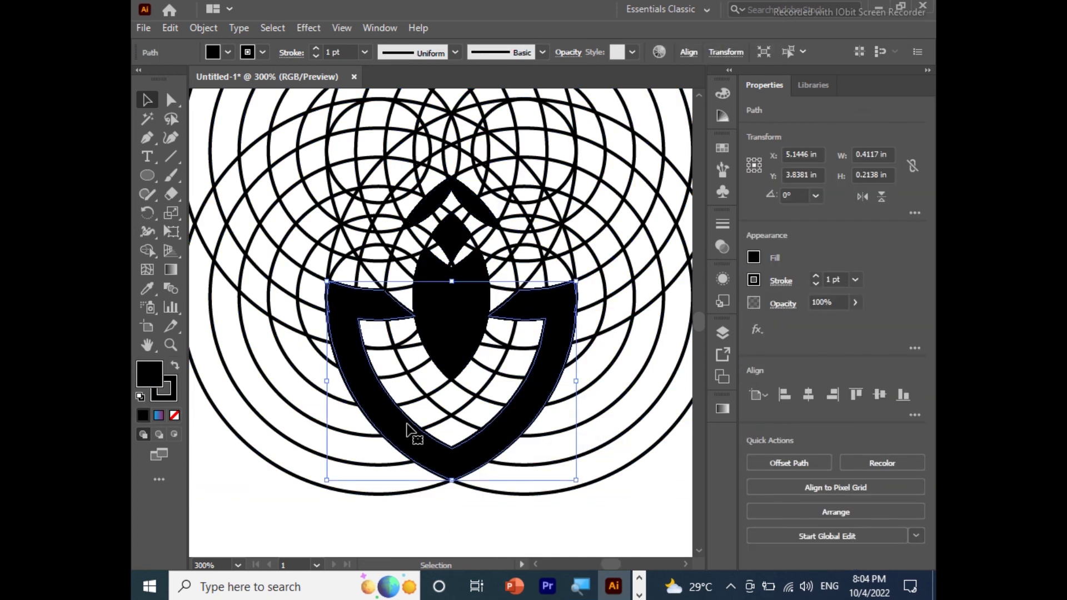
Step: Add the remaining emblem pieces to the selection and move them off the grid to the left
key(a)
key(ctrl+minus)
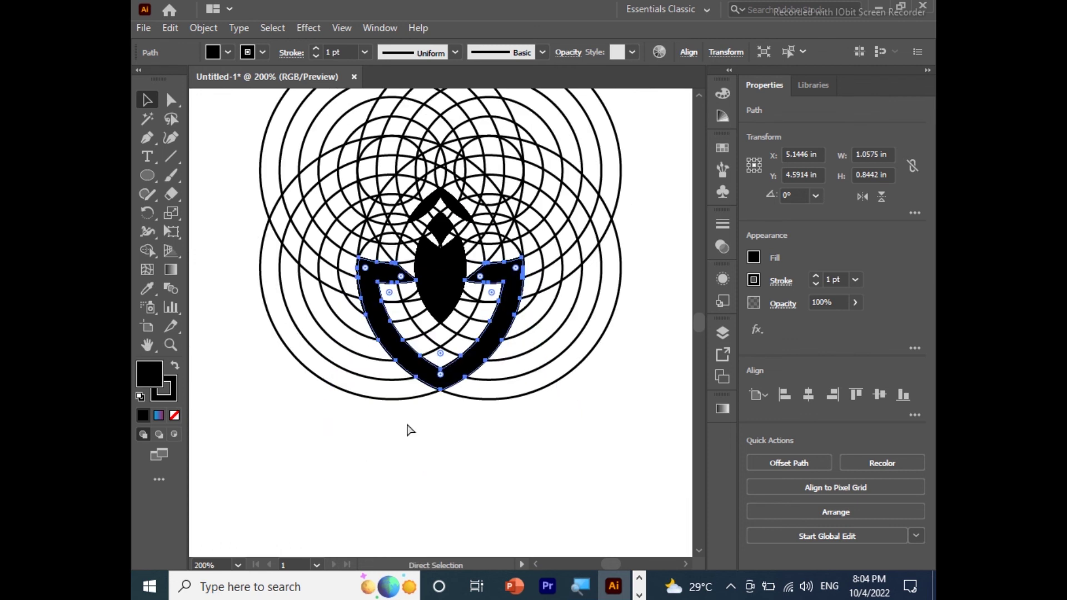
key(v)
shift+click(442, 278)
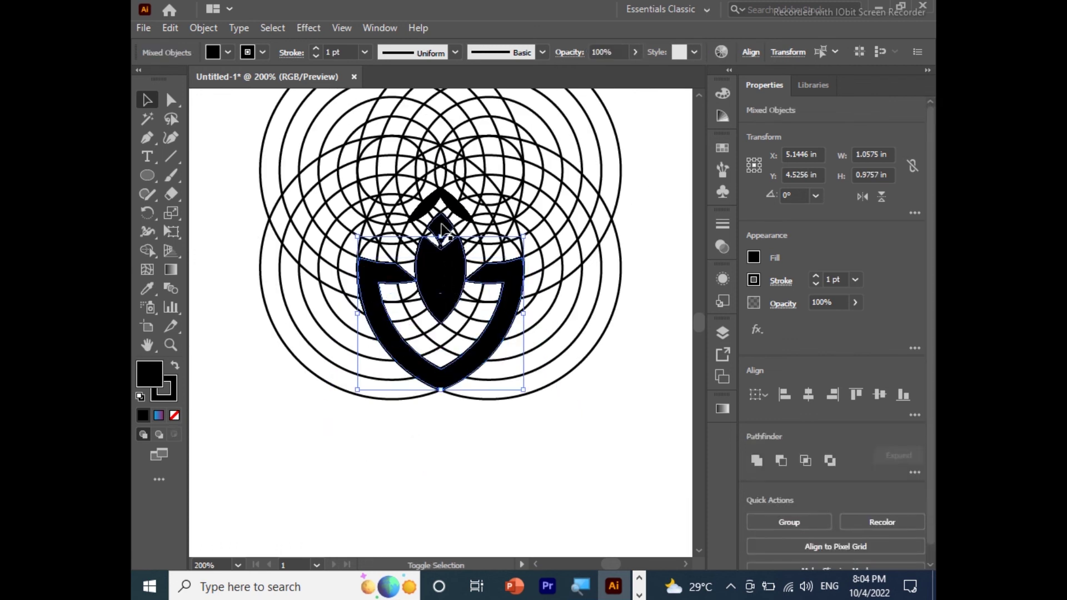
shift+click(451, 214)
key(a)
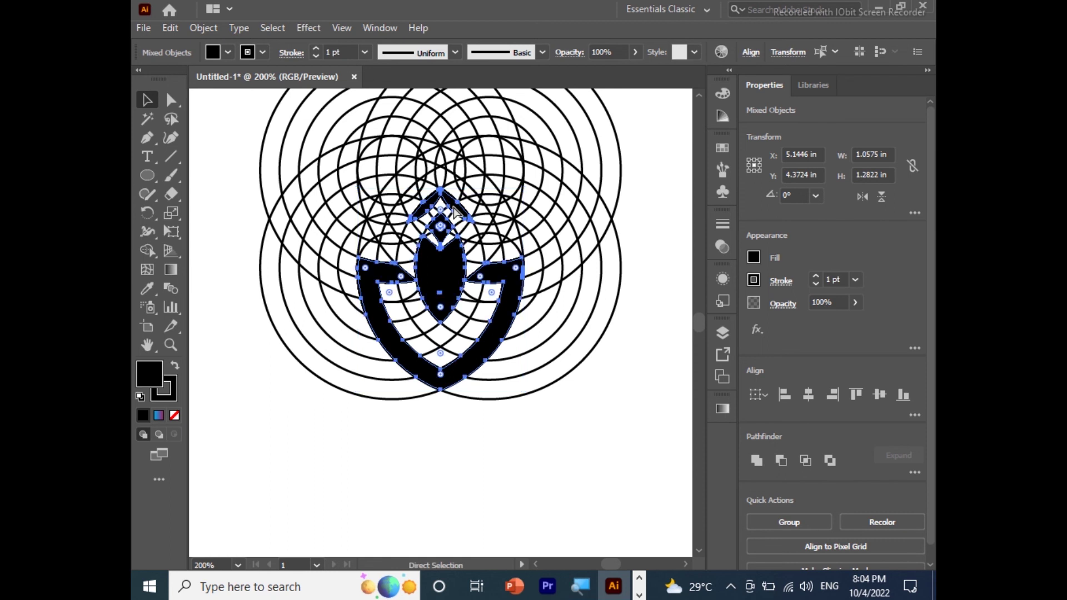
scroll(428, 328, left, 5)
key(v)
drag(590, 261, 268, 311)
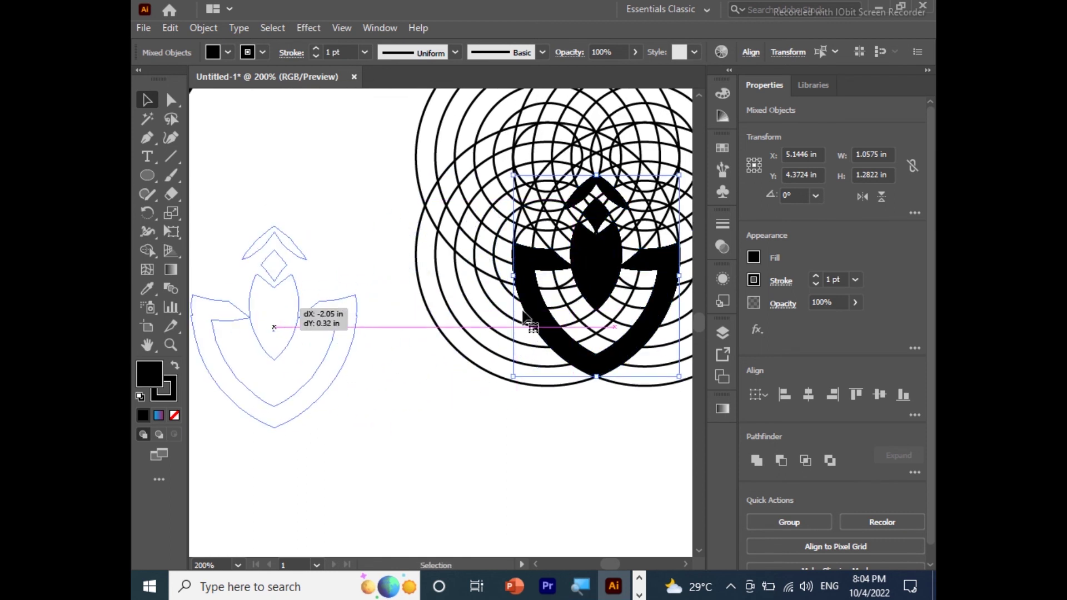
Step: Select all the leftover grid circles and delete them
drag(609, 238, 518, 369)
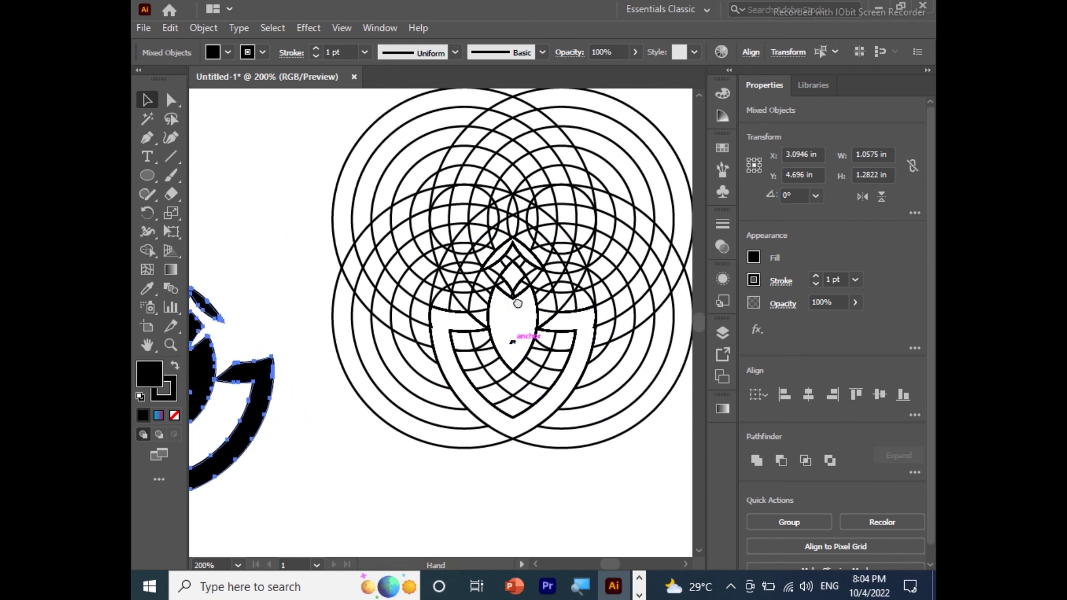
drag(317, 156, 627, 503)
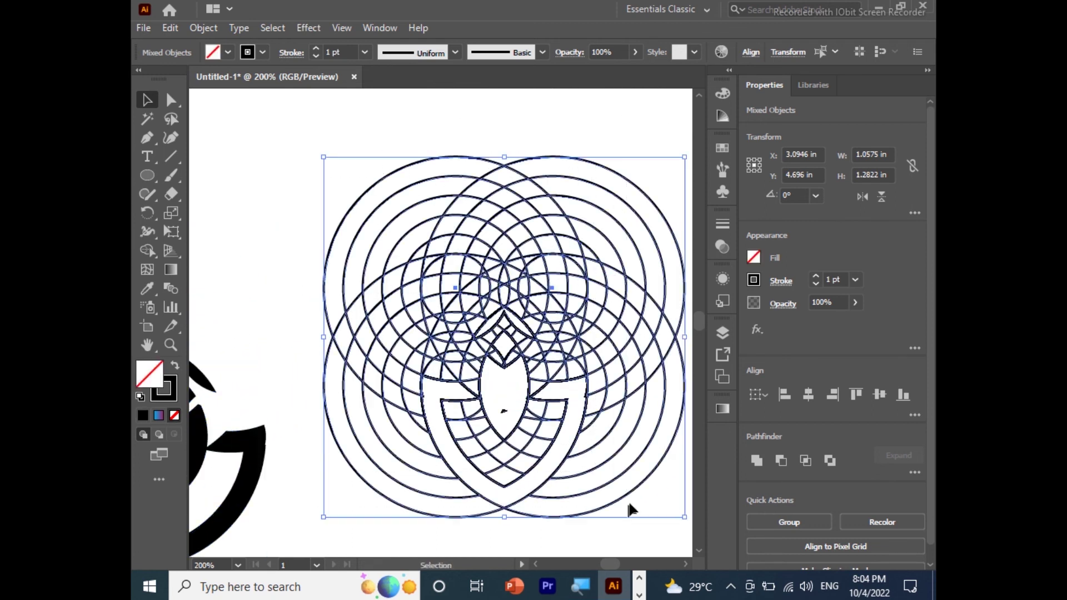
key(Delete)
Step: Select the black emblem, centre it on the page and give it a 2 pt stroke
mouse_move(393, 452)
mouse_down()
mouse_move(543, 318)
mouse_move(418, 281)
mouse_move(310, 267)
mouse_move(636, 305)
mouse_up()
drag(532, 473, 351, 196)
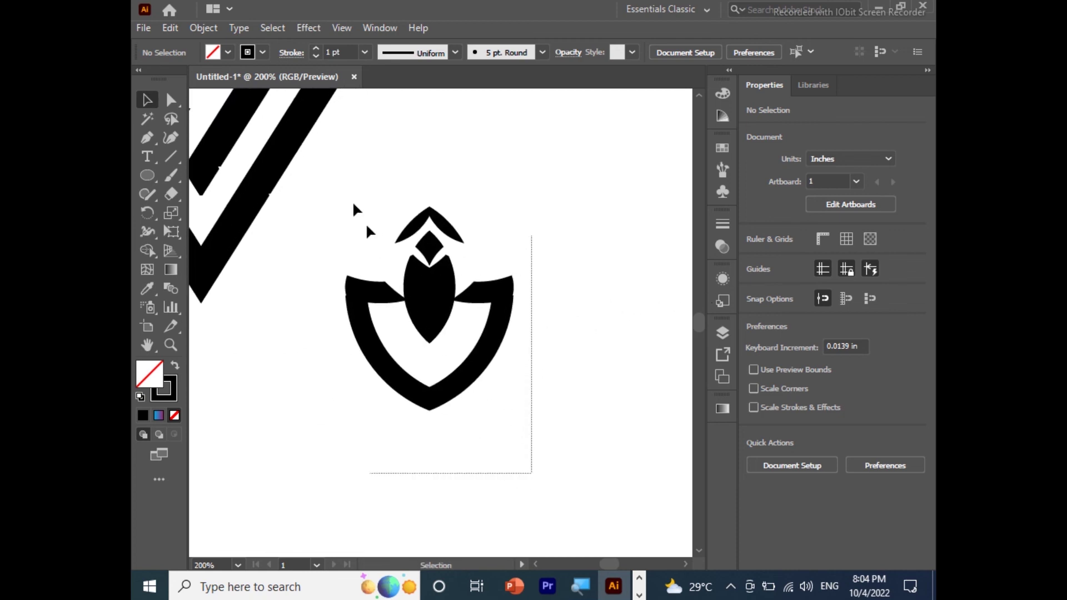
drag(502, 305, 612, 297)
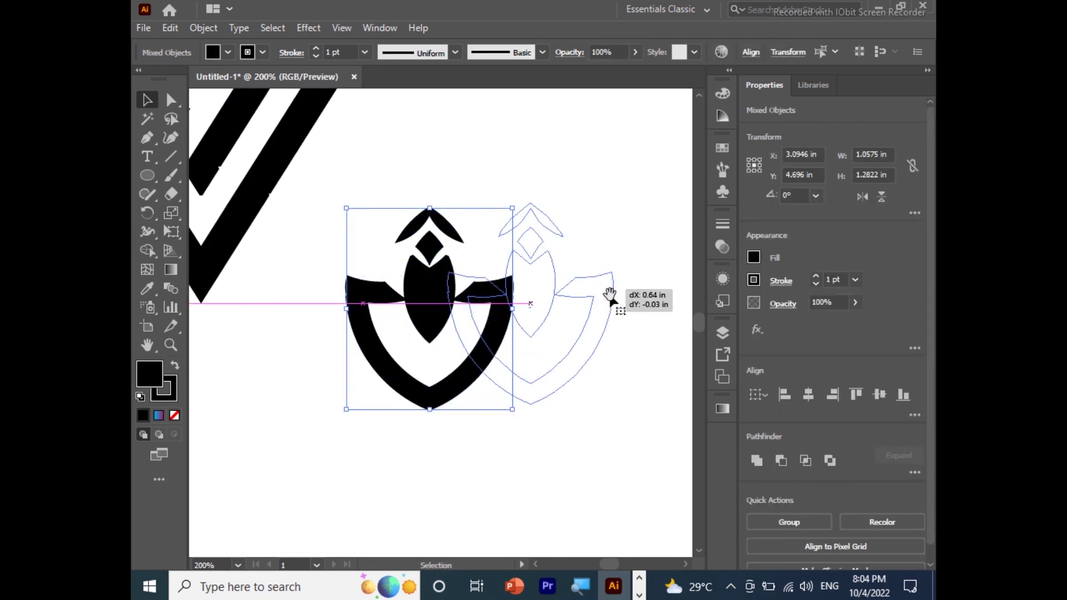
drag(445, 297, 533, 300)
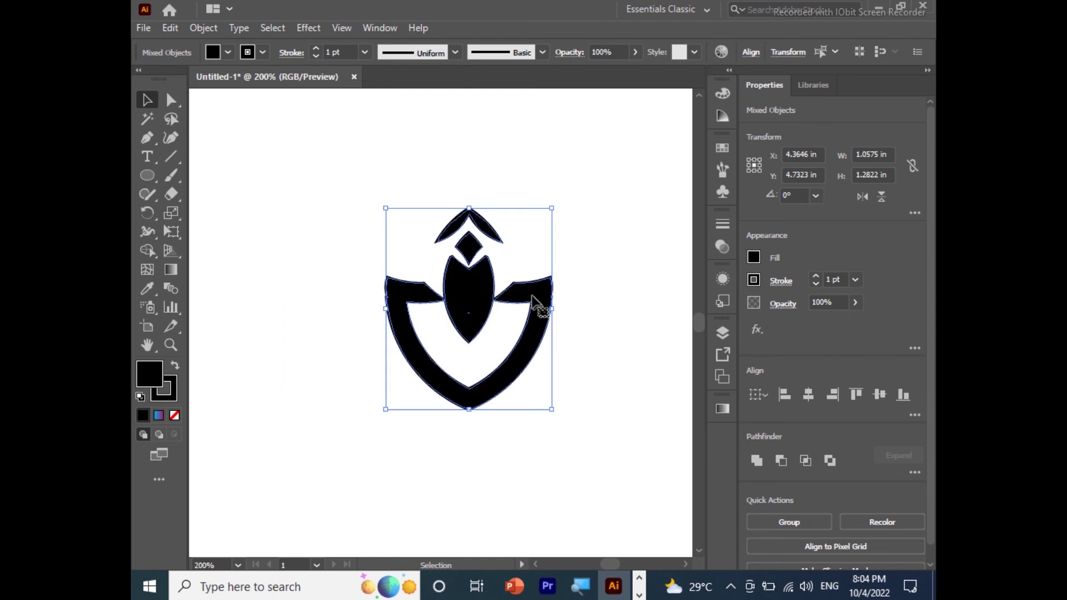
click(315, 50)
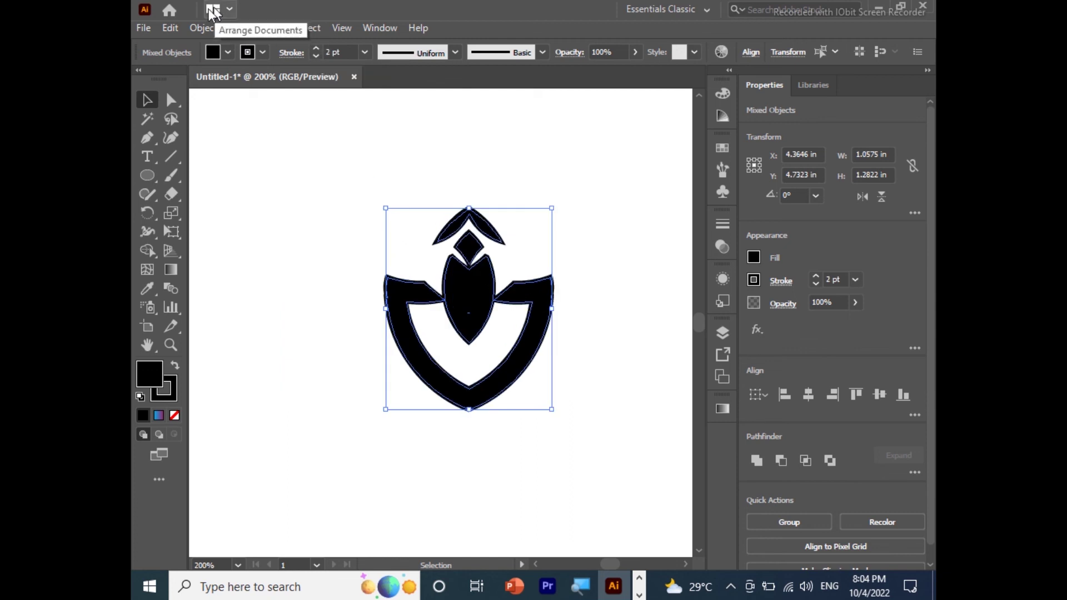
Step: Expand the emblem outlines into fills and unite the pieces with Pathfinder Unite
click(203, 27)
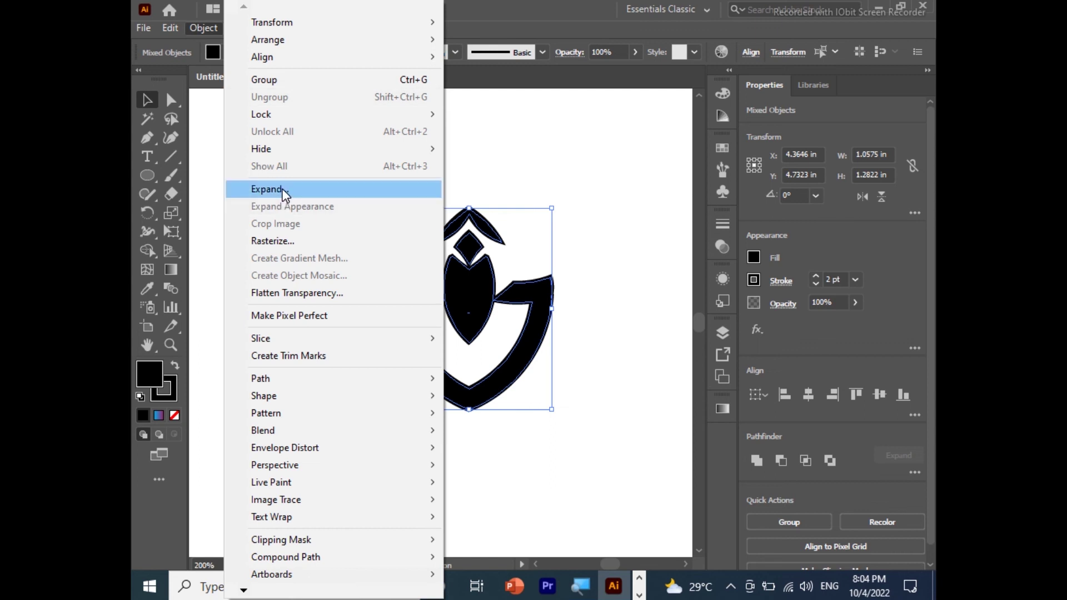
click(285, 190)
click(496, 382)
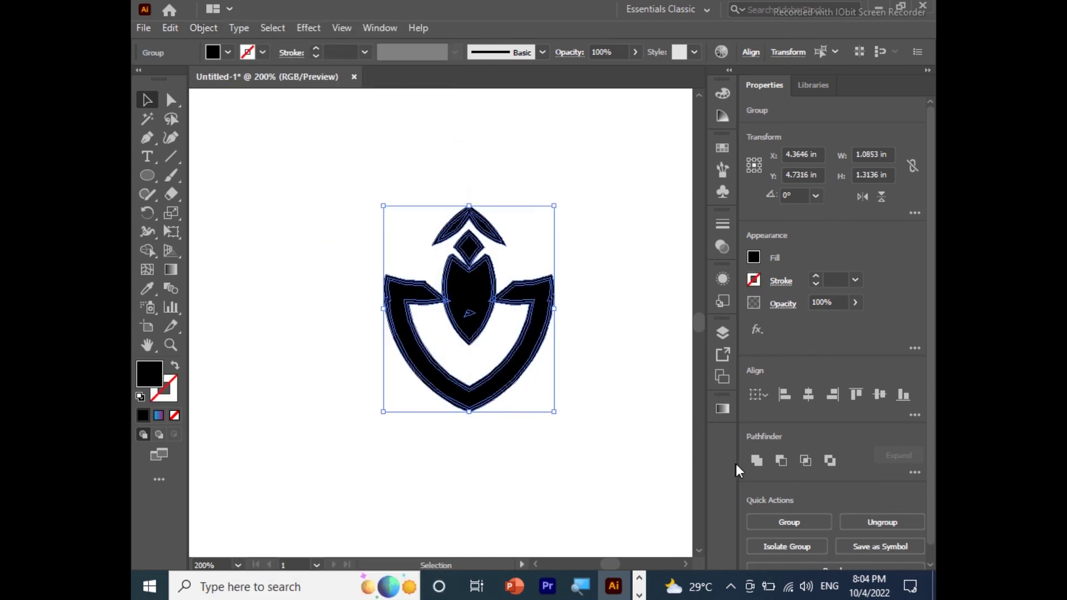
click(756, 463)
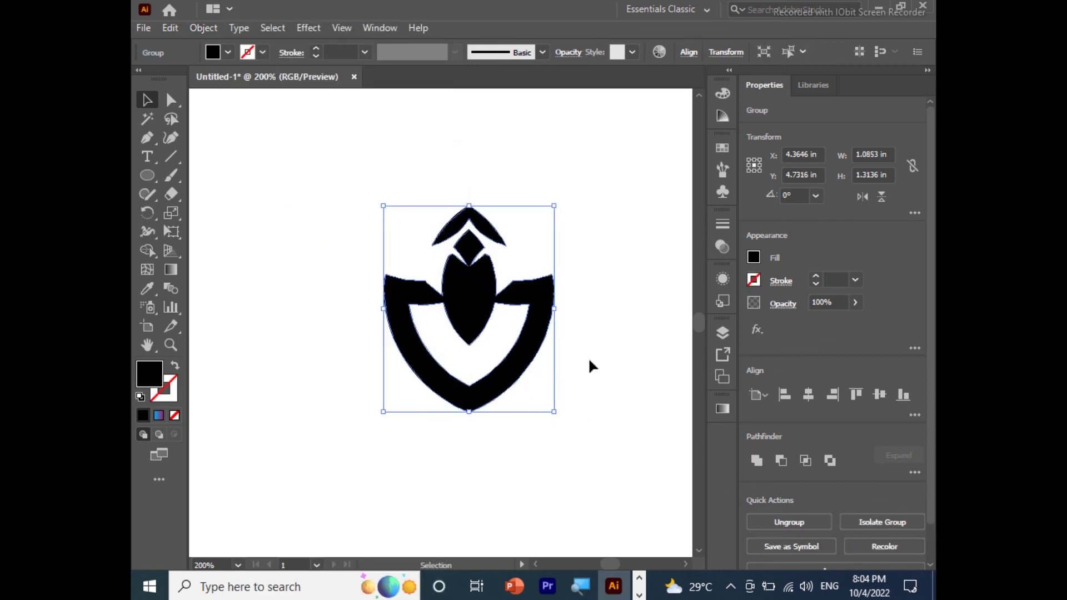
click(589, 360)
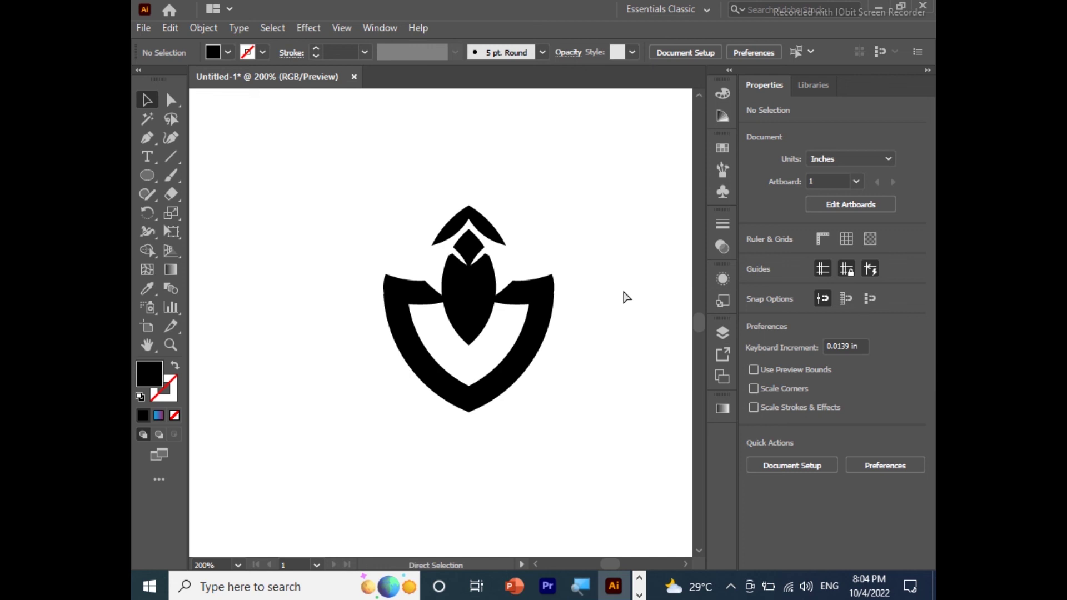
key(ctrl+minus)
Step: Place the emblem slightly enlarged below the FV triangle logo beside the gradient circle design
drag(328, 353, 431, 393)
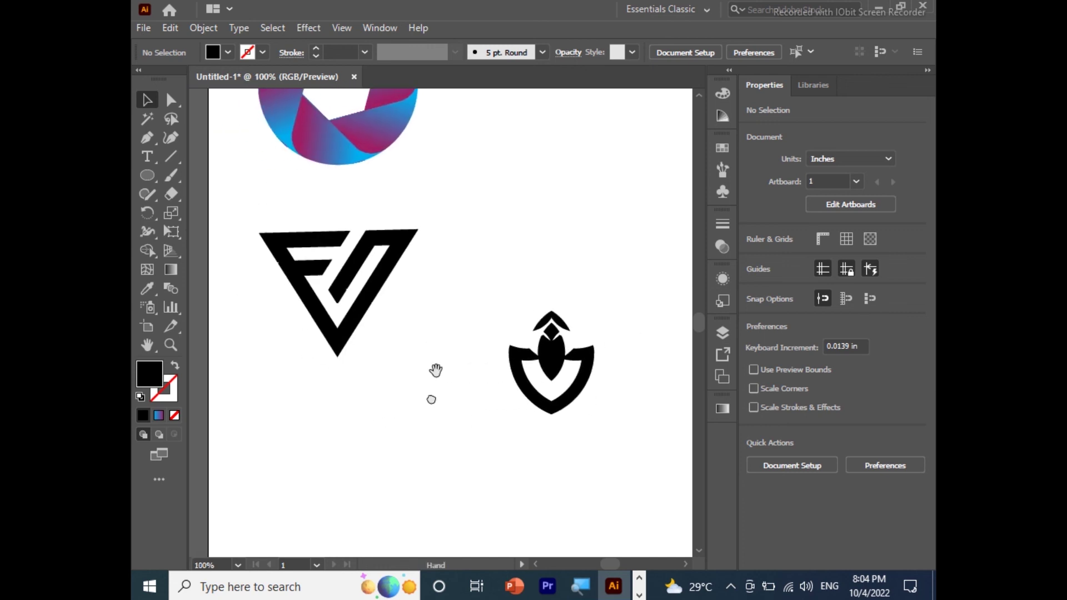
drag(553, 361, 427, 399)
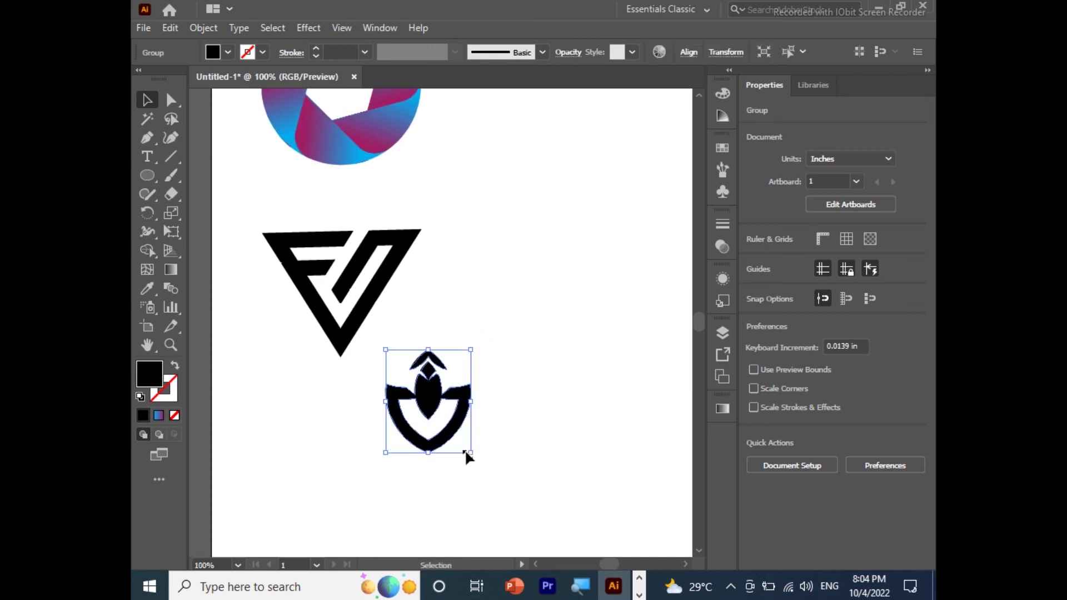
drag(474, 452, 495, 476)
drag(412, 342, 346, 389)
click(631, 364)
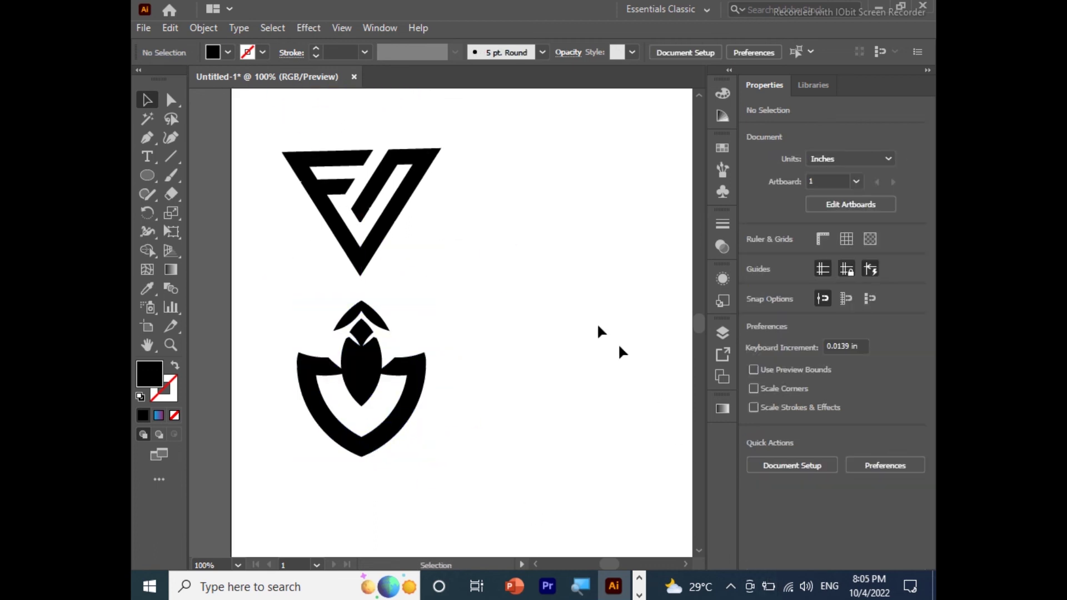
mouse_move(538, 223)
mouse_down()
mouse_move(553, 408)
mouse_move(547, 319)
mouse_up()
scroll(547, 319, up, 3)
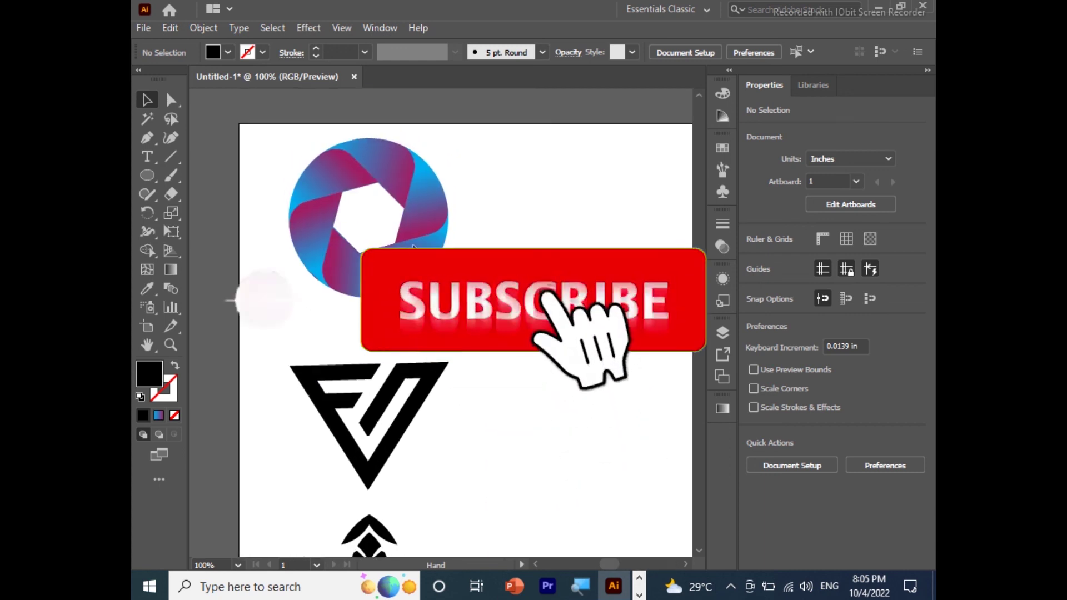
scroll(463, 356, down, 2)
scroll(483, 217, down, 3)
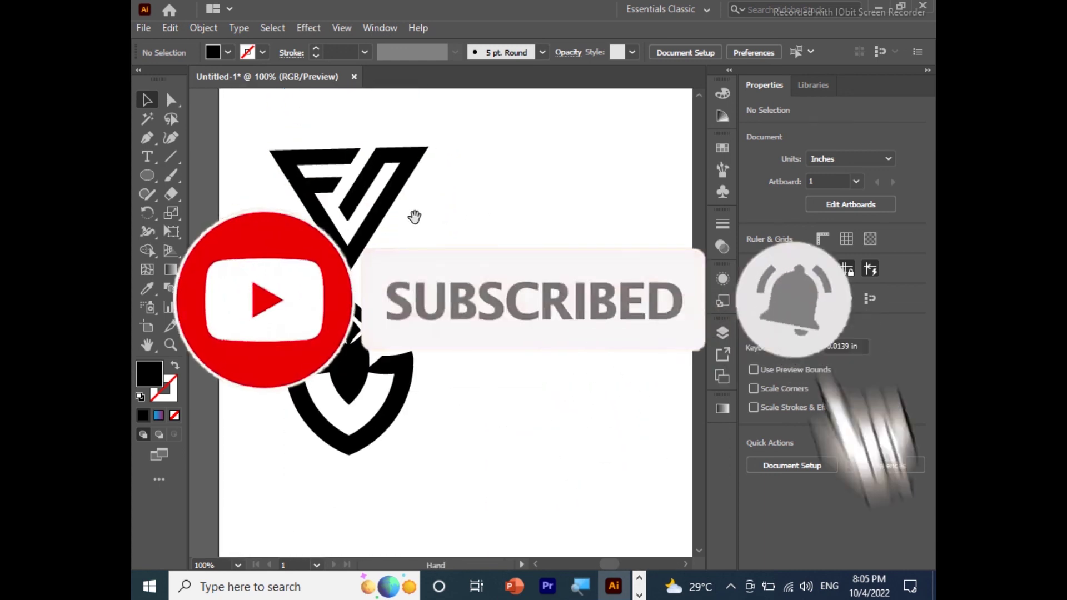